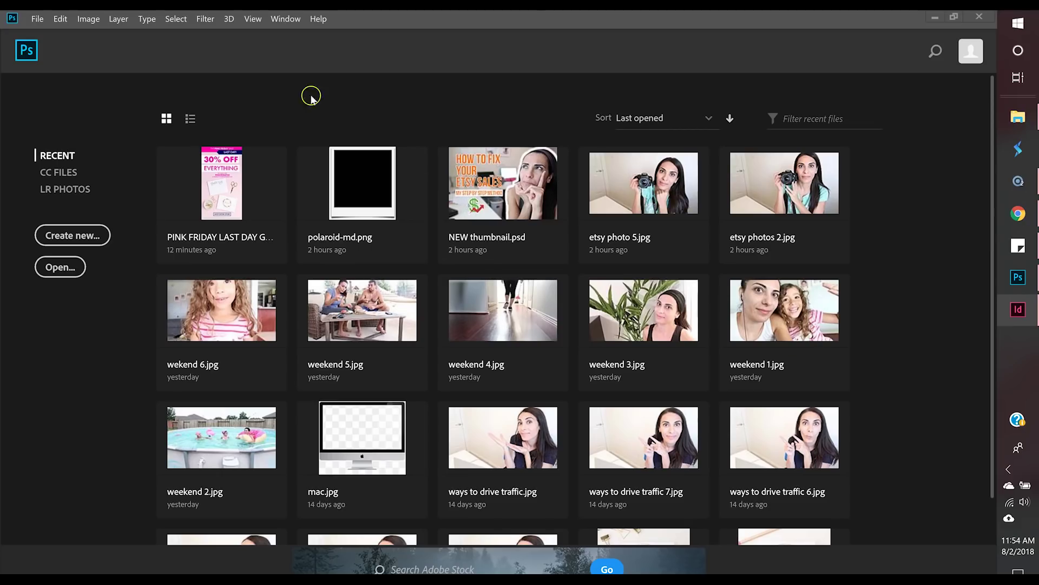
Step: Open PINK FRIDAY LAST DAY GRAPHIC long2.psd from the Email list collateral folder
{"action": "left_click", "coordinate": [37, 19]}
{"action": "key", "text": "Escape"}
{"action": "key", "text": "ctrl+o"}
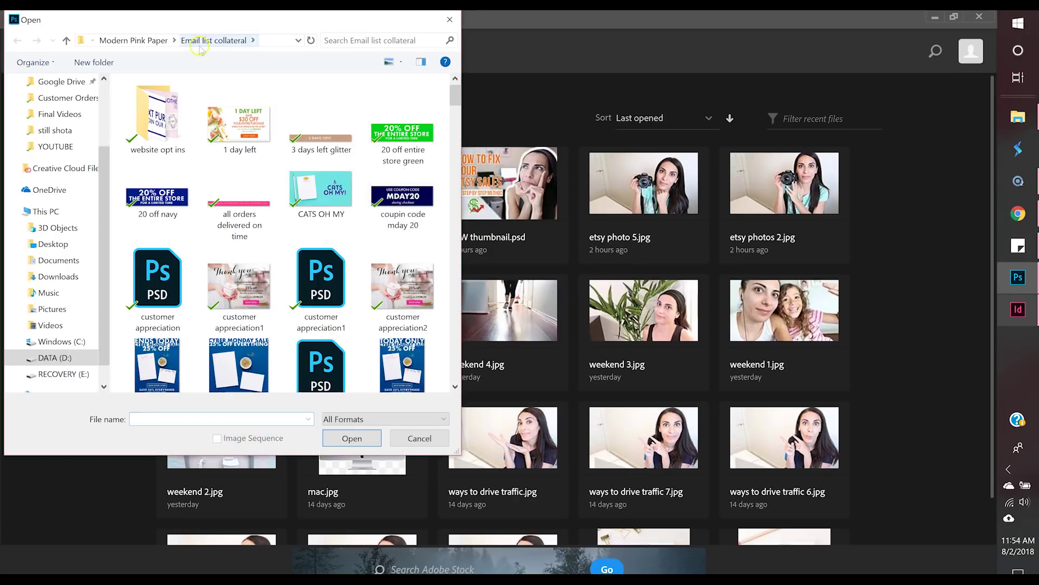
{"action": "scroll", "coordinate": [314, 214], "scroll_direction": "down", "scroll_amount": 6}
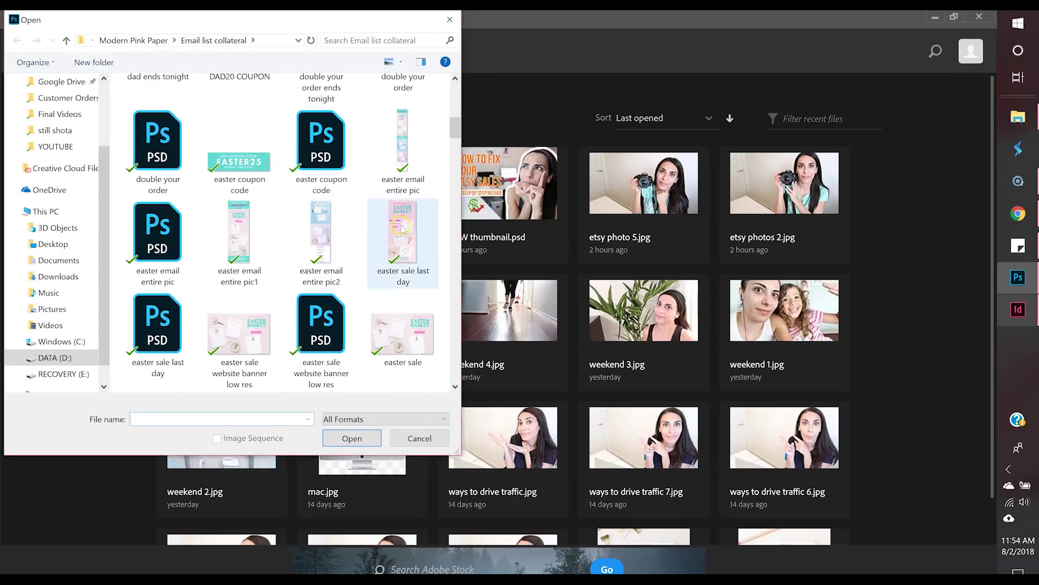
{"action": "left_click", "coordinate": [244, 158]}
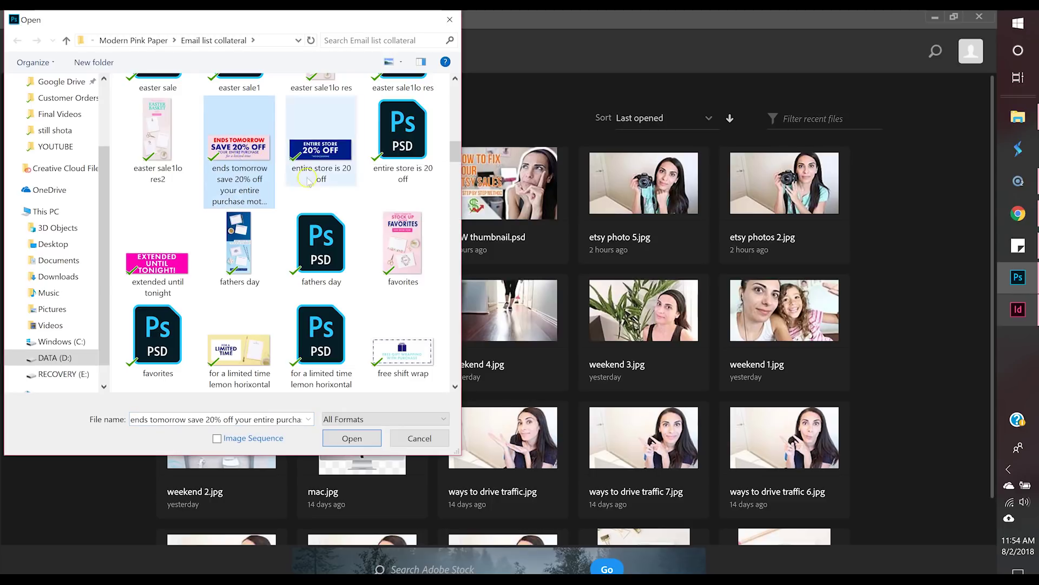
{"action": "scroll", "coordinate": [414, 270], "scroll_direction": "down", "scroll_amount": 6}
{"action": "scroll", "coordinate": [414, 237], "scroll_direction": "down", "scroll_amount": 12}
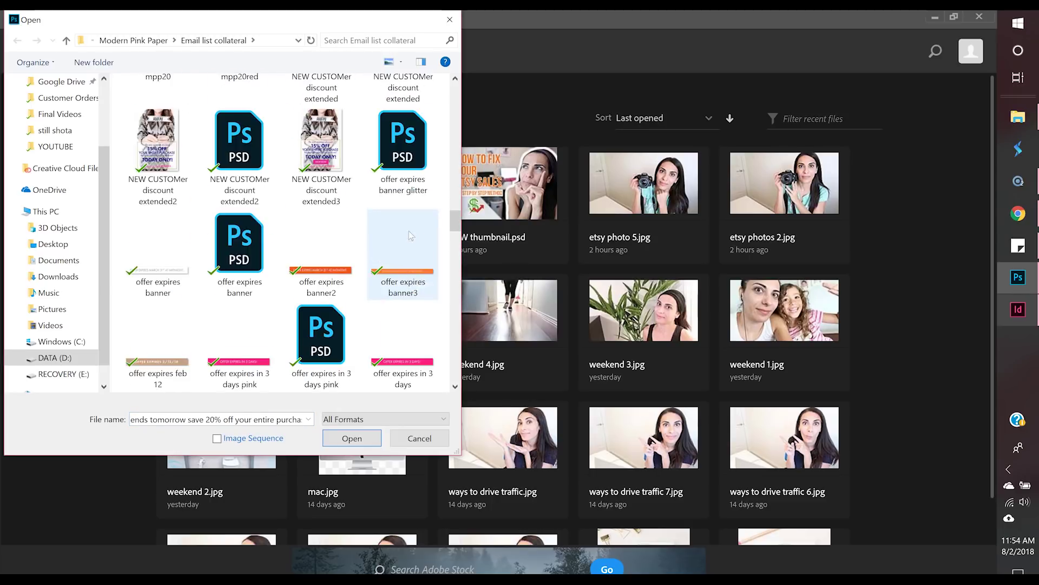
{"action": "left_click", "coordinate": [404, 155]}
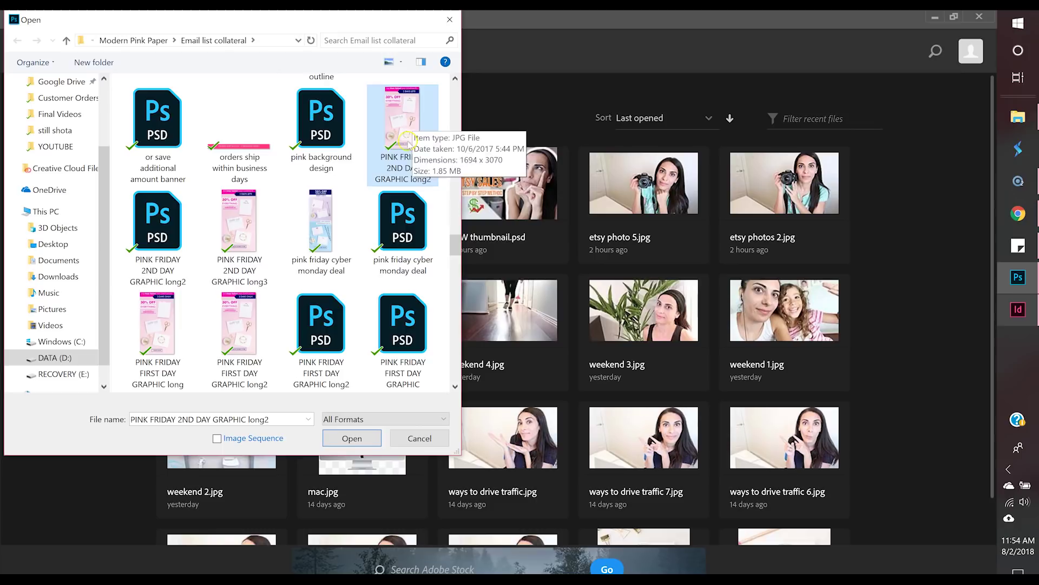
{"action": "scroll", "coordinate": [414, 108], "scroll_direction": "down", "scroll_amount": 3}
{"action": "left_click", "coordinate": [416, 92]}
{"action": "scroll", "coordinate": [416, 92], "scroll_direction": "up", "scroll_amount": 2}
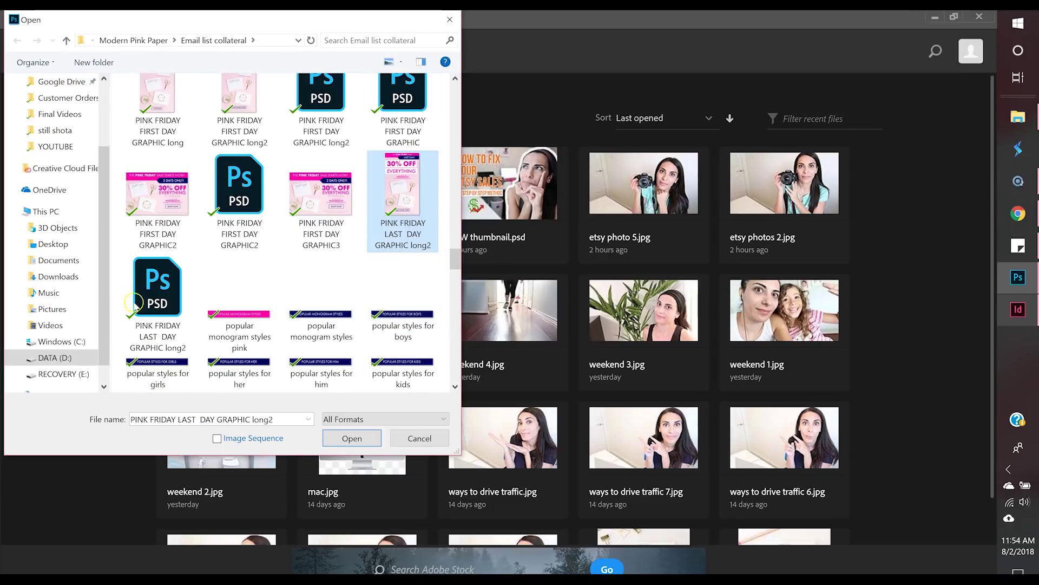
{"action": "left_click", "coordinate": [162, 299]}
{"action": "double_click", "coordinate": [158, 311]}
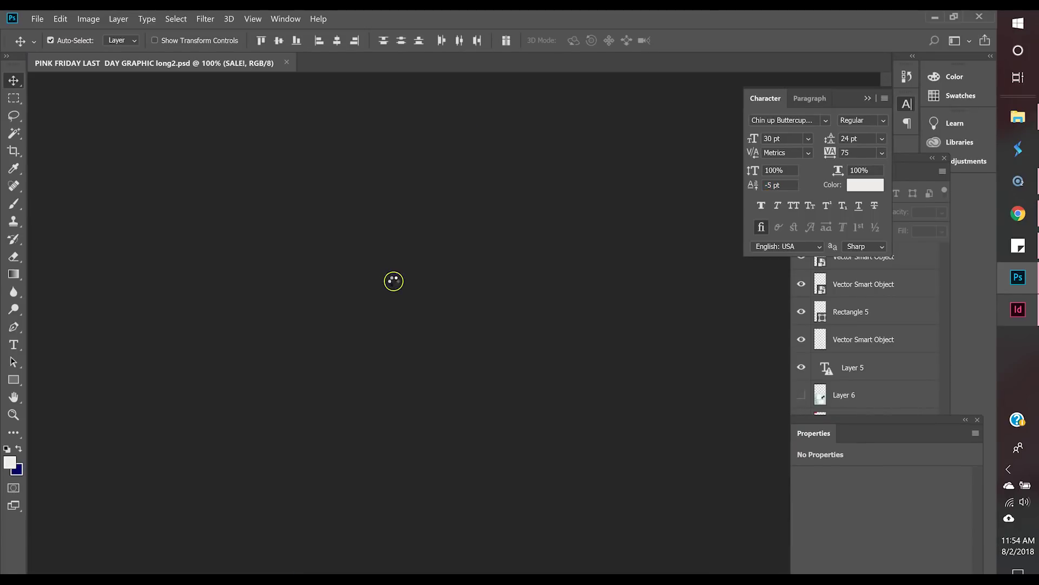
Step: Change the headline from 30% OFF to 20% OFF
{"action": "key", "text": "t"}
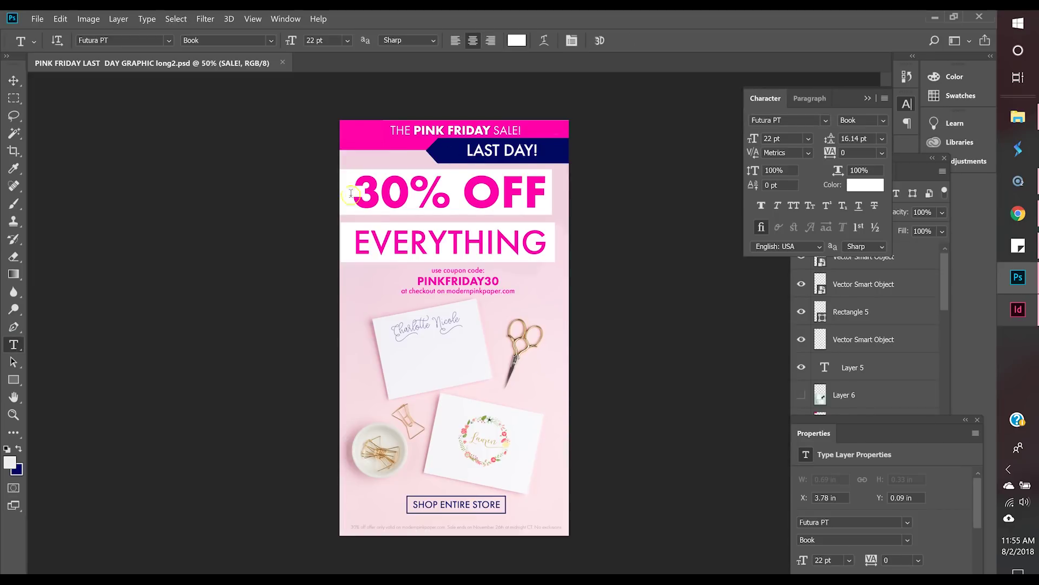
{"action": "left_click_drag", "start_coordinate": [381, 192], "coordinate": [352, 192]}
{"action": "type", "text": "2"}
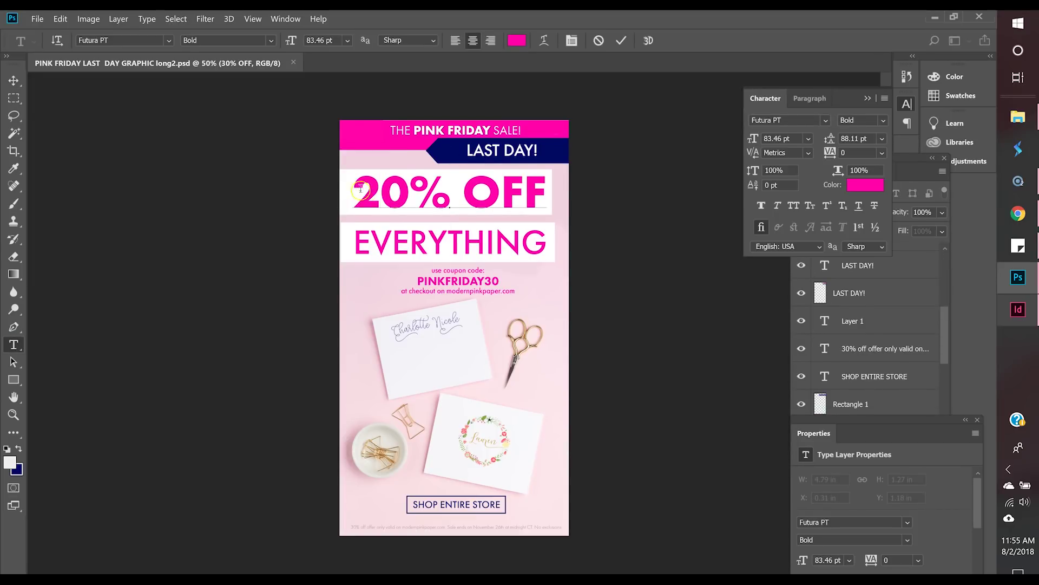
{"action": "key", "text": "ctrl+Return"}
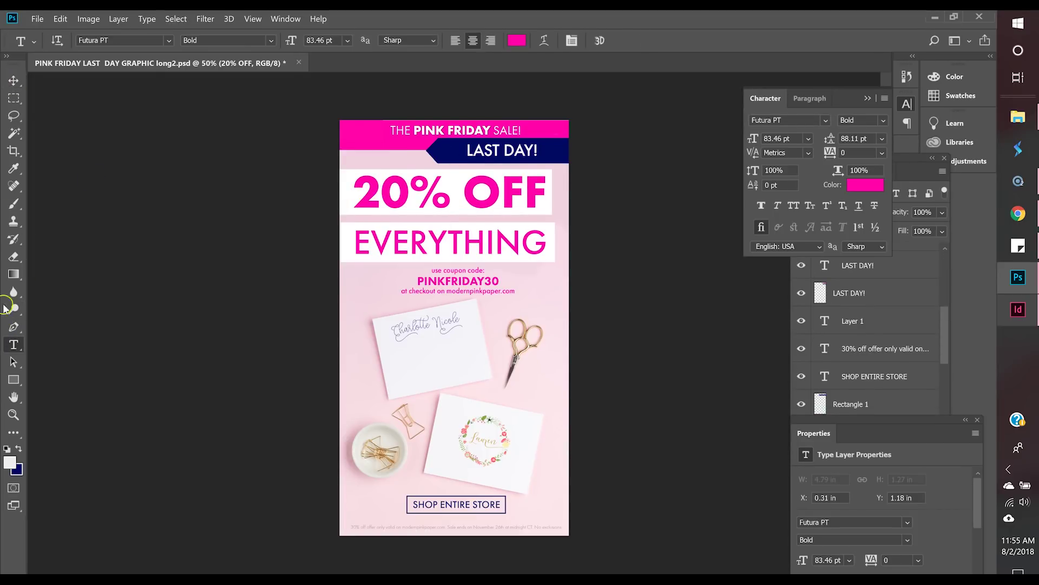
Step: Draw Rectangle 8 over the PINKFRIDAY30 coupon text
{"action": "left_click", "coordinate": [14, 168]}
{"action": "left_click", "coordinate": [10, 378]}
{"action": "left_click_drag", "start_coordinate": [399, 265], "coordinate": [515, 295]}
{"action": "left_click_drag", "start_coordinate": [894, 421], "coordinate": [841, 287]}
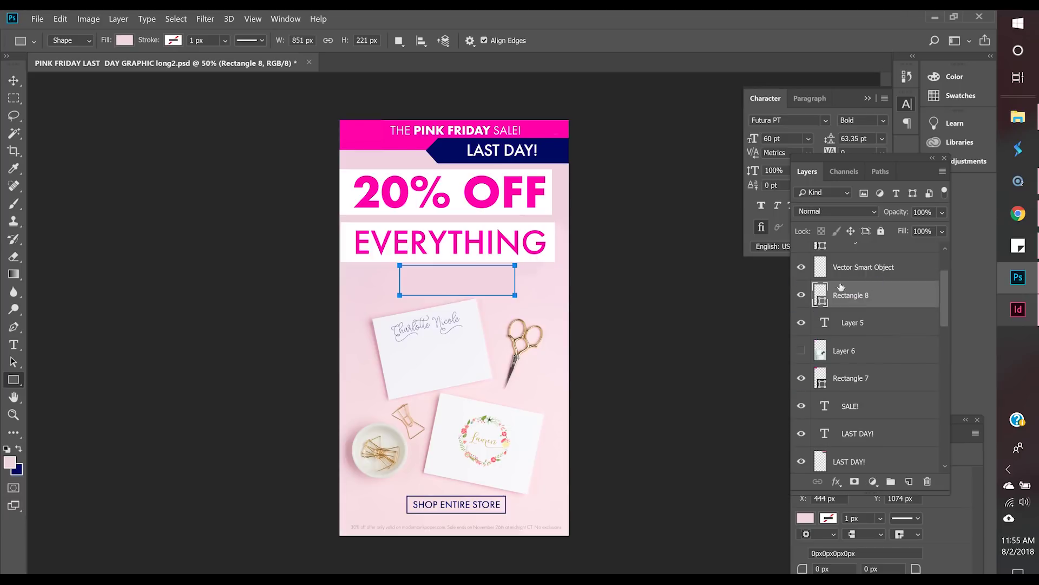
{"action": "left_click", "coordinate": [70, 116], "text": "ctrl"}
Step: Sample the background pink and brush it over Rectangle 8, rasterizing the shape
{"action": "left_click", "coordinate": [13, 168]}
{"action": "left_click", "coordinate": [505, 274]}
{"action": "left_click", "coordinate": [13, 203]}
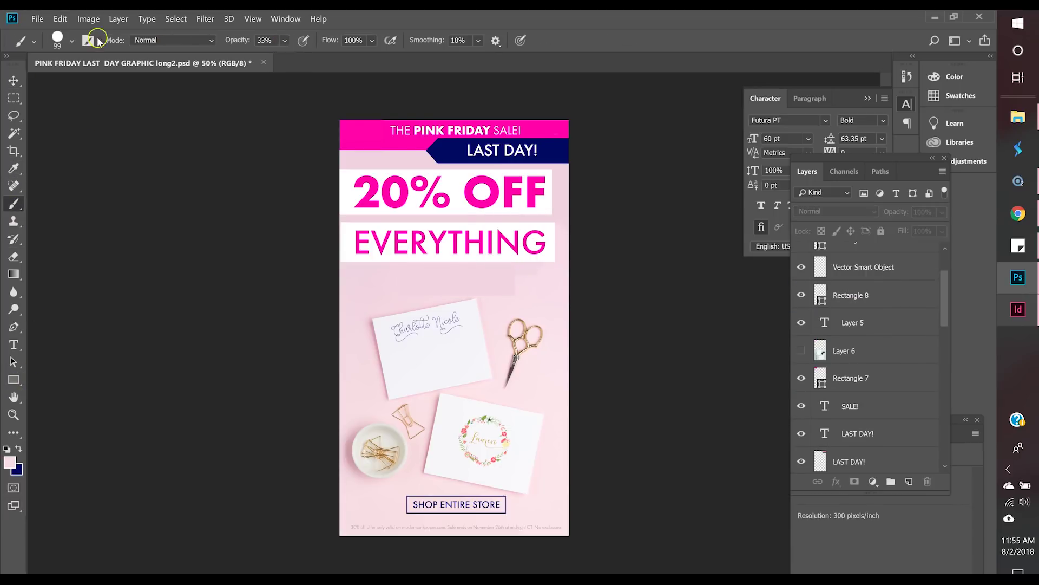
{"action": "left_click", "coordinate": [81, 44]}
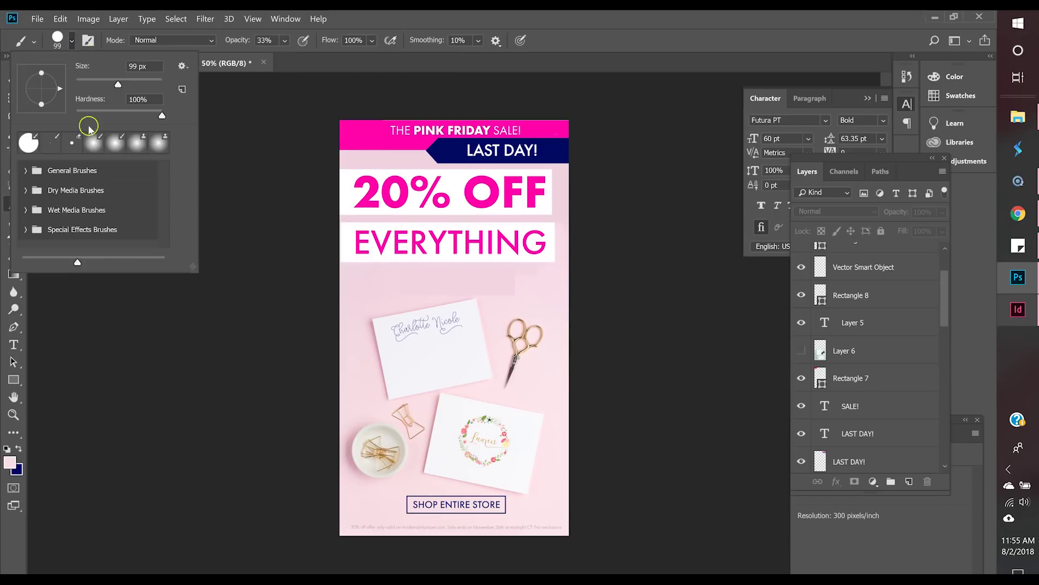
{"action": "left_click", "coordinate": [509, 284]}
{"action": "left_click", "coordinate": [476, 274]}
{"action": "left_click", "coordinate": [486, 237]}
{"action": "left_click", "coordinate": [17, 82]}
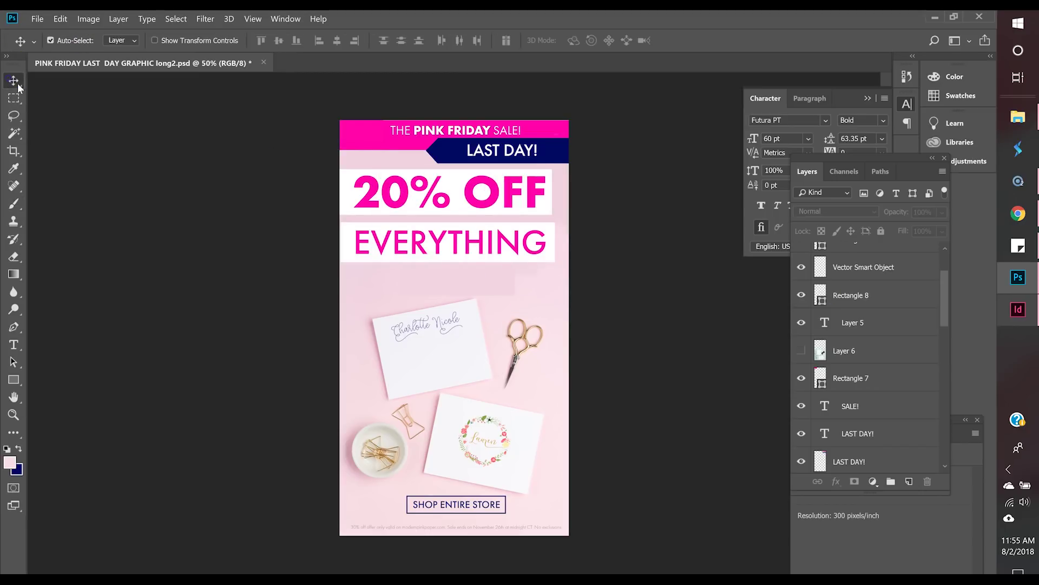
{"action": "left_click", "coordinate": [434, 283]}
{"action": "left_click", "coordinate": [13, 203]}
{"action": "left_click", "coordinate": [454, 281]}
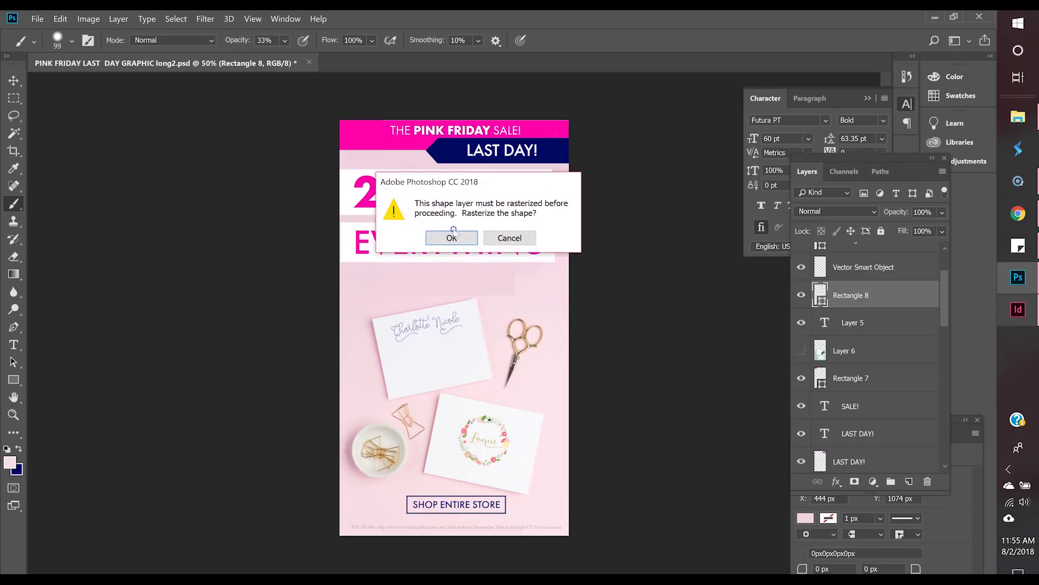
{"action": "left_click", "coordinate": [452, 237]}
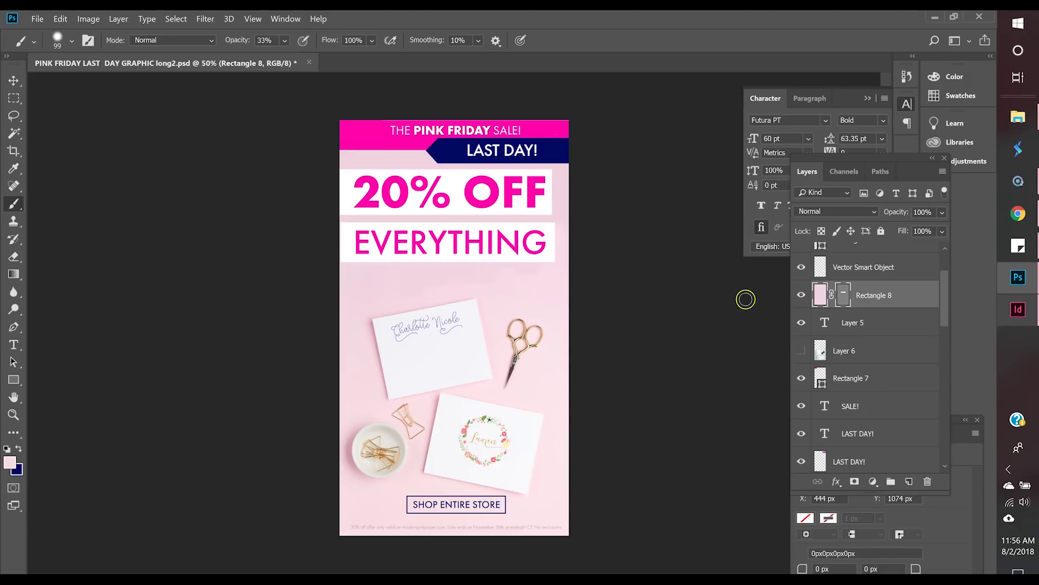
Step: Add a two-line text layer 'use coupon code:' with a code line below EVERYTHING
{"action": "key", "text": "t"}
{"action": "key", "text": "x"}
{"action": "left_click", "coordinate": [355, 288]}
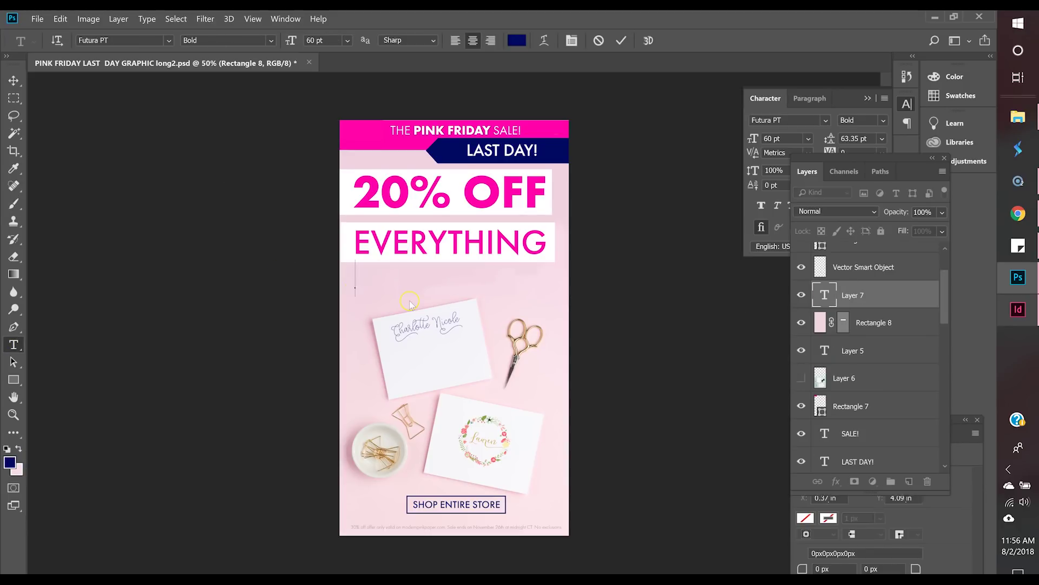
{"action": "type", "text": "use coupon code"}
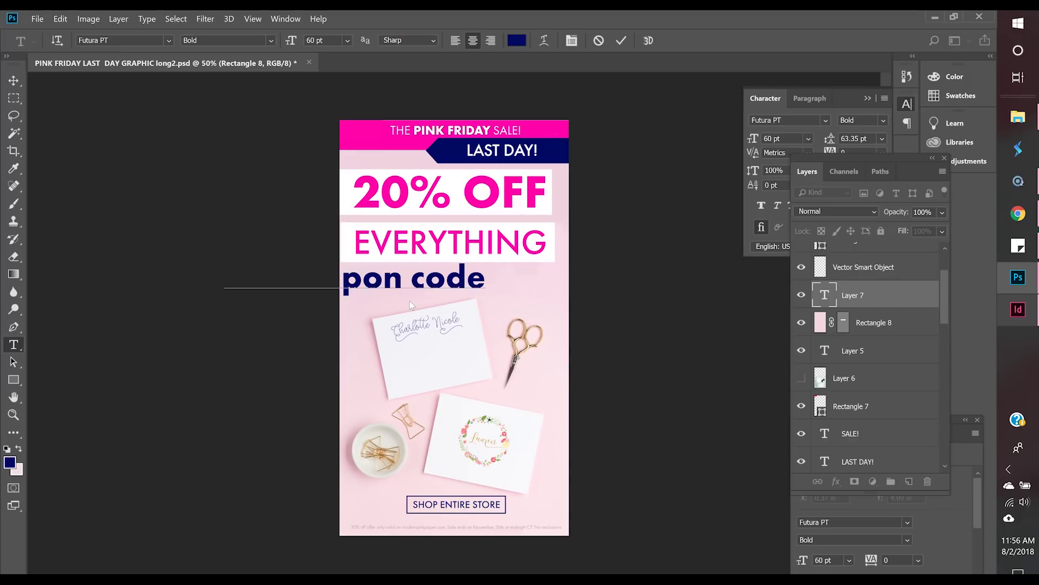
{"action": "type", "text": ":"}
{"action": "key", "text": "Return"}
{"action": "type", "text": "sch"}
{"action": "key", "text": "BackSpace"}
{"action": "key", "text": "BackSpace"}
{"action": "key", "text": "BackSpace"}
{"action": "type", "text": "SCHOL20"}
{"action": "left_click", "coordinate": [14, 80]}
{"action": "left_click_drag", "start_coordinate": [428, 282], "coordinate": [517, 281]}
Step: Correct the code line so it reads BTS20
{"action": "left_click", "coordinate": [14, 345]}
{"action": "left_click", "coordinate": [434, 311]}
{"action": "type", "text": "o"}
{"action": "key", "text": "BackSpace"}
{"action": "type", "text": "O"}
{"action": "left_click_drag", "start_coordinate": [476, 312], "coordinate": [336, 341]}
{"action": "type", "text": "BTS"}
Step: Set the 'use coupon code:' line to Medium weight
{"action": "double_click", "coordinate": [512, 281]}
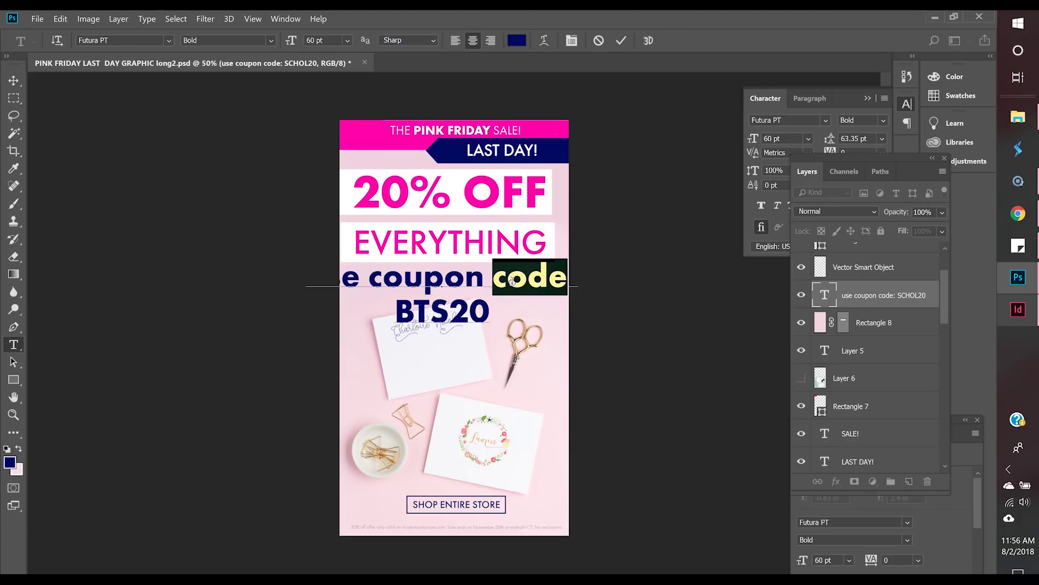
{"action": "triple_click", "coordinate": [512, 281]}
{"action": "left_click", "coordinate": [227, 40]}
{"action": "left_click", "coordinate": [251, 78]}
{"action": "left_click", "coordinate": [486, 312]}
Step: Set all the coupon text to 20 pt
{"action": "key", "text": "ctrl+a"}
{"action": "left_click", "coordinate": [347, 40]}
{"action": "left_click", "coordinate": [331, 130]}
{"action": "left_click", "coordinate": [347, 40]}
{"action": "left_click", "coordinate": [327, 152]}
{"action": "left_click", "coordinate": [347, 40]}
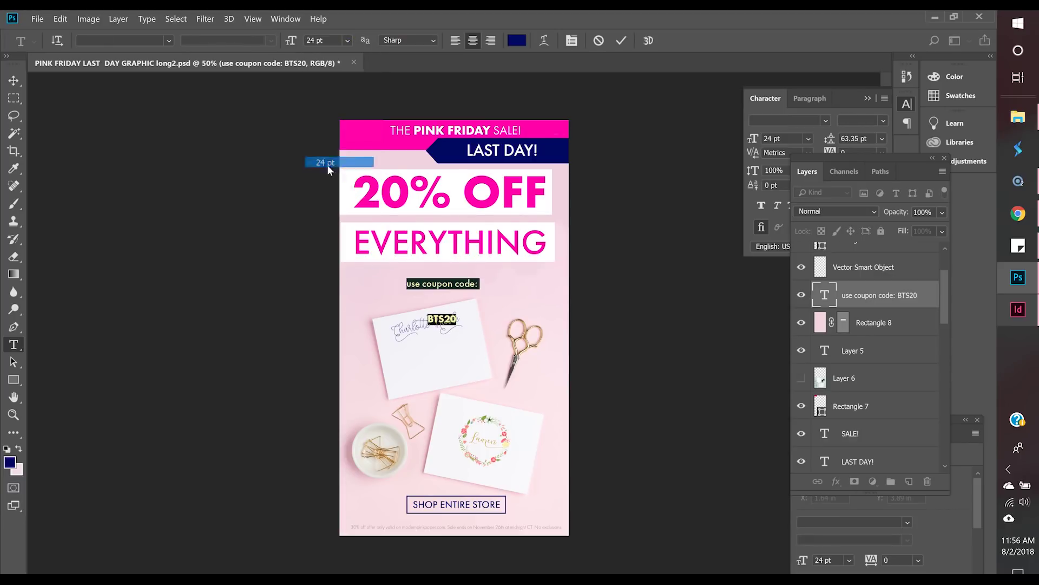
{"action": "left_click", "coordinate": [329, 162]}
{"action": "type", "text": "20"}
{"action": "key", "text": "Tab"}
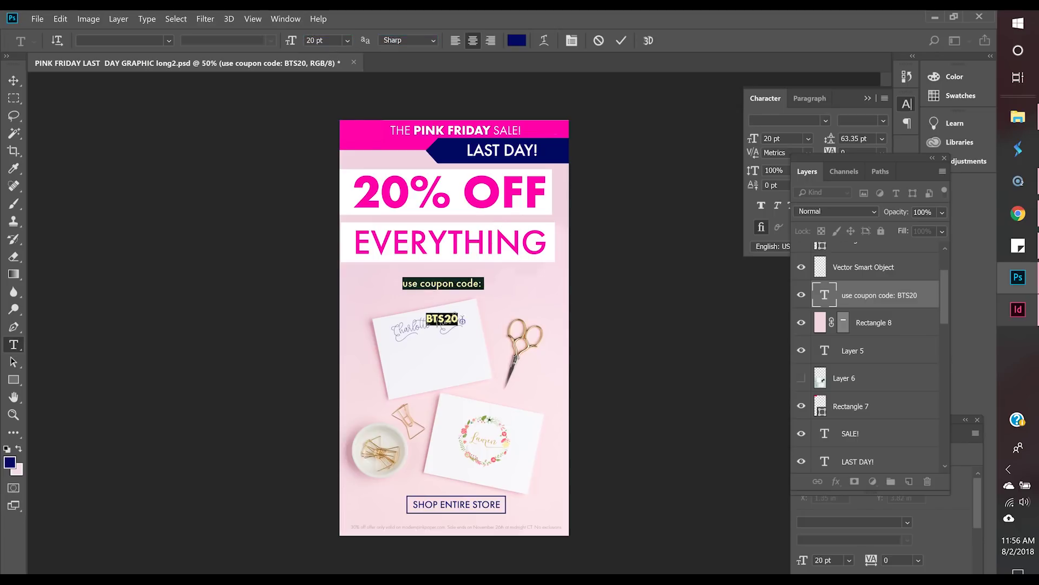
Step: Set the coupon text's line spacing to 30 pt
{"action": "left_click", "coordinate": [795, 99]}
{"action": "left_click", "coordinate": [765, 98]}
{"action": "left_click", "coordinate": [882, 139]}
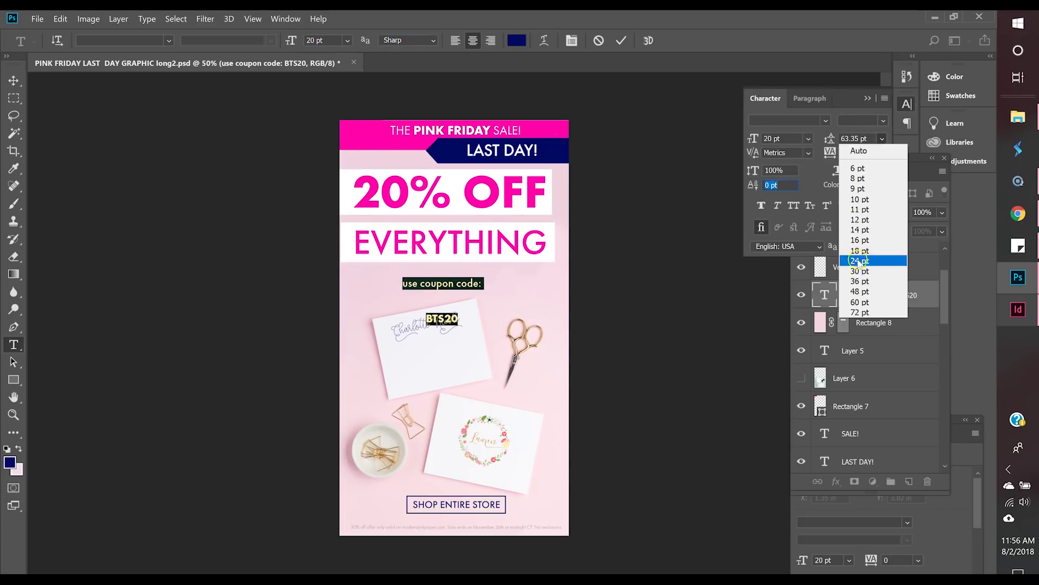
{"action": "left_click", "coordinate": [855, 260]}
Step: Make the BTS20 code 36 pt
{"action": "double_click", "coordinate": [442, 299]}
{"action": "left_click", "coordinate": [348, 40]}
{"action": "left_click", "coordinate": [325, 193]}
{"action": "left_click", "coordinate": [348, 40]}
{"action": "left_click", "coordinate": [323, 183]}
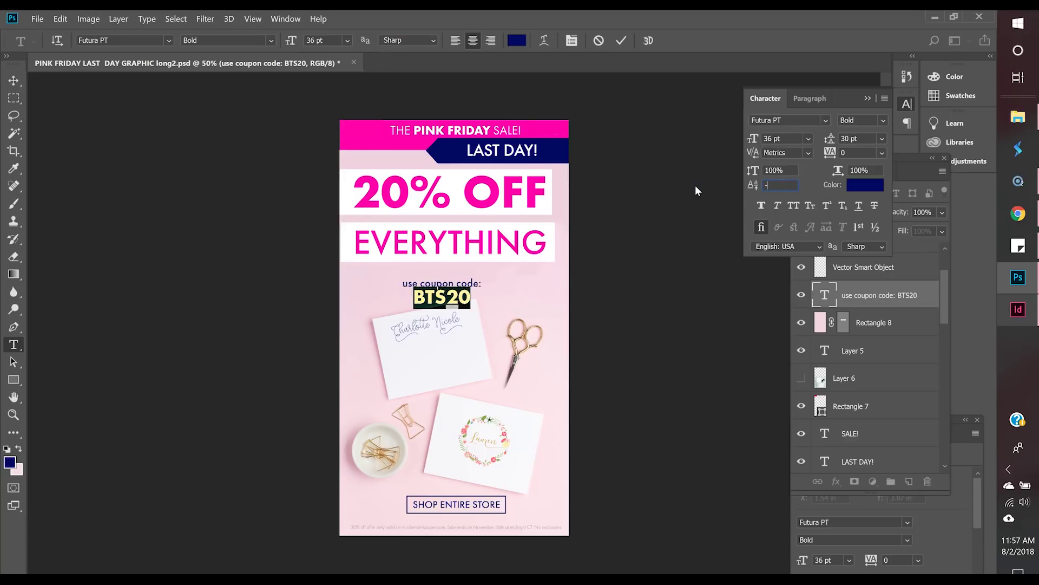
Step: Move the coupon text up under EVERYTHING and color it navy
{"action": "left_click", "coordinate": [14, 80]}
{"action": "left_click_drag", "start_coordinate": [430, 286], "coordinate": [374, 255]}
{"action": "left_click", "coordinate": [13, 344]}
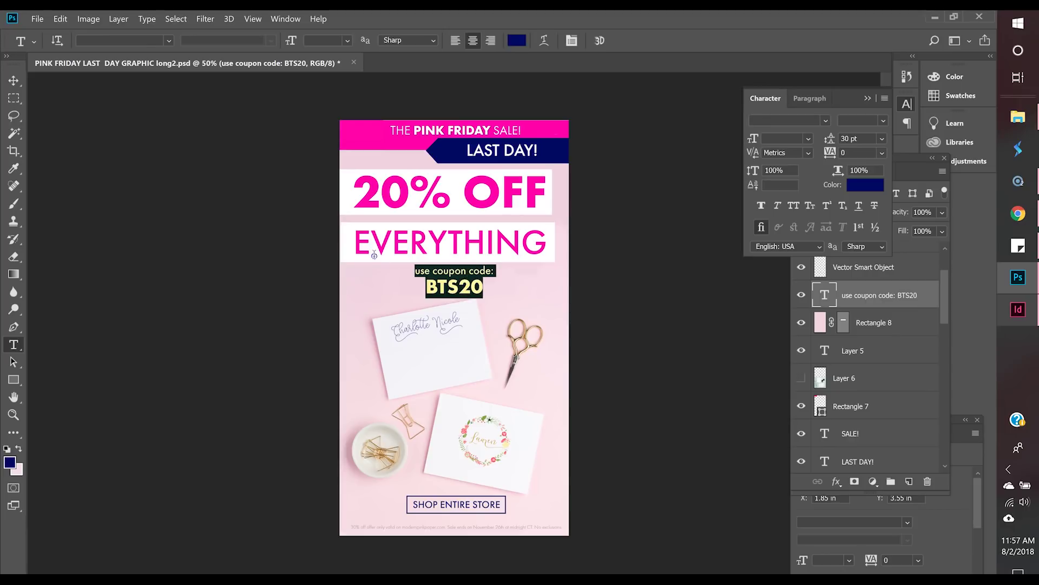
{"action": "left_click", "coordinate": [516, 41]}
{"action": "left_click", "coordinate": [945, 95]}
Step: Make BTS20 Futura PT Heavy with letter spacing 25
{"action": "left_click_drag", "start_coordinate": [519, 283], "coordinate": [426, 287]}
{"action": "left_click", "coordinate": [269, 41]}
{"action": "left_click", "coordinate": [236, 98]}
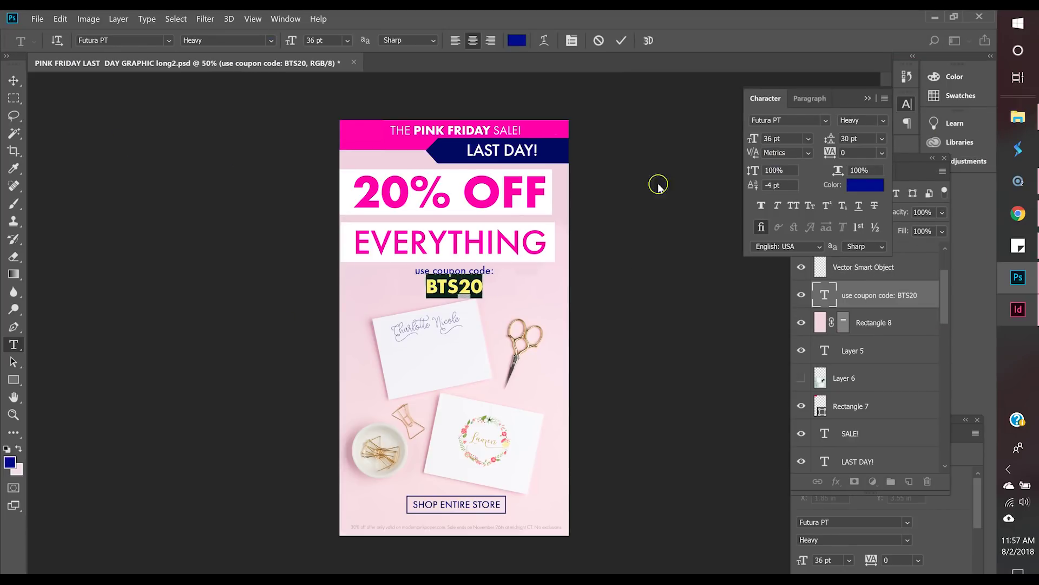
{"action": "left_click", "coordinate": [882, 152]}
{"action": "left_click", "coordinate": [854, 269]}
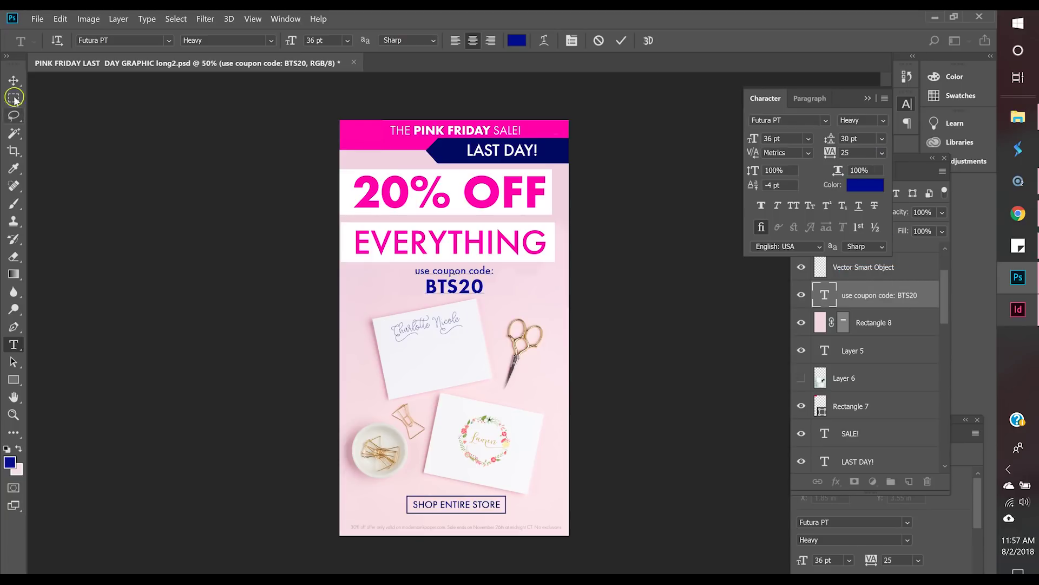
{"action": "left_click", "coordinate": [13, 80]}
Step: Cover THE PINK FRIDAY SALE! with a rectangle in the sampled header pink
{"action": "left_click", "coordinate": [14, 168]}
{"action": "left_click", "coordinate": [369, 133]}
{"action": "left_click", "coordinate": [13, 379]}
{"action": "mouse_move", "coordinate": [339, 117]}
{"action": "left_mouse_down"}
{"action": "mouse_move", "coordinate": [580, 125]}
{"action": "mouse_move", "coordinate": [574, 137]}
{"action": "left_mouse_up"}
Step: Cover LAST DAY! with a navy-filled rectangle
{"action": "left_click", "coordinate": [13, 169]}
{"action": "left_click", "coordinate": [449, 154]}
{"action": "left_click", "coordinate": [13, 379]}
{"action": "left_click_drag", "start_coordinate": [458, 143], "coordinate": [547, 157]}
{"action": "left_click", "coordinate": [124, 40]}
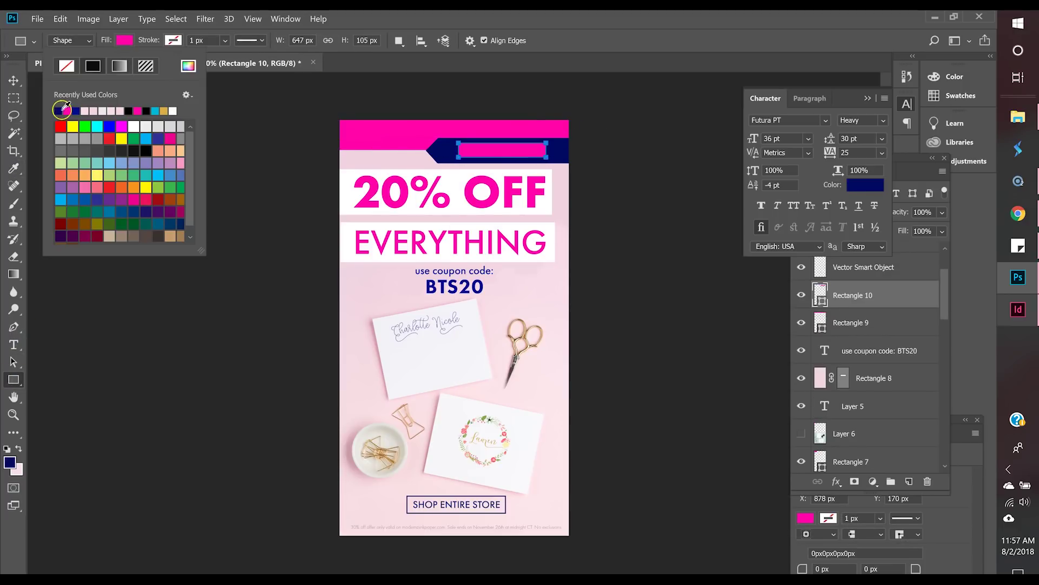
{"action": "left_click", "coordinate": [62, 110]}
{"action": "left_click", "coordinate": [14, 80]}
Step: Type 'perfect for back to school stationery' in white on the pink header bar
{"action": "key", "text": "t"}
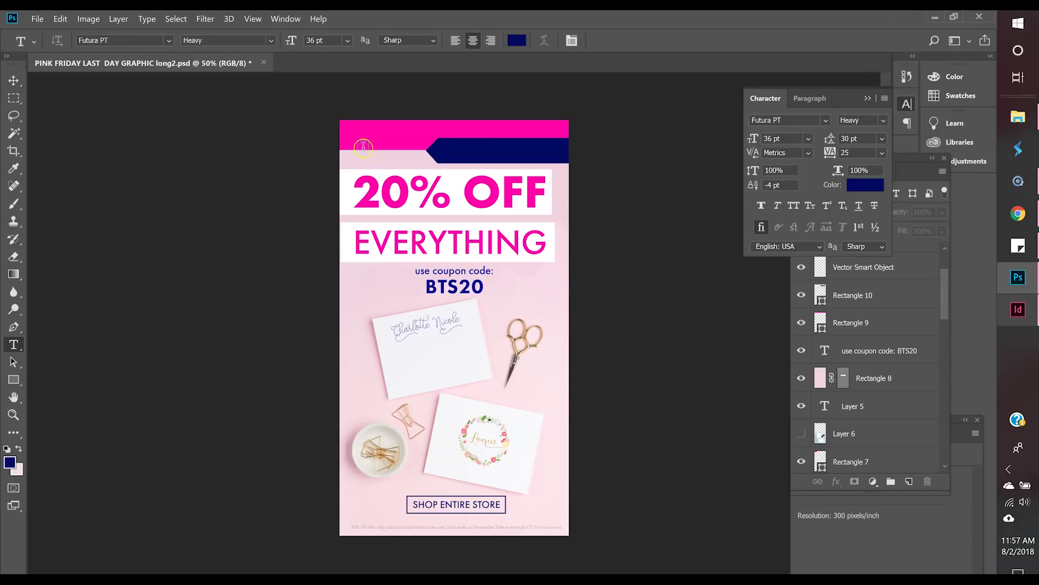
{"action": "left_click", "coordinate": [363, 147]}
{"action": "type", "text": "perfect for back to s"}
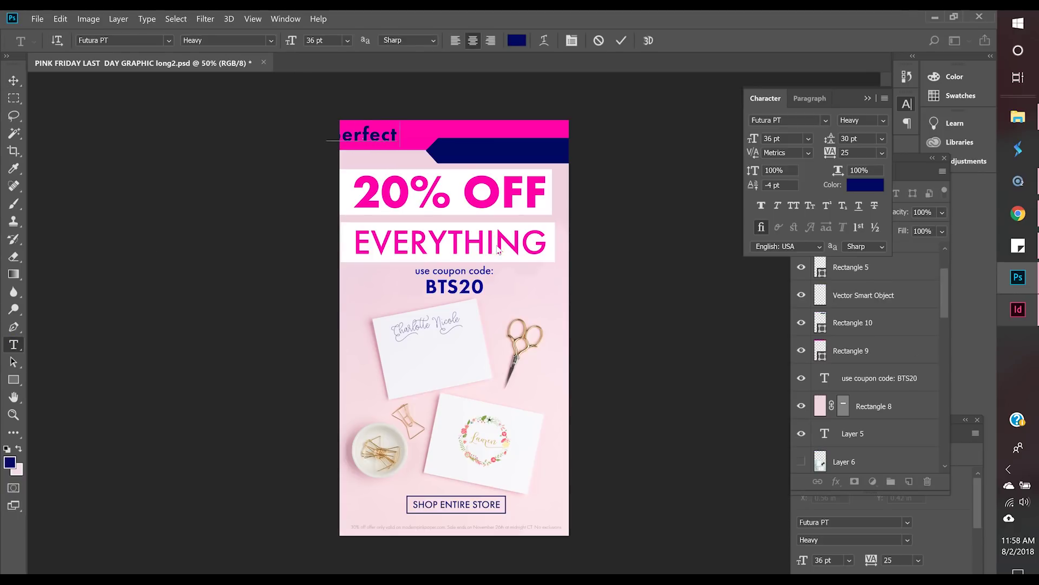
{"action": "type", "text": "chool stationery"}
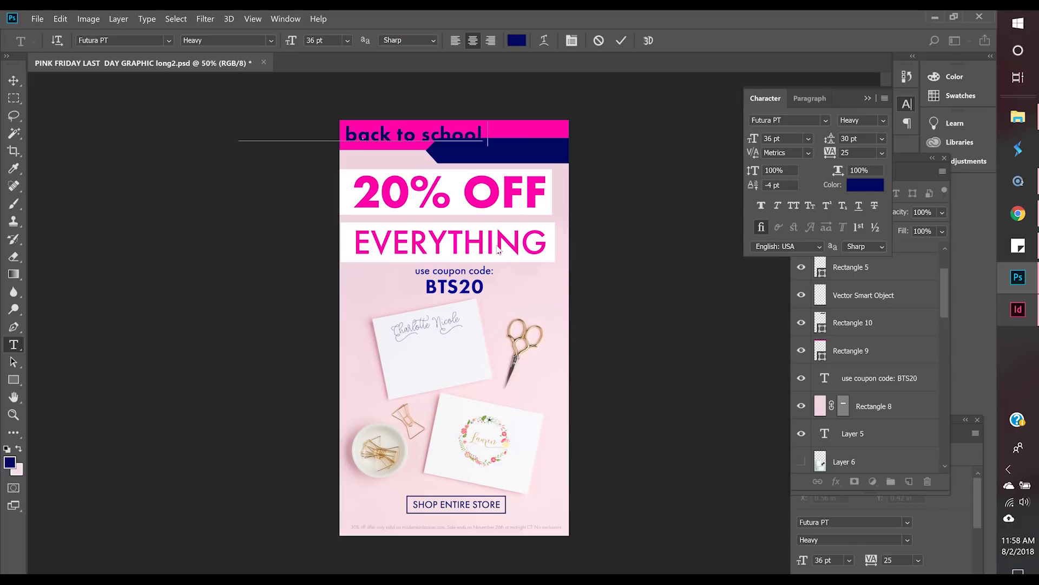
{"action": "triple_click", "coordinate": [386, 136]}
{"action": "left_click", "coordinate": [19, 448]}
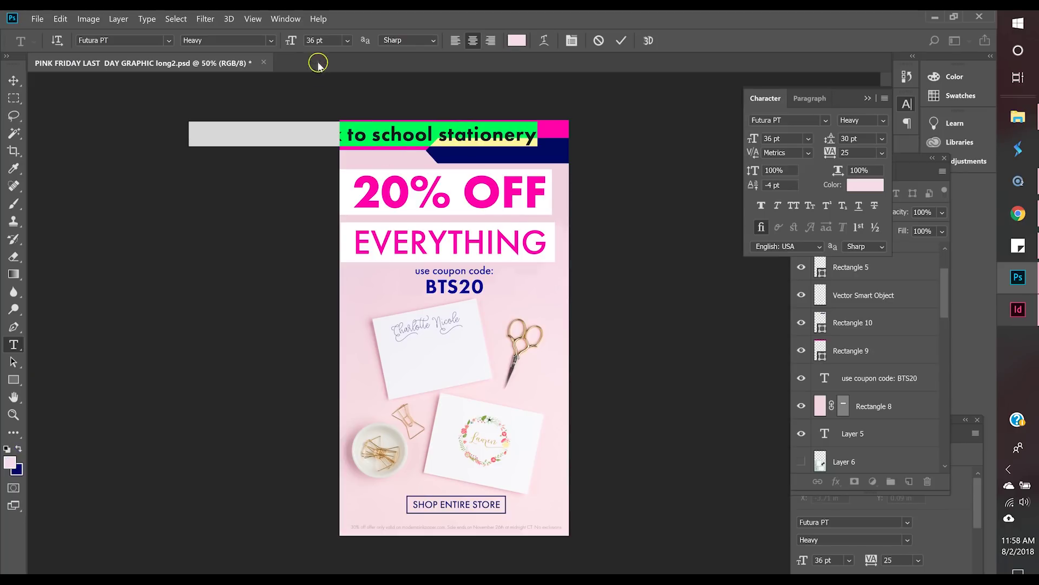
{"action": "left_click", "coordinate": [9, 462]}
{"action": "left_click", "coordinate": [642, 104]}
{"action": "left_click", "coordinate": [945, 92]}
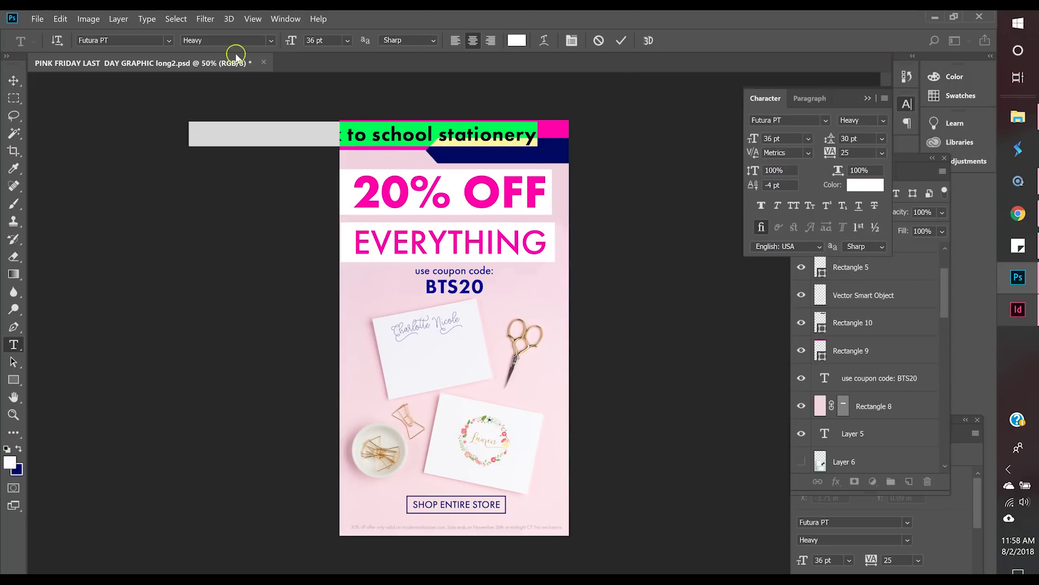
Step: Set the headline font to Chin up Buttercup Cutecaps with letter spacing 75
{"action": "type", "text": "chin up"}
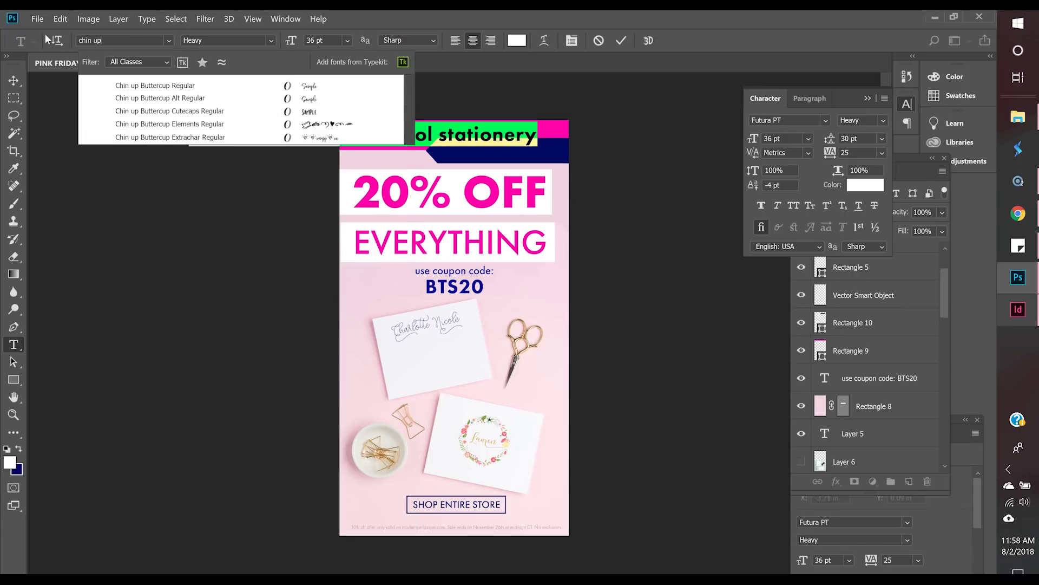
{"action": "left_click", "coordinate": [297, 114]}
{"action": "left_click", "coordinate": [882, 153]}
{"action": "left_click", "coordinate": [861, 277]}
{"action": "left_click", "coordinate": [882, 153]}
{"action": "left_click", "coordinate": [861, 289]}
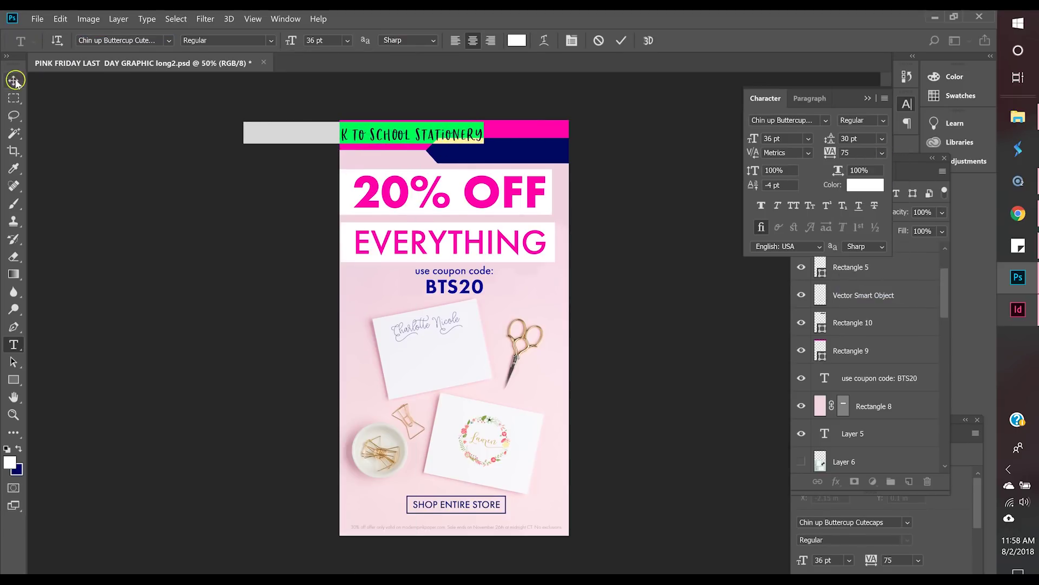
Step: Tighten the headline's letter spacing to 40 and shift it right in the bar
{"action": "left_click", "coordinate": [14, 81]}
{"action": "left_click_drag", "start_coordinate": [379, 133], "coordinate": [466, 133]}
{"action": "left_click", "coordinate": [14, 345]}
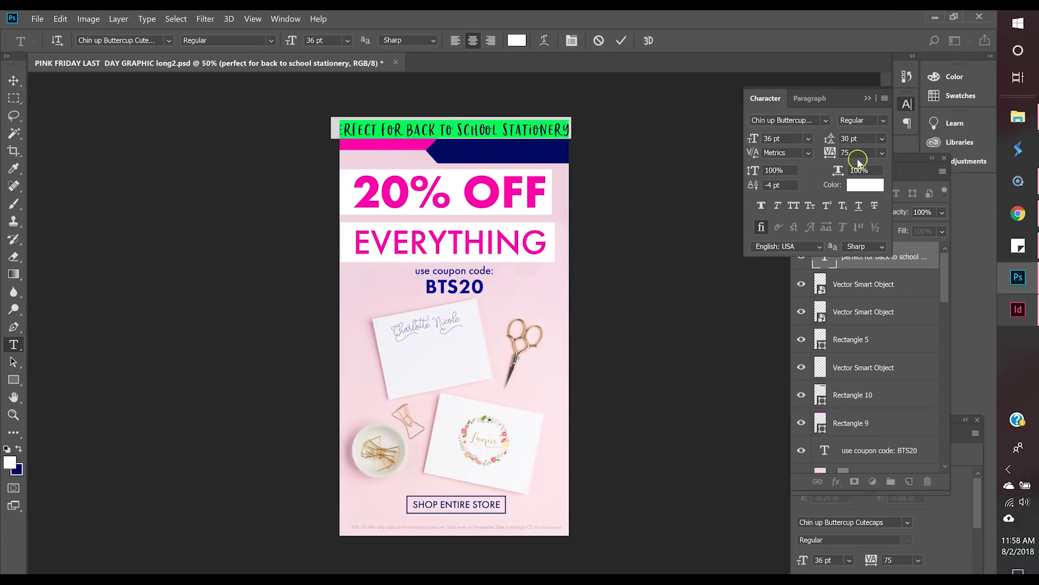
{"action": "type", "text": "50"}
{"action": "key", "text": "Tab"}
{"action": "left_click", "coordinate": [883, 153]}
{"action": "left_click", "coordinate": [499, 150]}
{"action": "type", "text": "40"}
{"action": "key", "text": "Tab"}
{"action": "left_click", "coordinate": [14, 80]}
{"action": "left_click_drag", "start_coordinate": [515, 130], "coordinate": [522, 130]}
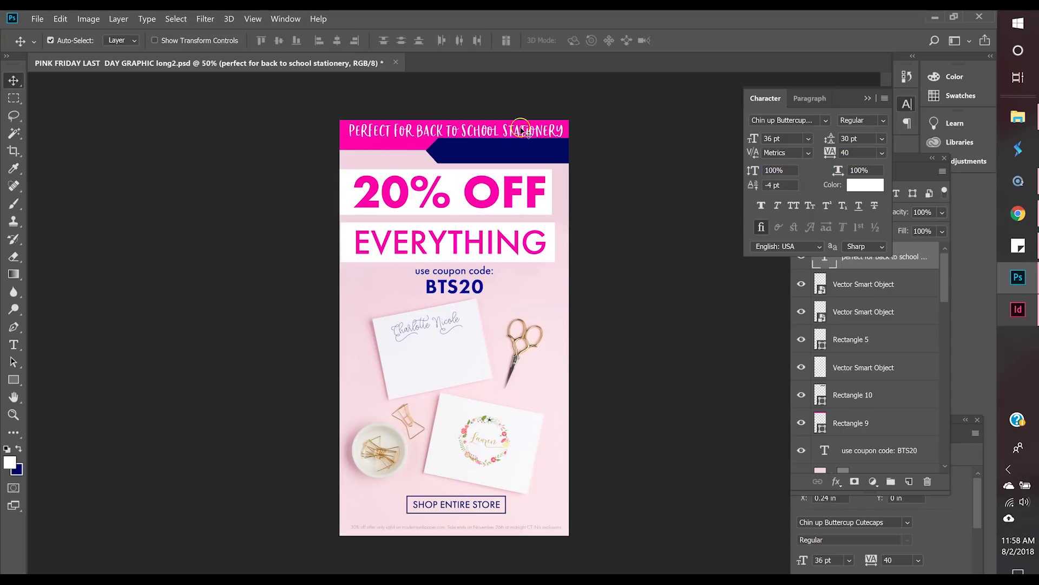
Step: Scale the headline vertically to 90% and nudge it into place
{"action": "left_click", "coordinate": [11, 345]}
{"action": "triple_click", "coordinate": [401, 130]}
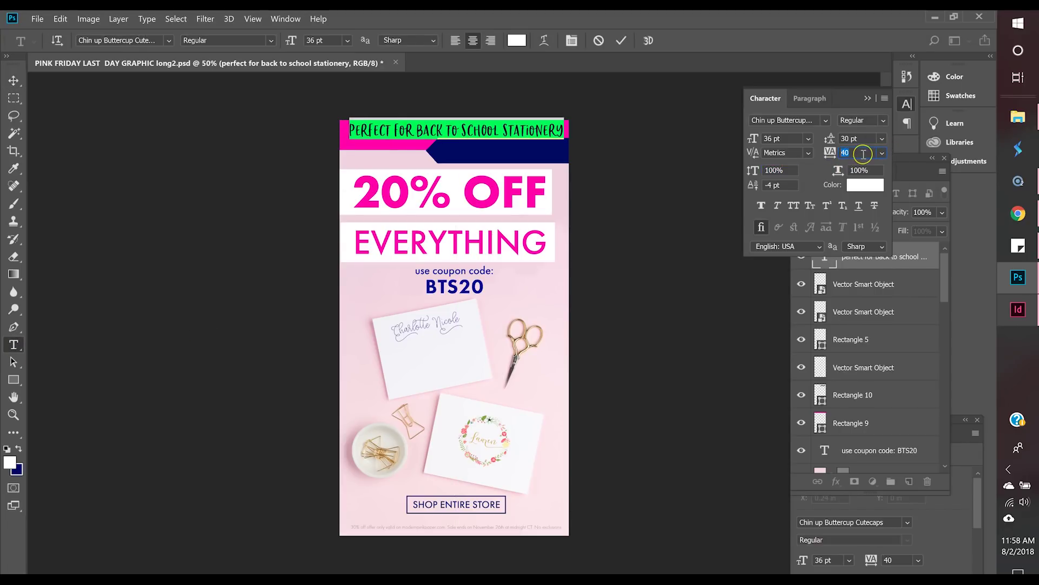
{"action": "type", "text": "90"}
{"action": "key", "text": "Return"}
{"action": "key", "text": "v"}
{"action": "left_click_drag", "start_coordinate": [441, 116], "coordinate": [459, 129]}
Step: Duplicate the headline layer as 'with lines' and move the copy down into the navy bar
{"action": "right_click", "coordinate": [882, 262]}
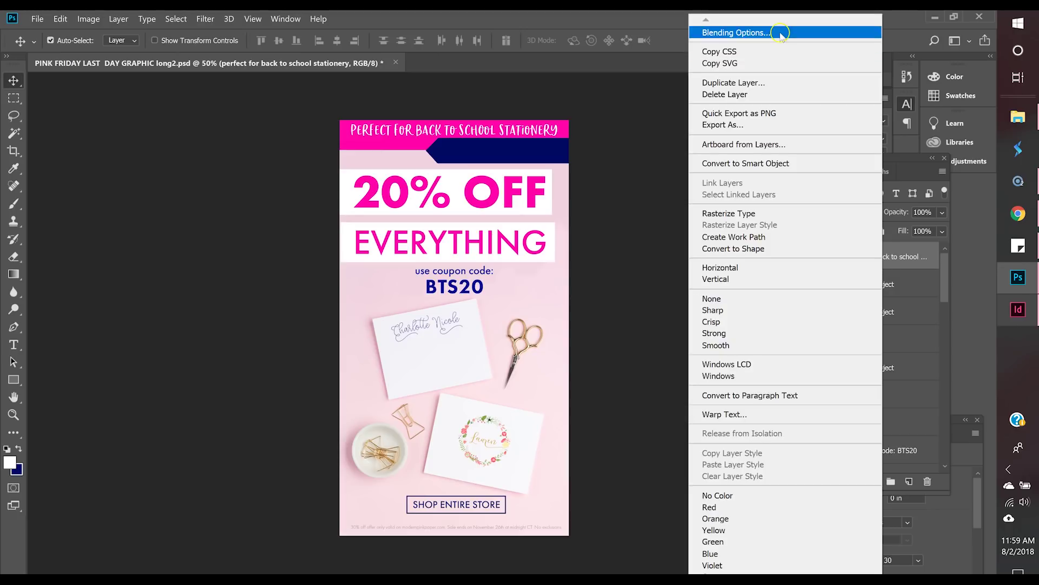
{"action": "left_click", "coordinate": [733, 82]}
{"action": "type", "text": "with lines"}
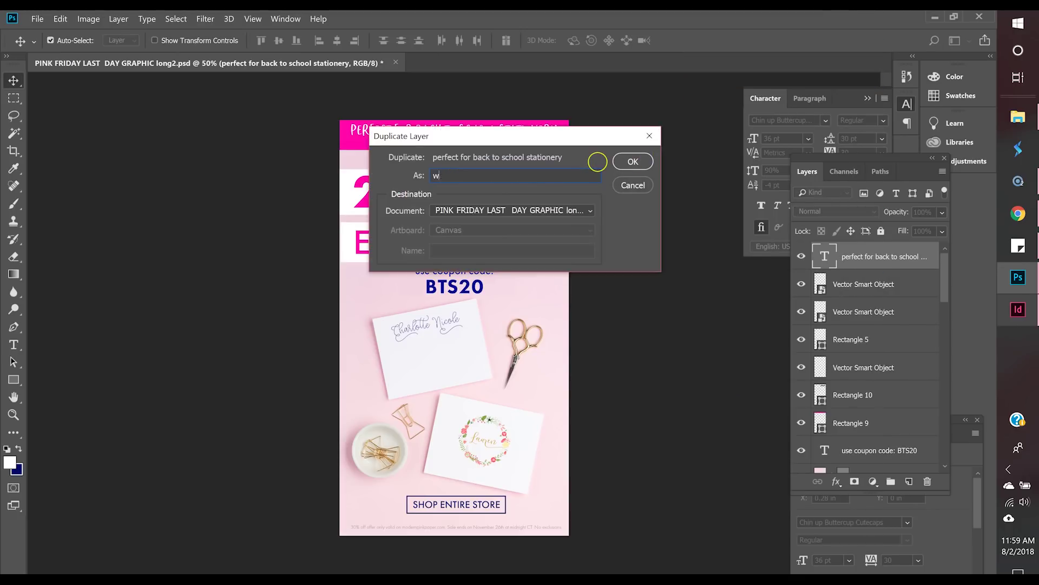
{"action": "key", "text": "Return"}
{"action": "left_click_drag", "start_coordinate": [481, 137], "coordinate": [482, 160]}
Step: Retype the copied headline as 'COMPLETE WITH LINES!' and shift it right within the navy bar
{"action": "left_click", "coordinate": [14, 344]}
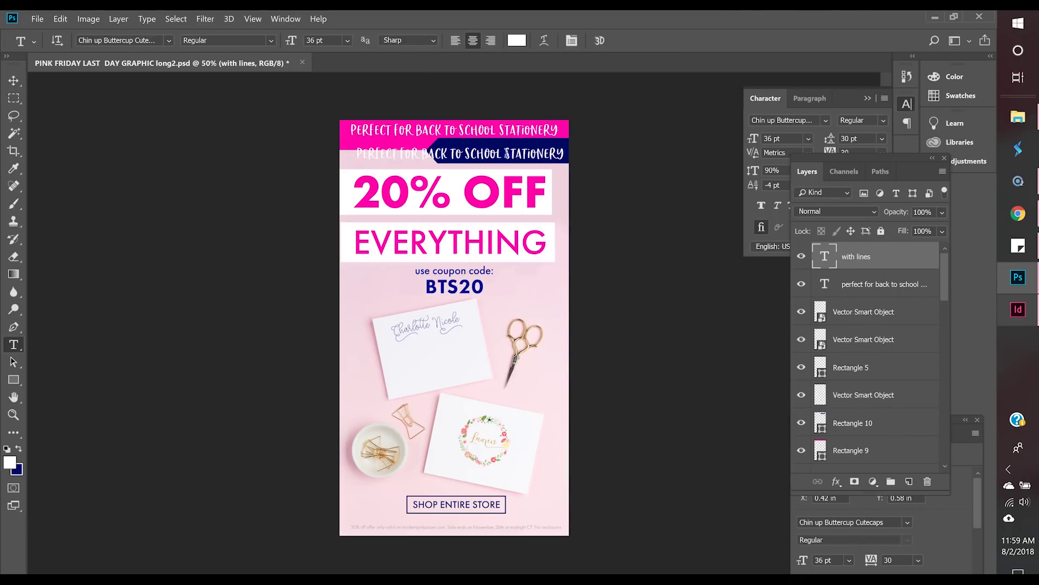
{"action": "double_click", "coordinate": [825, 256]}
{"action": "type", "text": "with"}
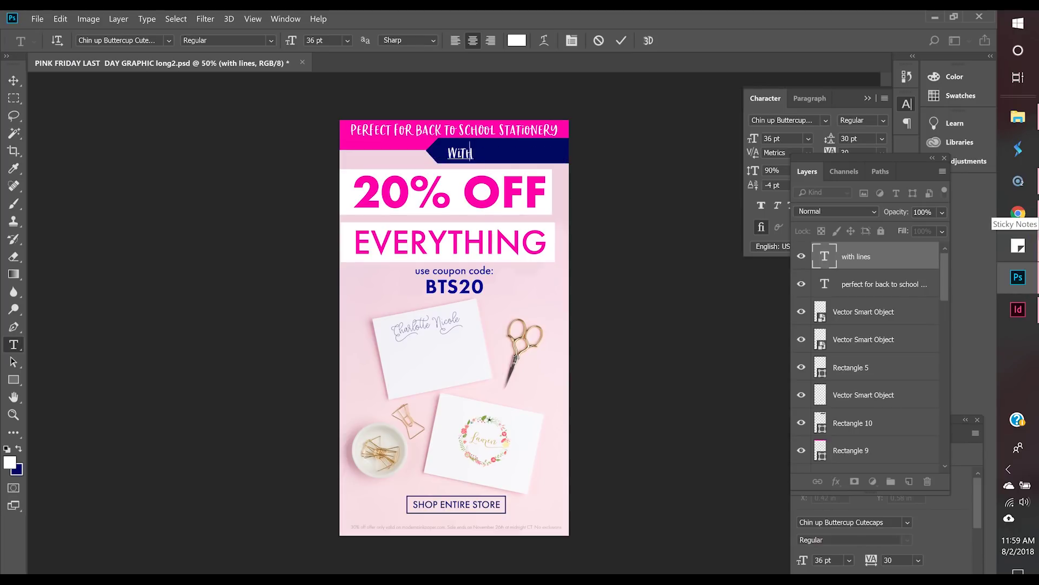
{"action": "type", "text": "complete with lines!"}
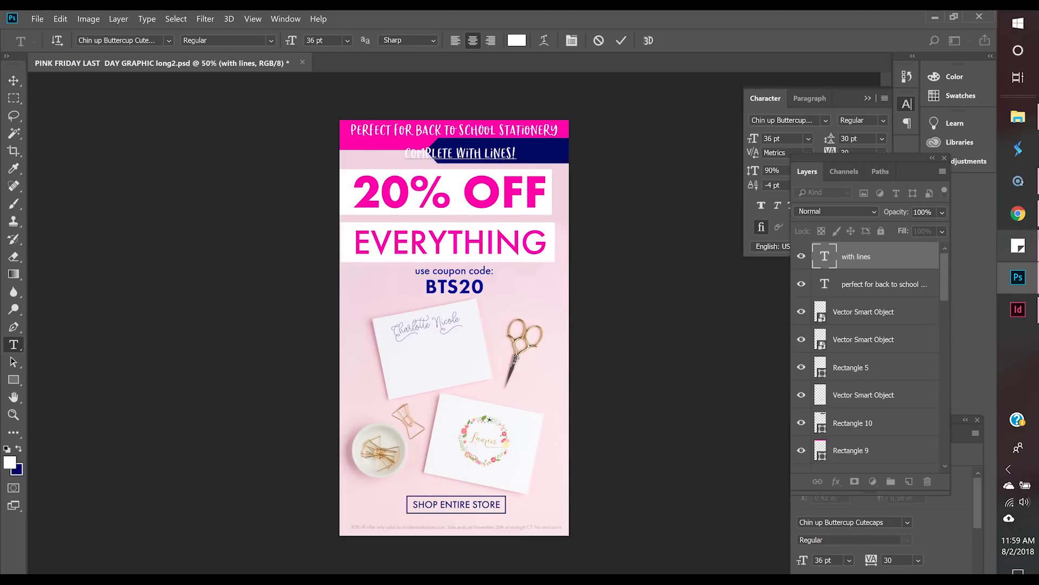
{"action": "left_click", "coordinate": [13, 81]}
{"action": "left_click_drag", "start_coordinate": [461, 153], "coordinate": [499, 151]}
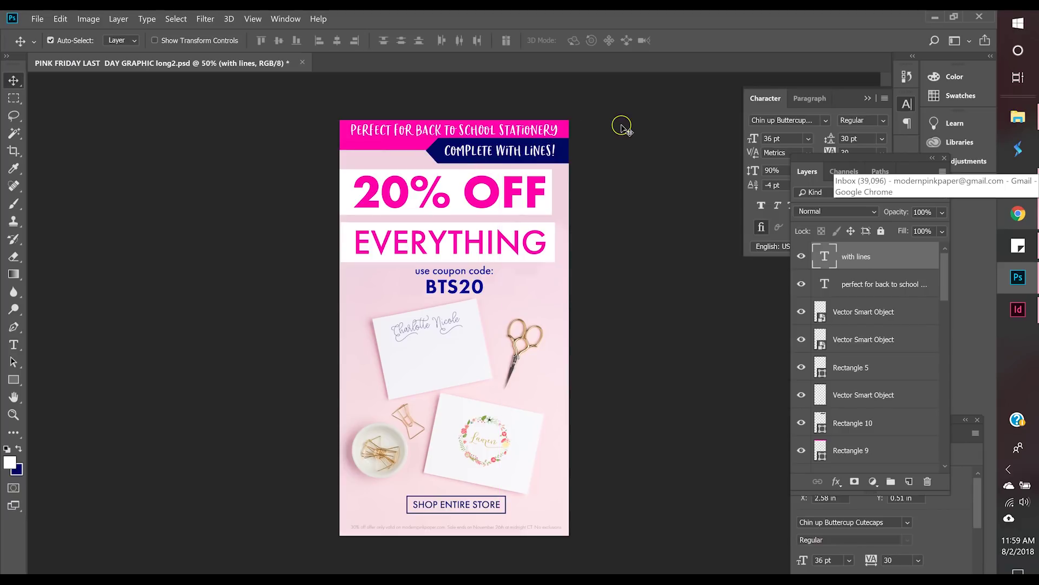
Step: Shorten the navy-bar headline to read 'WITH LINES!'
{"action": "left_click", "coordinate": [571, 172]}
{"action": "key", "text": "t"}
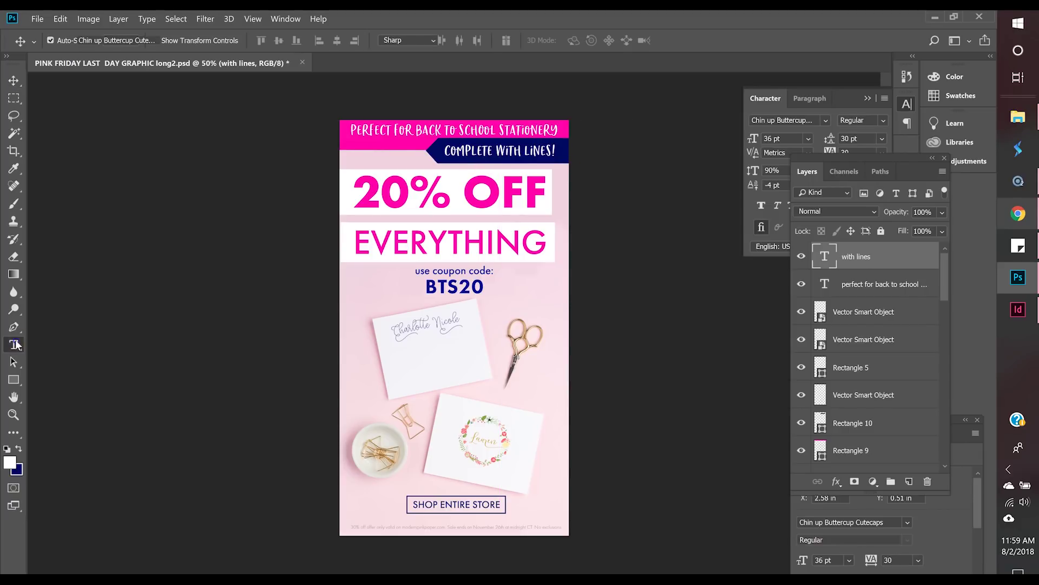
{"action": "triple_click", "coordinate": [529, 150]}
{"action": "type", "text": "with lines"}
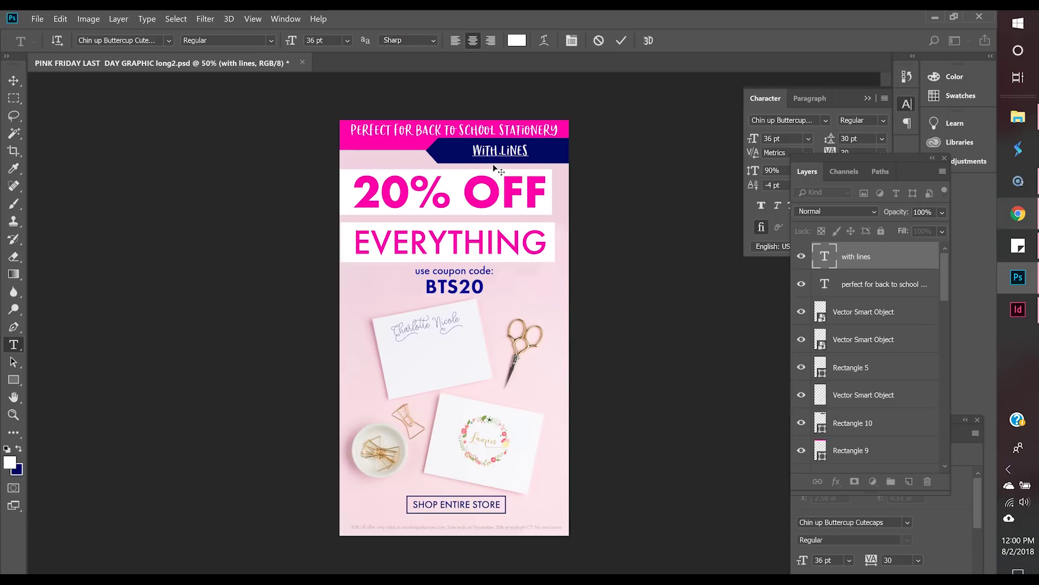
{"action": "left_click", "coordinate": [499, 136]}
{"action": "left_click", "coordinate": [479, 152]}
{"action": "type", "text": "!"}
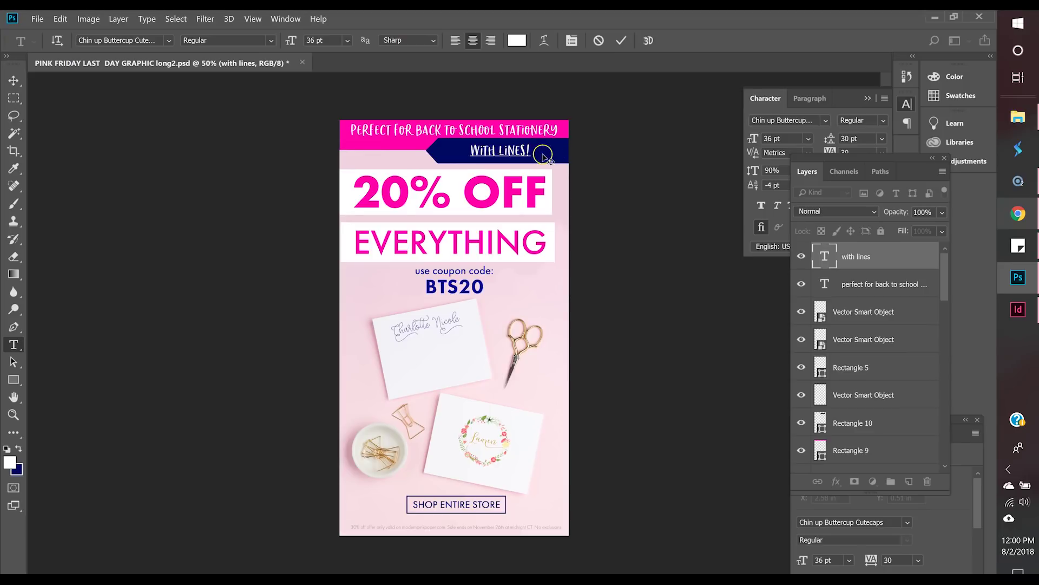
{"action": "type", "text": "v"}
{"action": "left_click", "coordinate": [499, 167]}
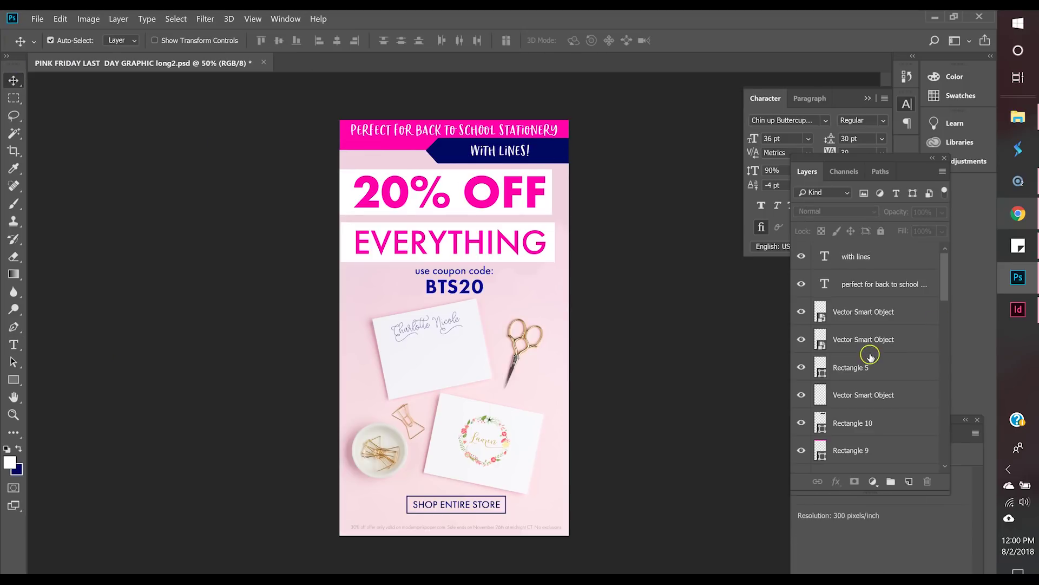
Step: Hide the three card design layers, keeping Rectangle 5 visible, so both stationery cards are blank
{"action": "left_click", "coordinate": [801, 312]}
{"action": "left_click", "coordinate": [801, 339]}
{"action": "left_click", "coordinate": [802, 367]}
{"action": "left_click", "coordinate": [801, 367]}
{"action": "left_click", "coordinate": [802, 394]}
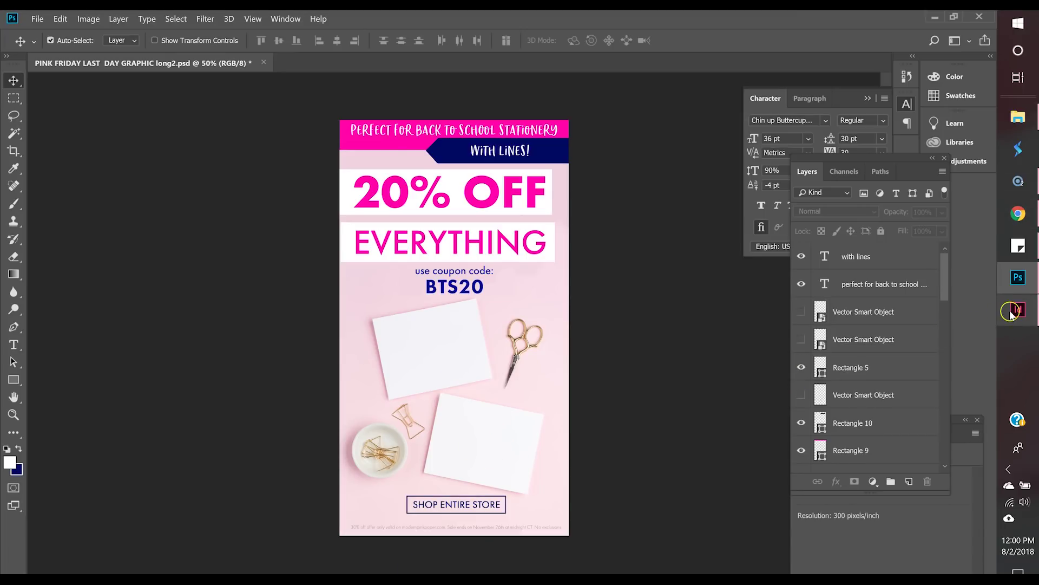
{"action": "left_click", "coordinate": [1018, 310]}
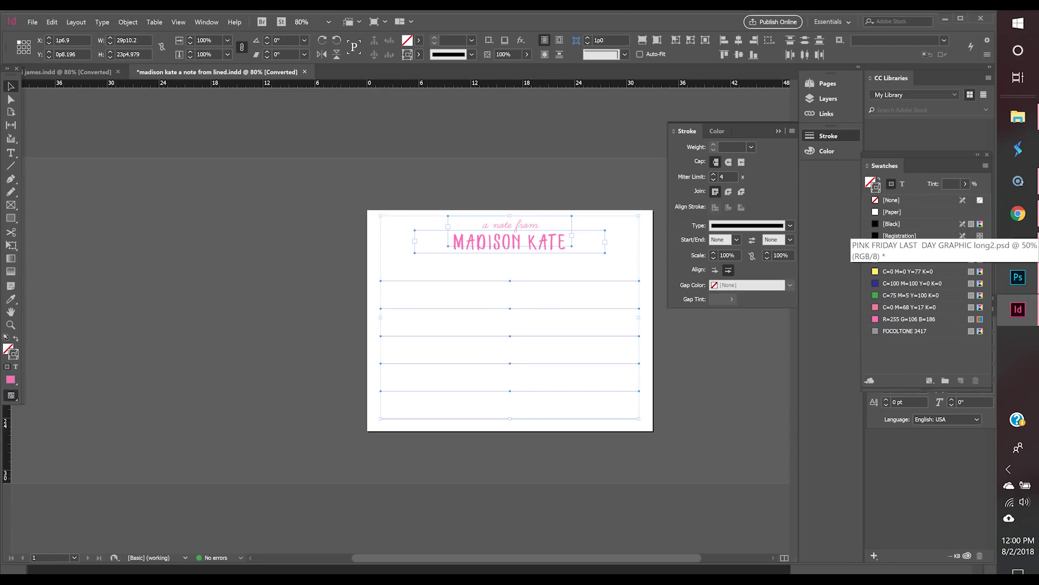
{"action": "left_click", "coordinate": [1018, 277]}
{"action": "key", "text": "ctrl+v"}
{"action": "left_click_drag", "start_coordinate": [552, 248], "coordinate": [443, 337]}
{"action": "left_click_drag", "start_coordinate": [398, 372], "coordinate": [428, 354]}
{"action": "mouse_move", "coordinate": [482, 312]}
{"action": "left_mouse_down"}
{"action": "mouse_move", "coordinate": [488, 294]}
{"action": "mouse_move", "coordinate": [472, 298]}
{"action": "mouse_move", "coordinate": [484, 290]}
{"action": "mouse_move", "coordinate": [495, 303]}
{"action": "mouse_move", "coordinate": [477, 302]}
{"action": "mouse_move", "coordinate": [479, 320]}
{"action": "left_mouse_up"}
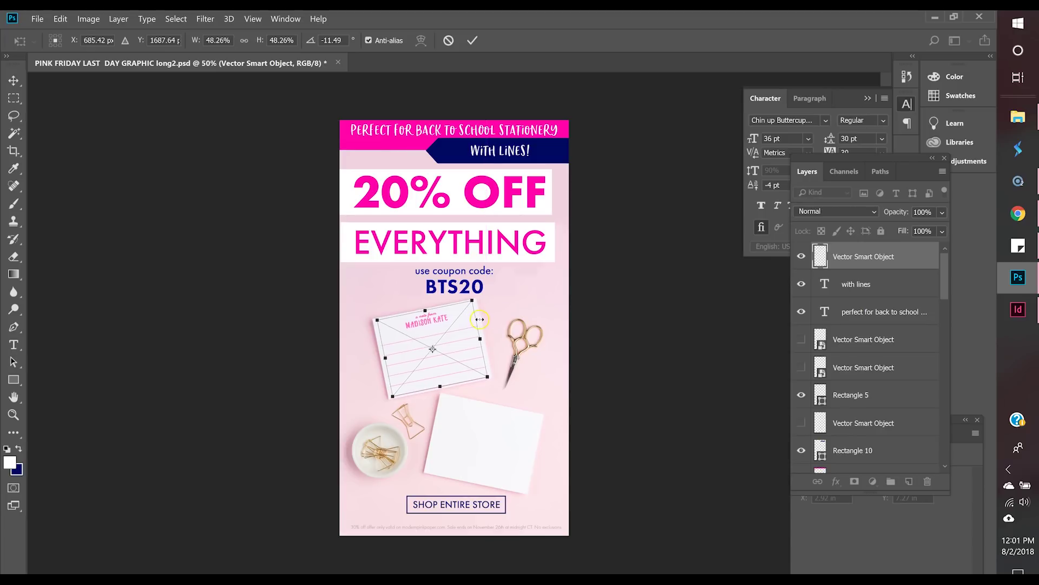
{"action": "key", "text": "Return"}
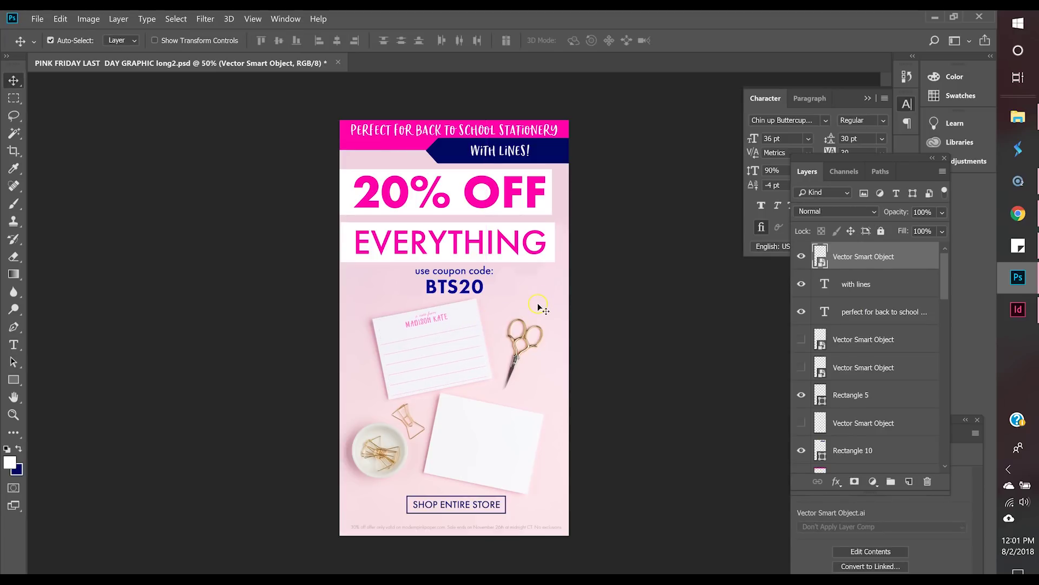
{"action": "left_click", "coordinate": [1019, 310]}
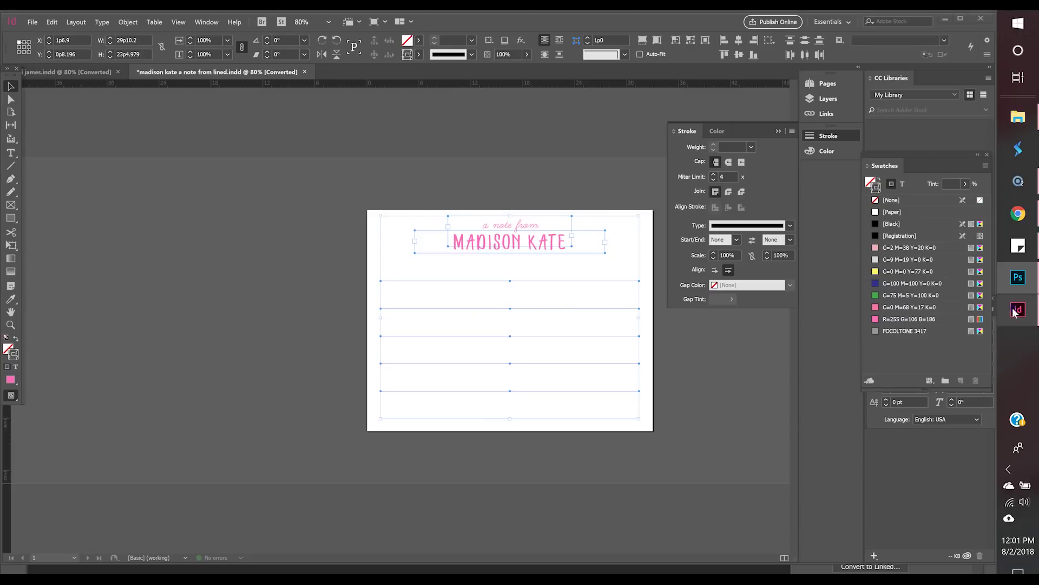
{"action": "left_click", "coordinate": [65, 72]}
{"action": "left_click", "coordinate": [32, 21]}
{"action": "left_click", "coordinate": [478, 280]}
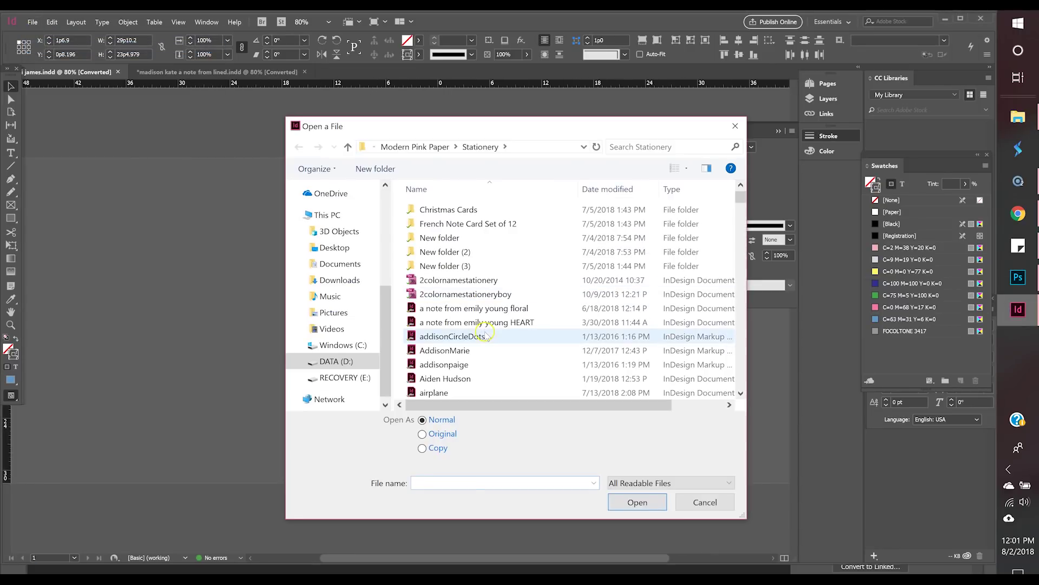
{"action": "left_click", "coordinate": [701, 498]}
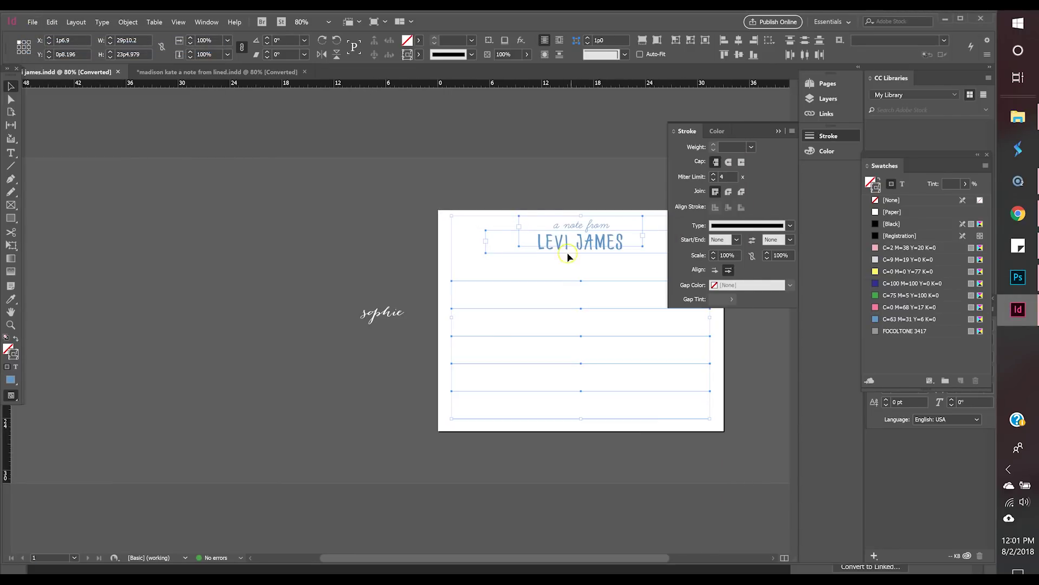
{"action": "triple_click", "coordinate": [568, 244]}
{"action": "double_click", "coordinate": [882, 319]}
{"action": "type", "text": "100"}
{"action": "key", "text": "Tab"}
{"action": "type", "text": "78"}
{"action": "key", "text": "Tab"}
{"action": "type", "text": "0"}
{"action": "key", "text": "Tab"}
{"action": "key", "text": "Return"}
{"action": "key", "text": "Escape"}
{"action": "left_click_drag", "start_coordinate": [459, 182], "coordinate": [722, 456]}
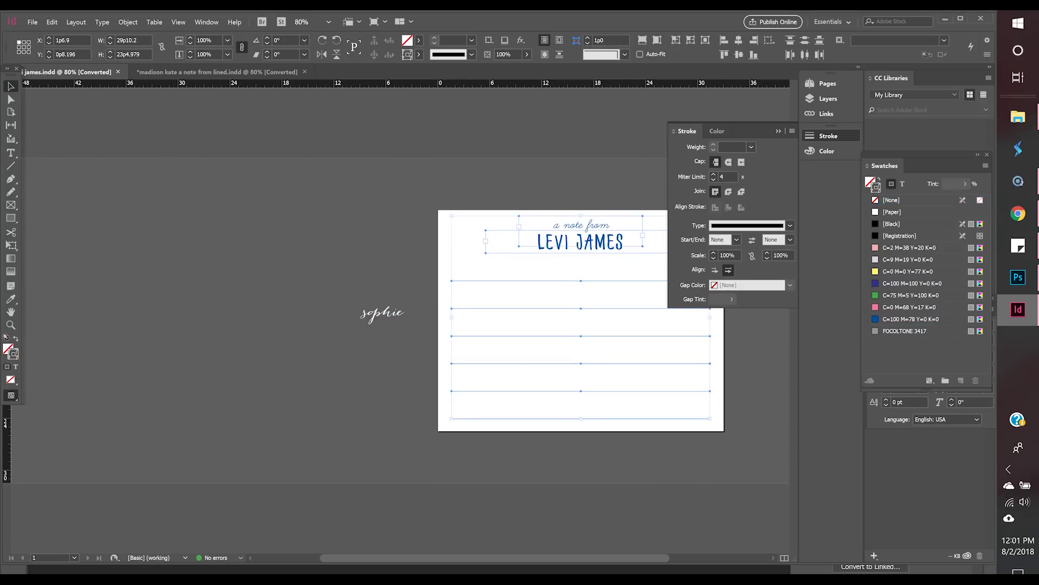
Step: Change the navy-bar headline to read 'WITH WRITING LINES!'
{"action": "left_click", "coordinate": [1018, 277]}
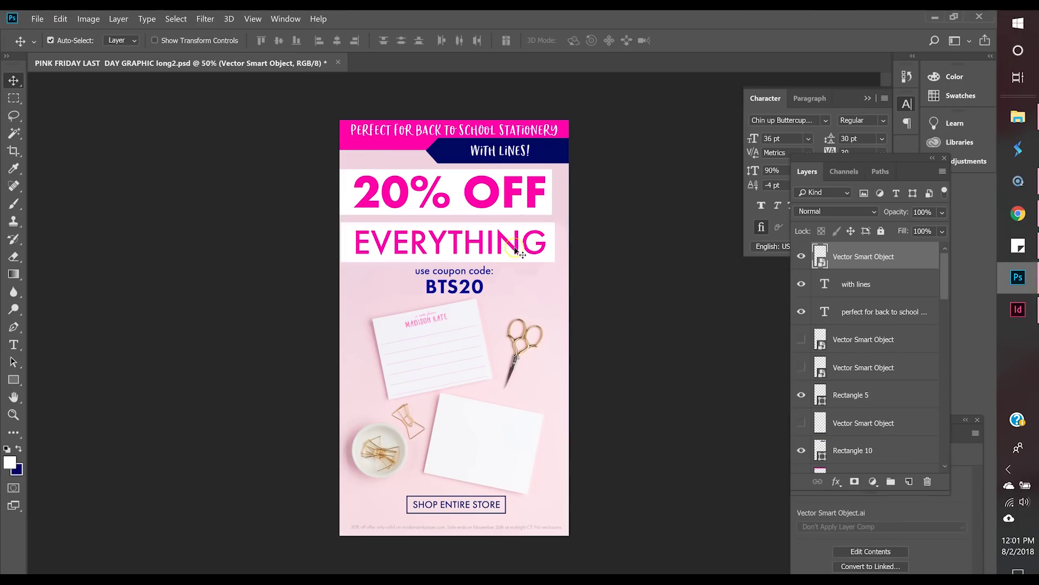
{"action": "left_click", "coordinate": [855, 284]}
{"action": "left_click", "coordinate": [500, 152]}
{"action": "type", "text": "WRITING"}
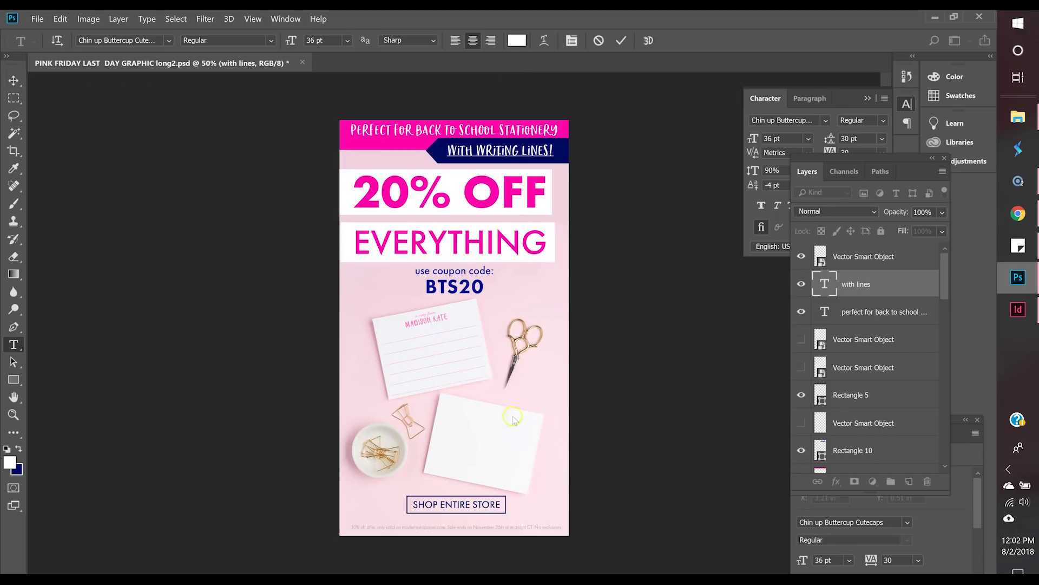
{"action": "key", "text": "ctrl+Return"}
{"action": "key", "text": "ctrl+v"}
{"action": "left_click_drag", "start_coordinate": [550, 251], "coordinate": [500, 426]}
{"action": "left_click_drag", "start_coordinate": [534, 388], "coordinate": [543, 399]}
{"action": "mouse_move", "coordinate": [501, 431]}
{"action": "left_mouse_down"}
{"action": "mouse_move", "coordinate": [504, 440]}
{"action": "mouse_move", "coordinate": [542, 413]}
{"action": "mouse_move", "coordinate": [506, 435]}
{"action": "mouse_move", "coordinate": [506, 419]}
{"action": "left_mouse_up"}
{"action": "left_click_drag", "start_coordinate": [556, 392], "coordinate": [557, 390]}
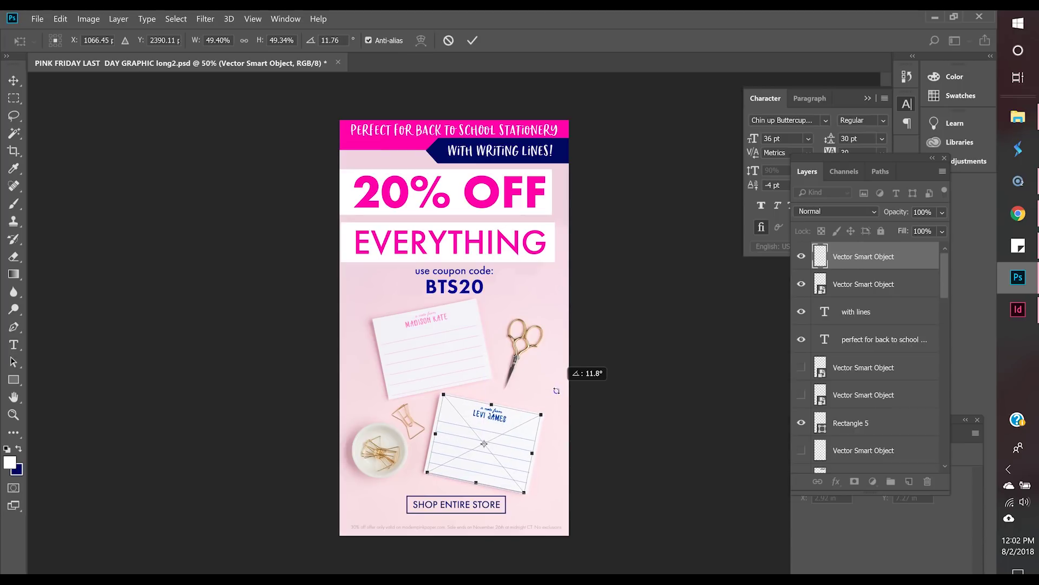
{"action": "key", "text": "Return"}
Step: Shrink the lower note card slightly with Free Transform and zoom in on the graphic
{"action": "key", "text": "ctrl+t"}
{"action": "left_click_drag", "start_coordinate": [524, 492], "coordinate": [524, 490]}
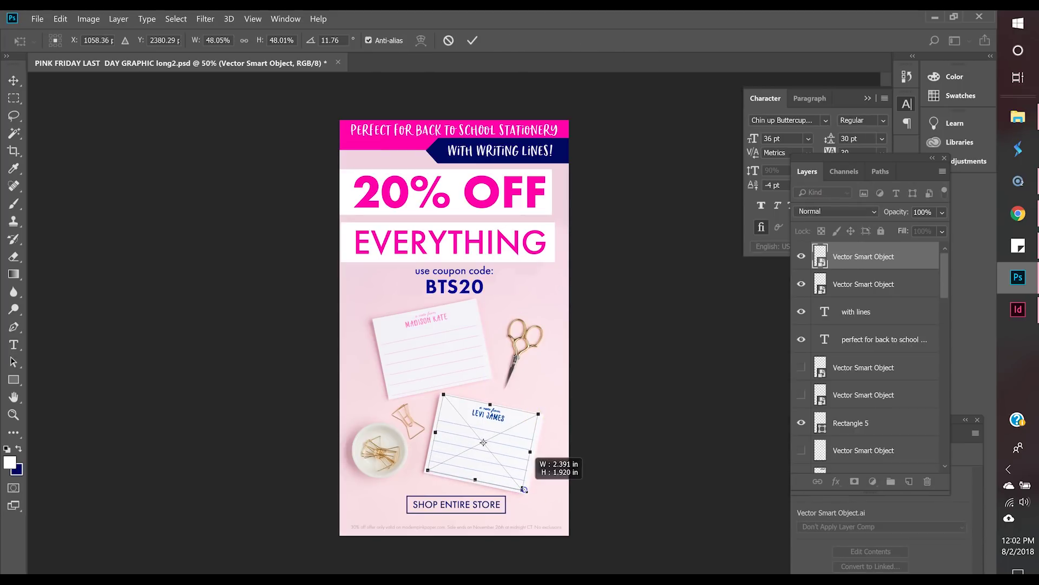
{"action": "key", "text": "Return"}
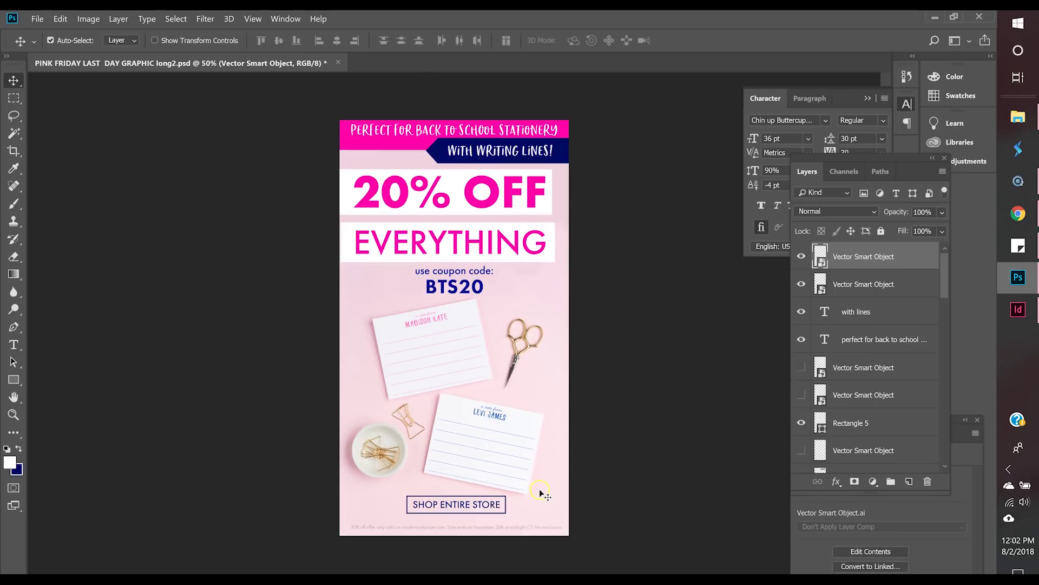
{"action": "left_click", "coordinate": [530, 353]}
{"action": "key", "text": "ctrl+plus"}
Step: Select the 'Sale ends on November 26th at midnight CT.' sentence in the fine-print disclaimer
{"action": "scroll", "coordinate": [546, 497], "scroll_direction": "down", "scroll_amount": 1}
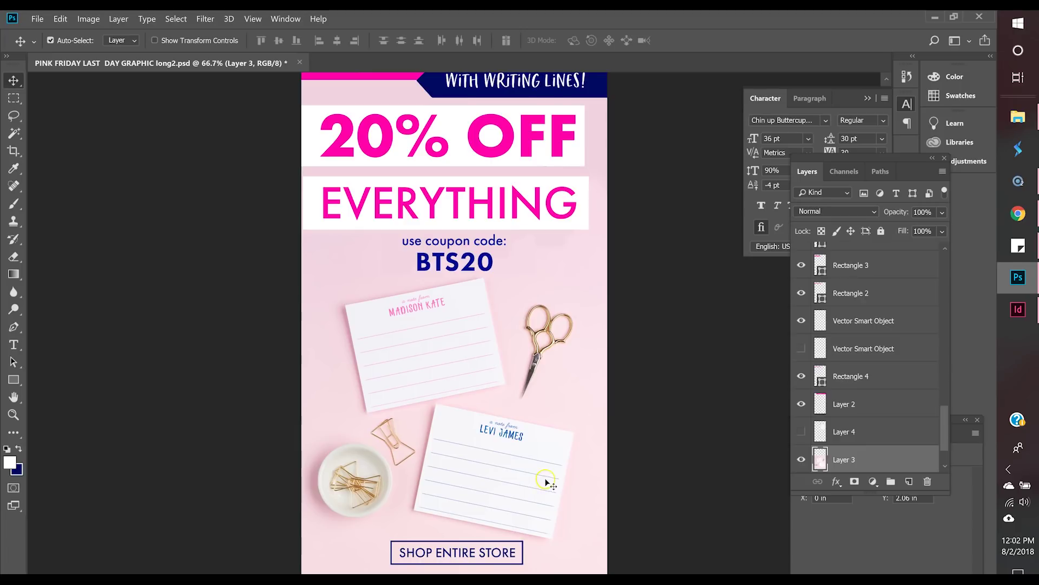
{"action": "scroll", "coordinate": [565, 451], "scroll_direction": "up", "scroll_amount": 4}
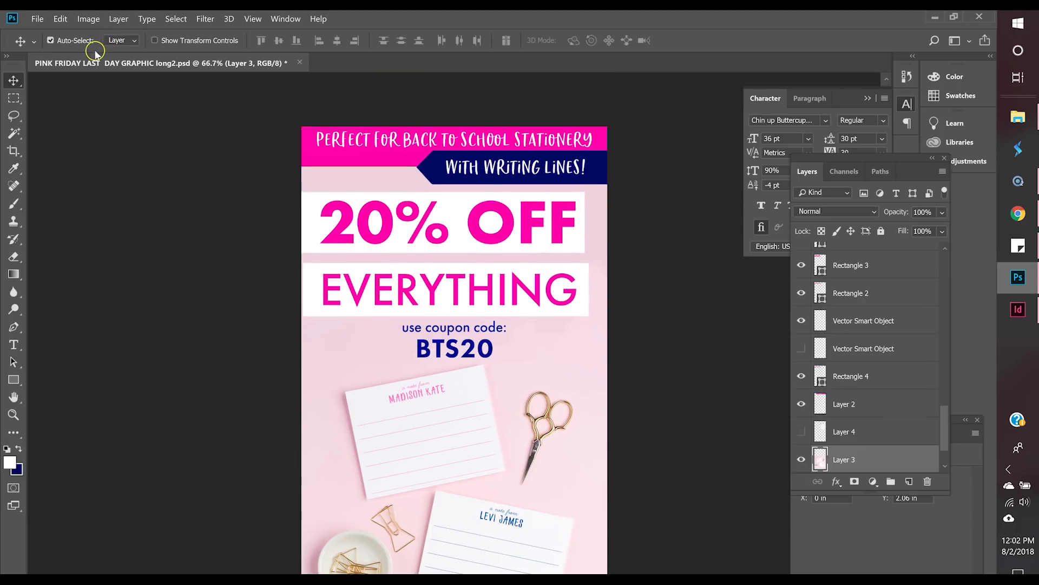
{"action": "scroll", "coordinate": [449, 95], "scroll_direction": "down", "scroll_amount": 2}
{"action": "scroll", "coordinate": [449, 92], "scroll_direction": "up", "scroll_amount": 1}
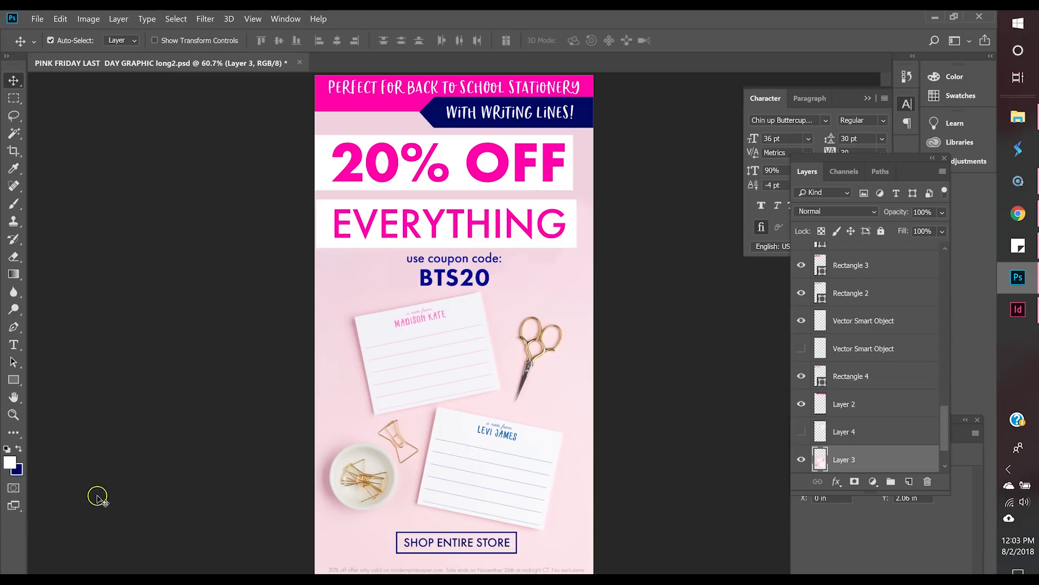
{"action": "key", "text": "t"}
{"action": "left_click", "coordinate": [328, 569]}
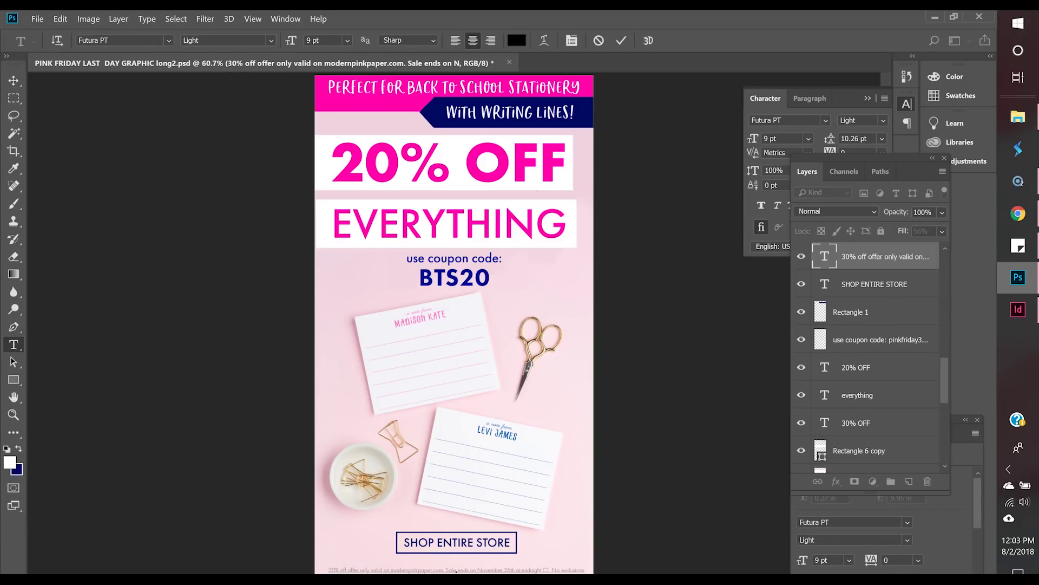
{"action": "left_click_drag", "start_coordinate": [503, 569], "coordinate": [560, 570]}
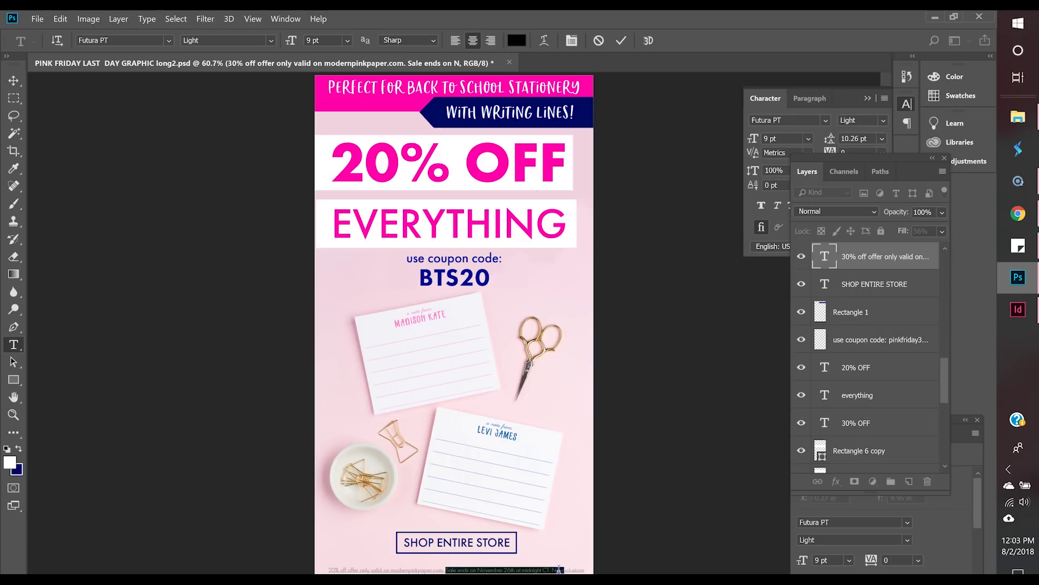
Step: Delete the sale-end sentence and save the graphic as a new back-to-school PSD
{"action": "key", "text": "BackSpace"}
{"action": "left_click", "coordinate": [37, 19]}
{"action": "left_click", "coordinate": [54, 145]}
{"action": "type", "text": "back to scho"}
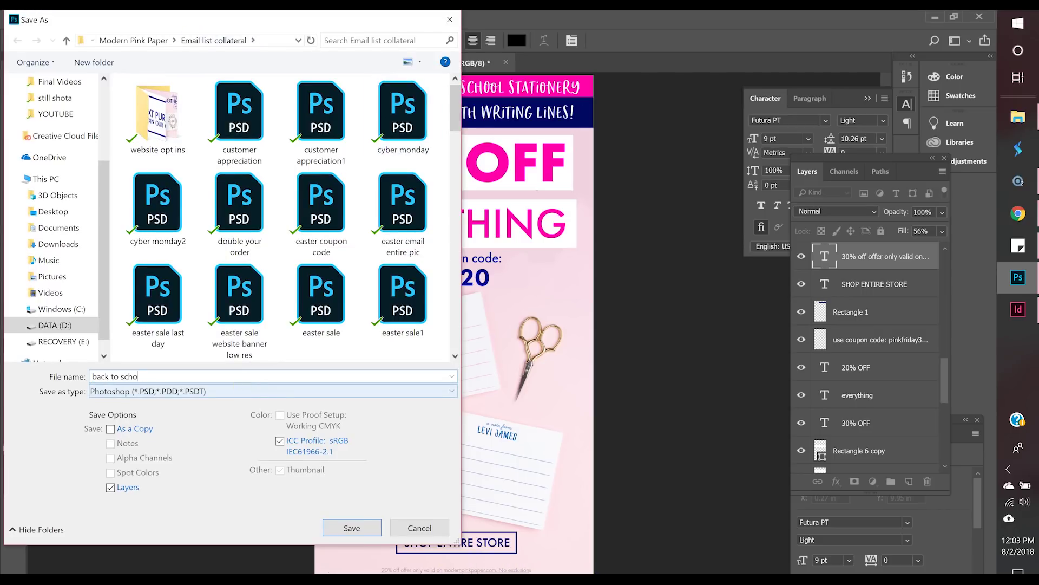
{"action": "key", "text": "Return"}
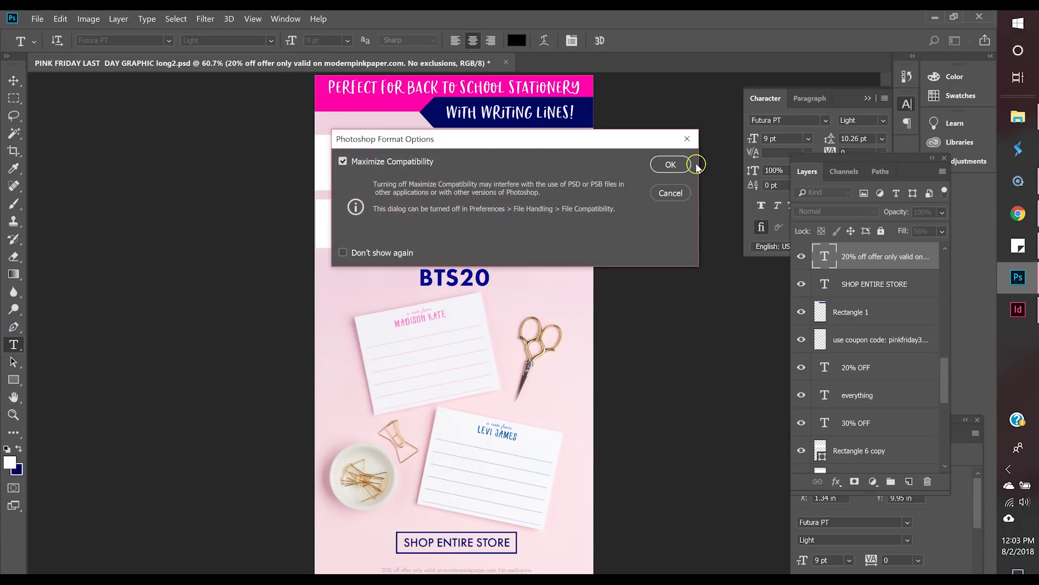
{"action": "left_click", "coordinate": [699, 164]}
{"action": "left_click", "coordinate": [37, 18]}
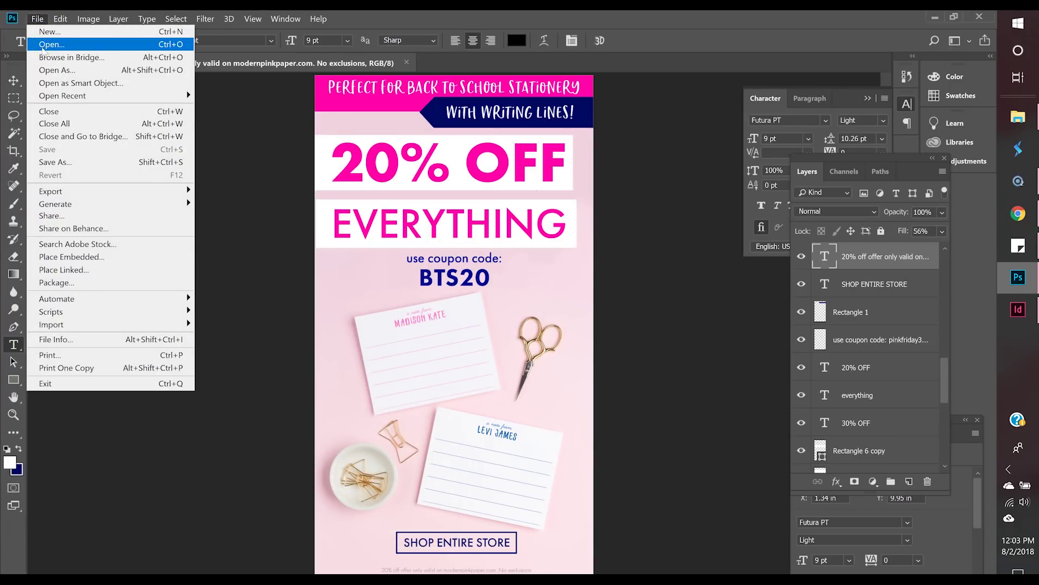
Step: Browse the Open dialog's Email list collateral folder for the stationery files
{"action": "left_click", "coordinate": [43, 44]}
{"action": "scroll", "coordinate": [340, 217], "scroll_direction": "down", "scroll_amount": 10}
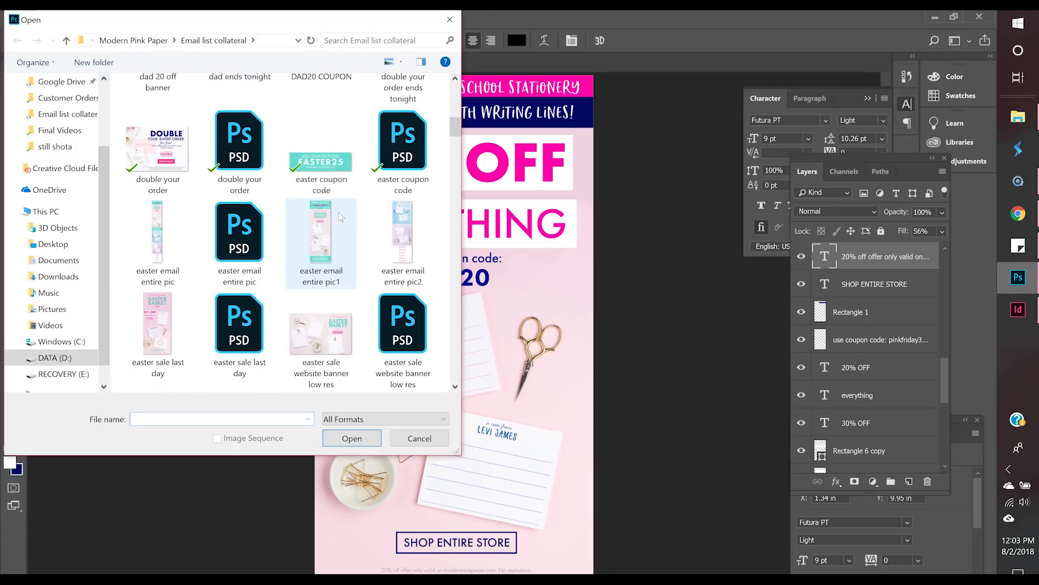
{"action": "scroll", "coordinate": [340, 217], "scroll_direction": "down", "scroll_amount": 5}
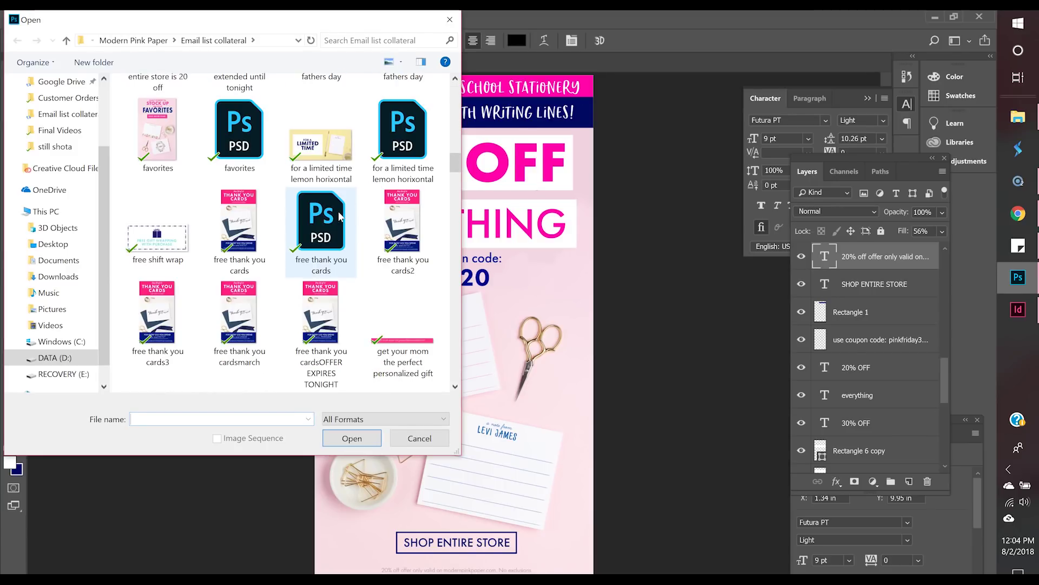
{"action": "scroll", "coordinate": [340, 217], "scroll_direction": "down", "scroll_amount": 4}
{"action": "scroll", "coordinate": [340, 217], "scroll_direction": "up", "scroll_amount": 4}
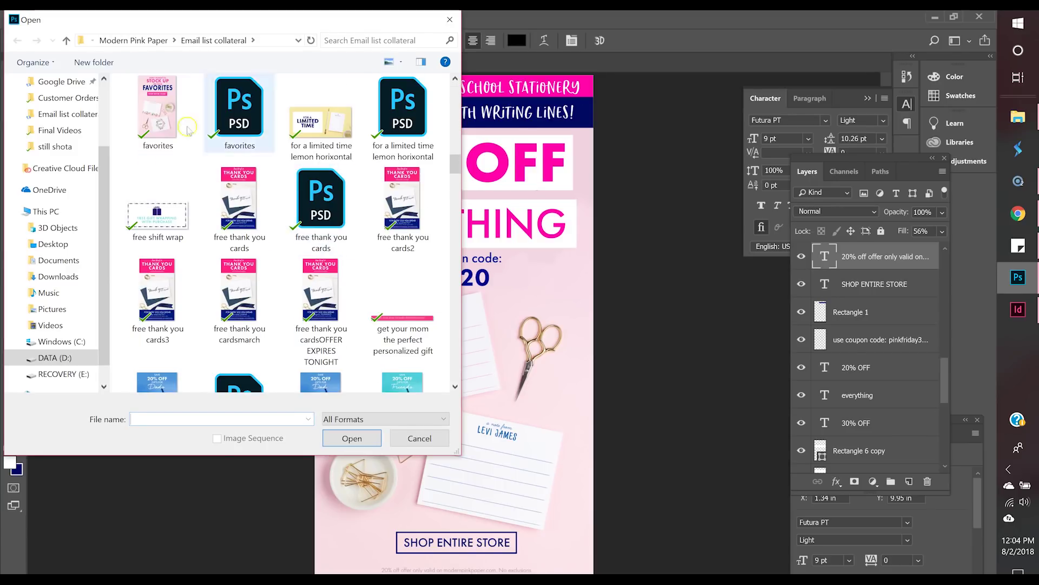
{"action": "left_click", "coordinate": [161, 131]}
{"action": "scroll", "coordinate": [204, 176], "scroll_direction": "down", "scroll_amount": 2}
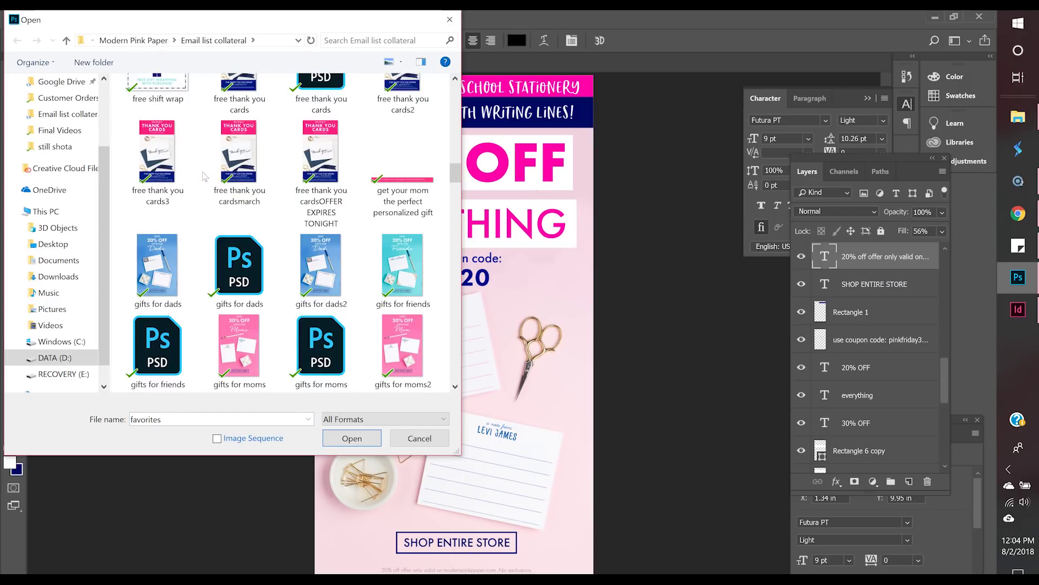
{"action": "scroll", "coordinate": [205, 176], "scroll_direction": "down", "scroll_amount": 6}
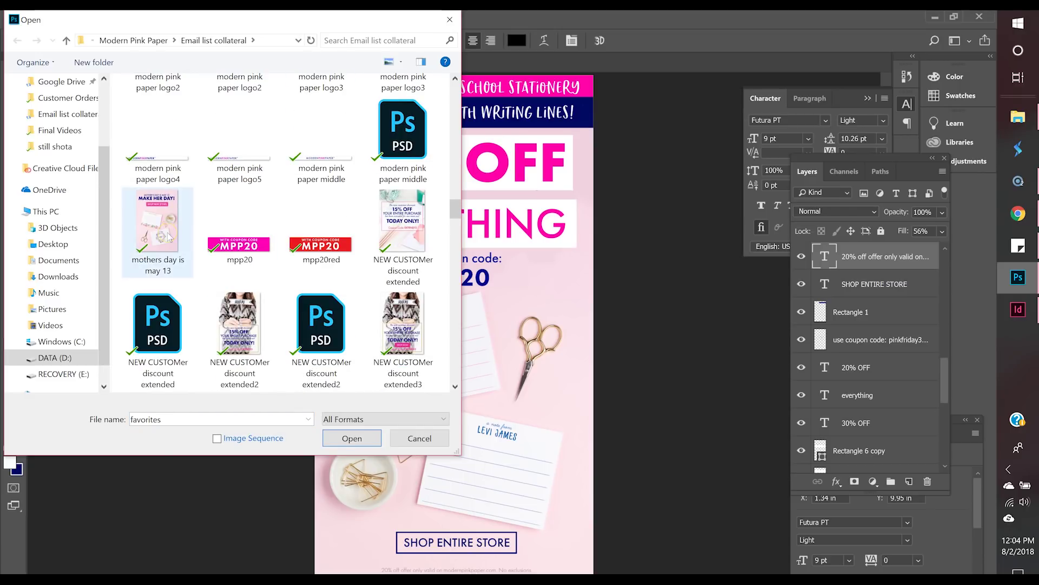
{"action": "scroll", "coordinate": [205, 176], "scroll_direction": "down", "scroll_amount": 8}
{"action": "scroll", "coordinate": [341, 212], "scroll_direction": "down", "scroll_amount": 10}
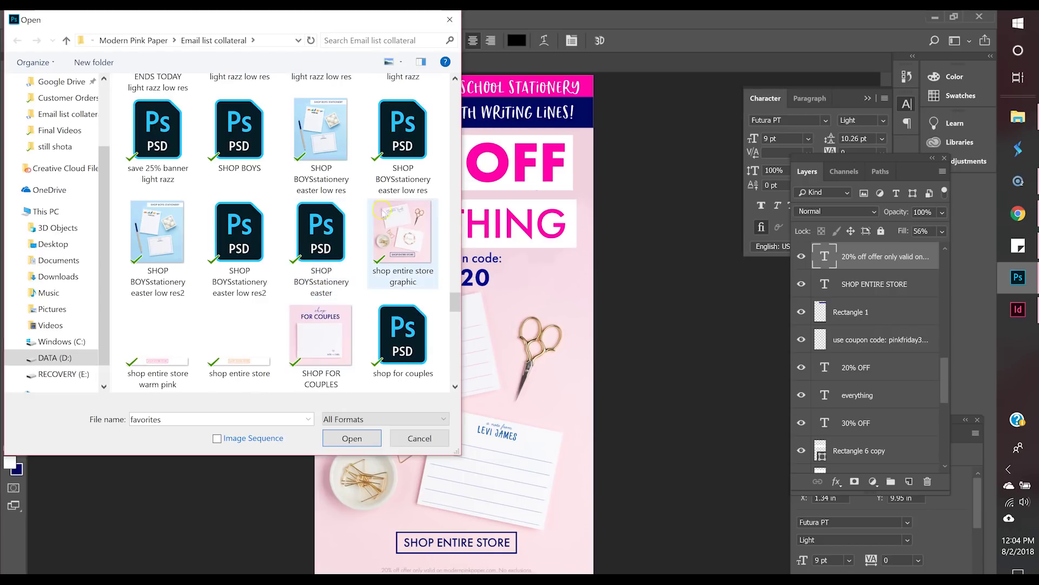
{"action": "left_click", "coordinate": [403, 243]}
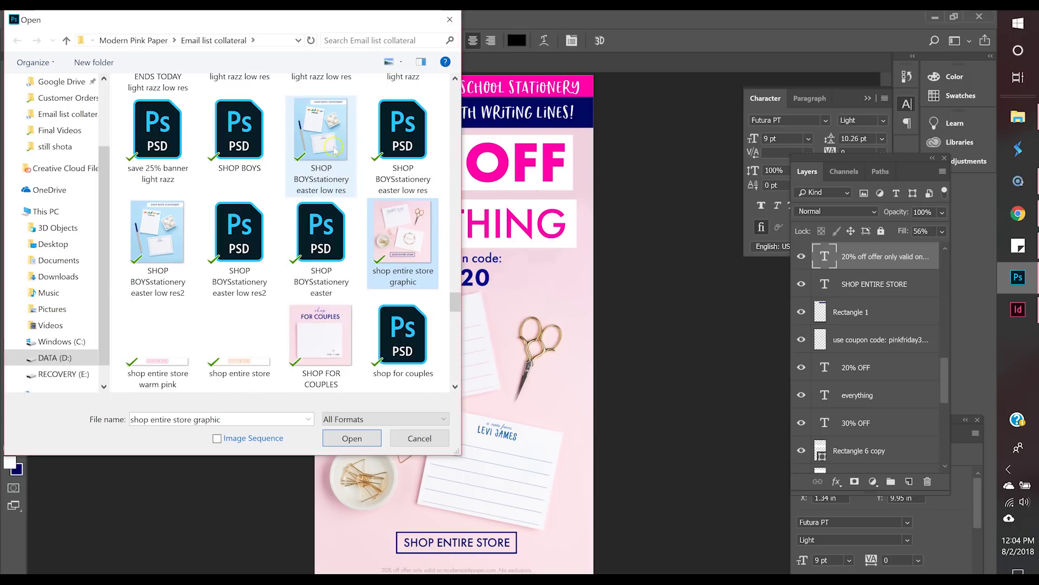
Step: Open SHOP BOYSstationery easter low res2.psd and SHOP GIRLS EASTER LOW RES.psd together
{"action": "left_click", "coordinate": [158, 233]}
{"action": "left_click", "coordinate": [239, 233]}
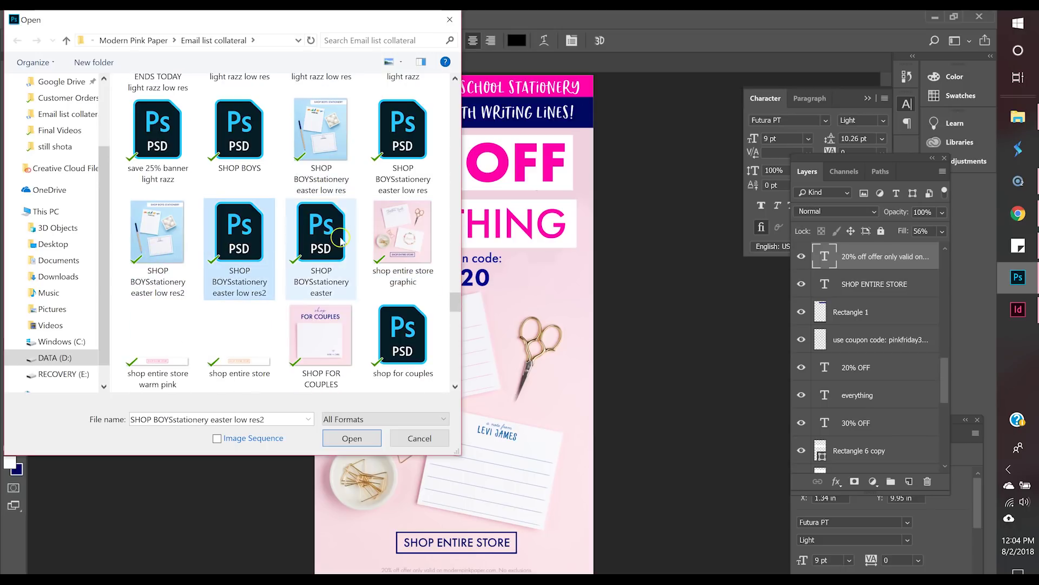
{"action": "left_click", "coordinate": [297, 281], "text": "ctrl"}
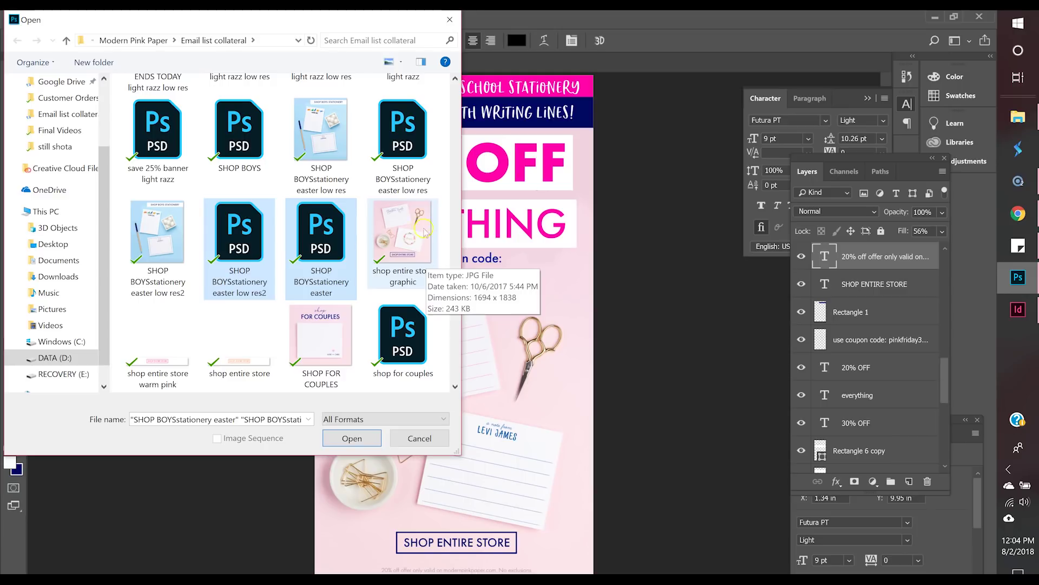
{"action": "left_click", "coordinate": [347, 262], "text": "ctrl"}
{"action": "scroll", "coordinate": [357, 264], "scroll_direction": "down", "scroll_amount": 2}
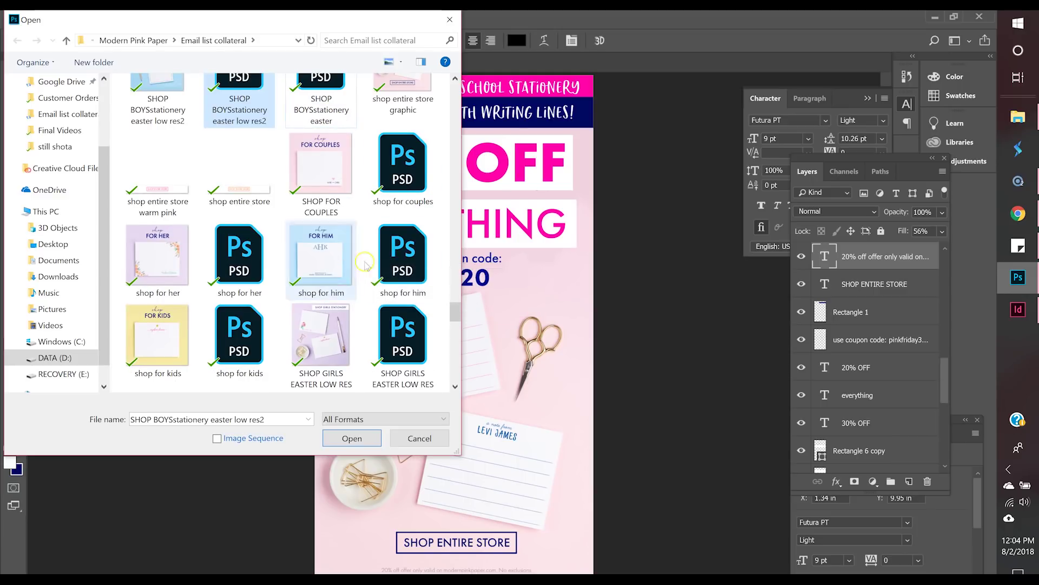
{"action": "scroll", "coordinate": [357, 264], "scroll_direction": "down", "scroll_amount": 2}
{"action": "left_click", "coordinate": [401, 157], "text": "ctrl"}
{"action": "scroll", "coordinate": [326, 248], "scroll_direction": "down", "scroll_amount": 2}
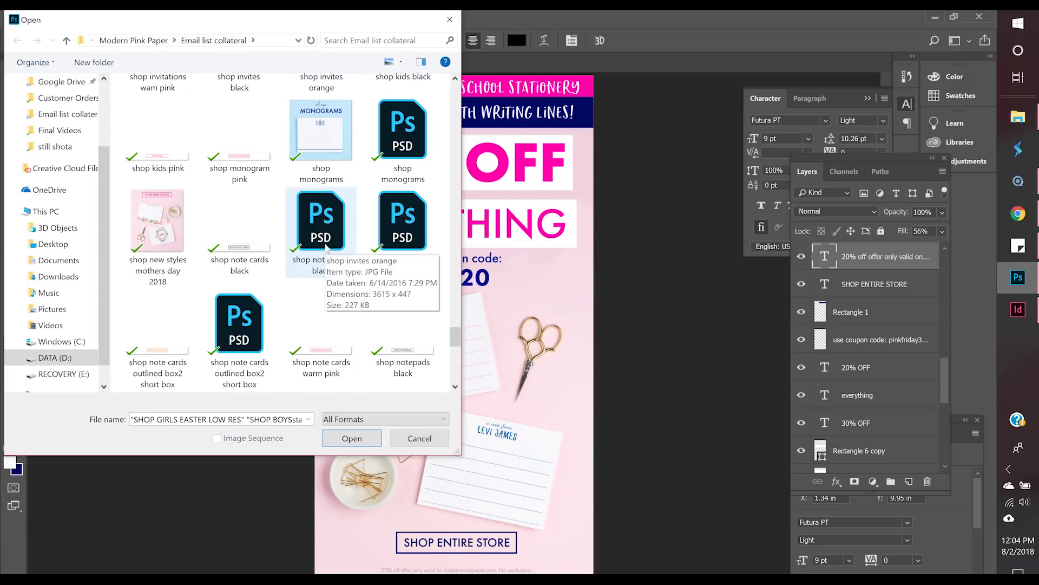
{"action": "scroll", "coordinate": [327, 248], "scroll_direction": "down", "scroll_amount": 10}
{"action": "left_click", "coordinate": [352, 438]}
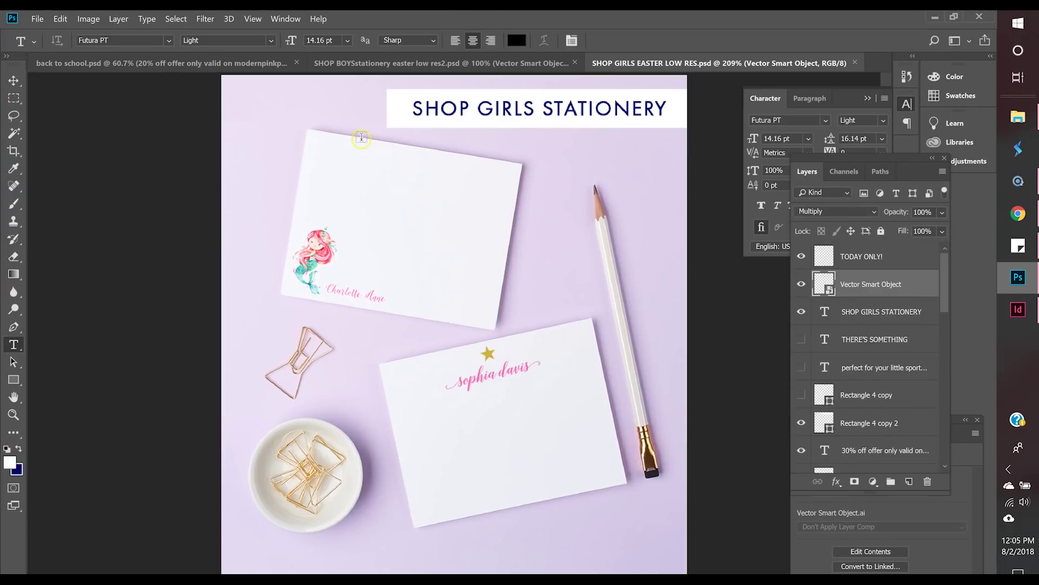
{"action": "left_click", "coordinate": [461, 63]}
Step: Try retitling the boys banner as 'more boys stationery', comparing against the girls image
{"action": "key", "text": "ctrl+0"}
{"action": "double_click", "coordinate": [473, 106]}
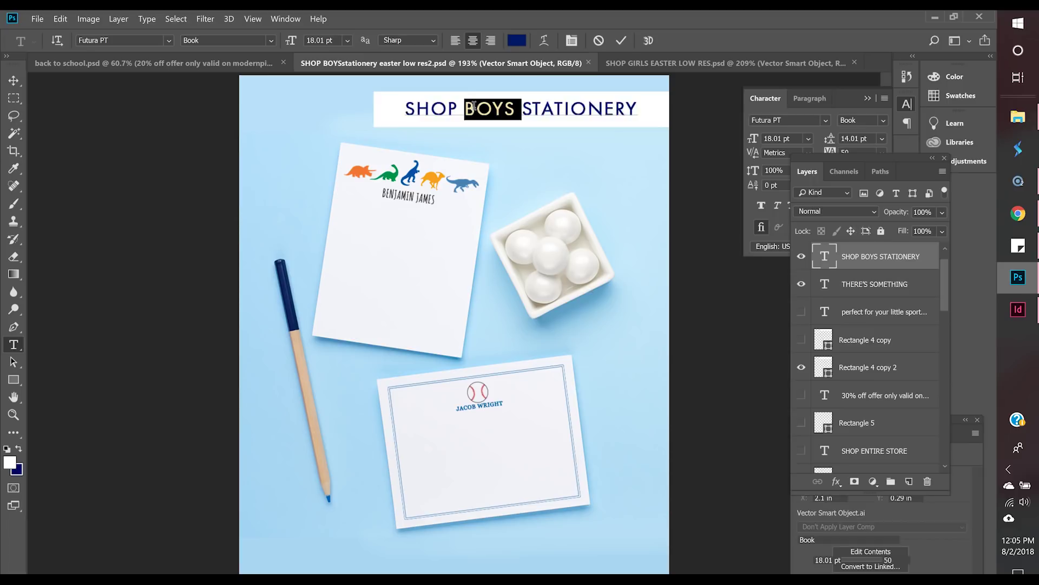
{"action": "key", "text": "ctrl+a"}
{"action": "type", "text": "more"}
{"action": "key", "text": "BackSpace"}
{"action": "key", "text": "BackSpace"}
{"action": "key", "text": "BackSpace"}
{"action": "key", "text": "BackSpace"}
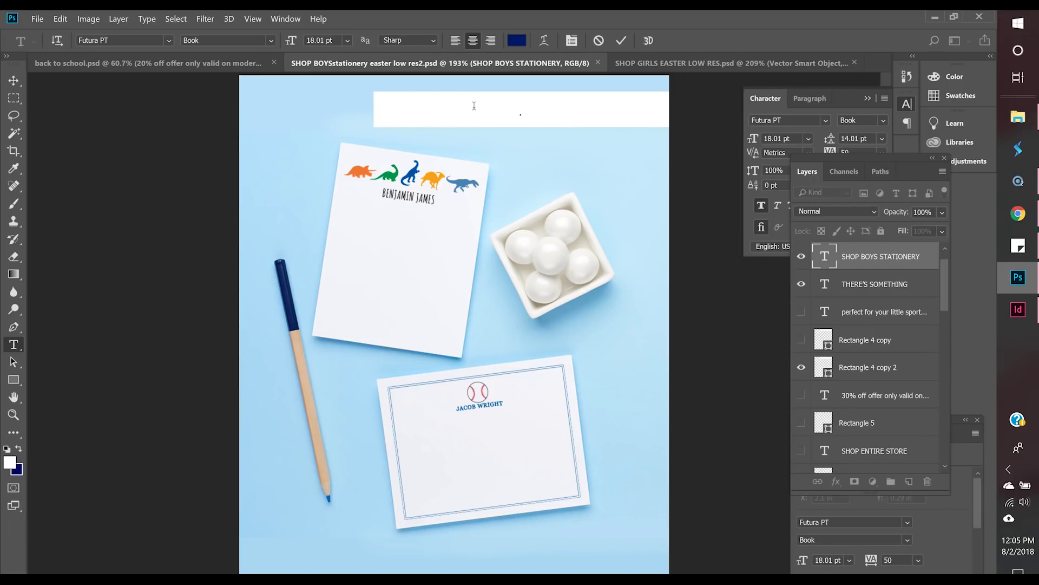
{"action": "type", "text": "more boys stationery"}
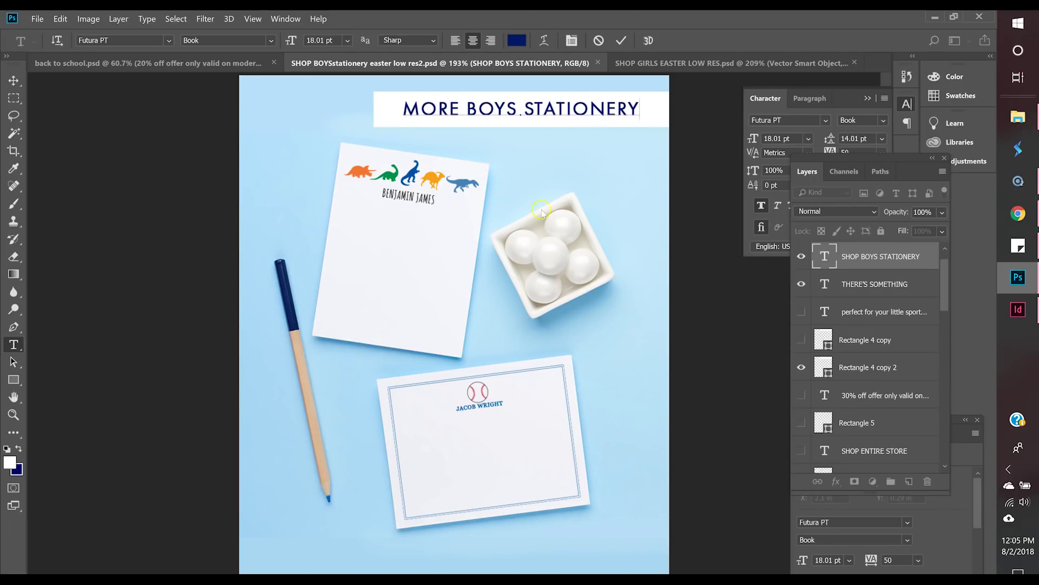
{"action": "left_click", "coordinate": [731, 63]}
{"action": "left_click", "coordinate": [436, 63]}
Step: Retype the title as 'shop boys schol stationery', then drop SCHOL to leave SHOP BOYS STATIONERY
{"action": "left_click_drag", "start_coordinate": [401, 109], "coordinate": [703, 135]}
{"action": "type", "text": "shop boys scho"}
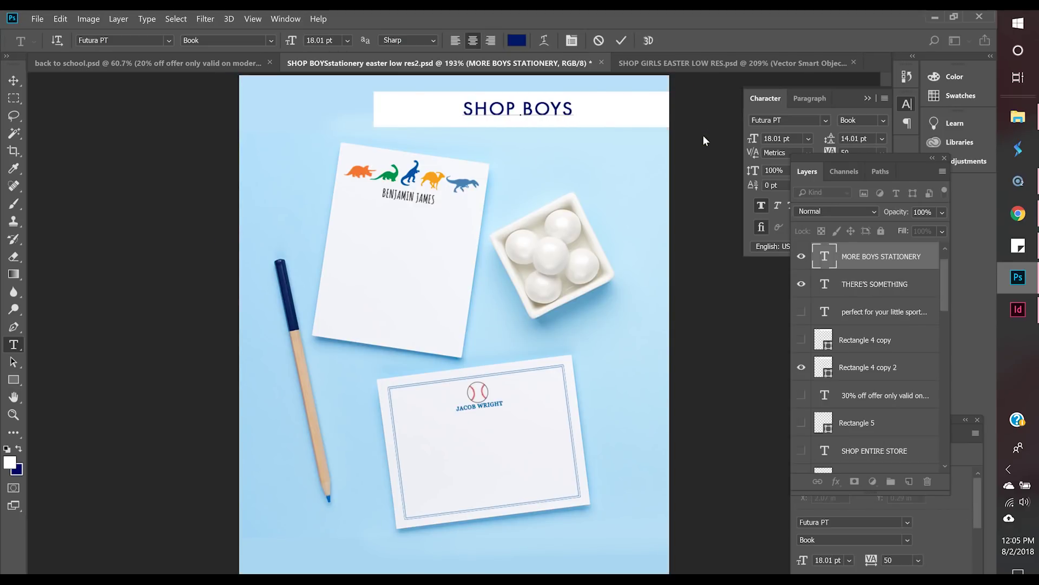
{"action": "type", "text": "l stationery"}
{"action": "left_click", "coordinate": [491, 105]}
{"action": "double_click", "coordinate": [490, 104]}
{"action": "key", "text": "BackSpace"}
{"action": "left_click", "coordinate": [14, 80]}
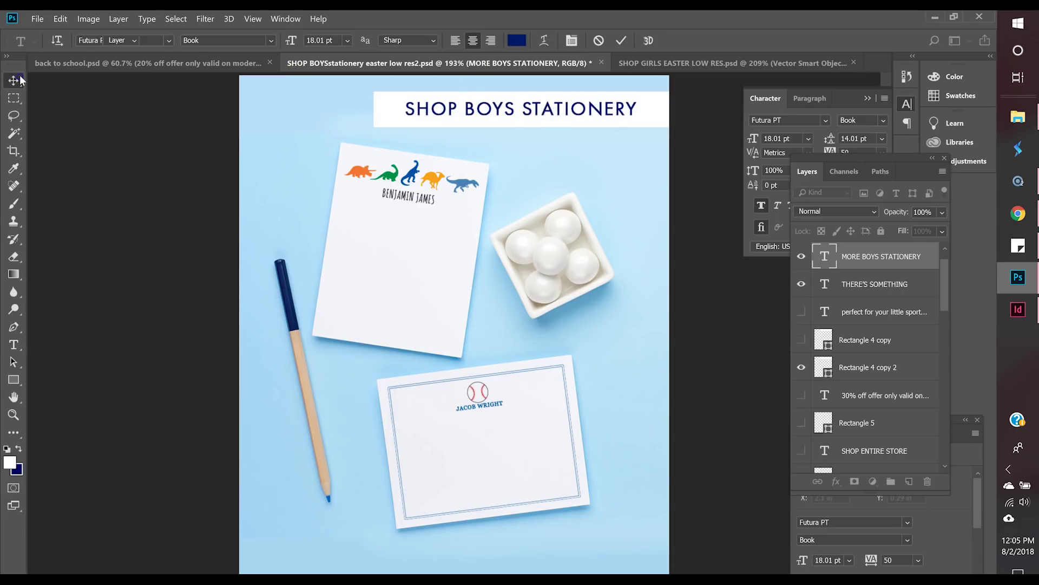
{"action": "left_click", "coordinate": [700, 58]}
{"action": "left_click", "coordinate": [499, 58]}
Step: Hide the baseball and dinosaur artwork layers on the boys stationery notepad
{"action": "key", "text": "t"}
{"action": "key", "text": "v"}
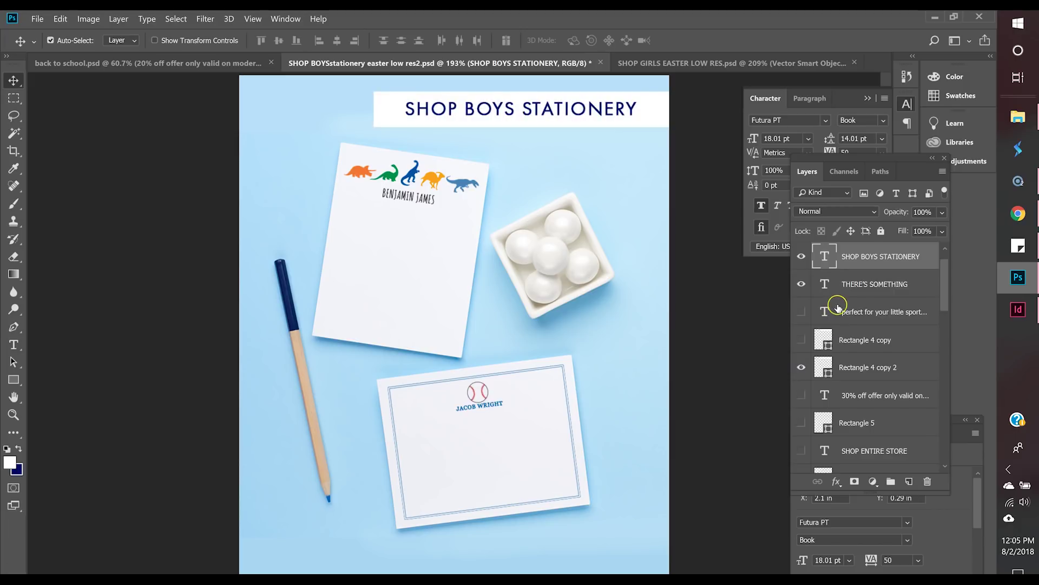
{"action": "key", "text": "ctrl+v"}
{"action": "scroll", "coordinate": [851, 399], "scroll_direction": "down", "scroll_amount": 3}
{"action": "scroll", "coordinate": [865, 397], "scroll_direction": "down", "scroll_amount": 5}
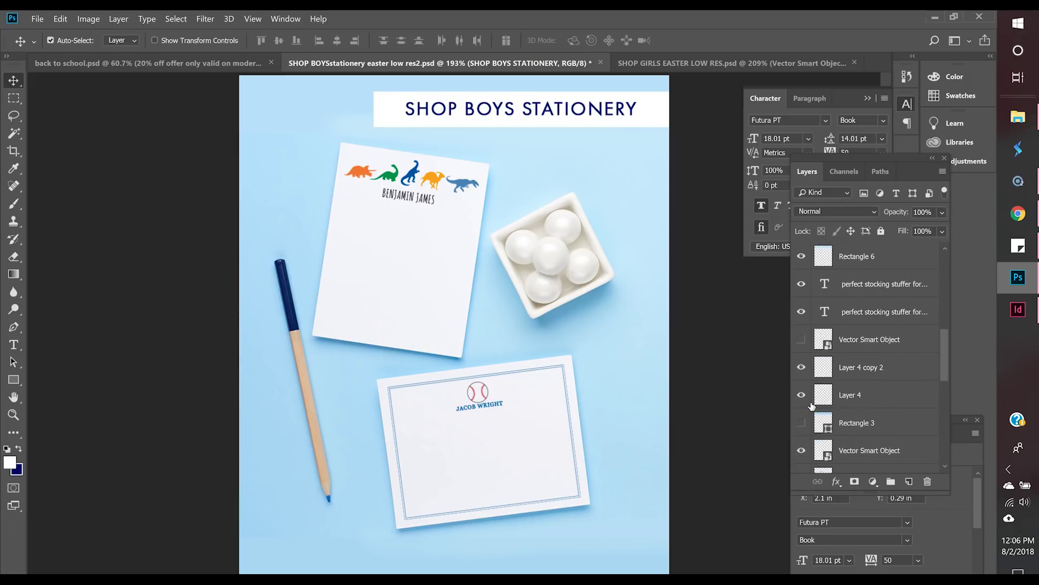
{"action": "left_click", "coordinate": [801, 371]}
{"action": "scroll", "coordinate": [801, 370], "scroll_direction": "down", "scroll_amount": 3}
{"action": "left_click", "coordinate": [801, 369]}
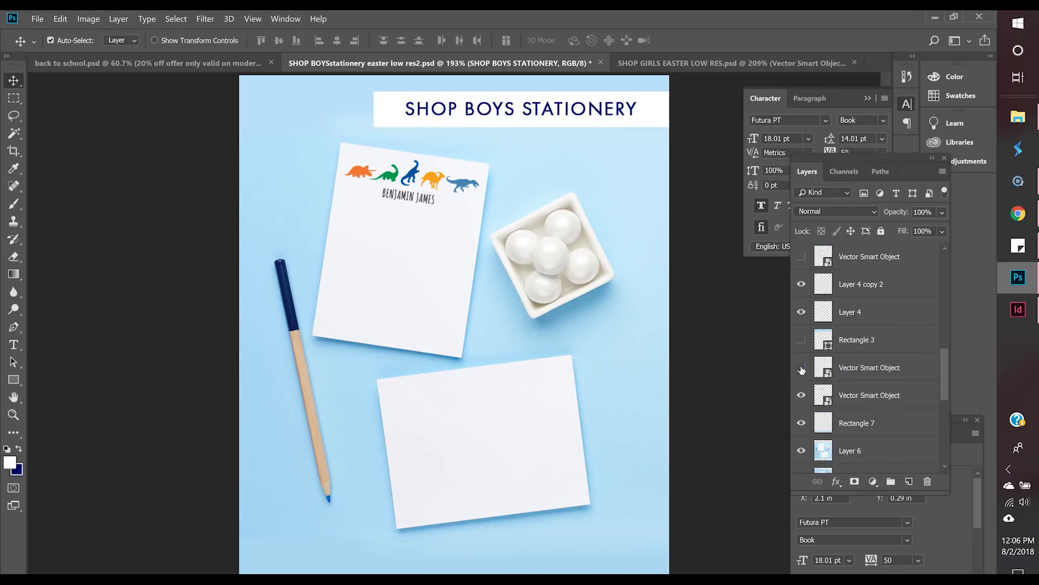
{"action": "left_click", "coordinate": [801, 394]}
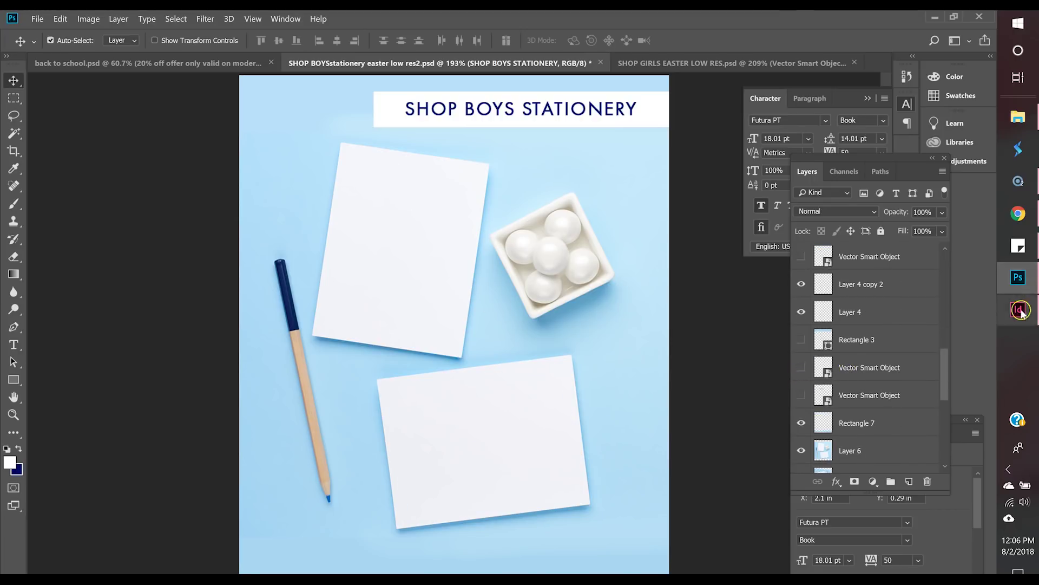
{"action": "left_click", "coordinate": [1018, 309]}
{"action": "left_click", "coordinate": [31, 22]}
{"action": "left_click", "coordinate": [49, 47]}
{"action": "left_click", "coordinate": [467, 308]}
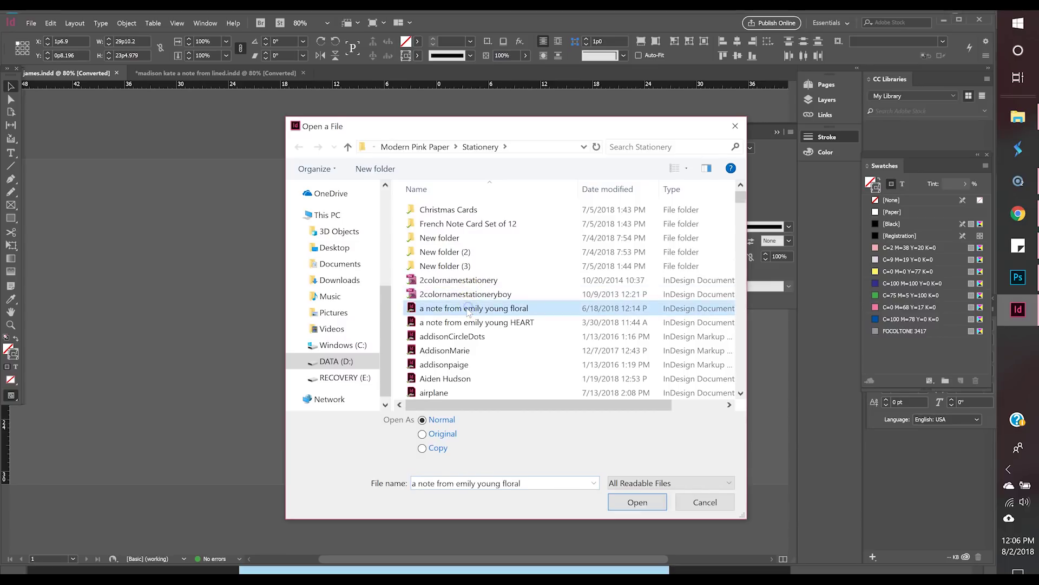
{"action": "scroll", "coordinate": [469, 271], "scroll_direction": "down", "scroll_amount": 10}
{"action": "double_click", "coordinate": [469, 209]}
{"action": "double_click", "coordinate": [523, 170]}
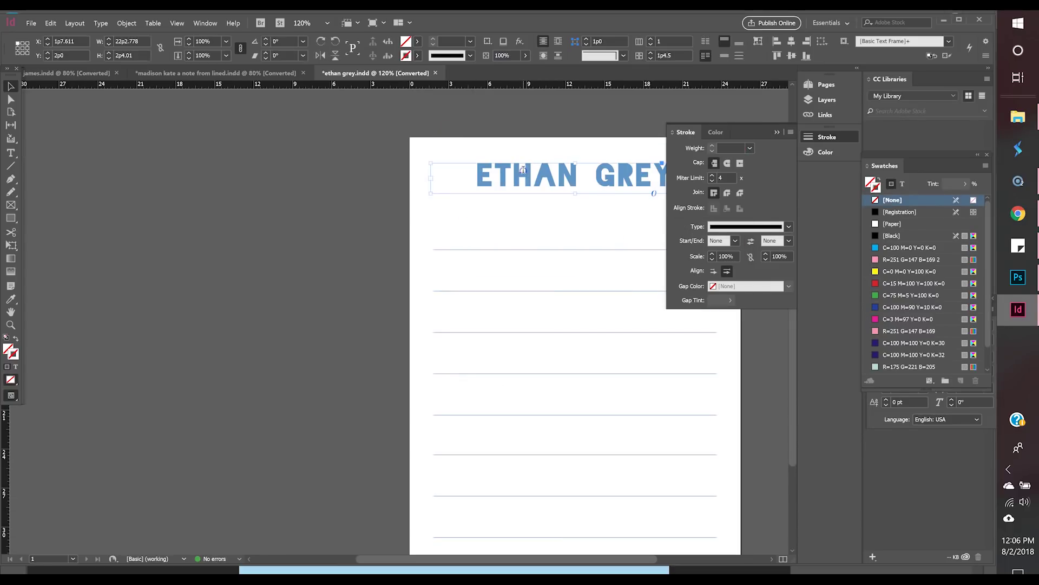
{"action": "triple_click", "coordinate": [524, 170]}
{"action": "left_click", "coordinate": [869, 182]}
{"action": "double_click", "coordinate": [902, 366]}
{"action": "key", "text": "Return"}
Step: Paste the whole lined design onto the upper notepad, scaled to 47.34% and tilted 8.52°
{"action": "key", "text": "Escape"}
{"action": "key", "text": "ctrl+a"}
{"action": "key", "text": "ctrl+c"}
{"action": "key", "text": "alt+Tab"}
{"action": "key", "text": "ctrl+v"}
{"action": "left_click_drag", "start_coordinate": [614, 128], "coordinate": [440, 290]}
{"action": "left_click_drag", "start_coordinate": [371, 406], "coordinate": [414, 260]}
{"action": "mouse_move", "coordinate": [492, 153]}
{"action": "left_mouse_down"}
{"action": "mouse_move", "coordinate": [504, 165]}
{"action": "mouse_move", "coordinate": [495, 172]}
{"action": "left_mouse_up"}
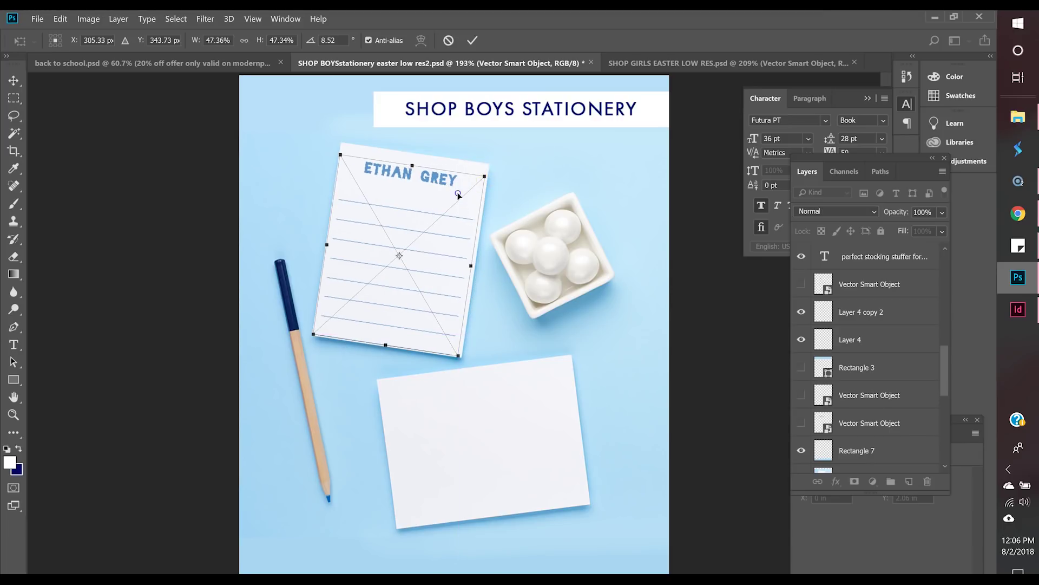
{"action": "left_click_drag", "start_coordinate": [422, 235], "coordinate": [425, 229]}
{"action": "double_click", "coordinate": [433, 224]}
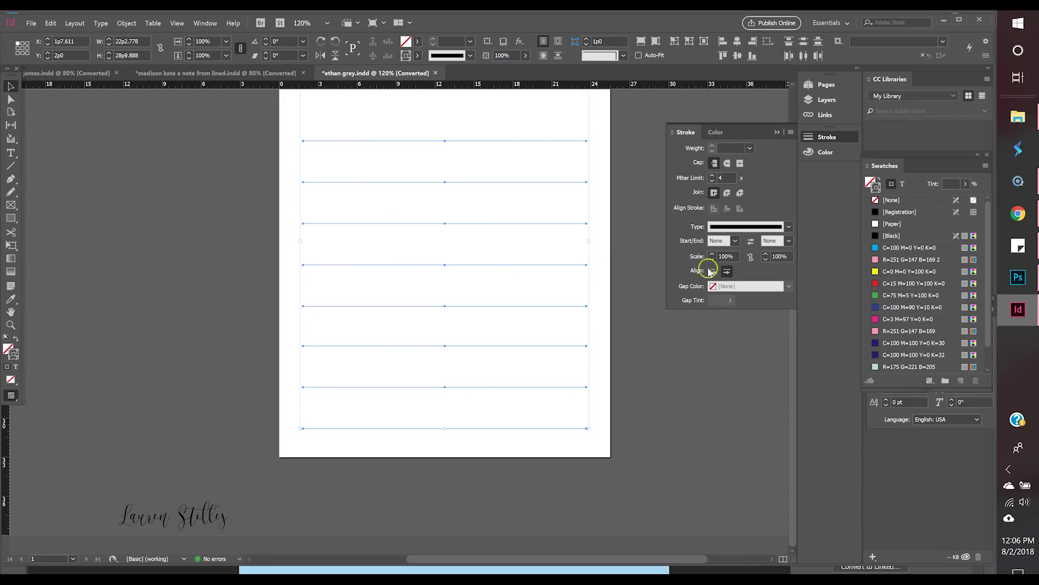
{"action": "left_click", "coordinate": [31, 23]}
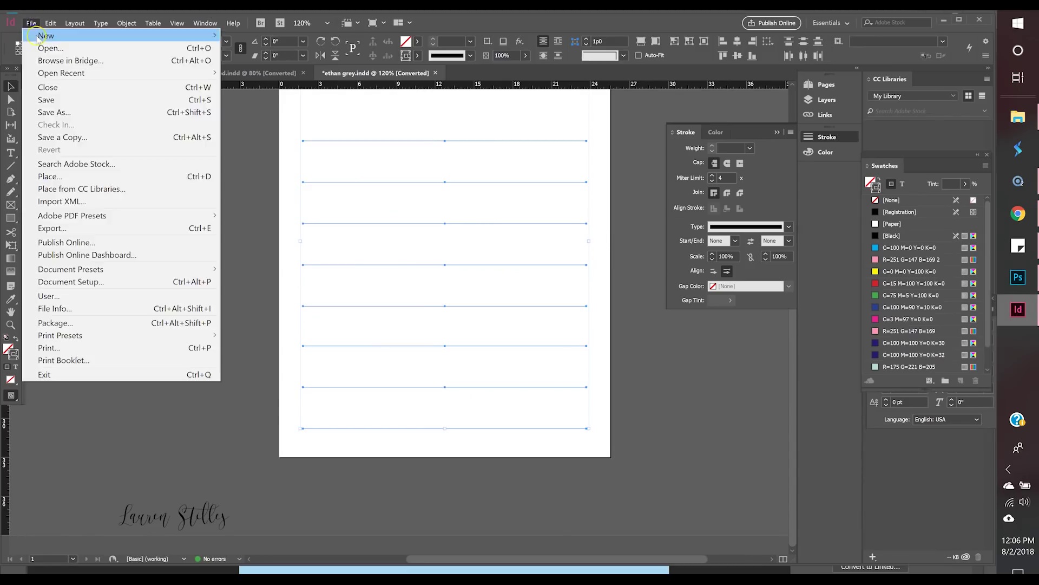
{"action": "left_click", "coordinate": [38, 43]}
{"action": "left_click", "coordinate": [461, 323]}
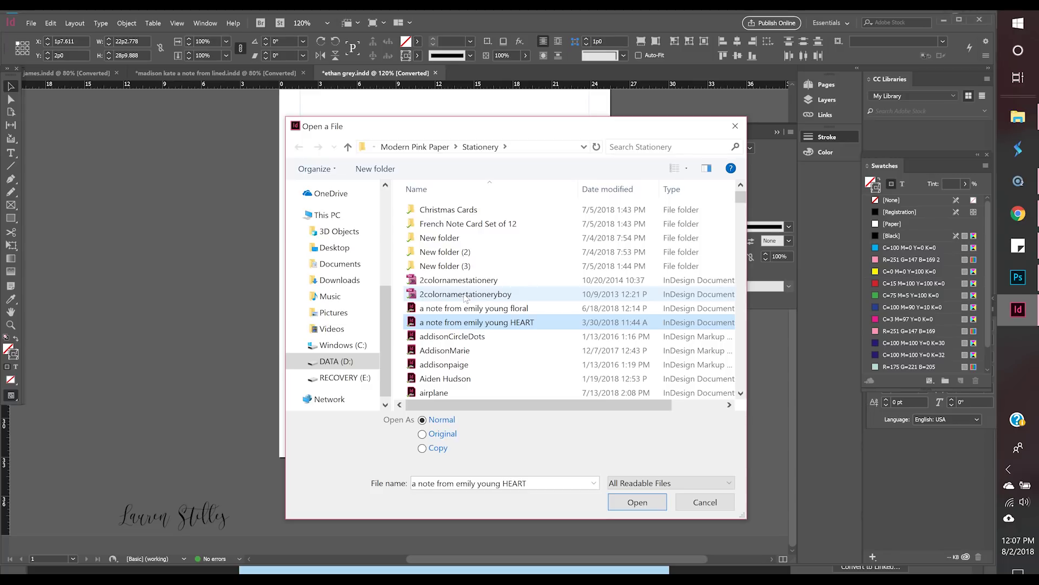
{"action": "scroll", "coordinate": [542, 298], "scroll_direction": "down", "scroll_amount": 15}
{"action": "double_click", "coordinate": [444, 209]}
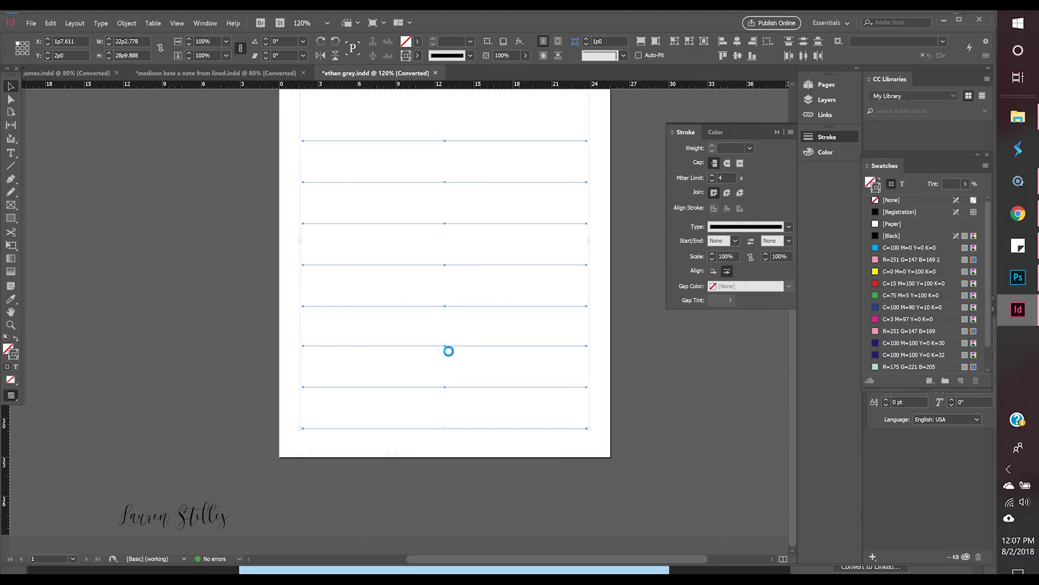
Step: Paste the JACKSON star artwork onto the lower card, commit it and nudge it right and down
{"action": "left_click", "coordinate": [580, 265]}
{"action": "key", "text": "ctrl+c"}
{"action": "left_click", "coordinate": [1017, 277]}
{"action": "key", "text": "ctrl+v"}
{"action": "left_click_drag", "start_coordinate": [458, 330], "coordinate": [476, 375]}
{"action": "key", "text": "Return"}
{"action": "key", "text": "Right"}
{"action": "key", "text": "Right"}
{"action": "key", "text": "Down"}
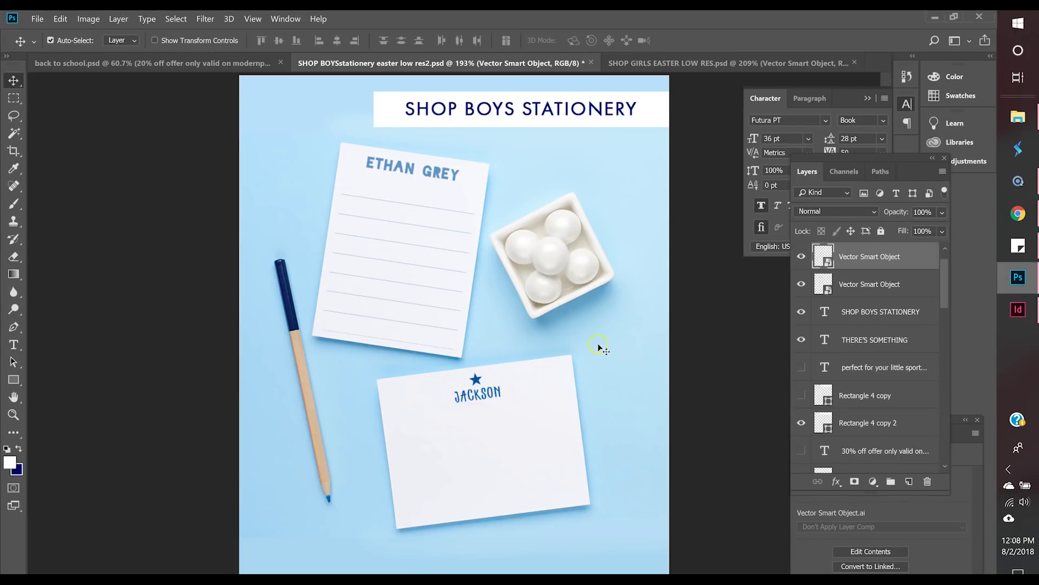
Step: Switch to the girls stationery image and open the sophia design files in InDesign, closing sophiawhite unsaved
{"action": "left_click", "coordinate": [622, 62]}
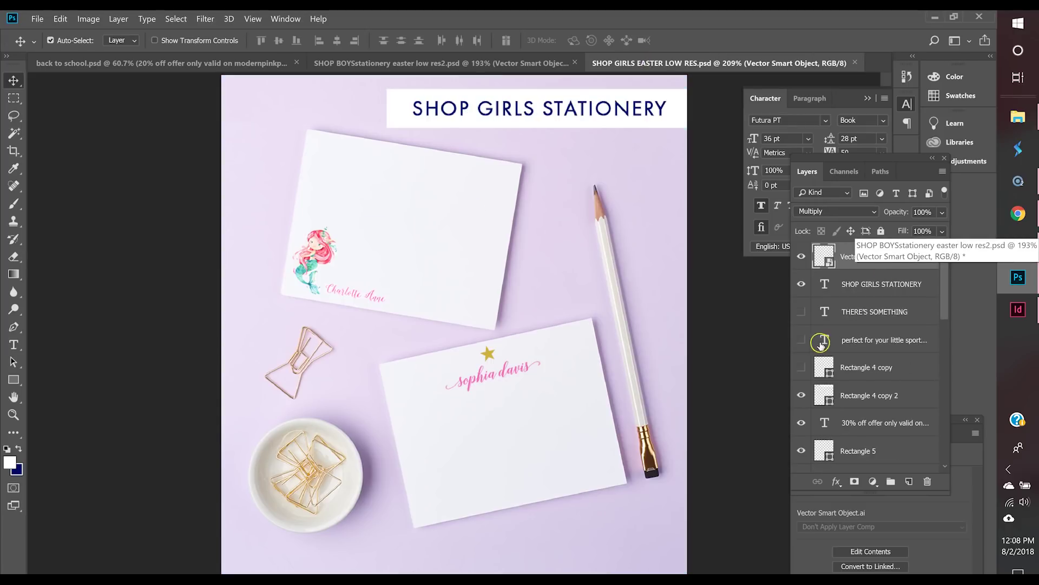
{"action": "left_click", "coordinate": [1019, 309]}
{"action": "left_click", "coordinate": [31, 23]}
{"action": "left_click", "coordinate": [35, 46]}
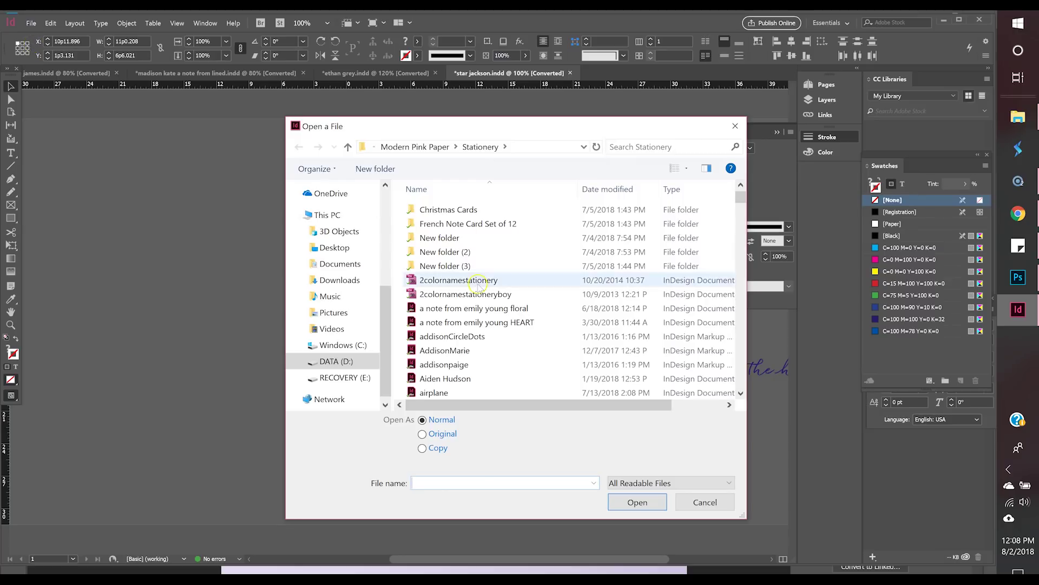
{"action": "left_click", "coordinate": [460, 282]}
{"action": "left_click", "coordinate": [476, 290], "text": "ctrl"}
{"action": "left_click", "coordinate": [465, 276], "text": "ctrl"}
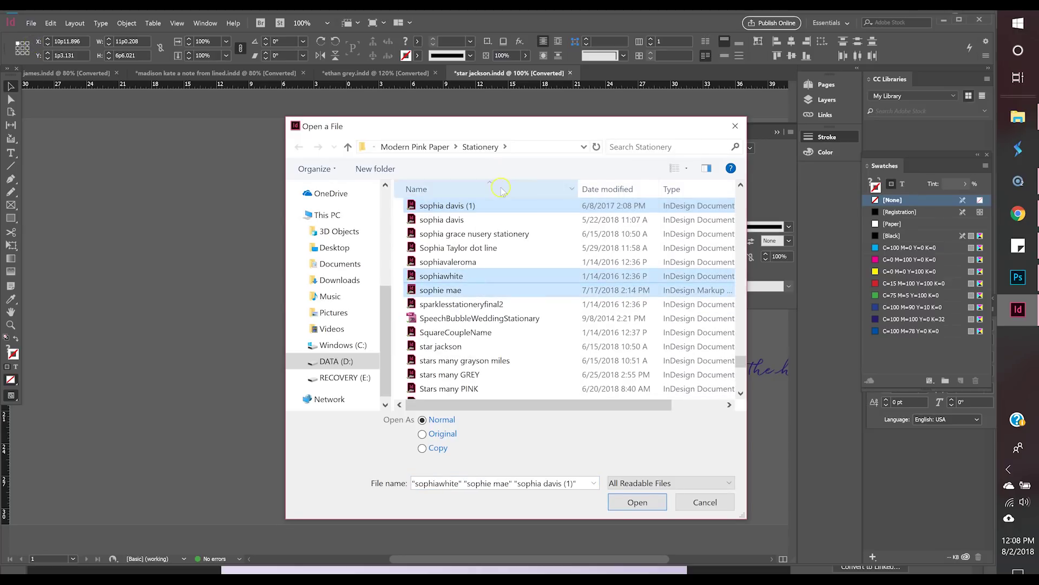
{"action": "left_click", "coordinate": [447, 206], "text": "ctrl"}
{"action": "key", "text": "Return"}
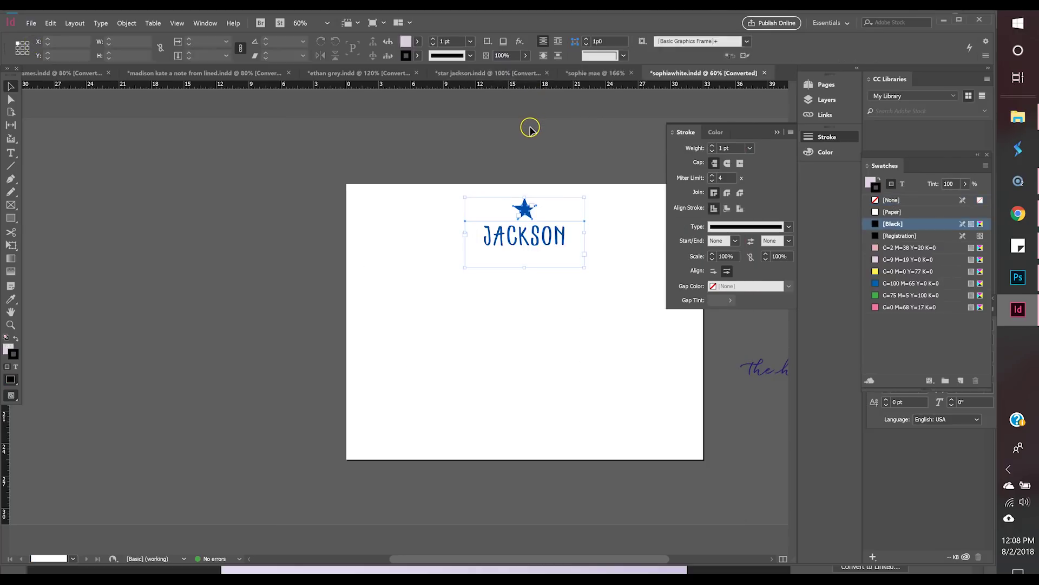
{"action": "left_click", "coordinate": [765, 73]}
{"action": "left_click", "coordinate": [552, 310]}
{"action": "left_click", "coordinate": [31, 23]}
{"action": "left_click", "coordinate": [41, 48]}
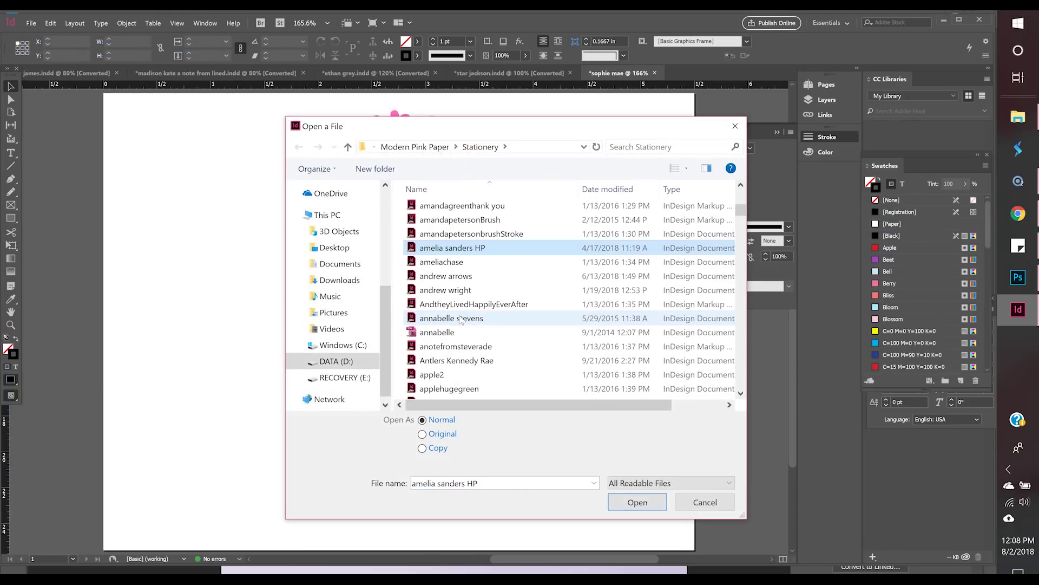
{"action": "left_click", "coordinate": [461, 319]}
{"action": "scroll", "coordinate": [462, 319], "scroll_direction": "down", "scroll_amount": 10}
{"action": "double_click", "coordinate": [460, 321]}
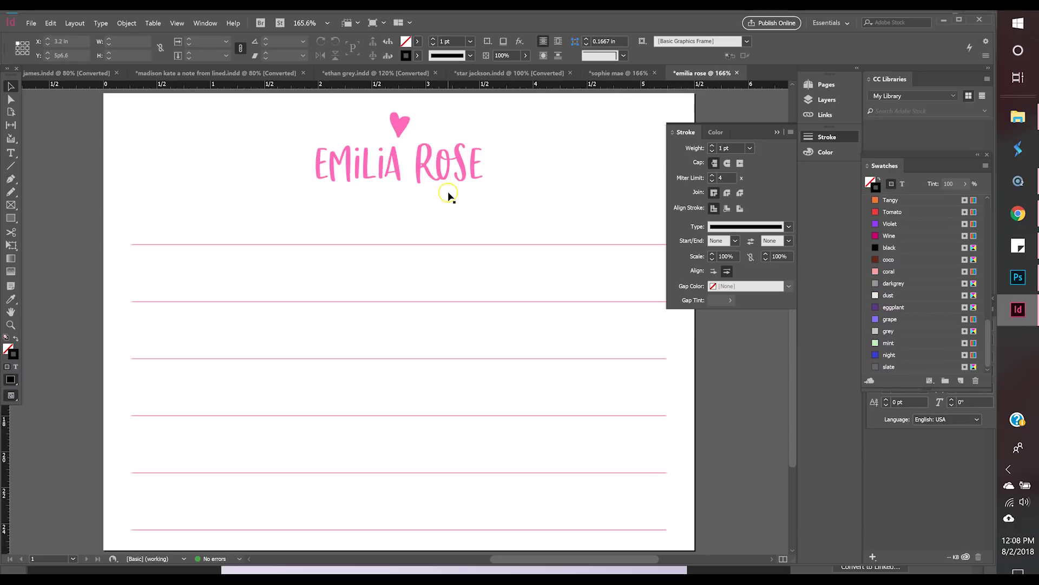
{"action": "left_click_drag", "start_coordinate": [106, 105], "coordinate": [698, 558]}
{"action": "key", "text": "ctrl+c"}
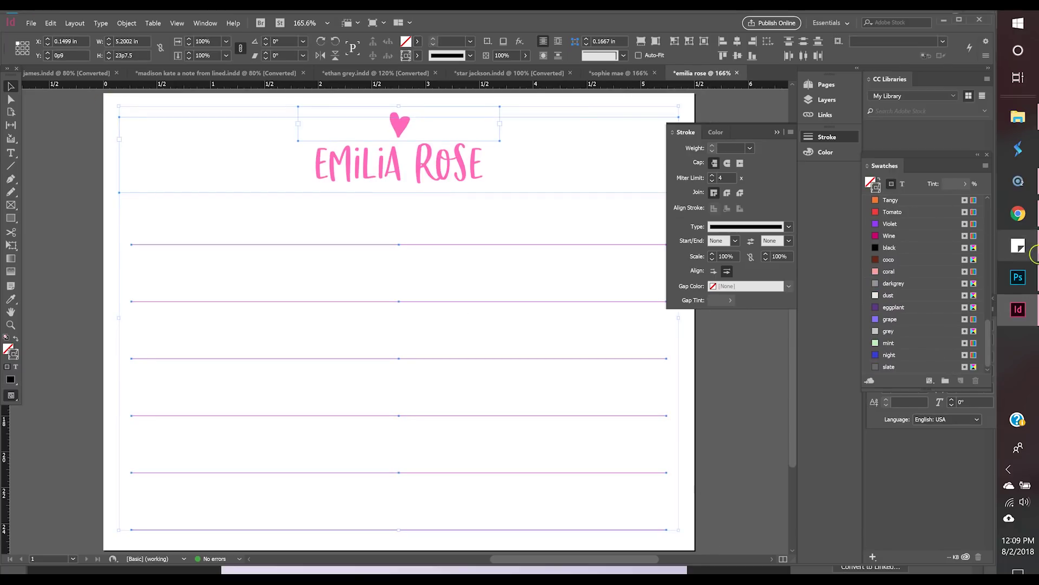
{"action": "key", "text": "alt+Tab"}
{"action": "key", "text": "ctrl+v"}
{"action": "left_click_drag", "start_coordinate": [648, 162], "coordinate": [385, 184]}
{"action": "left_click_drag", "start_coordinate": [539, 142], "coordinate": [554, 162]}
{"action": "left_click_drag", "start_coordinate": [456, 183], "coordinate": [456, 190]}
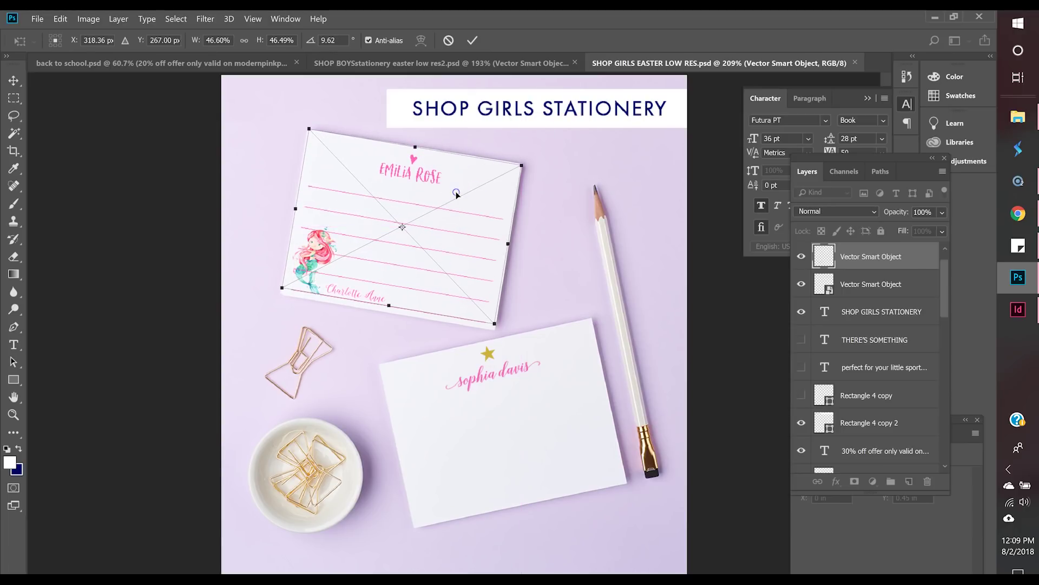
{"action": "key", "text": "Return"}
{"action": "left_click", "coordinate": [802, 393]}
{"action": "left_click", "coordinate": [802, 394]}
{"action": "scroll", "coordinate": [802, 393], "scroll_direction": "up", "scroll_amount": 1}
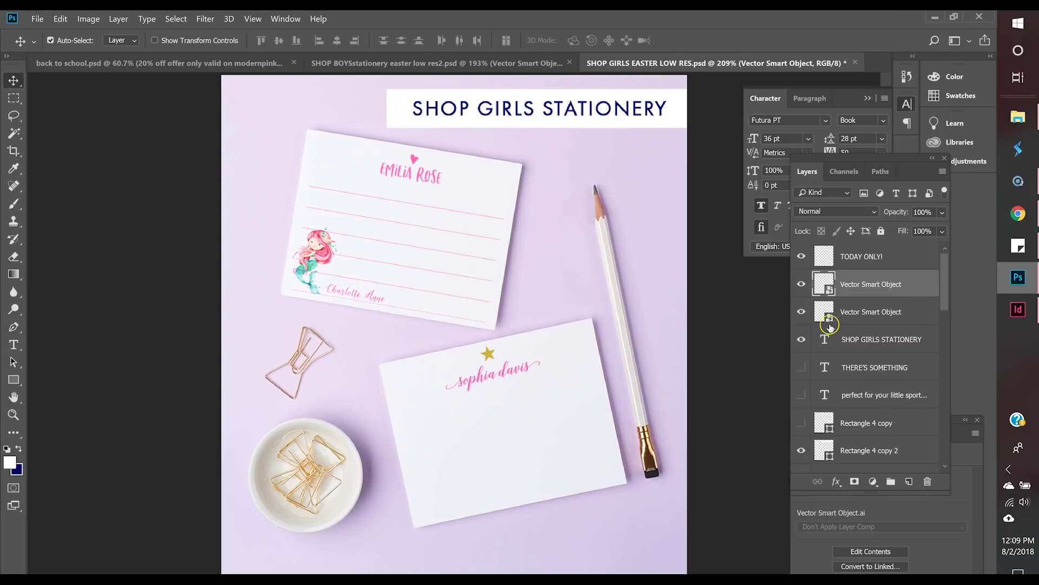
{"action": "scroll", "coordinate": [802, 396], "scroll_direction": "down", "scroll_amount": 6}
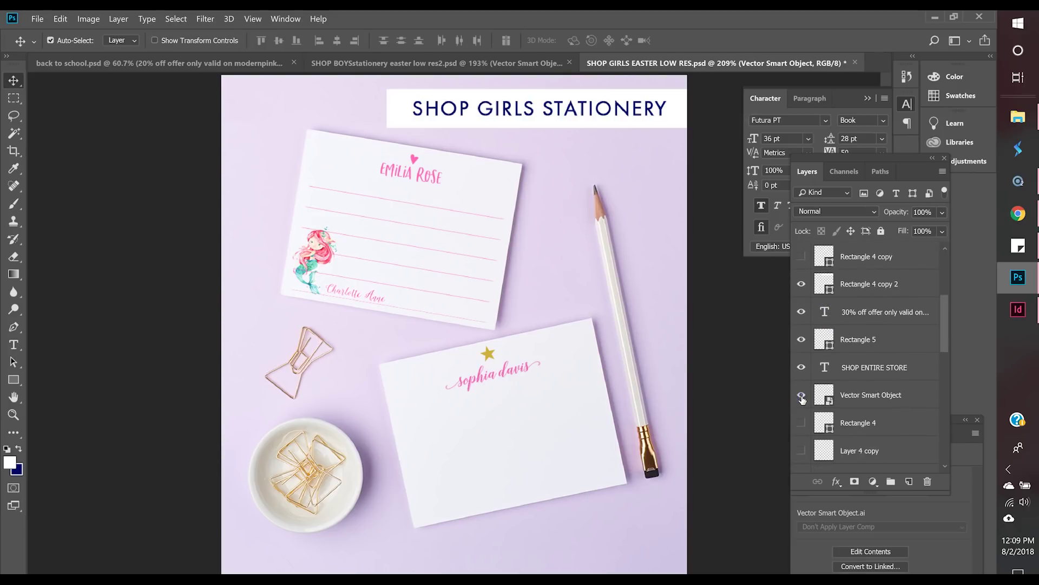
{"action": "left_click", "coordinate": [802, 395]}
{"action": "scroll", "coordinate": [834, 403], "scroll_direction": "down", "scroll_amount": 4}
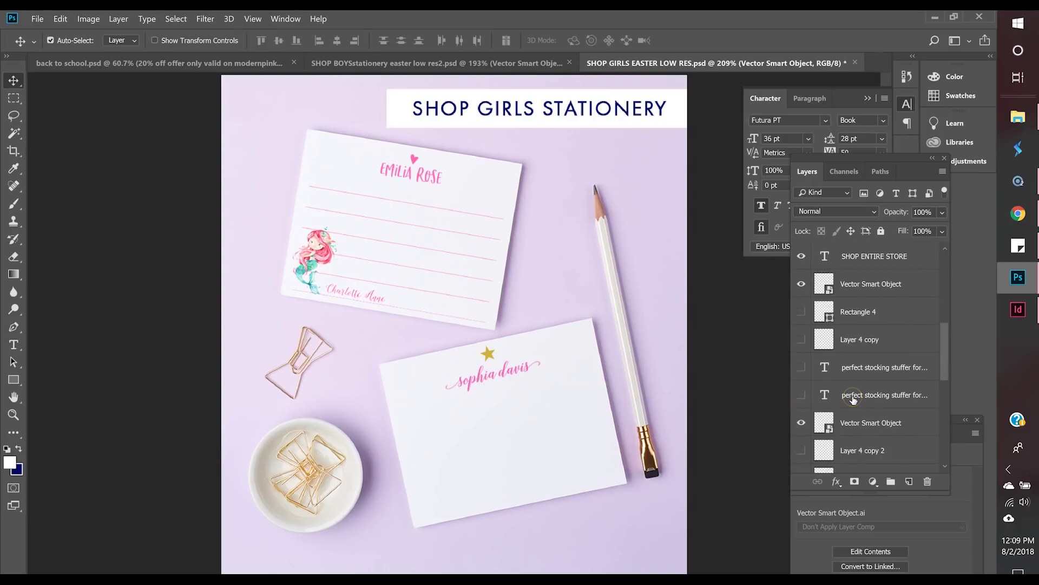
{"action": "scroll", "coordinate": [838, 416], "scroll_direction": "down", "scroll_amount": 5}
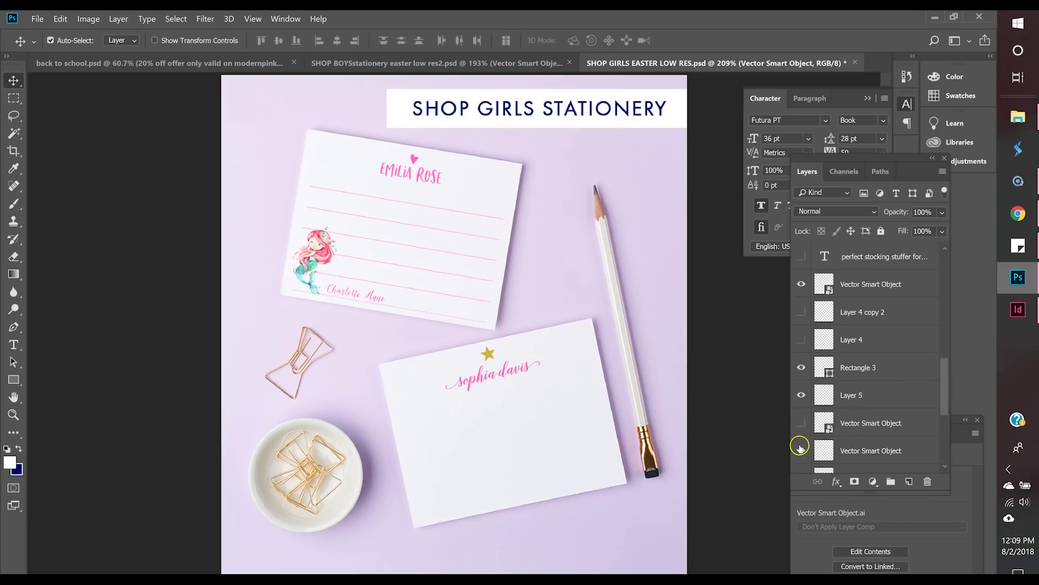
{"action": "left_click", "coordinate": [802, 450]}
Step: Select the heart artwork layer, then return to the boys stationery image
{"action": "left_click", "coordinate": [414, 159]}
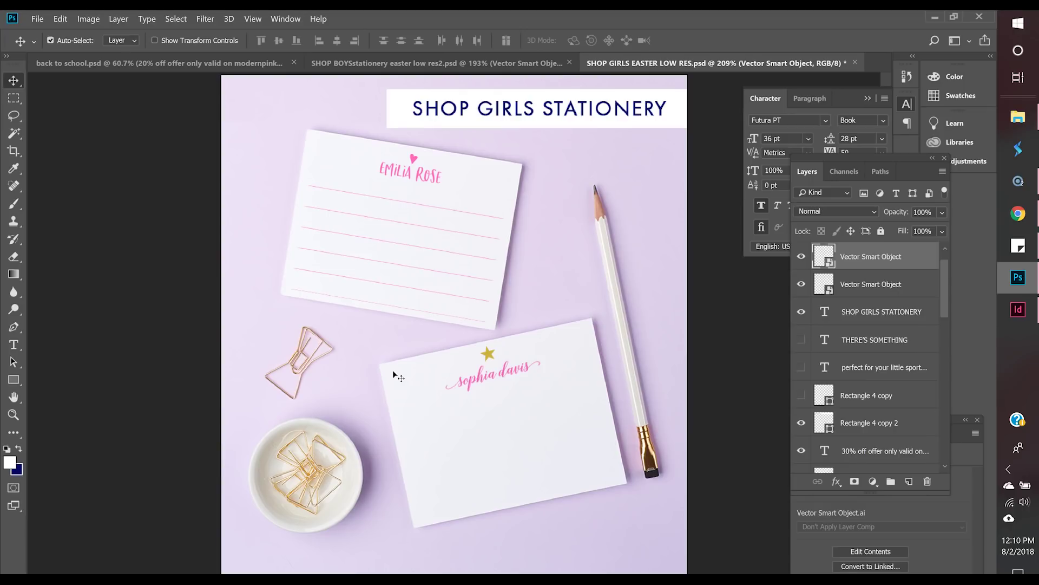
{"action": "left_click", "coordinate": [490, 187]}
{"action": "left_click", "coordinate": [496, 63]}
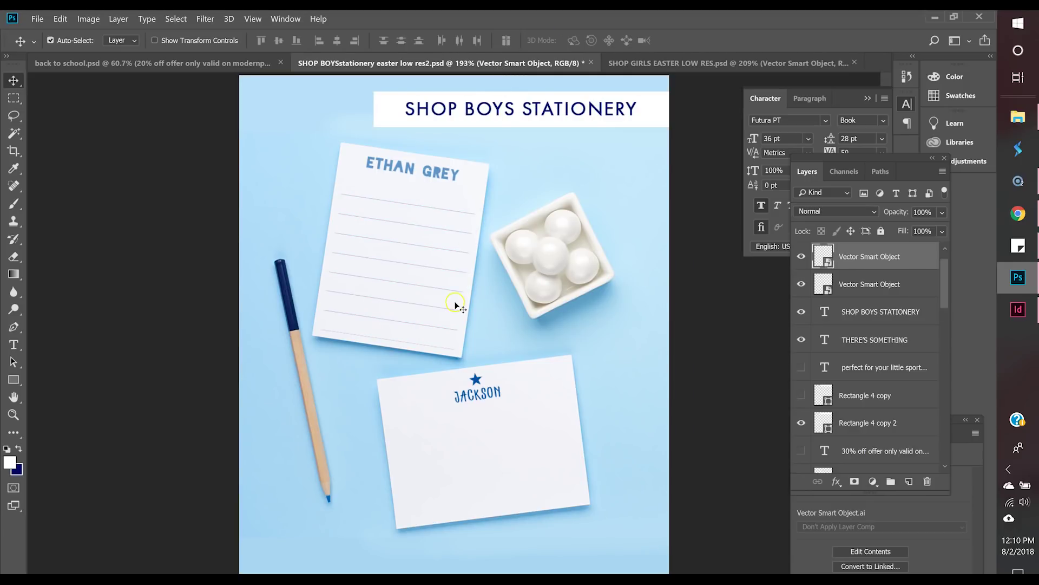
Step: Browse through the Website Photos folder into the Luggage Tags folder in the Open dialog
{"action": "left_click", "coordinate": [37, 19]}
{"action": "left_click", "coordinate": [55, 44]}
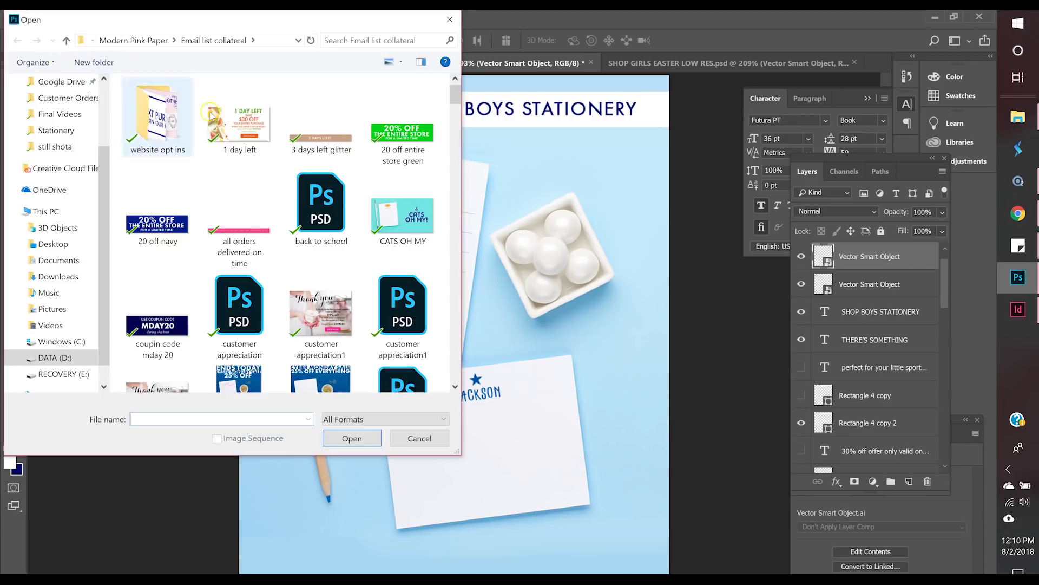
{"action": "double_click", "coordinate": [157, 319]}
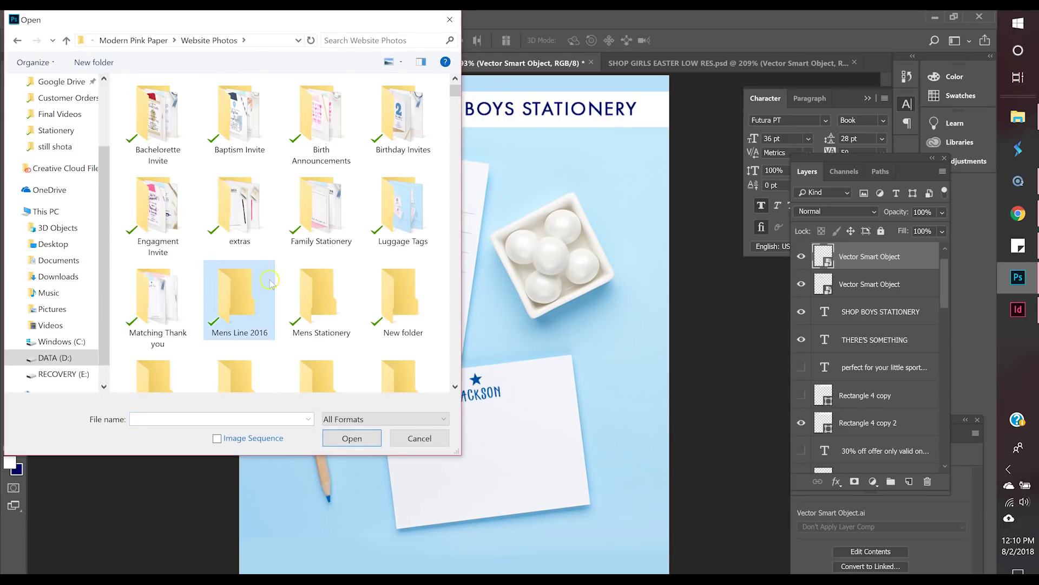
{"action": "scroll", "coordinate": [273, 216], "scroll_direction": "down", "scroll_amount": 5}
{"action": "left_click", "coordinate": [272, 176]}
{"action": "key", "text": "l"}
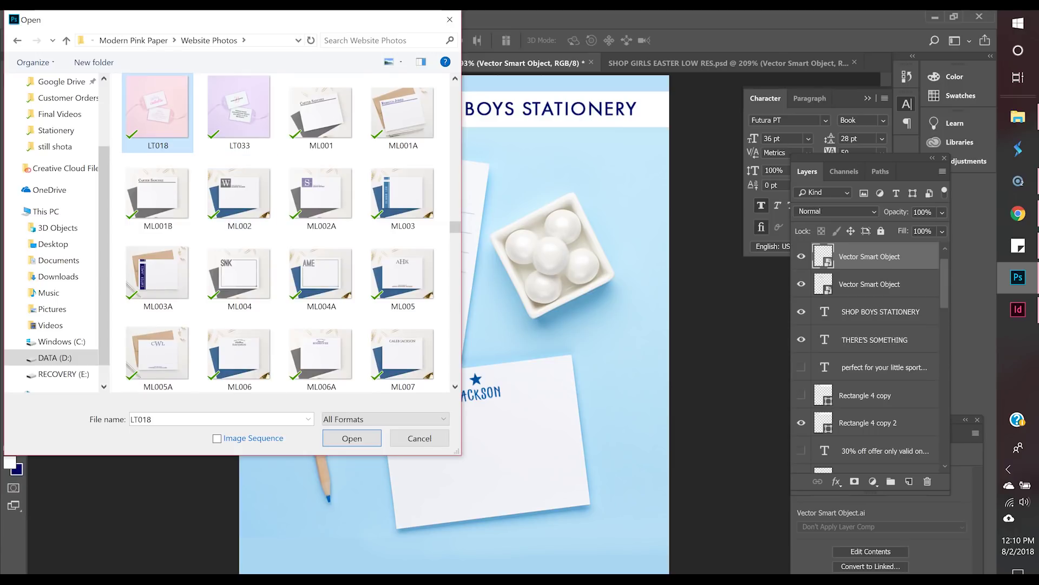
{"action": "scroll", "coordinate": [225, 136], "scroll_direction": "up", "scroll_amount": 3}
{"action": "scroll", "coordinate": [402, 302], "scroll_direction": "up", "scroll_amount": 10}
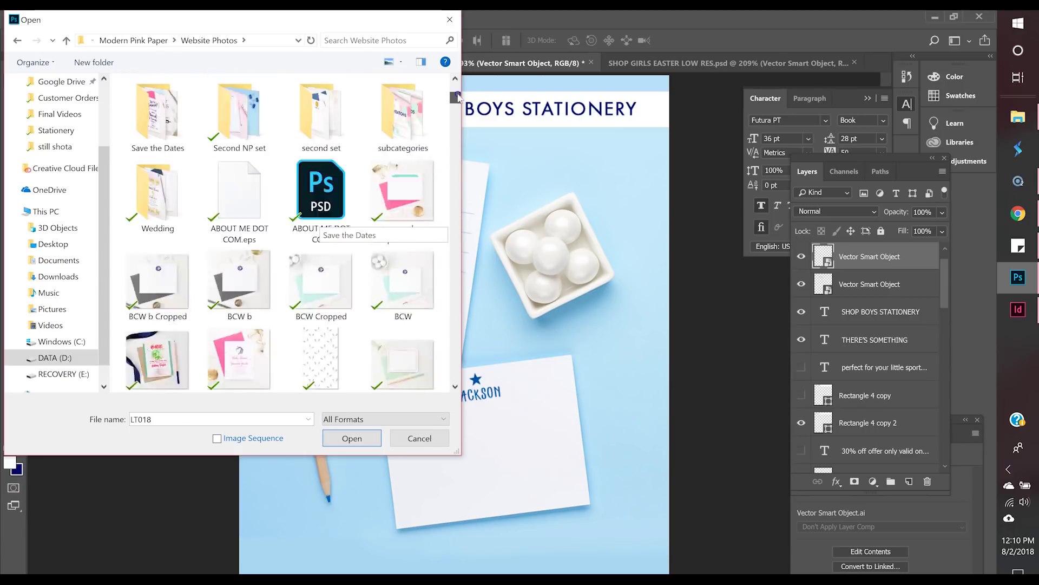
{"action": "double_click", "coordinate": [402, 209]}
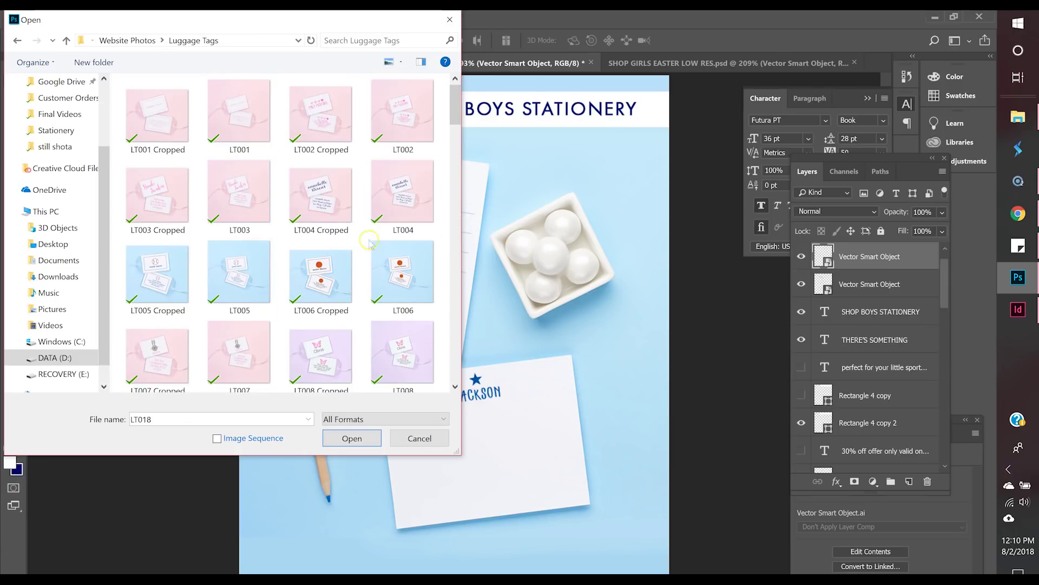
Step: Open LT002 Cropped, LT020, LT022, LT026, LT041 cropped, LT056 and LT060 together
{"action": "left_click", "coordinate": [311, 132]}
{"action": "scroll", "coordinate": [338, 205], "scroll_direction": "down", "scroll_amount": 1}
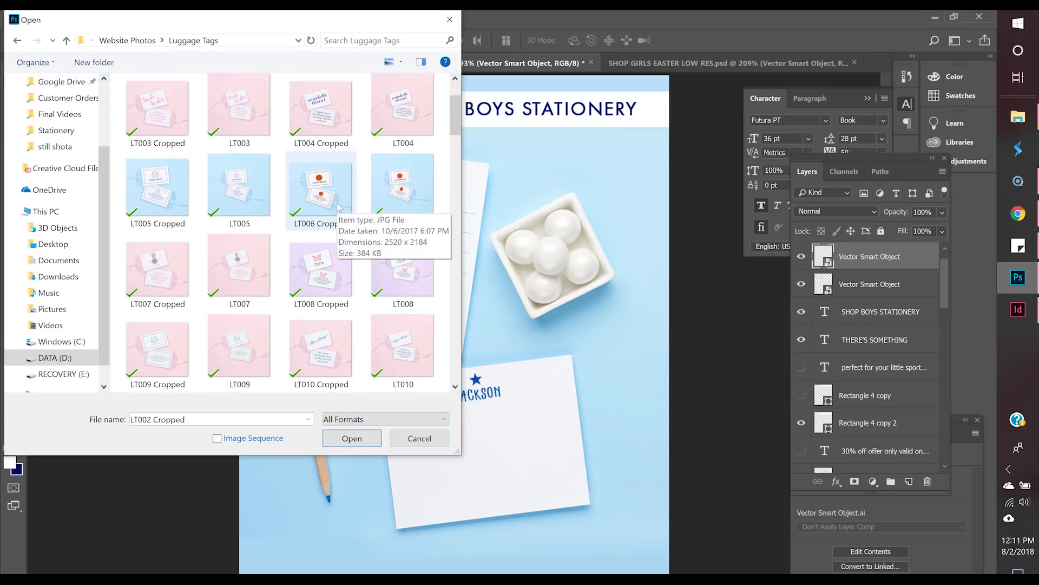
{"action": "scroll", "coordinate": [325, 227], "scroll_direction": "down", "scroll_amount": 2}
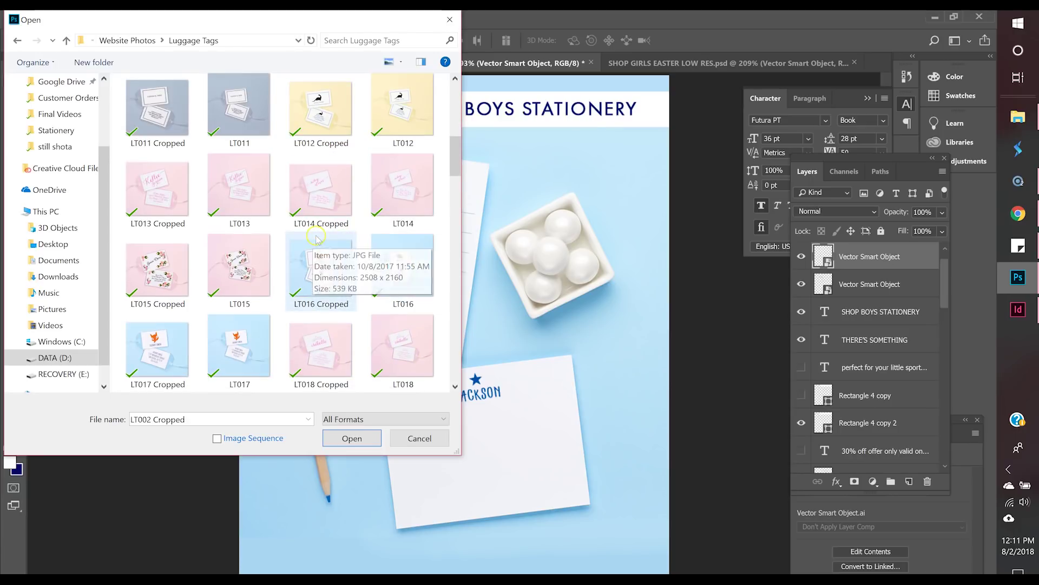
{"action": "scroll", "coordinate": [320, 244], "scroll_direction": "down", "scroll_amount": 2}
{"action": "left_click", "coordinate": [336, 281], "text": "ctrl"}
{"action": "left_click", "coordinate": [325, 346], "text": "ctrl"}
{"action": "scroll", "coordinate": [325, 346], "scroll_direction": "down", "scroll_amount": 2}
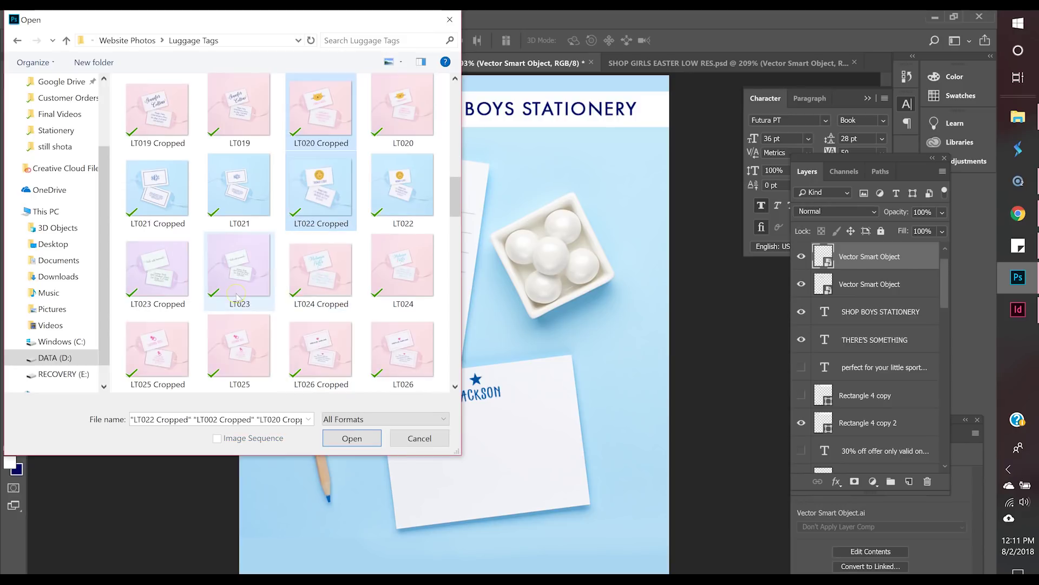
{"action": "left_click", "coordinate": [328, 355], "text": "ctrl"}
{"action": "scroll", "coordinate": [329, 356], "scroll_direction": "down", "scroll_amount": 2}
{"action": "scroll", "coordinate": [419, 295], "scroll_direction": "down", "scroll_amount": 2}
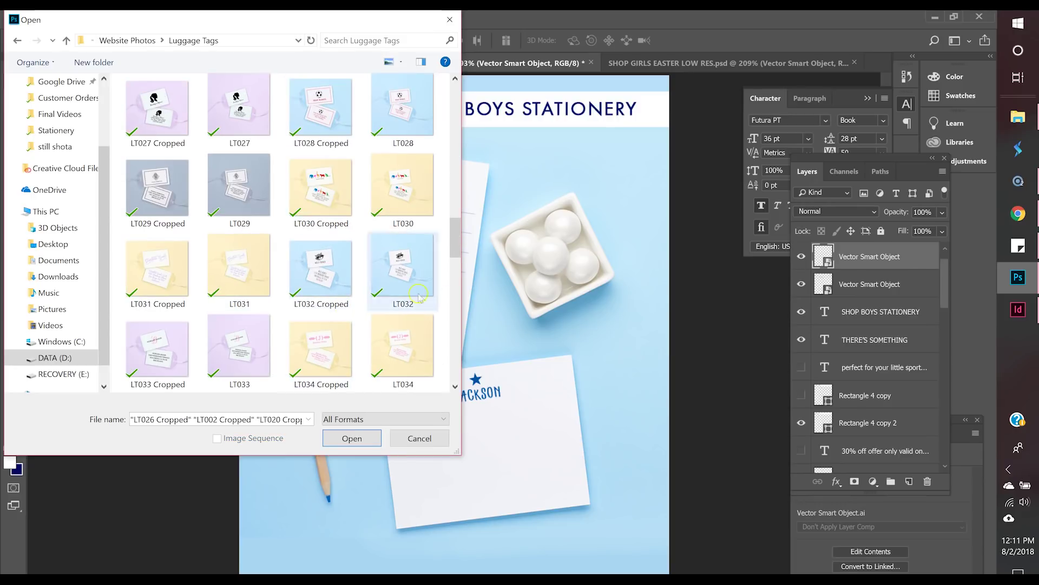
{"action": "scroll", "coordinate": [368, 325], "scroll_direction": "down", "scroll_amount": 4}
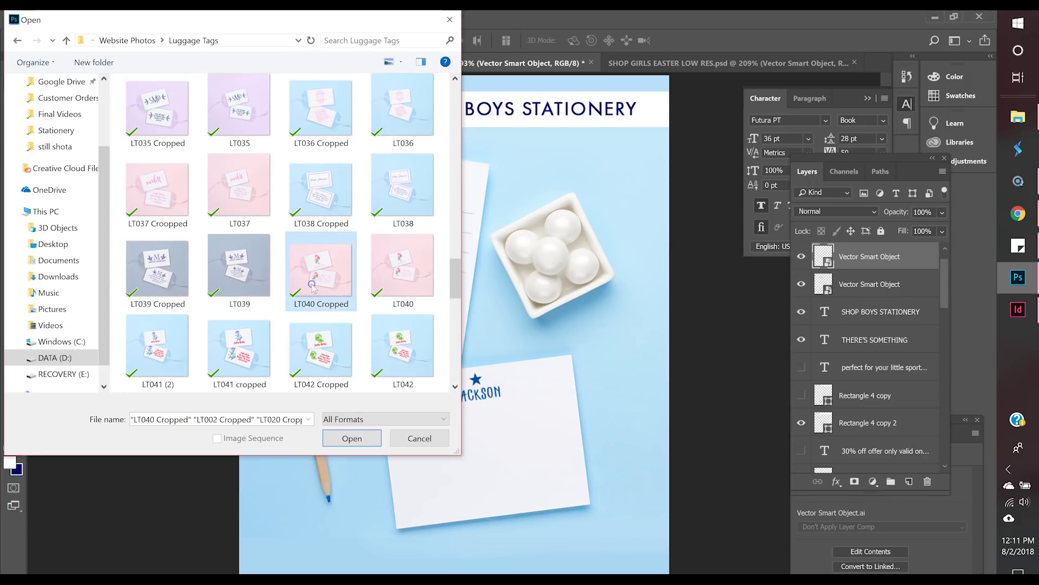
{"action": "left_click", "coordinate": [239, 347], "text": "ctrl"}
{"action": "scroll", "coordinate": [281, 325], "scroll_direction": "down", "scroll_amount": 6}
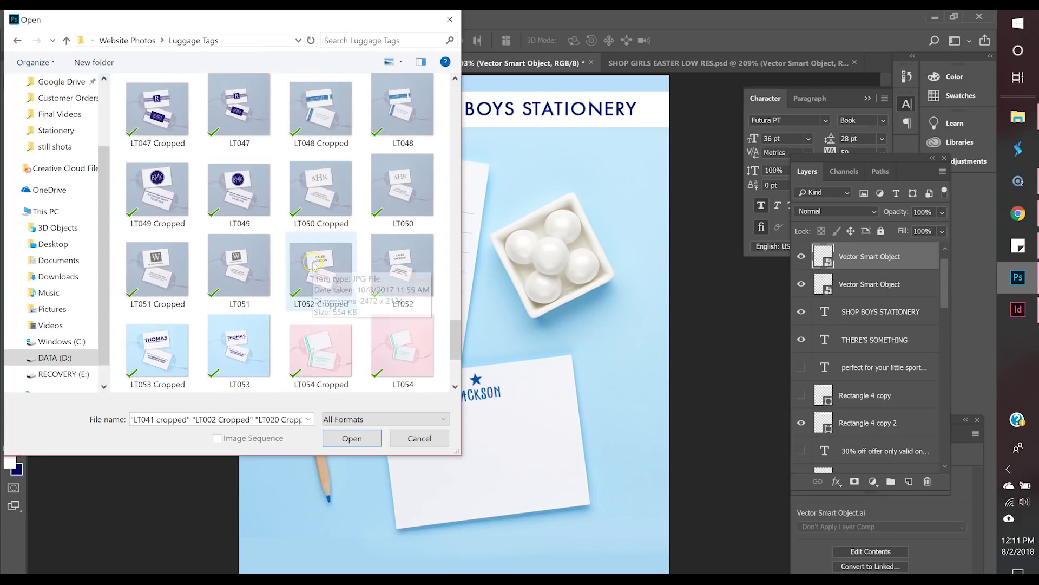
{"action": "scroll", "coordinate": [314, 265], "scroll_direction": "down", "scroll_amount": 2}
{"action": "left_click", "coordinate": [317, 269], "text": "ctrl"}
{"action": "left_click", "coordinate": [339, 353], "text": "ctrl"}
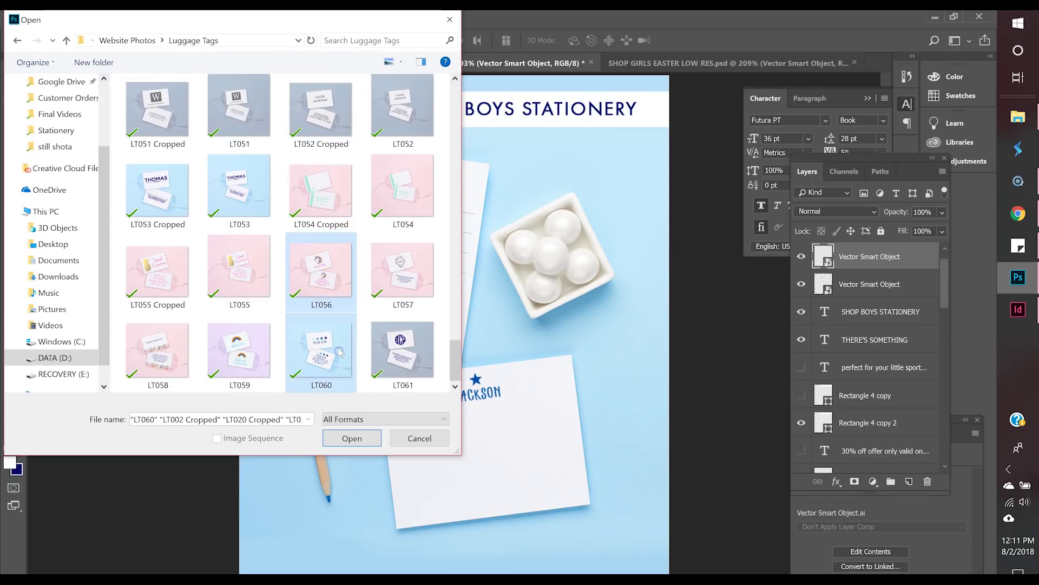
{"action": "left_click", "coordinate": [351, 438]}
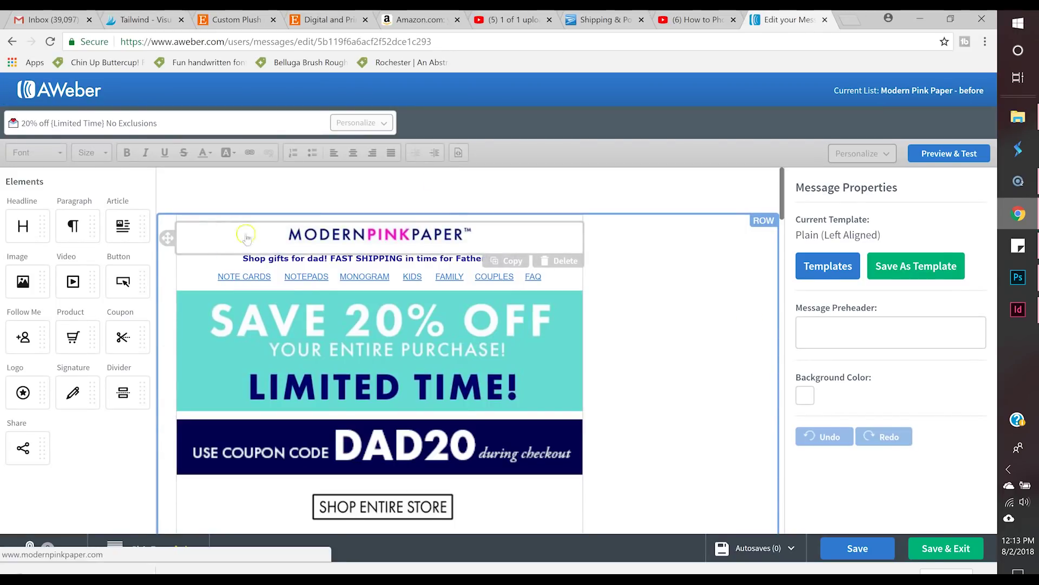
Step: Replace the 'Shop gifts for dad!' line with 'Back To School Sale - 20% off EVERYTHING'
{"action": "left_click", "coordinate": [377, 255]}
{"action": "triple_click", "coordinate": [377, 254]}
{"action": "type", "text": "Back To School Sale - 20% off EVERY"}
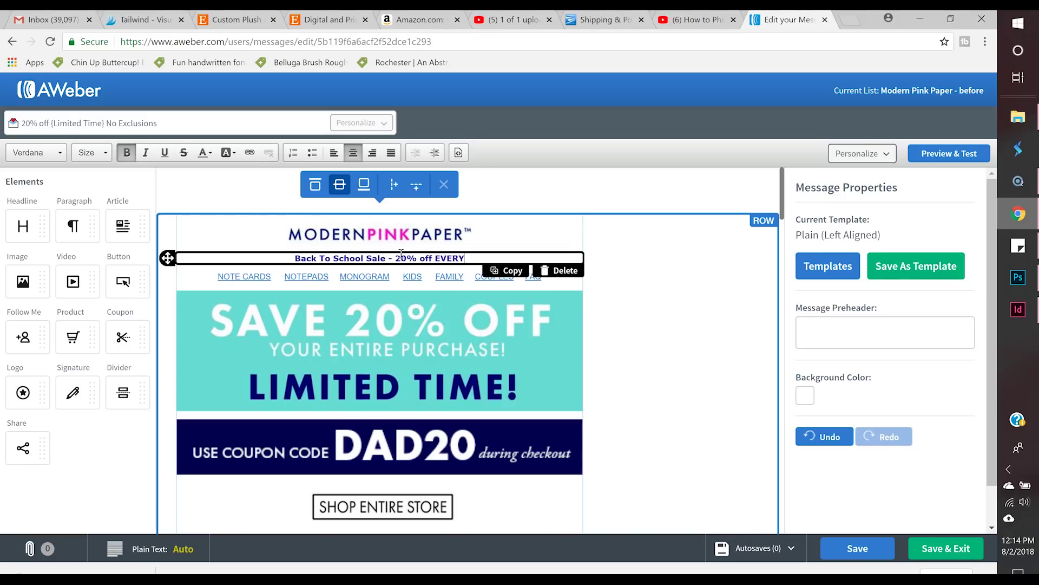
{"action": "left_click", "coordinate": [401, 235]}
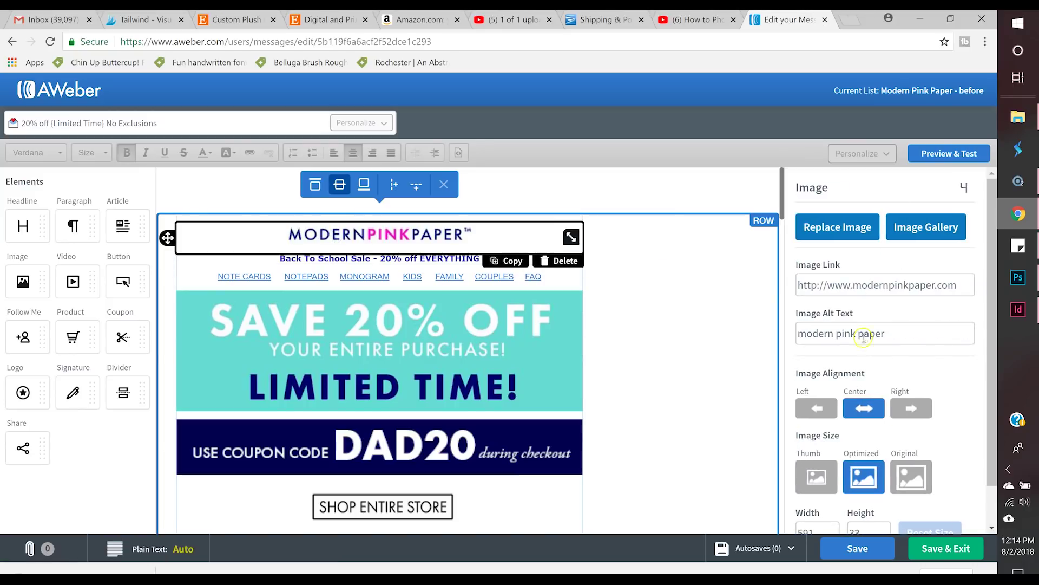
{"action": "left_click", "coordinate": [346, 258]}
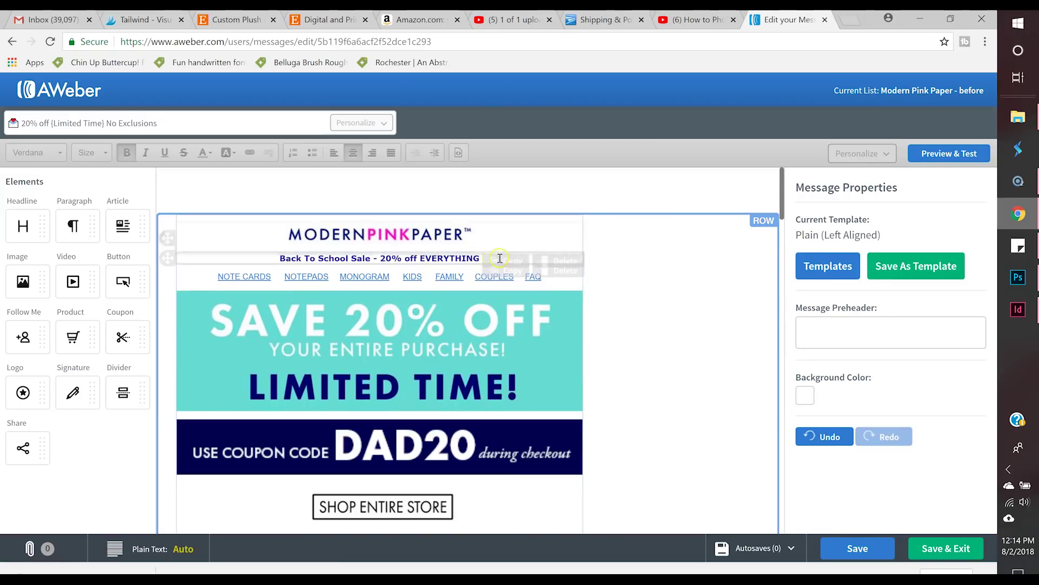
Step: Remove the DAD20 coupon block and clear the blue stationery photo for a new image
{"action": "left_click", "coordinate": [364, 319]}
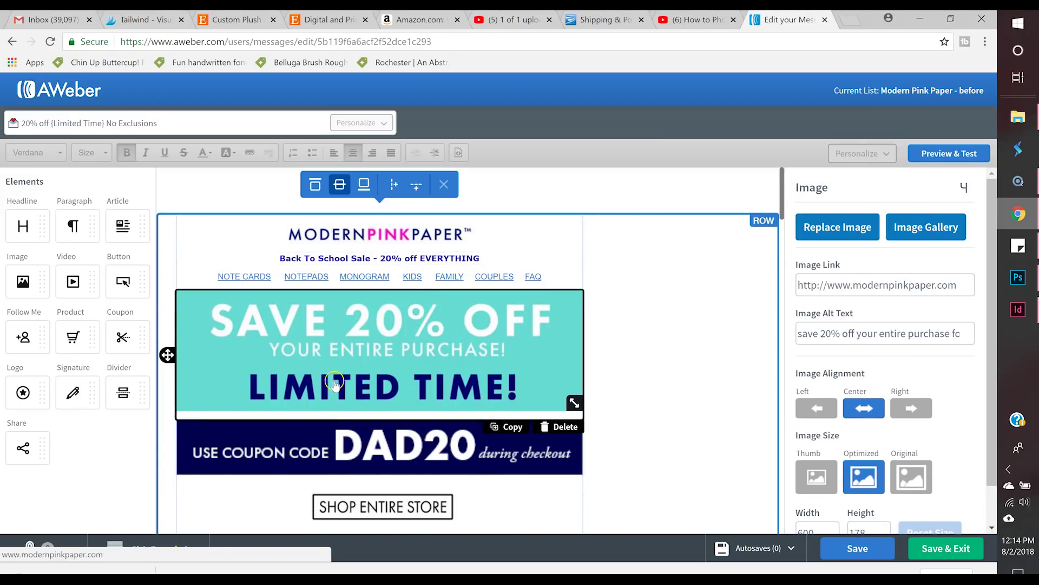
{"action": "scroll", "coordinate": [336, 379], "scroll_direction": "down", "scroll_amount": 5}
{"action": "scroll", "coordinate": [315, 315], "scroll_direction": "up", "scroll_amount": 1}
{"action": "key", "text": "ctrl+minus"}
{"action": "key", "text": "ctrl+minus"}
{"action": "key", "text": "ctrl+minus"}
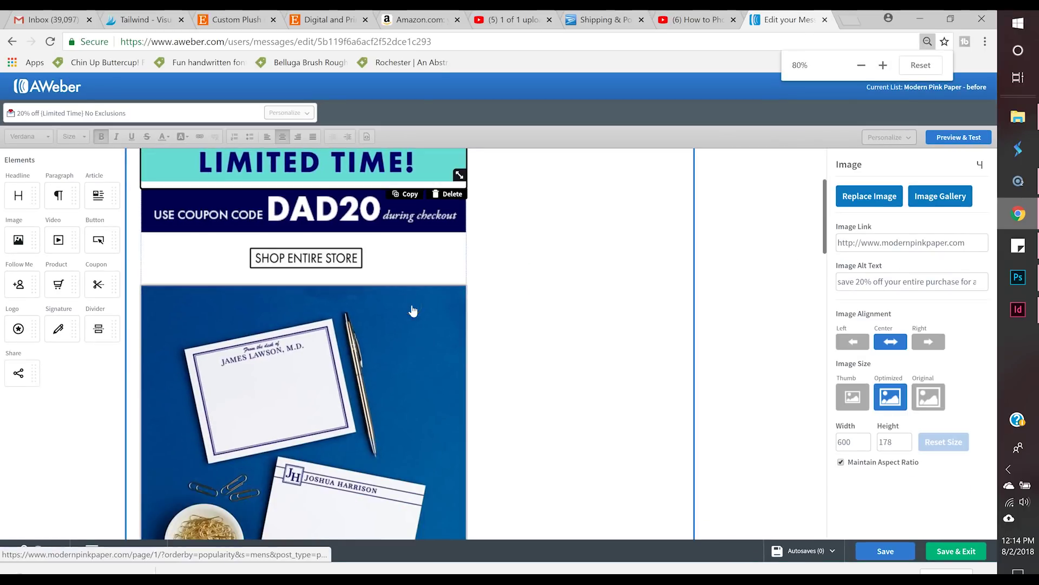
{"action": "scroll", "coordinate": [368, 298], "scroll_direction": "up", "scroll_amount": 3}
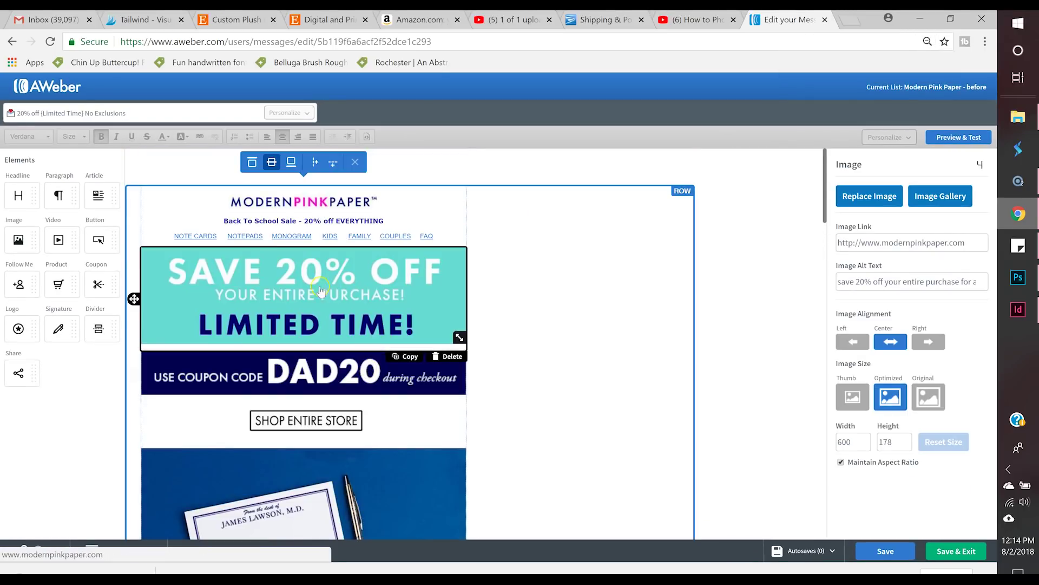
{"action": "left_click", "coordinate": [436, 399]}
{"action": "left_click", "coordinate": [377, 431]}
{"action": "left_click", "coordinate": [877, 198]}
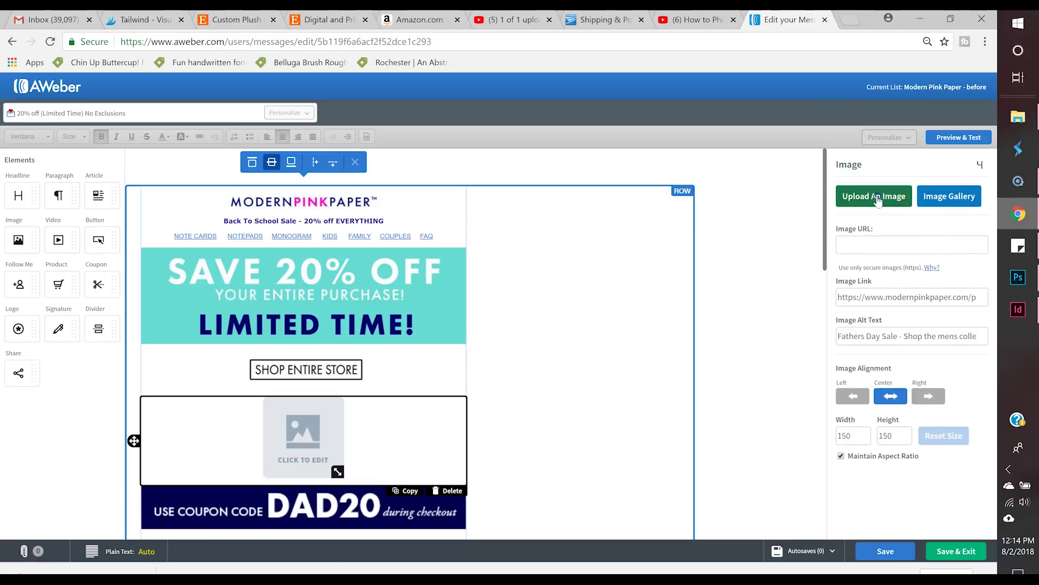
{"action": "left_click", "coordinate": [1018, 277]}
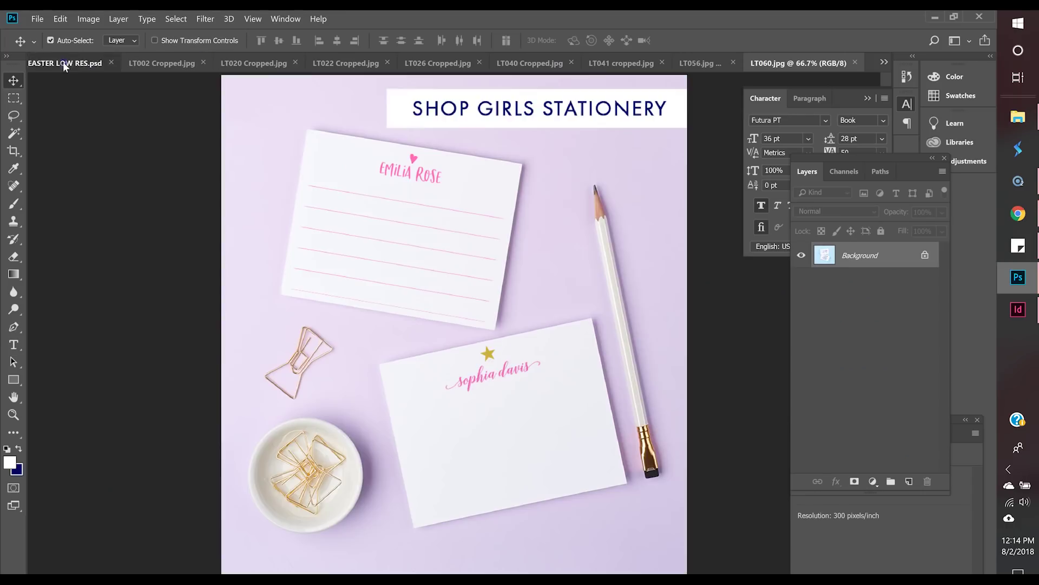
Step: Switch to the back to school document and set its resolution to 150 pixels/inch
{"action": "left_click", "coordinate": [885, 61]}
{"action": "left_click", "coordinate": [806, 65]}
{"action": "left_click", "coordinate": [37, 19]}
{"action": "left_click", "coordinate": [71, 165]}
{"action": "left_click", "coordinate": [151, 392]}
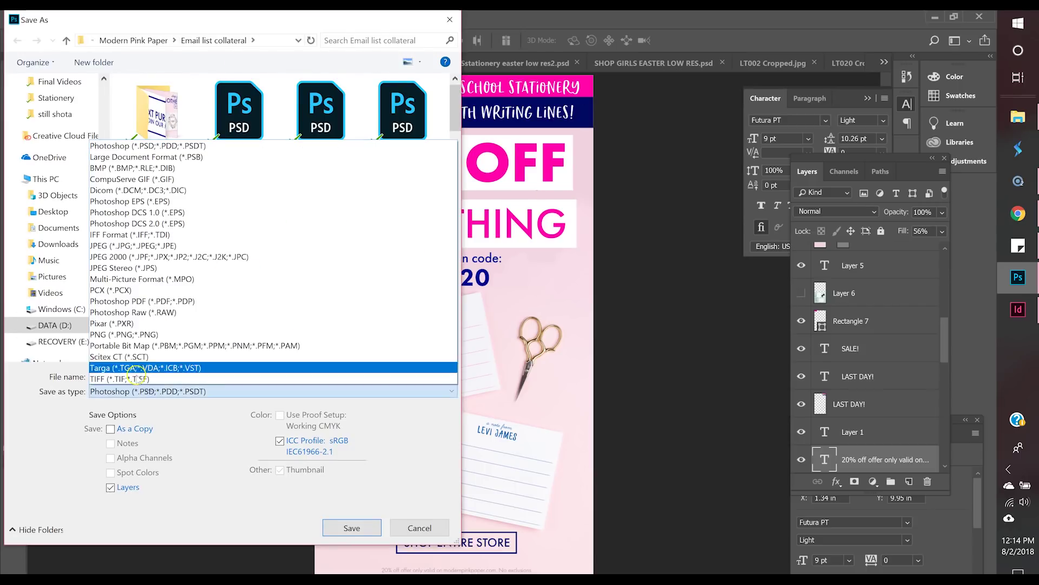
{"action": "left_click", "coordinate": [128, 336]}
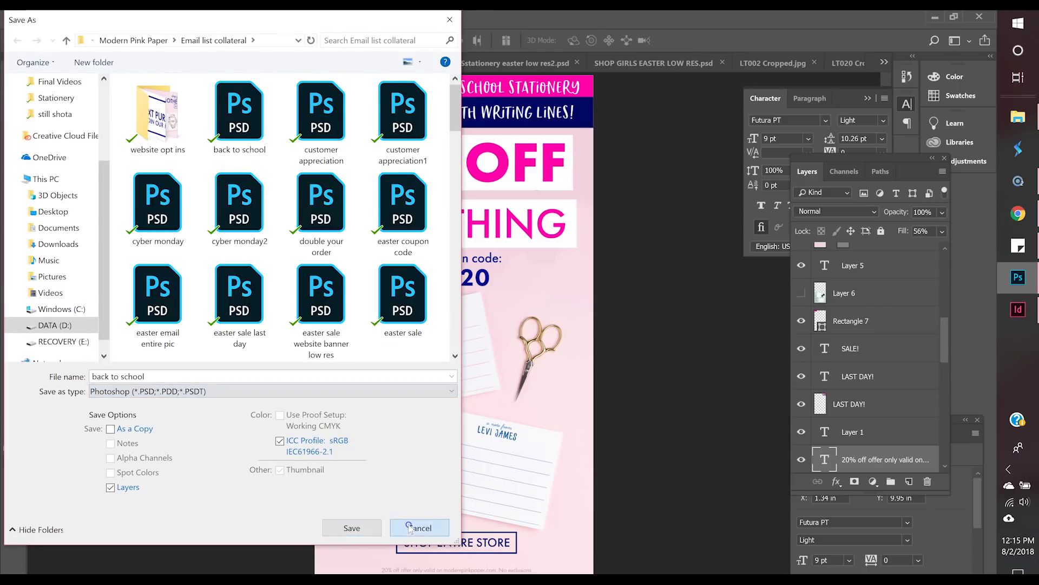
{"action": "left_click", "coordinate": [352, 528]}
{"action": "left_click", "coordinate": [38, 18]}
{"action": "left_click", "coordinate": [88, 19]}
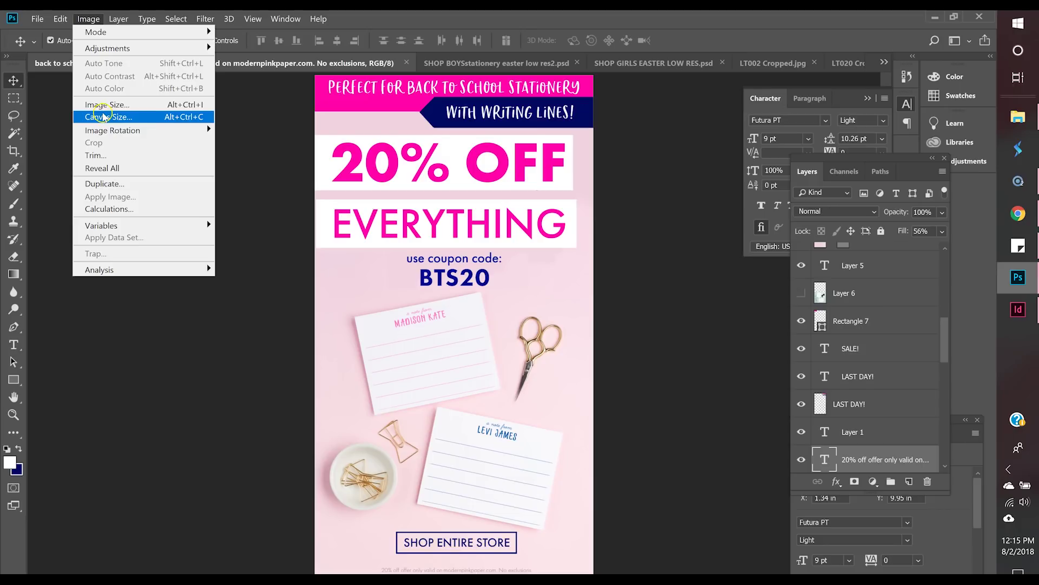
{"action": "left_click", "coordinate": [106, 105]}
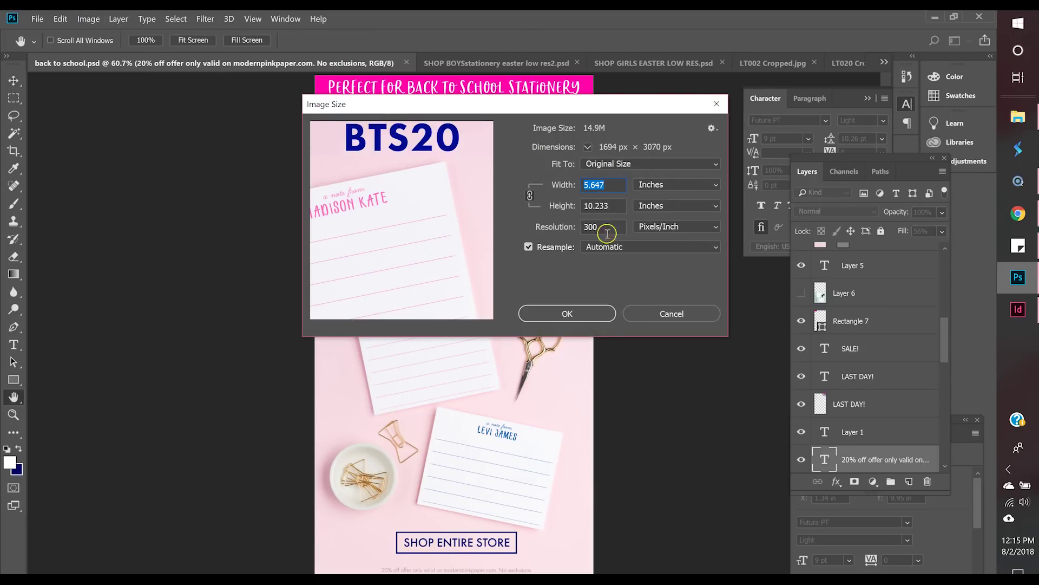
{"action": "type", "text": "150"}
{"action": "left_click", "coordinate": [588, 311]}
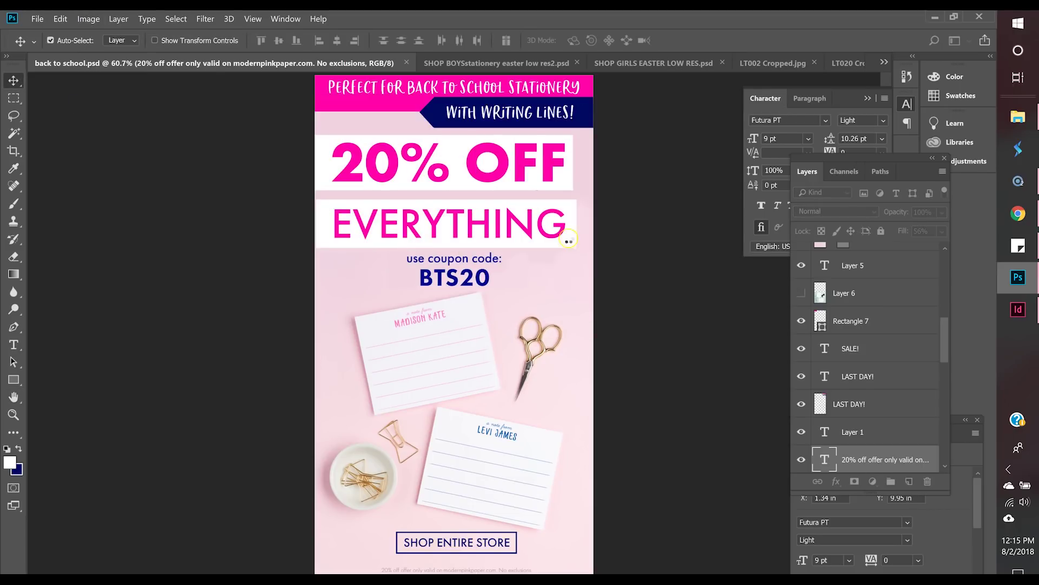
Step: Save the resized graphic as a JPEG, accepting the JPEG quality settings
{"action": "left_click", "coordinate": [37, 19]}
{"action": "left_click", "coordinate": [64, 159]}
{"action": "left_click", "coordinate": [146, 391]}
{"action": "left_click", "coordinate": [133, 245]}
{"action": "left_click", "coordinate": [351, 528]}
{"action": "left_click", "coordinate": [589, 143]}
Step: From Google Drive's NEW OLD PC > Email list collateral folder, pick the back to school image for the empty slot
{"action": "left_click", "coordinate": [1018, 213]}
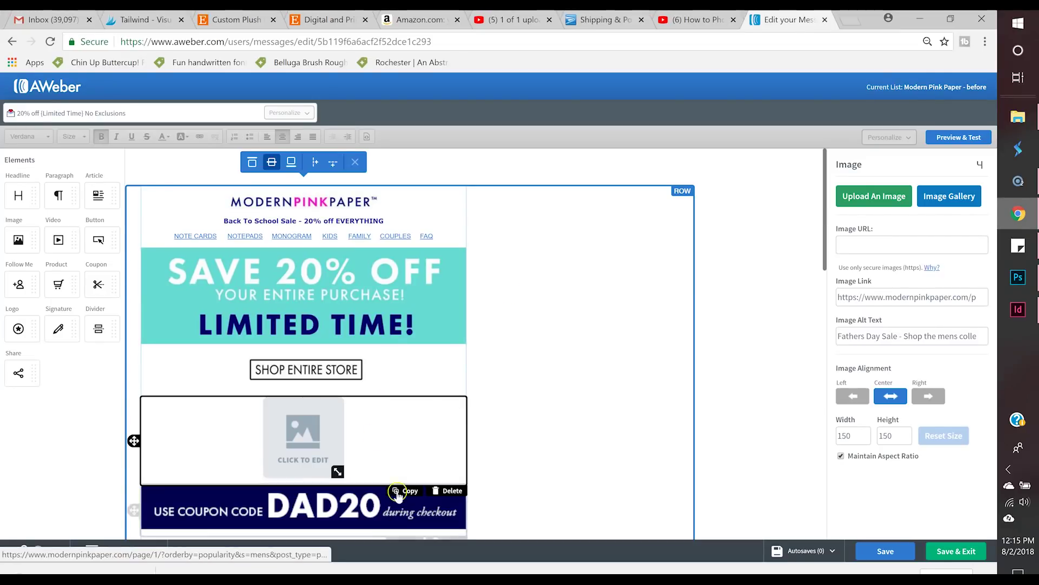
{"action": "left_click", "coordinate": [860, 198]}
{"action": "left_click", "coordinate": [209, 40]}
{"action": "double_click", "coordinate": [161, 118]}
{"action": "double_click", "coordinate": [174, 157]}
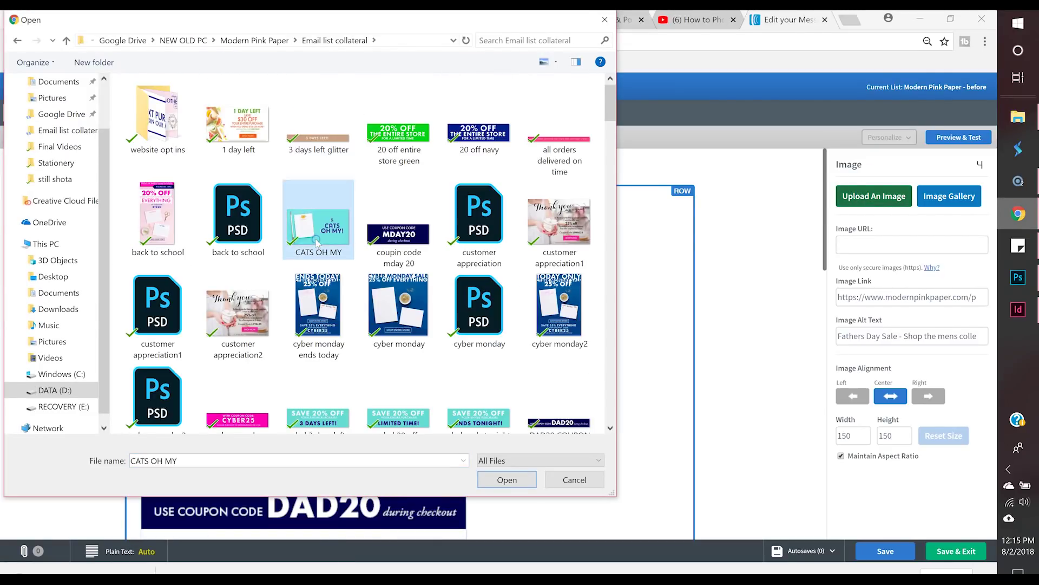
{"action": "left_click", "coordinate": [161, 217]}
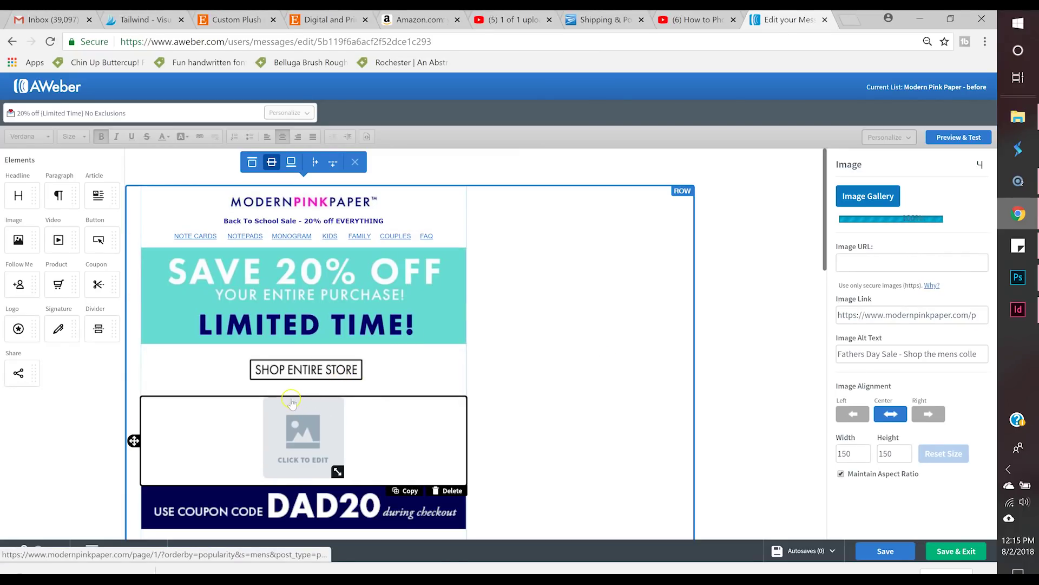
Step: Reselect the empty slot, upload the back to school image again, and retry the failed upload
{"action": "scroll", "coordinate": [580, 338], "scroll_direction": "down", "scroll_amount": 5}
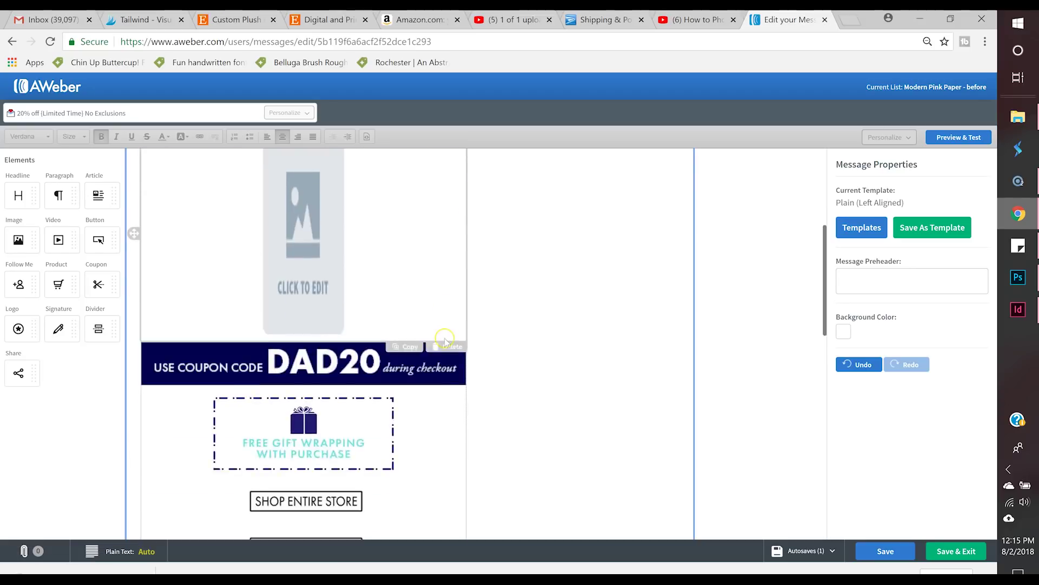
{"action": "scroll", "coordinate": [580, 339], "scroll_direction": "up", "scroll_amount": 4}
{"action": "left_click", "coordinate": [479, 370]}
{"action": "left_click", "coordinate": [874, 196]}
{"action": "left_click", "coordinate": [150, 219]}
{"action": "left_click", "coordinate": [508, 479]}
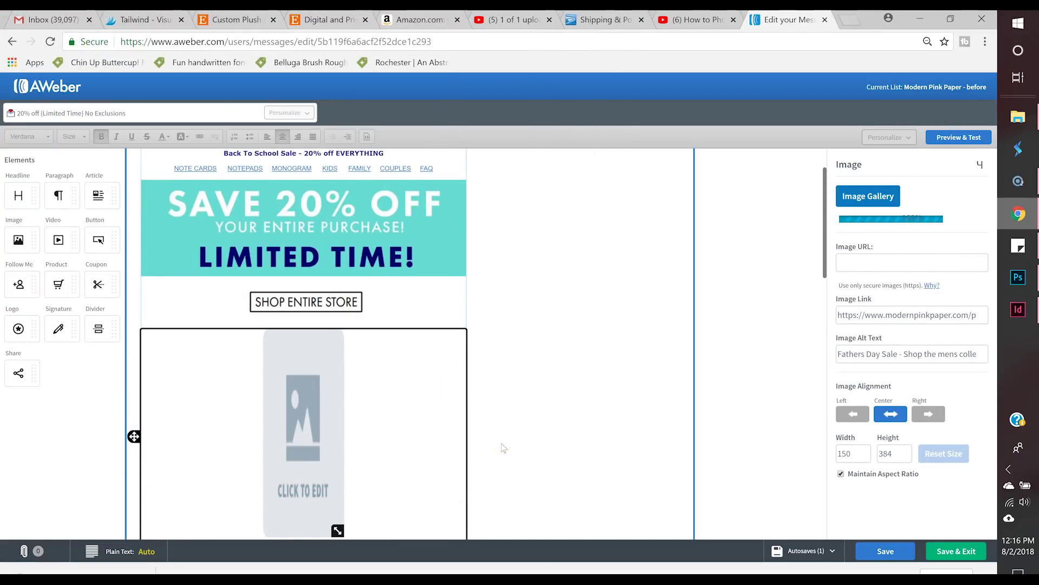
{"action": "left_click", "coordinate": [865, 214]}
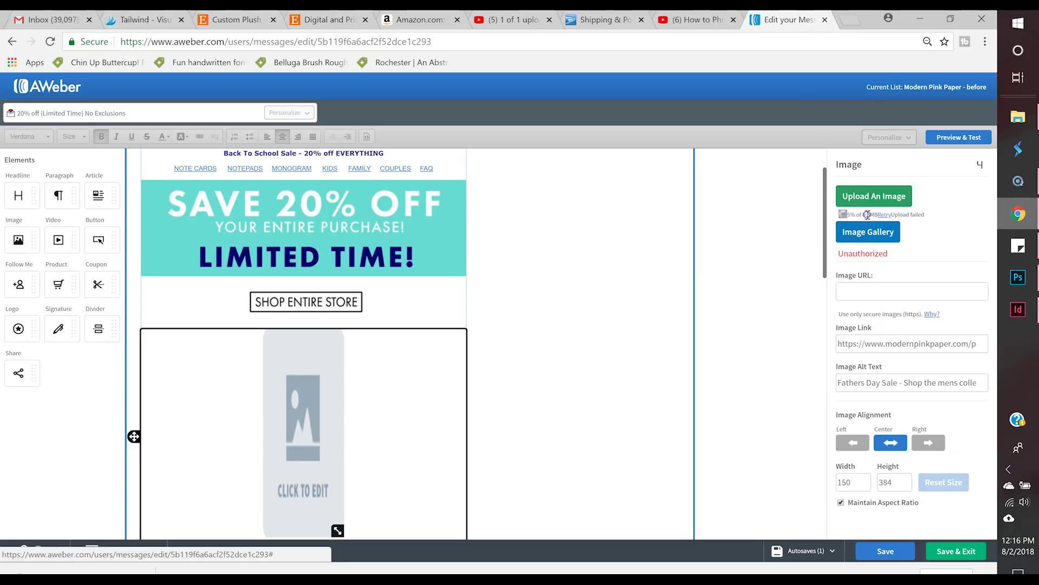
Step: Review the email and delete the gift-wrapping row
{"action": "scroll", "coordinate": [515, 352], "scroll_direction": "down", "scroll_amount": 2}
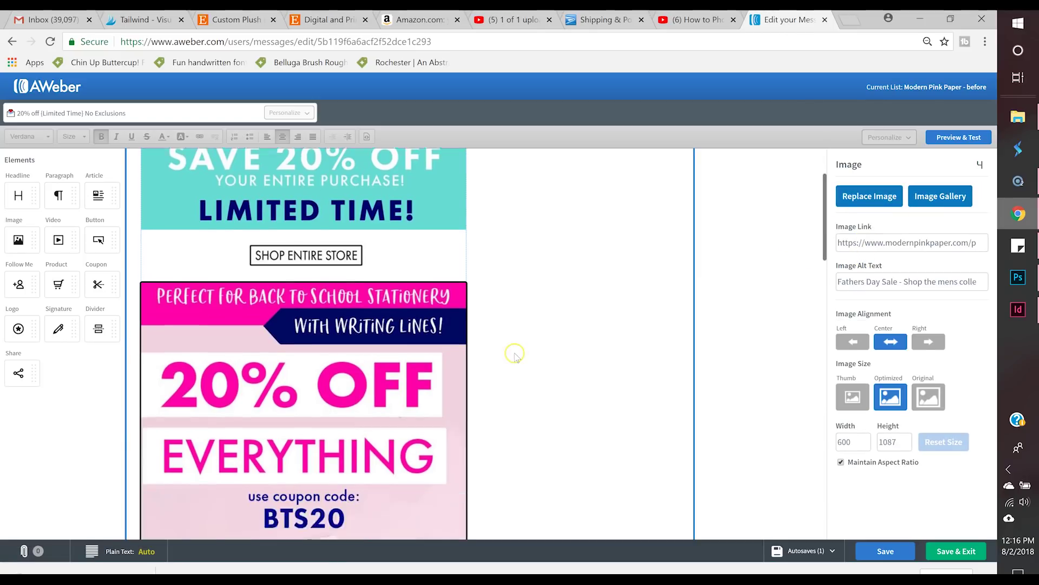
{"action": "left_click", "coordinate": [534, 343]}
{"action": "scroll", "coordinate": [534, 341], "scroll_direction": "up", "scroll_amount": 1}
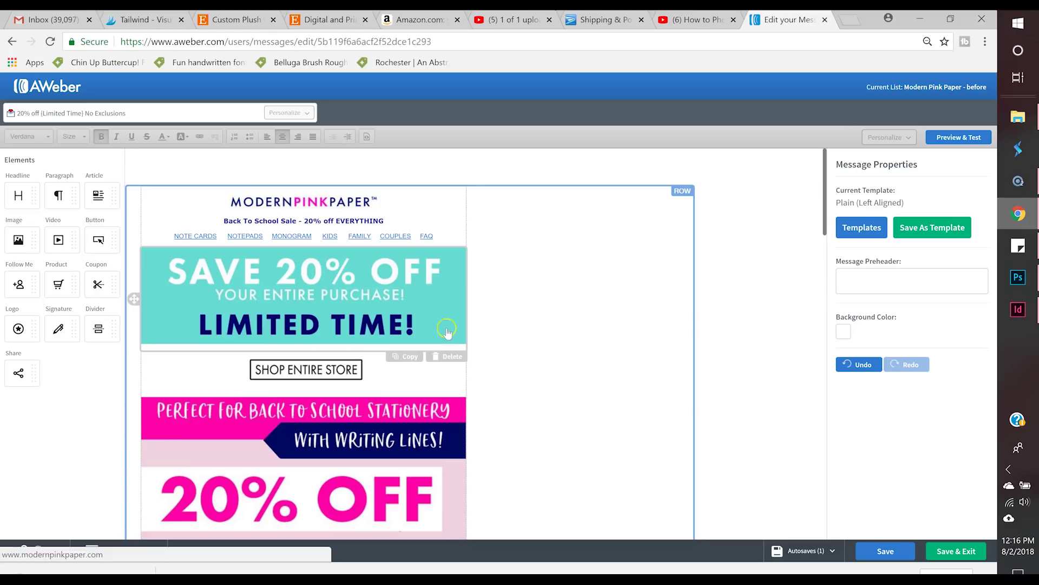
{"action": "scroll", "coordinate": [317, 351], "scroll_direction": "down", "scroll_amount": 10}
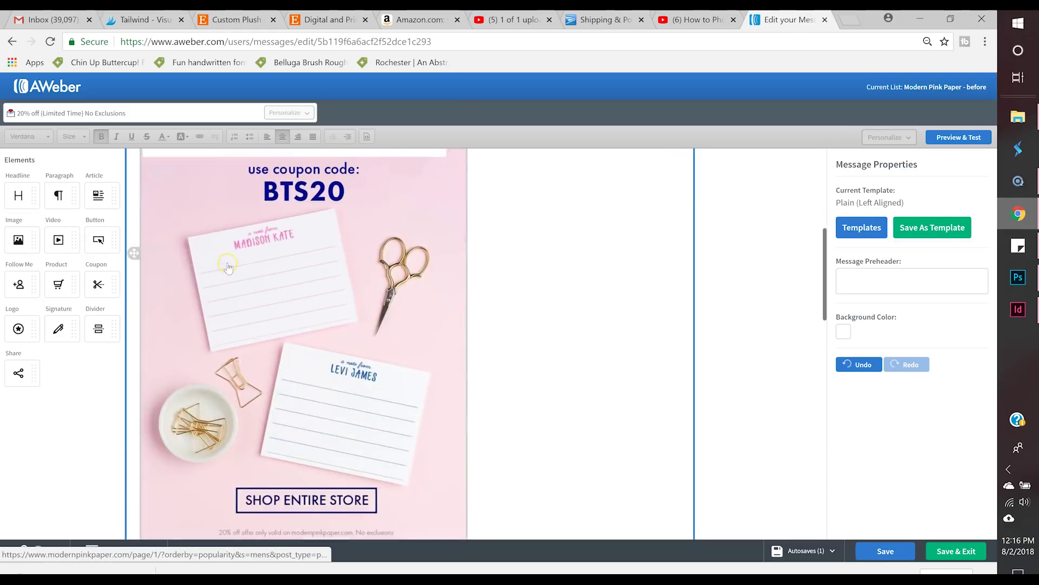
{"action": "scroll", "coordinate": [317, 357], "scroll_direction": "up", "scroll_amount": 5}
{"action": "scroll", "coordinate": [317, 355], "scroll_direction": "up", "scroll_amount": 5}
{"action": "scroll", "coordinate": [317, 346], "scroll_direction": "down", "scroll_amount": 8}
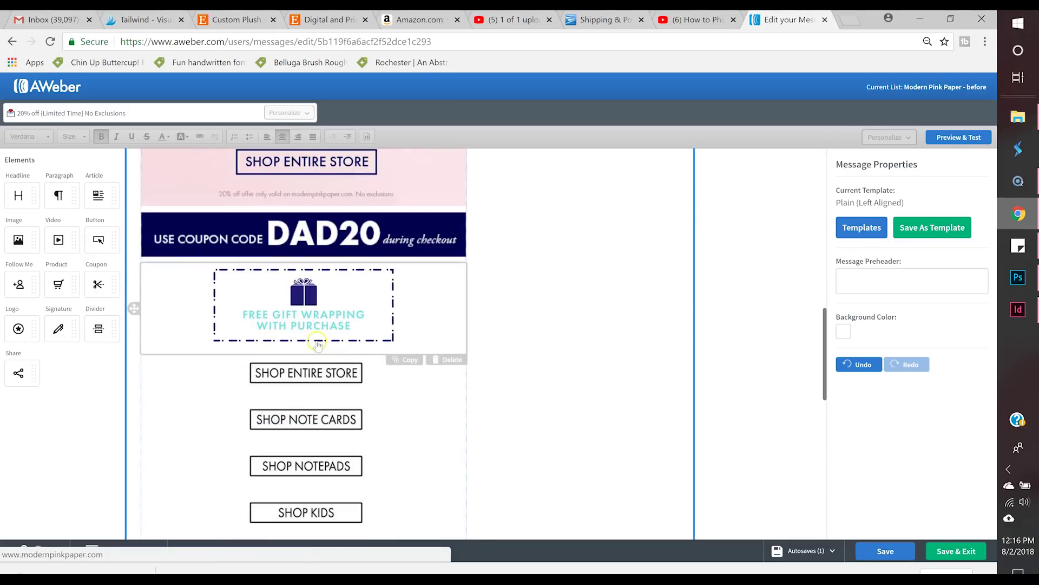
{"action": "left_click", "coordinate": [451, 359]}
Step: Change the footer coupon code to BTS20 and edit the Back To School Sale headline
{"action": "scroll", "coordinate": [379, 352], "scroll_direction": "down", "scroll_amount": 10}
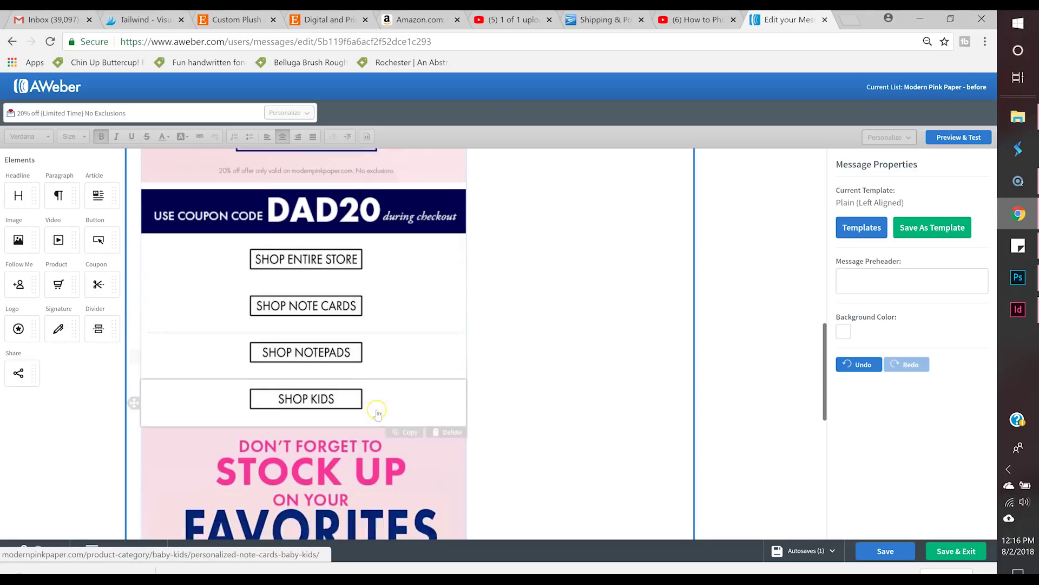
{"action": "left_click", "coordinate": [342, 494]}
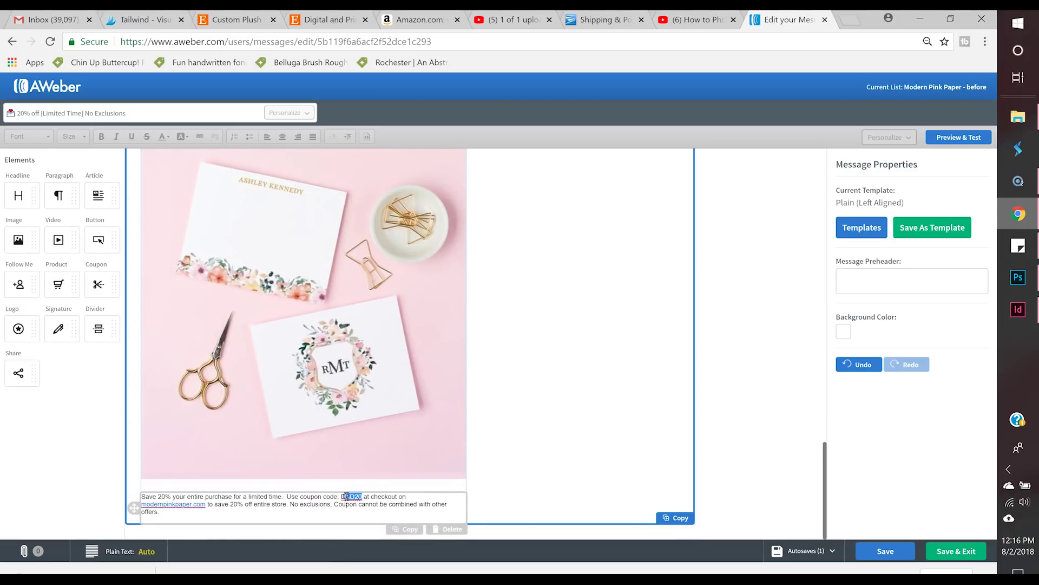
{"action": "type", "text": "BTS20"}
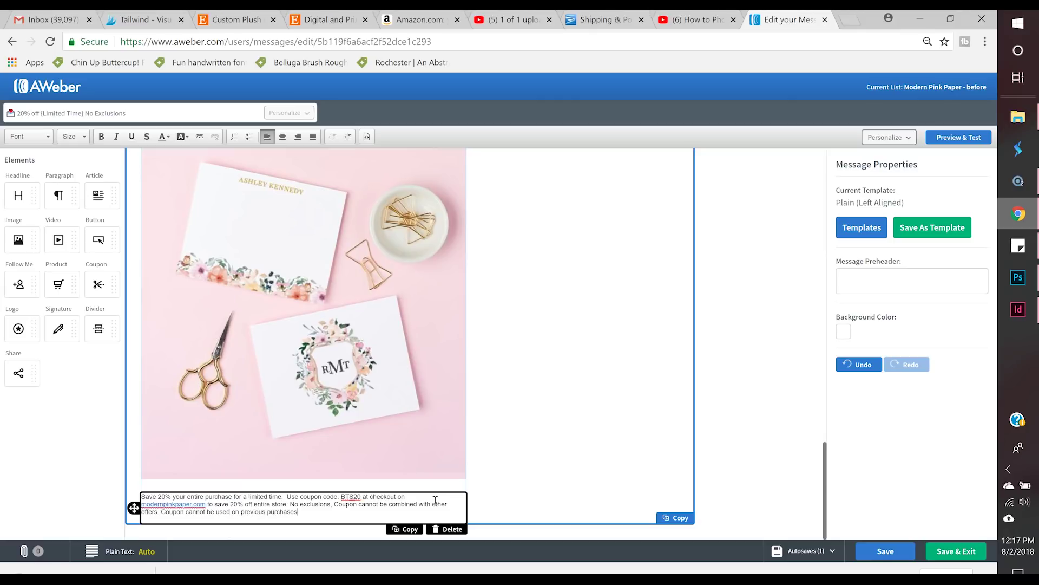
{"action": "scroll", "coordinate": [534, 308], "scroll_direction": "up", "scroll_amount": 15}
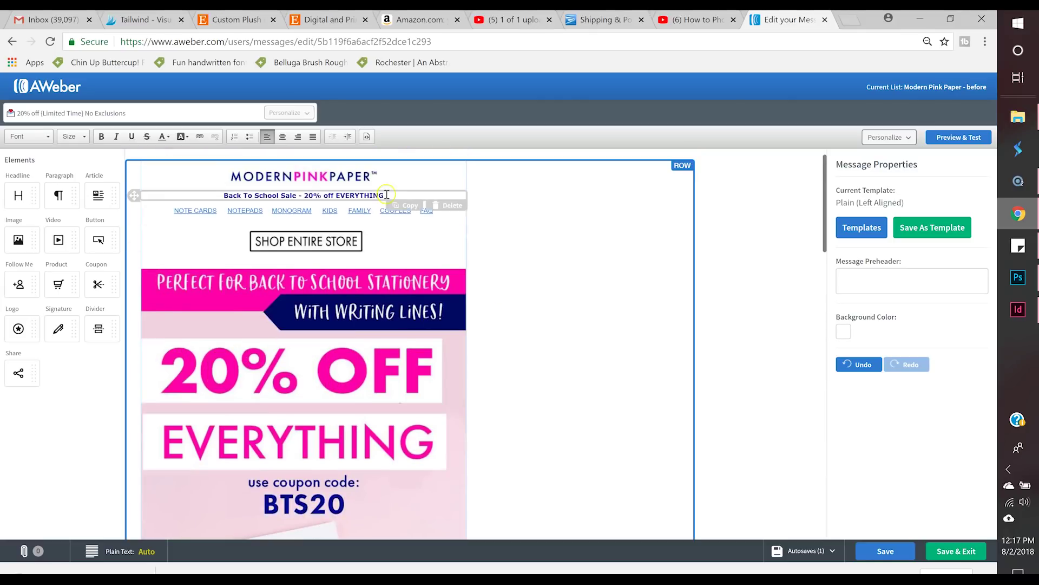
{"action": "left_click", "coordinate": [393, 197]}
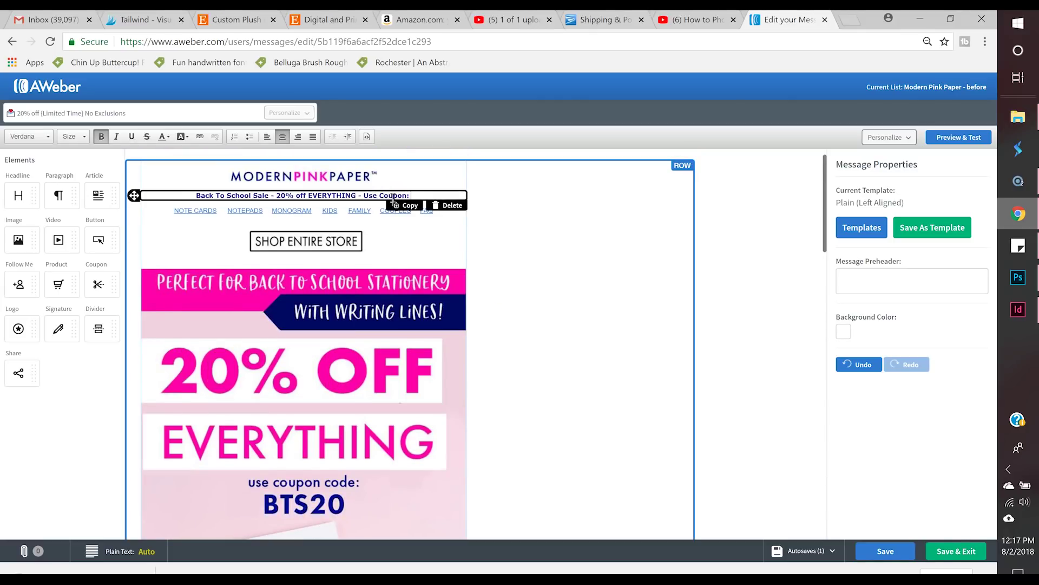
{"action": "left_click", "coordinate": [577, 247]}
Step: Delete the DAD20 coupon banner row, then start opening a file in Photoshop
{"action": "scroll", "coordinate": [566, 282], "scroll_direction": "down", "scroll_amount": 7}
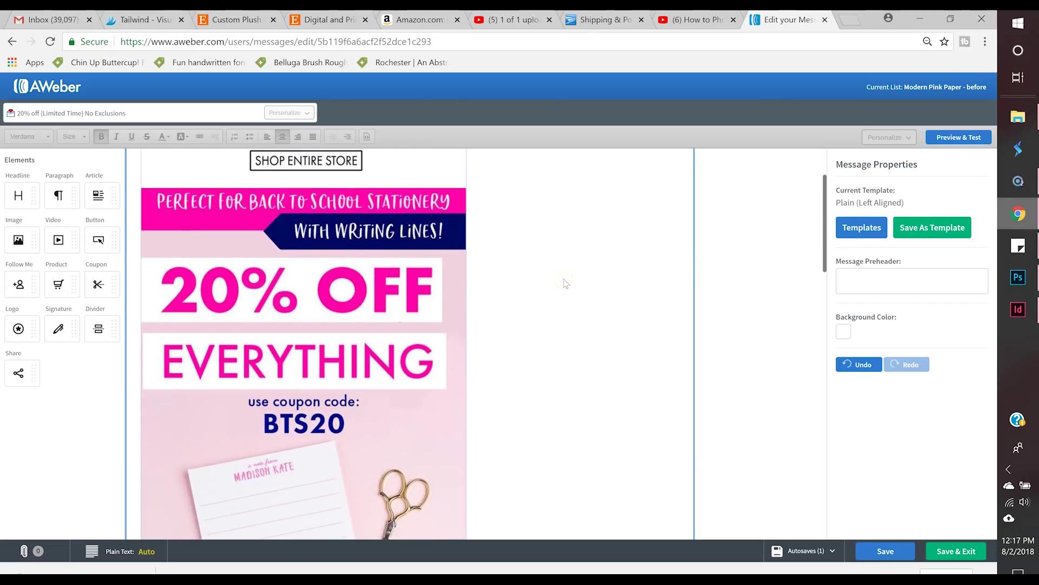
{"action": "scroll", "coordinate": [565, 283], "scroll_direction": "down", "scroll_amount": 3}
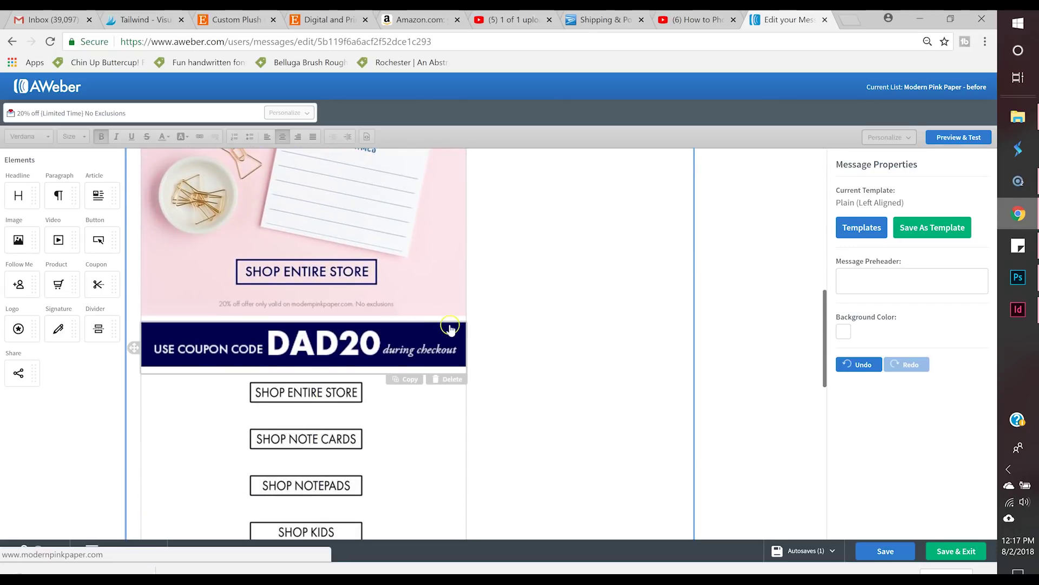
{"action": "left_click", "coordinate": [450, 379]}
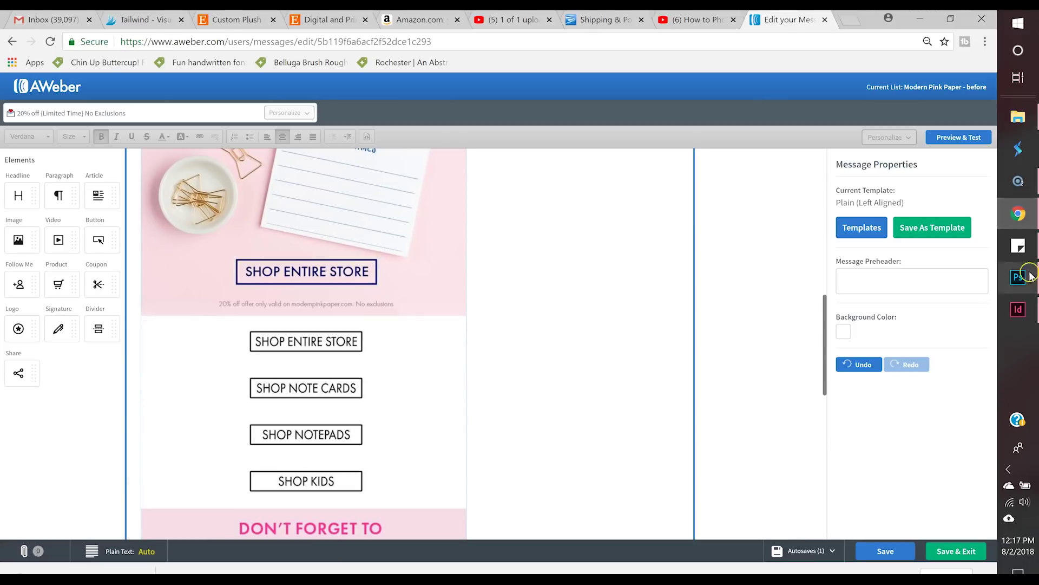
{"action": "left_click", "coordinate": [1018, 277]}
{"action": "key", "text": "ctrl+o"}
Step: Open DAD20 COUPON.jpg and zoom in on the banner
{"action": "scroll", "coordinate": [282, 232], "scroll_direction": "down", "scroll_amount": 5}
{"action": "left_click", "coordinate": [403, 168]}
{"action": "left_click", "coordinate": [352, 438]}
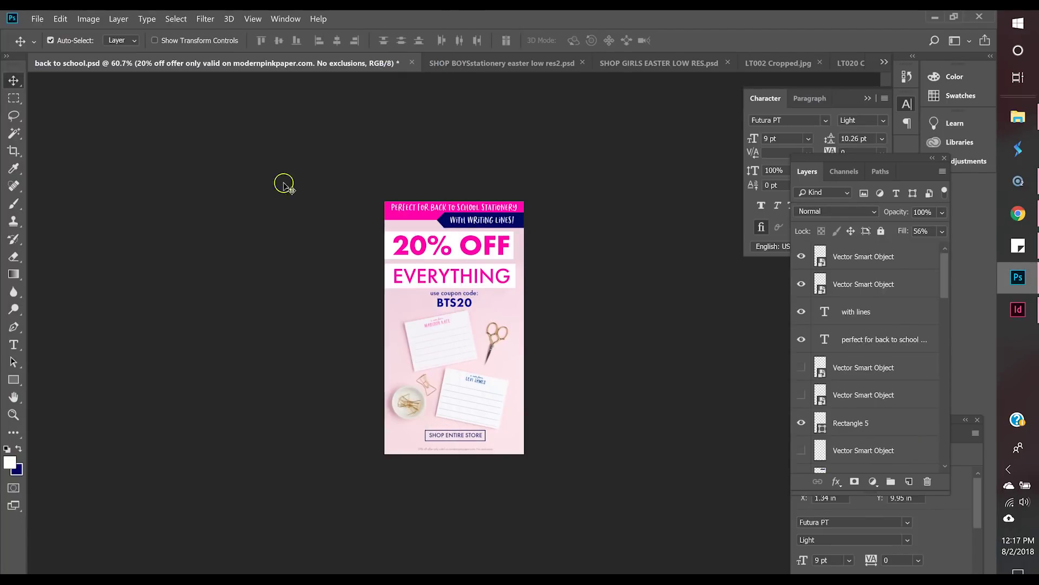
{"action": "key", "text": "ctrl+plus"}
{"action": "key", "text": "ctrl+plus"}
{"action": "key", "text": "ctrl+plus"}
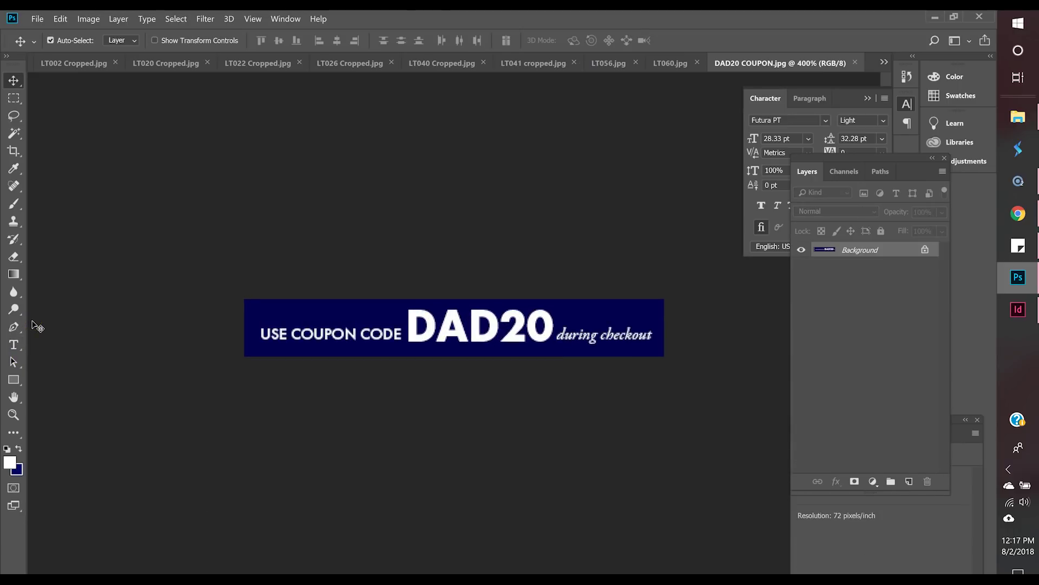
Step: Try covering the banner text with a sampled navy rectangle, then undo it and reset colours
{"action": "left_click", "coordinate": [13, 379]}
{"action": "left_click", "coordinate": [13, 168]}
{"action": "left_click", "coordinate": [249, 324]}
{"action": "left_click", "coordinate": [13, 379]}
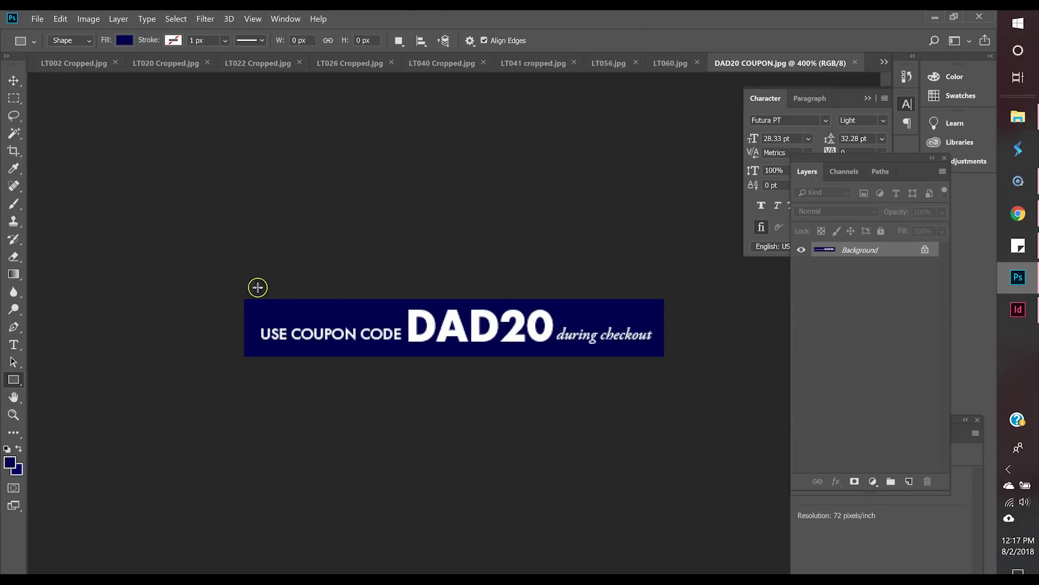
{"action": "left_click_drag", "start_coordinate": [227, 287], "coordinate": [670, 369]}
{"action": "key", "text": "ctrl+z"}
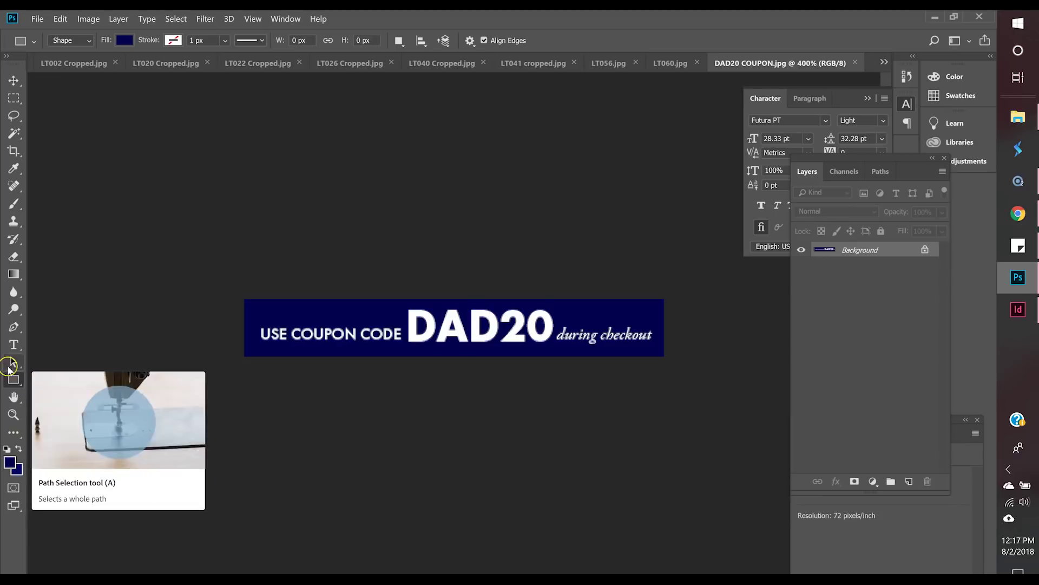
{"action": "key", "text": "t"}
Step: Add a new text line reading 'use coupon code' on the banner
{"action": "left_click", "coordinate": [7, 448]}
{"action": "left_click", "coordinate": [265, 316]}
{"action": "type", "text": "use coip"}
{"action": "key", "text": "BackSpace"}
{"action": "key", "text": "BackSpace"}
{"action": "type", "text": "upon code"}
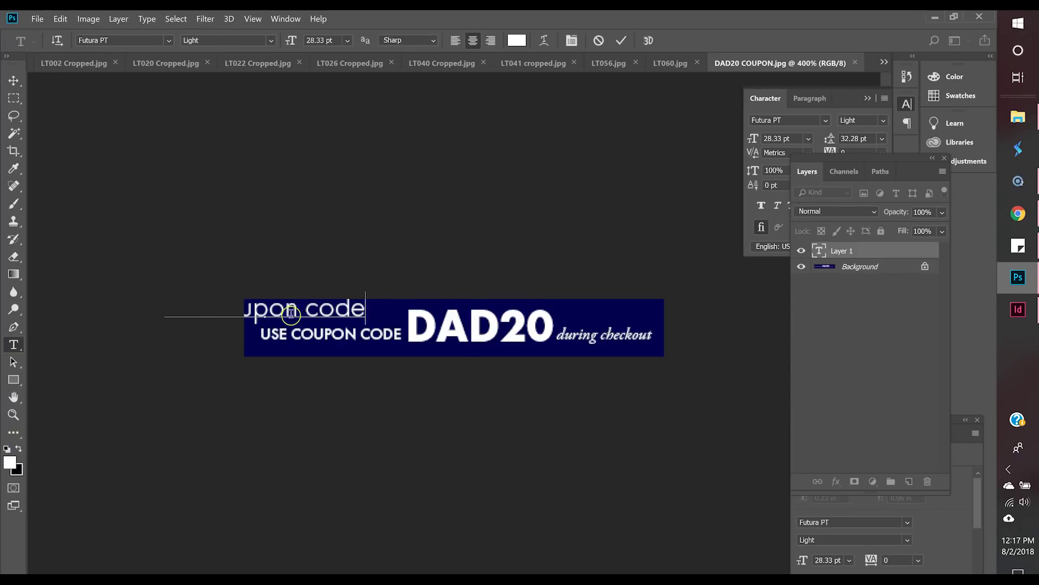
Step: Format the text as All Caps, italic, Demi weight, settling on 16 pt
{"action": "key", "text": "ctrl+a"}
{"action": "left_click", "coordinate": [757, 205]}
{"action": "left_click", "coordinate": [794, 205]}
{"action": "left_click", "coordinate": [776, 205]}
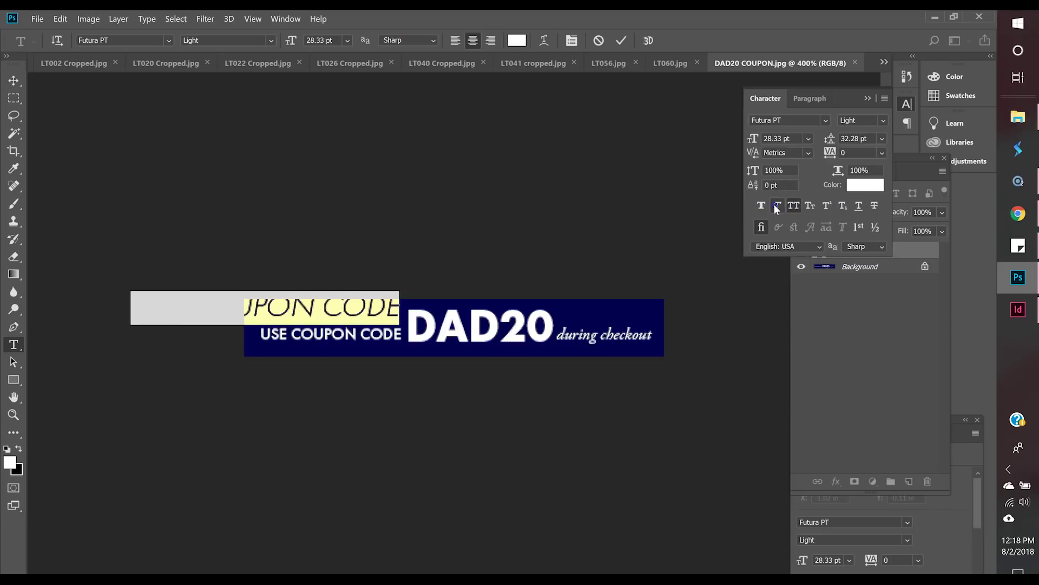
{"action": "left_click", "coordinate": [271, 41]}
{"action": "left_click", "coordinate": [230, 93]}
{"action": "left_click", "coordinate": [347, 40]}
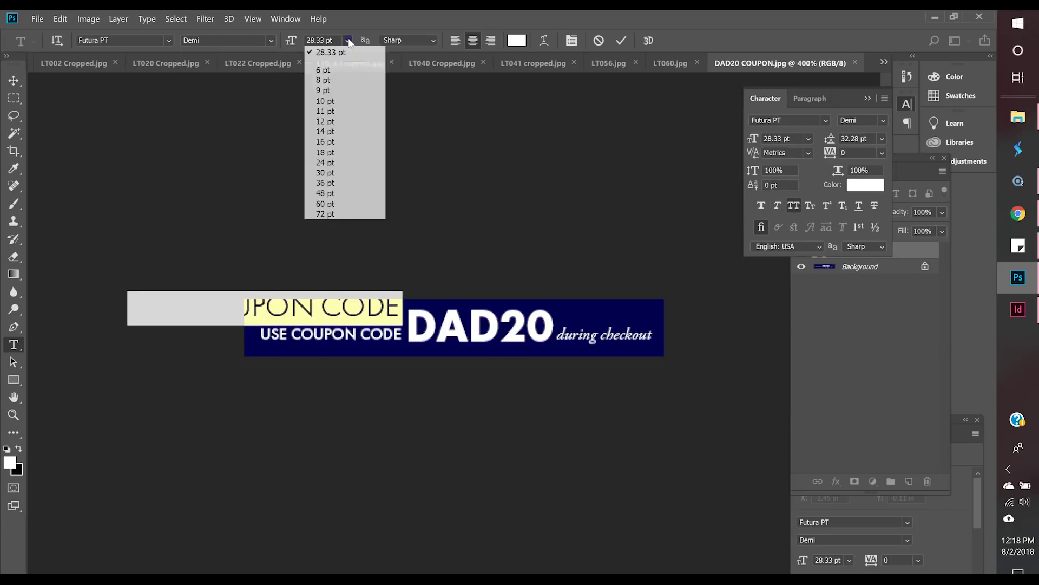
{"action": "left_click", "coordinate": [322, 140]}
{"action": "left_click", "coordinate": [325, 305]}
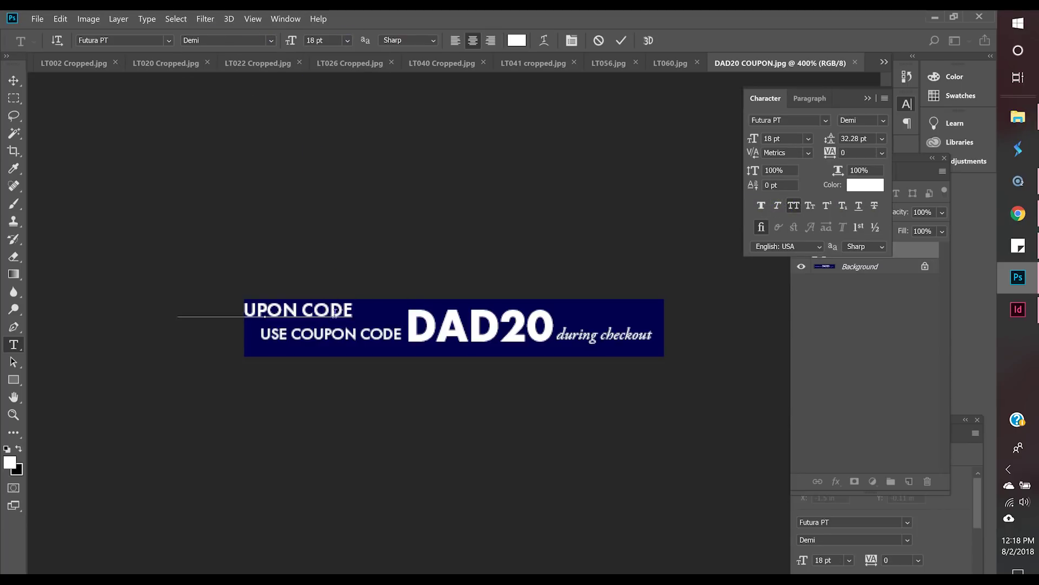
{"action": "left_click_drag", "start_coordinate": [335, 310], "coordinate": [178, 312]}
{"action": "left_click", "coordinate": [347, 40]}
{"action": "left_click", "coordinate": [332, 130]}
Step: Move the USE COUPON CODE text onto the banner and resize it to 15 pt
{"action": "left_click", "coordinate": [17, 84]}
{"action": "left_click_drag", "start_coordinate": [287, 303], "coordinate": [355, 311]}
{"action": "left_click", "coordinate": [13, 345]}
{"action": "double_click", "coordinate": [355, 319]}
{"action": "key", "text": "ctrl+a"}
{"action": "left_click", "coordinate": [347, 40]}
{"action": "left_click", "coordinate": [331, 137]}
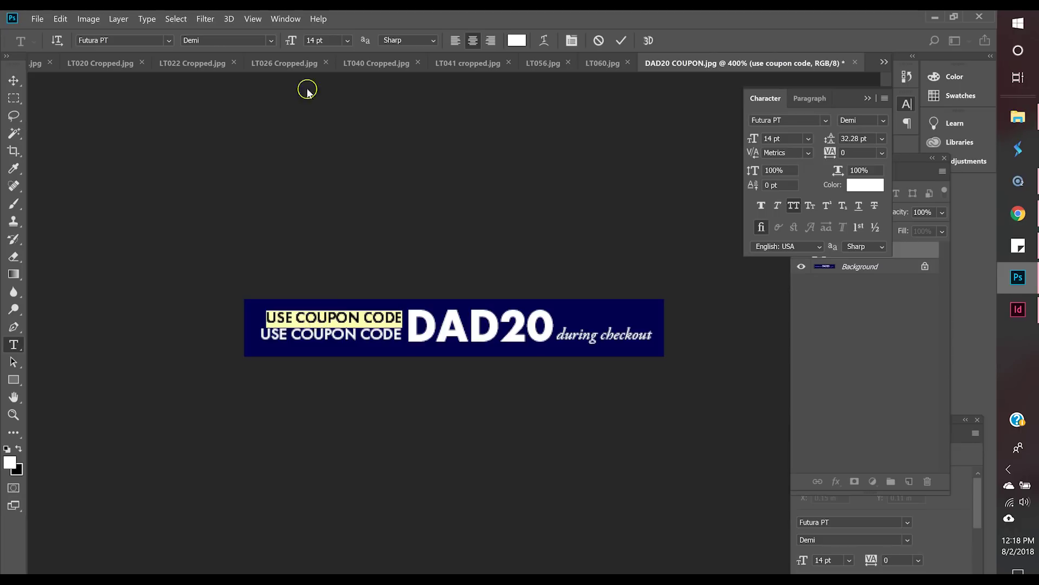
{"action": "type", "text": "15"}
{"action": "key", "text": "Tab"}
Step: Shift the line down over the original wording, commit it, and discard a stray empty text box
{"action": "left_click", "coordinate": [13, 81]}
{"action": "left_click_drag", "start_coordinate": [343, 308], "coordinate": [336, 331]}
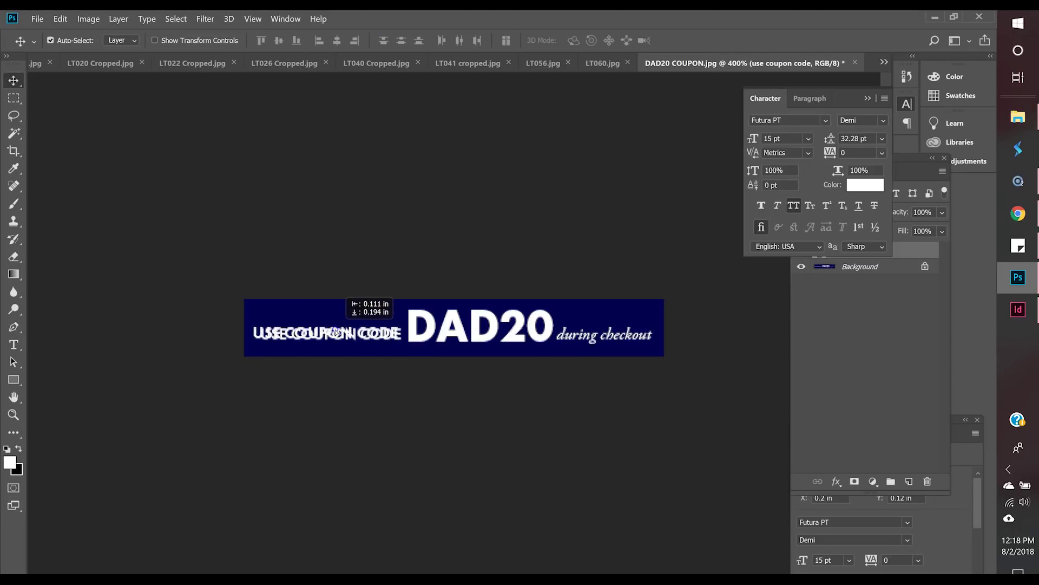
{"action": "left_click", "coordinate": [13, 345]}
{"action": "triple_click", "coordinate": [276, 333]}
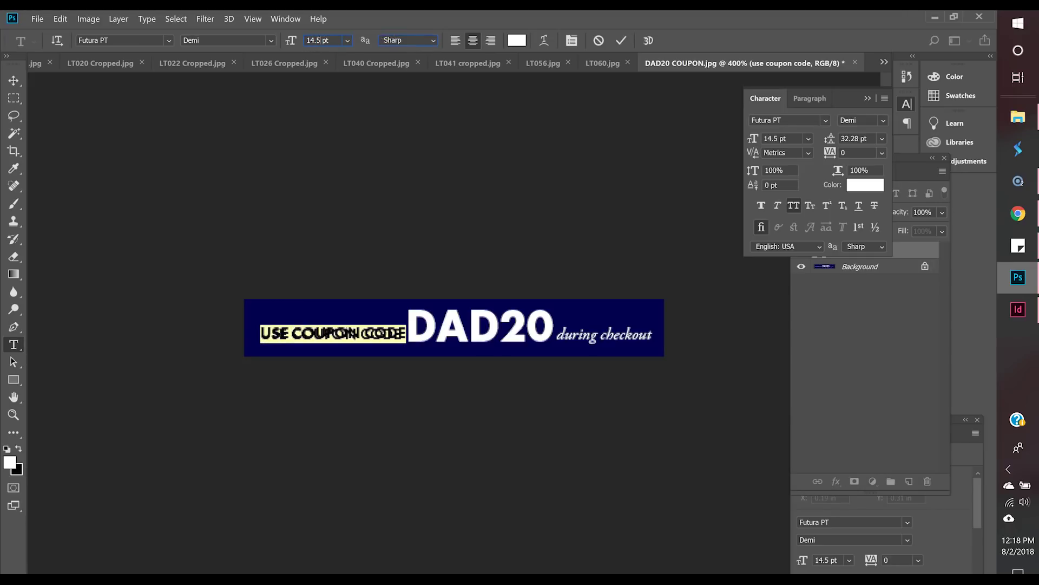
{"action": "left_click", "coordinate": [14, 80]}
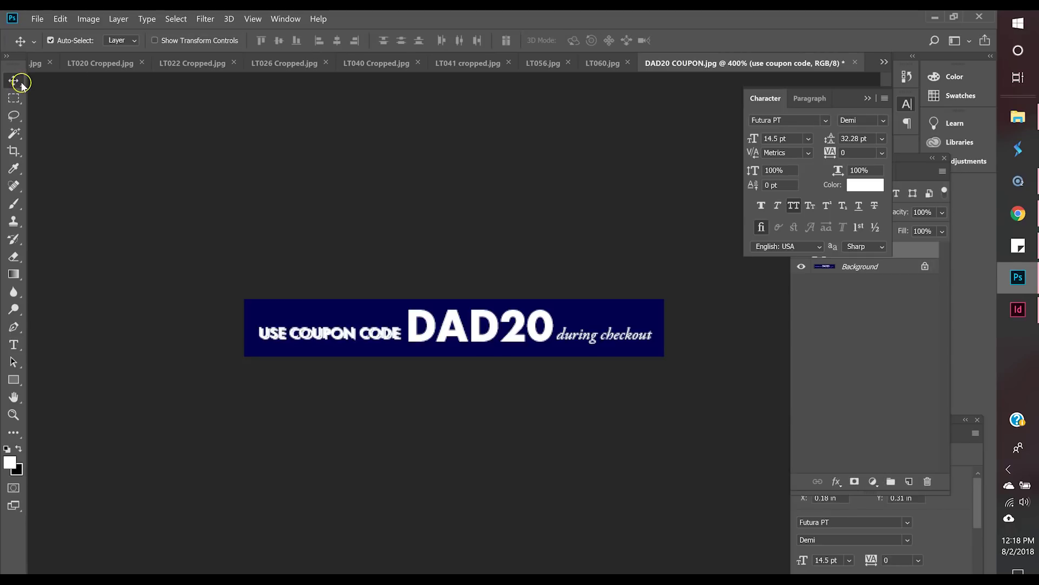
{"action": "key", "text": "t"}
{"action": "left_click", "coordinate": [290, 230]}
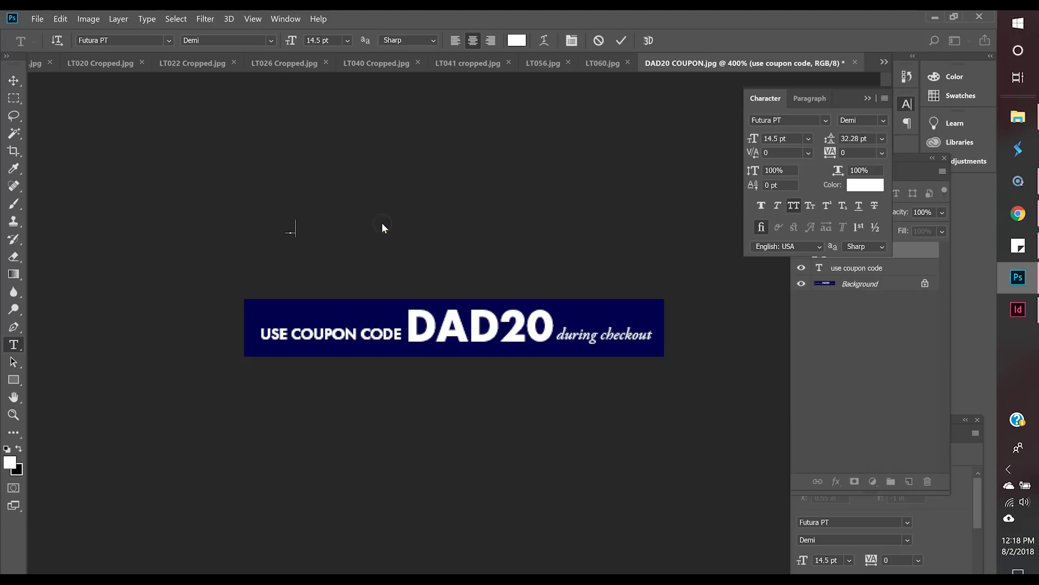
{"action": "left_click", "coordinate": [13, 85]}
Step: Make the coupon code text layer 60 pt Bold
{"action": "key", "text": "t"}
{"action": "left_click", "coordinate": [457, 320]}
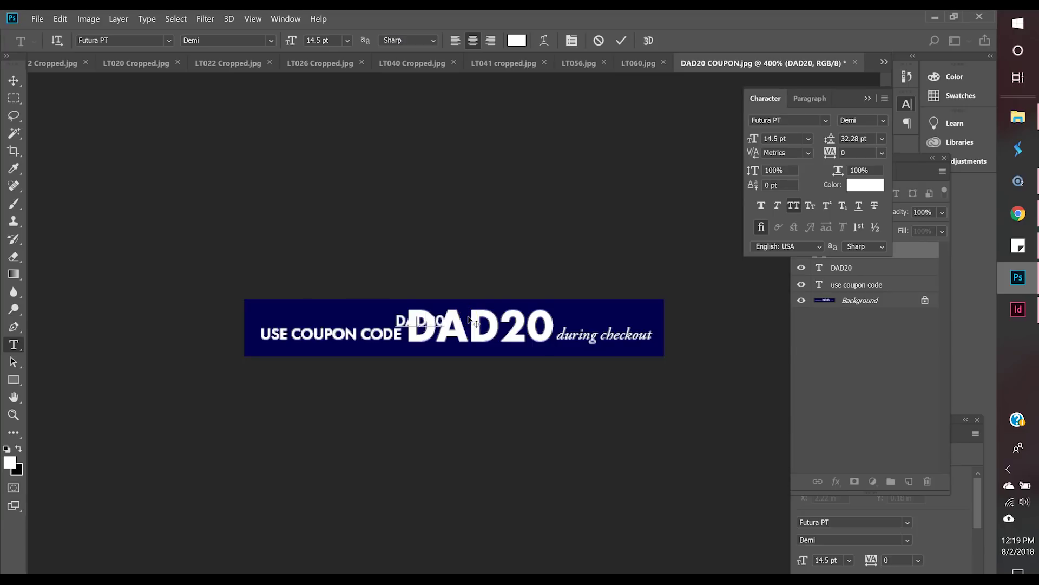
{"action": "left_click", "coordinate": [347, 39]}
{"action": "left_click", "coordinate": [325, 162]}
{"action": "left_click", "coordinate": [347, 39]}
{"action": "left_click", "coordinate": [329, 209]}
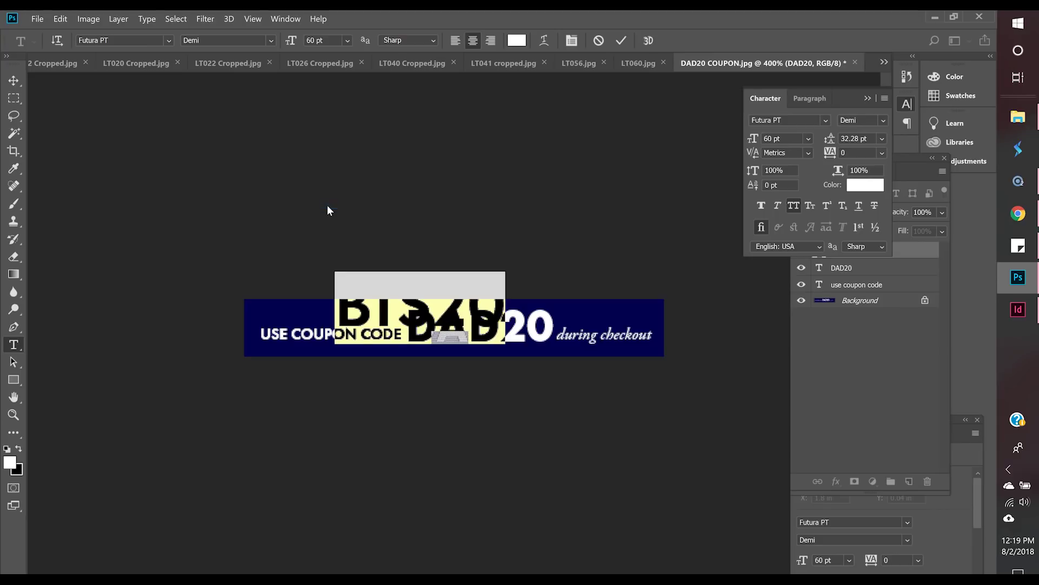
{"action": "left_click", "coordinate": [271, 40]}
{"action": "left_click", "coordinate": [242, 110]}
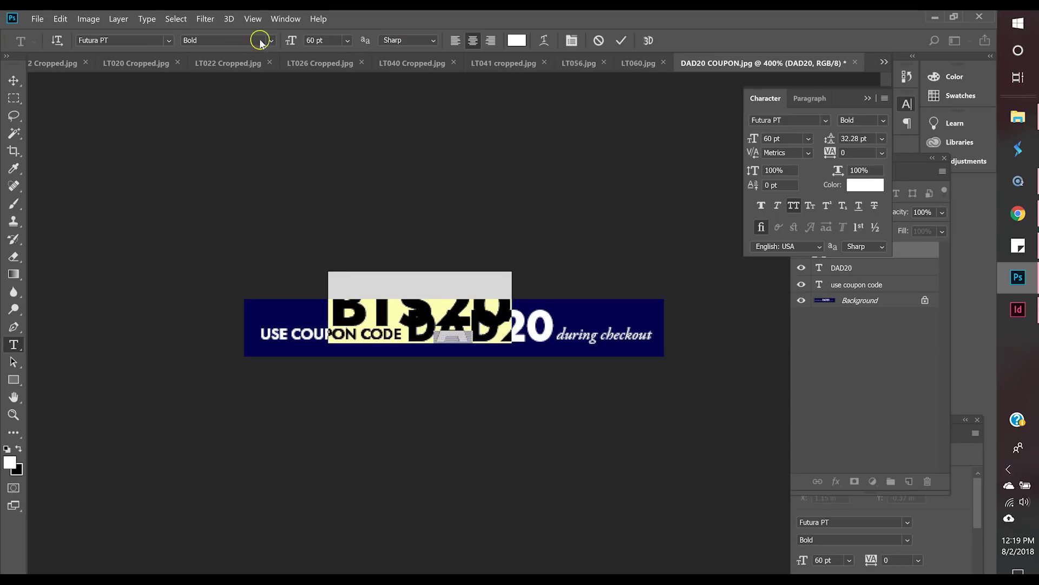
Step: Move the BTS20 text over the old code and reduce it to 48 pt
{"action": "left_click", "coordinate": [14, 82]}
{"action": "left_click_drag", "start_coordinate": [454, 272], "coordinate": [522, 290]}
{"action": "left_click", "coordinate": [13, 345]}
{"action": "left_click", "coordinate": [487, 325]}
{"action": "left_click", "coordinate": [347, 40]}
{"action": "left_click", "coordinate": [326, 193]}
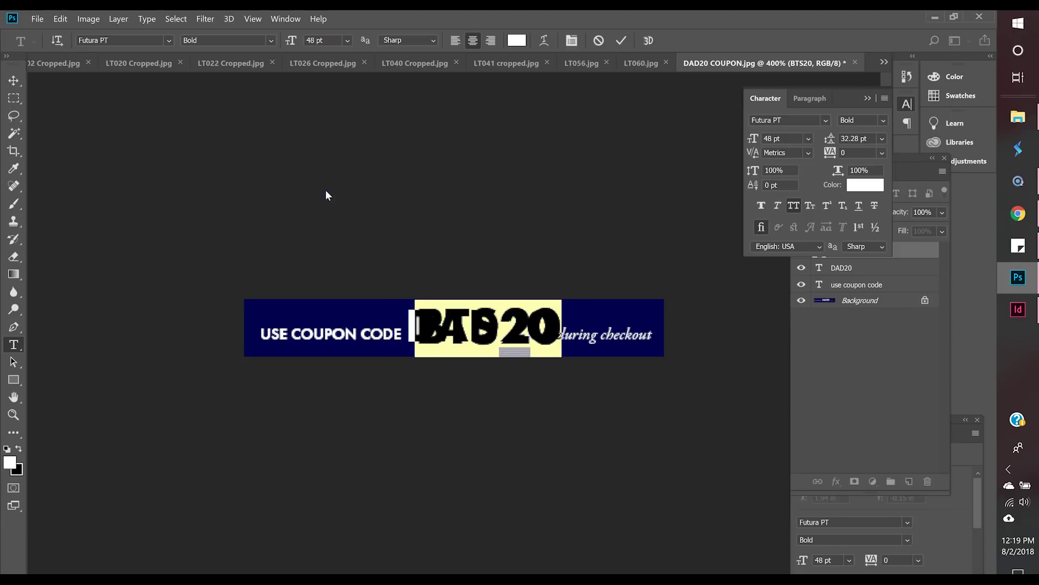
{"action": "left_click", "coordinate": [14, 82]}
Step: Duplicate the use coupon code layer and place the copy above the original
{"action": "left_click", "coordinate": [297, 359]}
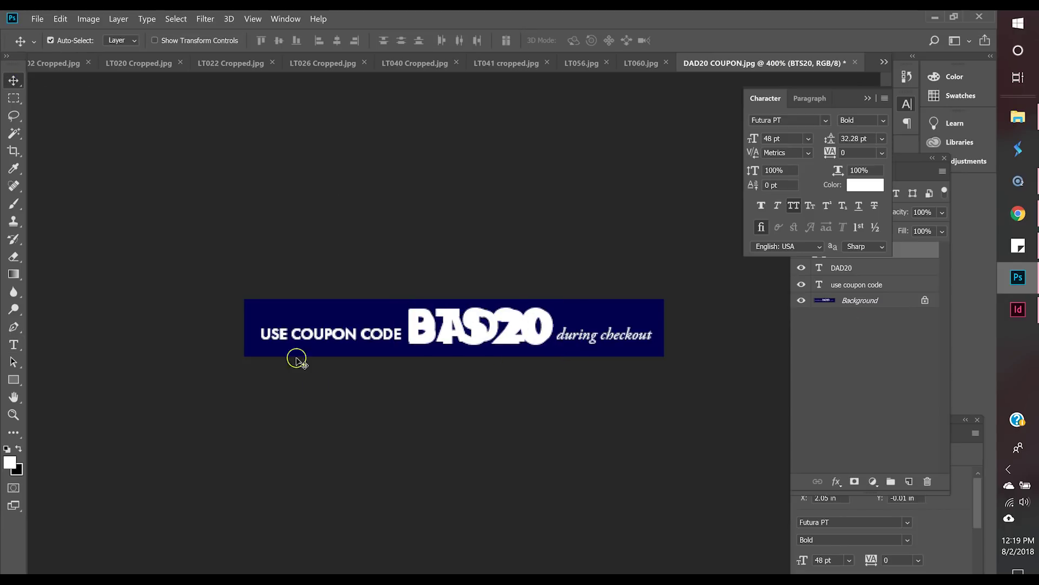
{"action": "right_click", "coordinate": [885, 291]}
{"action": "left_click", "coordinate": [784, 86]}
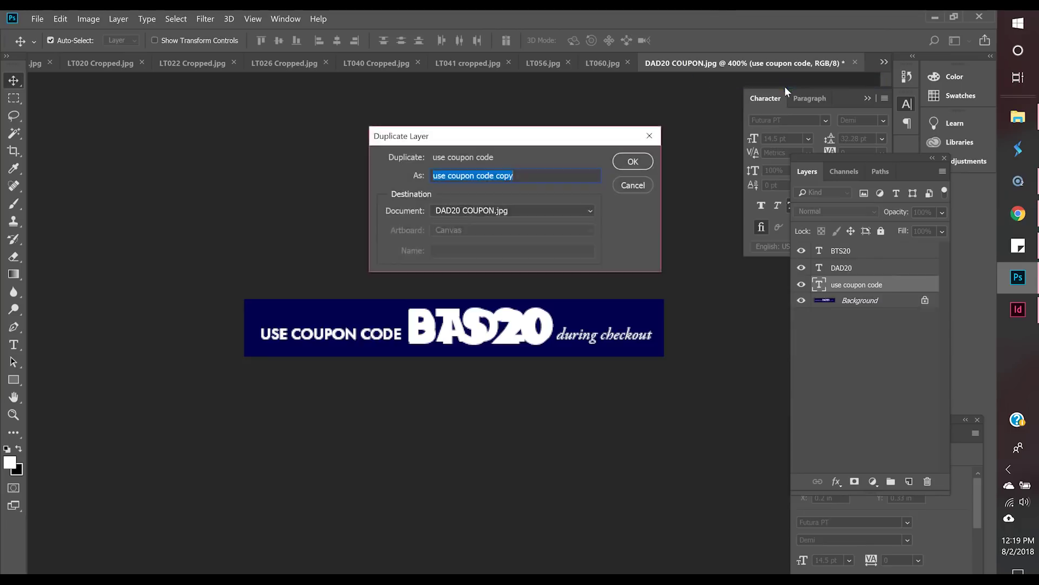
{"action": "key", "text": "Return"}
{"action": "left_click_drag", "start_coordinate": [374, 302], "coordinate": [356, 312]}
Step: Retype the copy as 'DURING CHE', then delete that duplicate text layer
{"action": "left_click", "coordinate": [15, 353]}
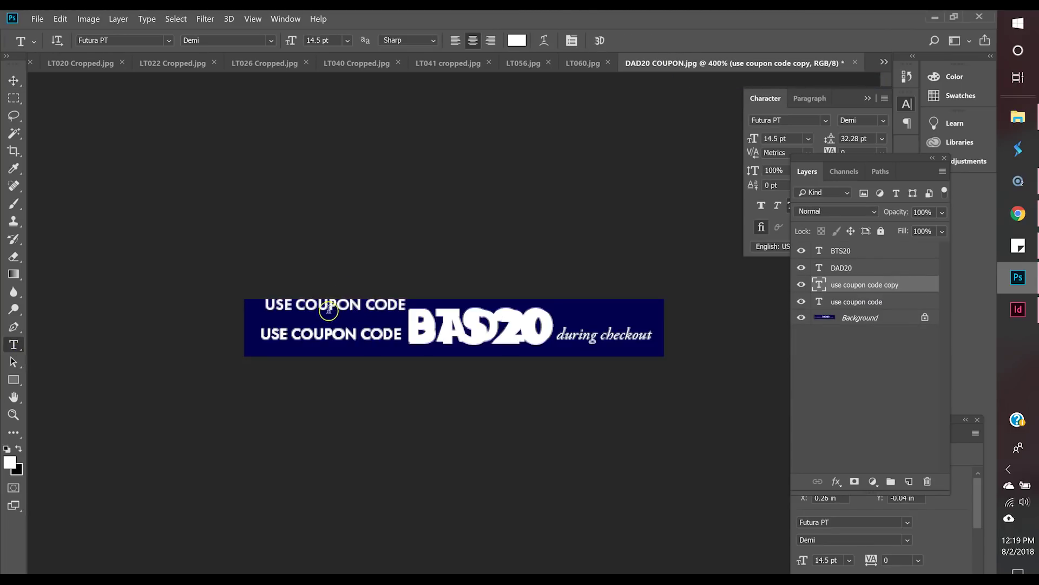
{"action": "triple_click", "coordinate": [350, 298]}
{"action": "type", "text": "DURING CHECKOUT"}
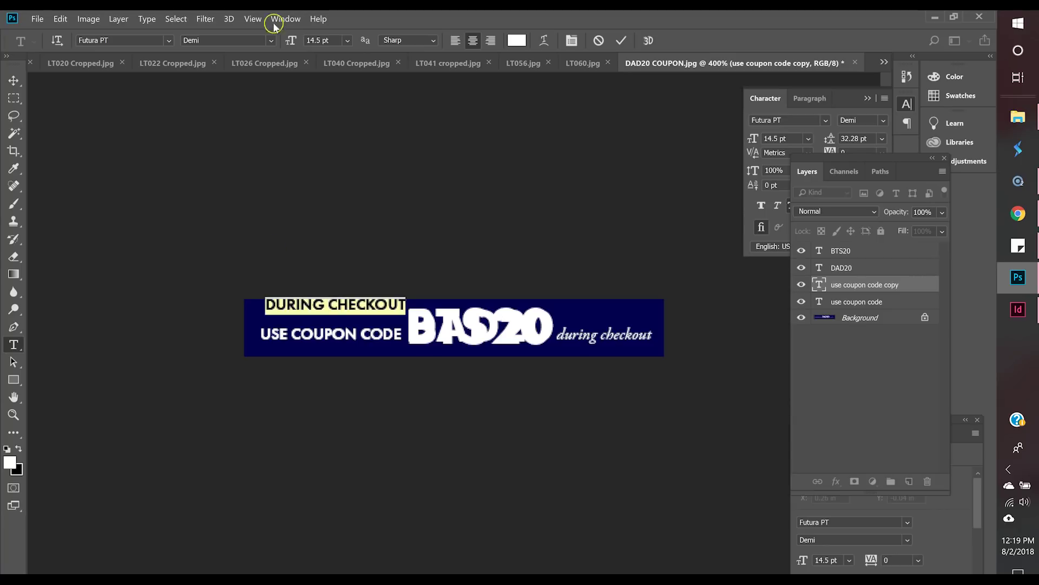
{"action": "left_click", "coordinate": [13, 80]}
{"action": "key", "text": "Delete"}
Step: Draw a dark navy rectangle over the banner and place Rectangle 1 just above Background
{"action": "left_click", "coordinate": [861, 300]}
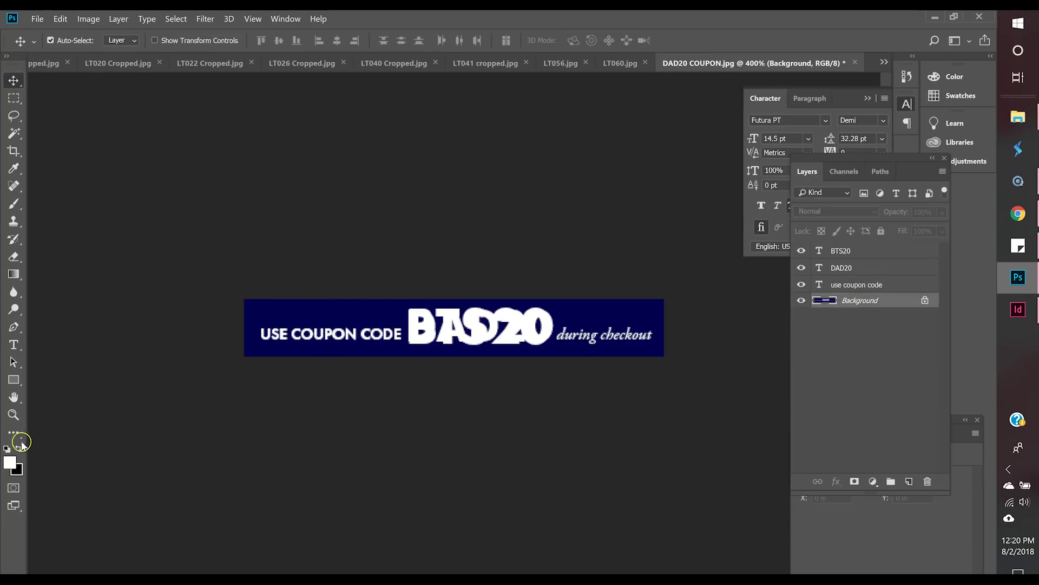
{"action": "left_click", "coordinate": [14, 380]}
{"action": "left_click_drag", "start_coordinate": [242, 281], "coordinate": [687, 381]}
{"action": "left_click", "coordinate": [125, 40]}
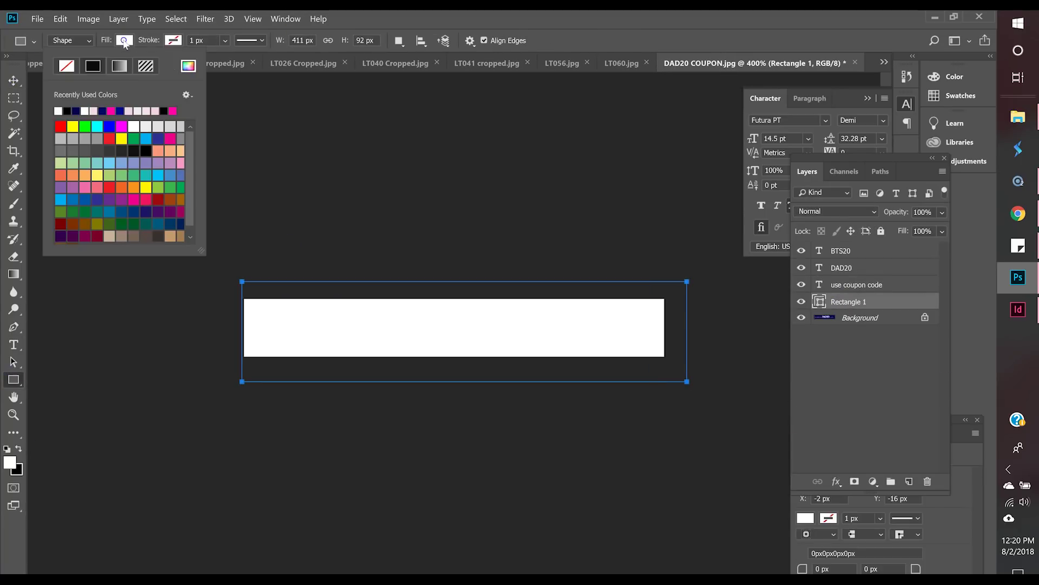
{"action": "left_click", "coordinate": [120, 111]}
{"action": "left_click_drag", "start_coordinate": [850, 302], "coordinate": [860, 319]}
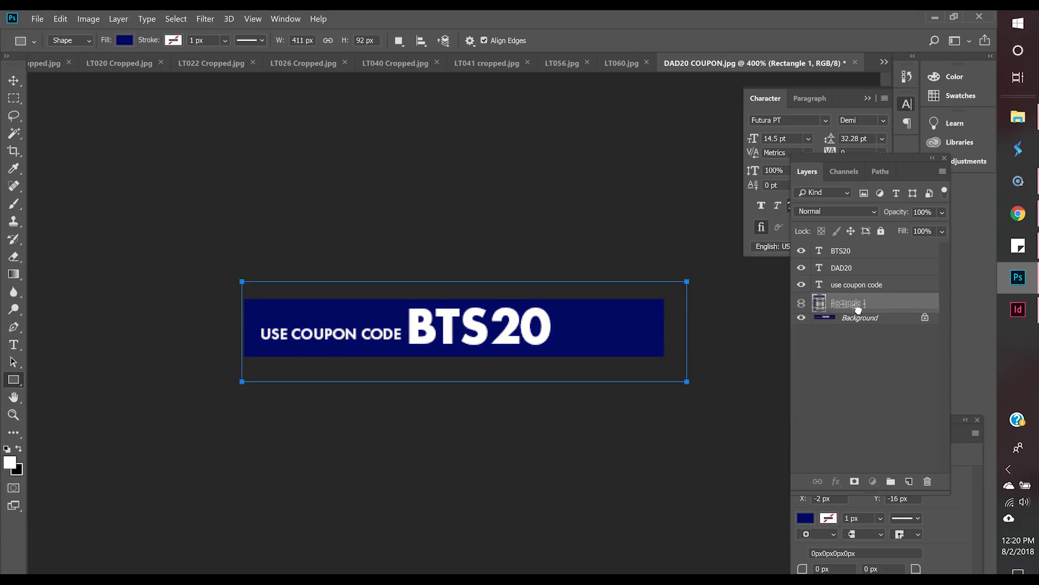
Step: Resize the rectangle to hide DAD20 while leaving 'during checkout' visible
{"action": "key", "text": "v"}
{"action": "key", "text": "ctrl+t"}
{"action": "left_click_drag", "start_coordinate": [687, 331], "coordinate": [557, 347]}
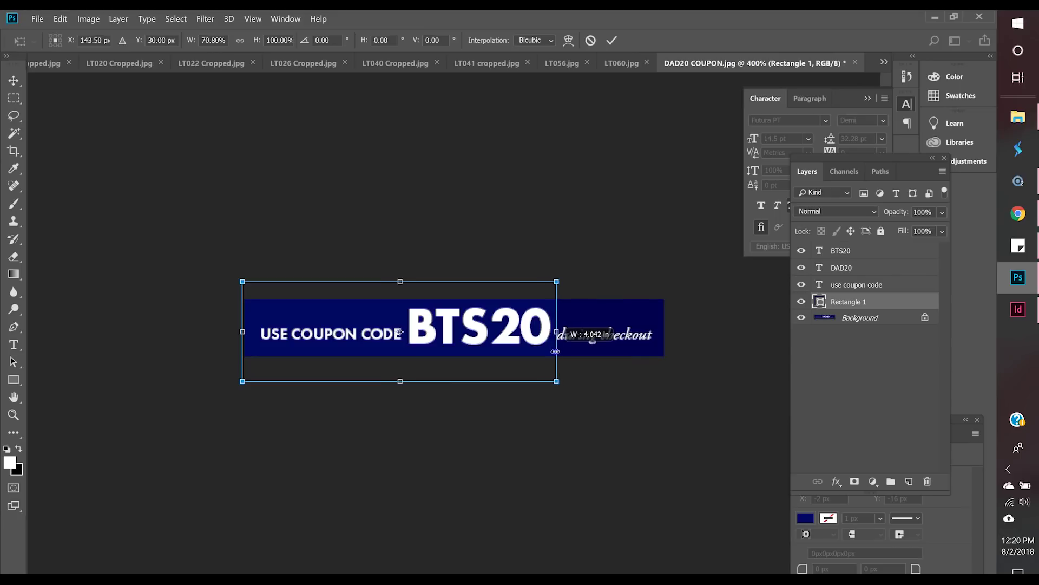
{"action": "key", "text": "ctrl+plus"}
{"action": "left_click_drag", "start_coordinate": [584, 394], "coordinate": [587, 389]}
{"action": "key", "text": "Return"}
Step: Sample the banner's navy as the foreground colour to match the rectangle fill
{"action": "key", "text": "u"}
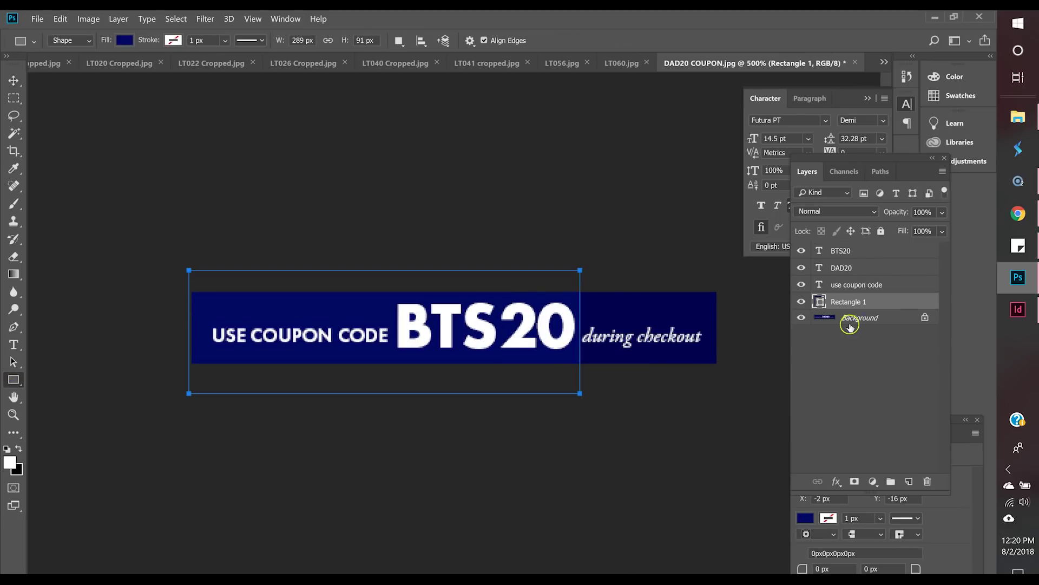
{"action": "left_click", "coordinate": [124, 41]}
{"action": "left_click", "coordinate": [618, 301]}
{"action": "key", "text": "Escape"}
{"action": "key", "text": "i"}
{"action": "left_click", "coordinate": [657, 308]}
{"action": "left_click", "coordinate": [12, 379]}
{"action": "left_click", "coordinate": [123, 40]}
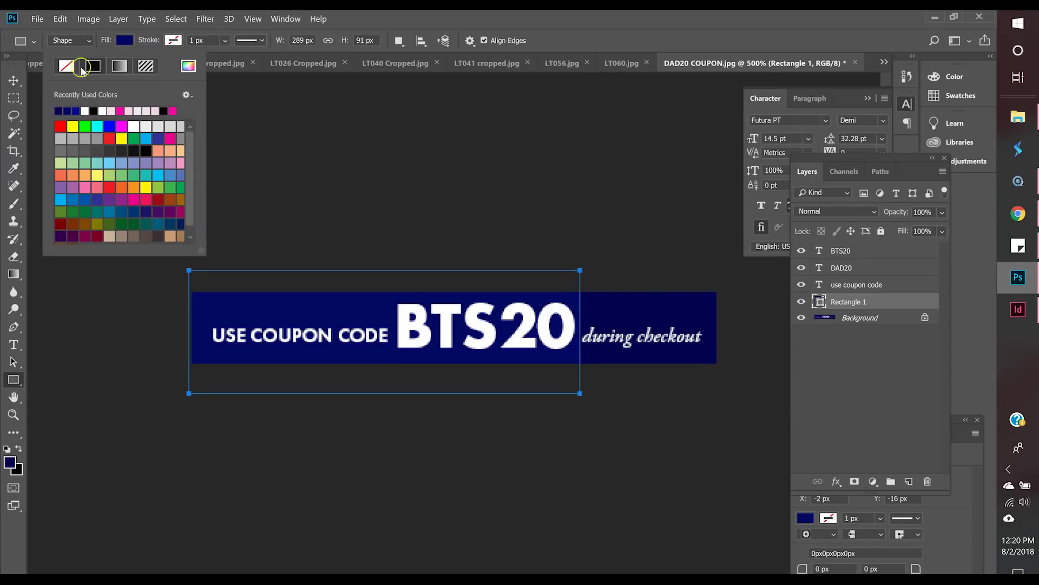
{"action": "key", "text": "v"}
{"action": "left_click", "coordinate": [351, 139]}
Step: Save the banner as a JPEG under a new name with Save As
{"action": "left_click", "coordinate": [37, 18]}
{"action": "left_click", "coordinate": [81, 162]}
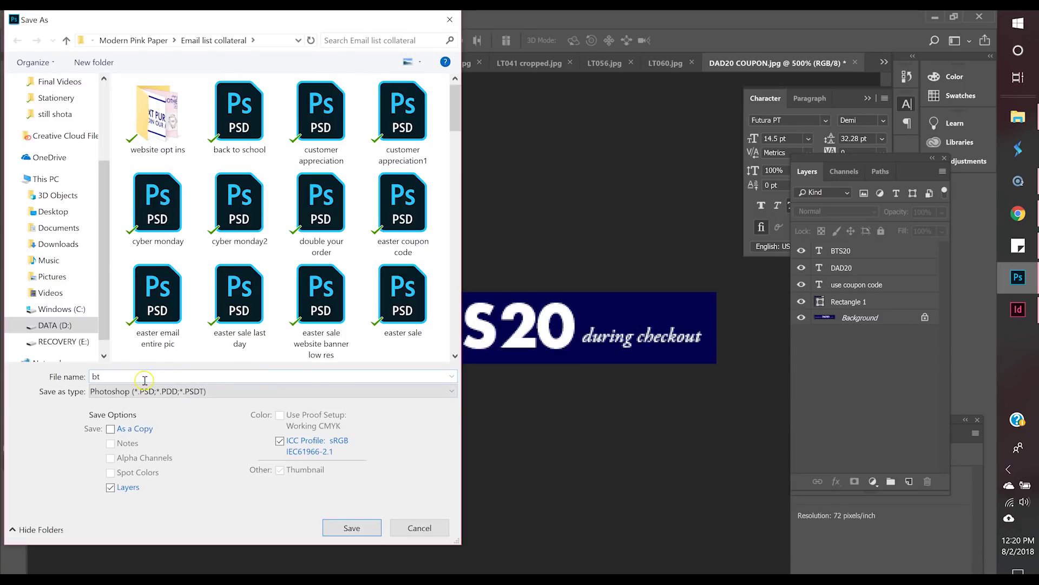
{"action": "left_click", "coordinate": [271, 391]}
{"action": "left_click", "coordinate": [135, 378]}
{"action": "left_click", "coordinate": [349, 528]}
{"action": "key", "text": "Return"}
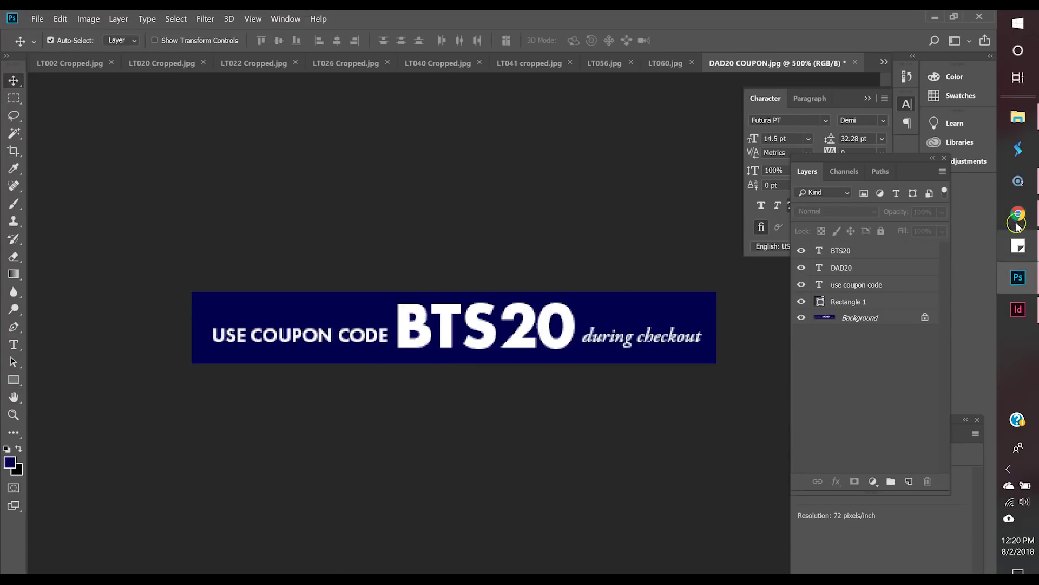
{"action": "left_click", "coordinate": [1018, 214]}
Step: Add a headline block below the hero image, then delete it again
{"action": "left_click_drag", "start_coordinate": [111, 253], "coordinate": [44, 222]}
{"action": "left_click_drag", "start_coordinate": [229, 302], "coordinate": [252, 325]}
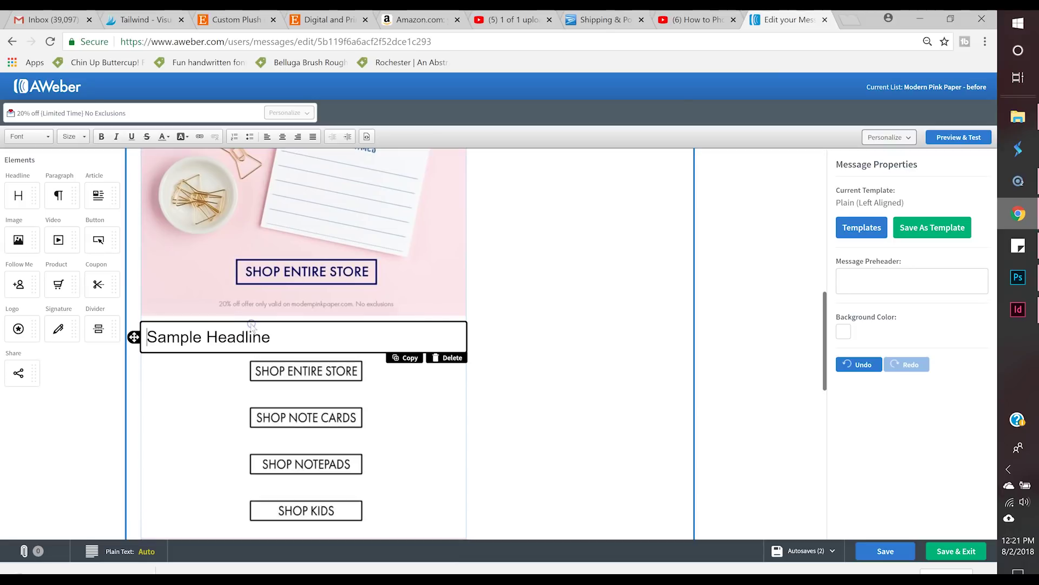
{"action": "left_click", "coordinate": [441, 358]}
Step: Add an image block below the hero with the bts20 coupon file and alt text 'Use Coupon BTS20 during checkout'
{"action": "left_click_drag", "start_coordinate": [21, 239], "coordinate": [303, 347]}
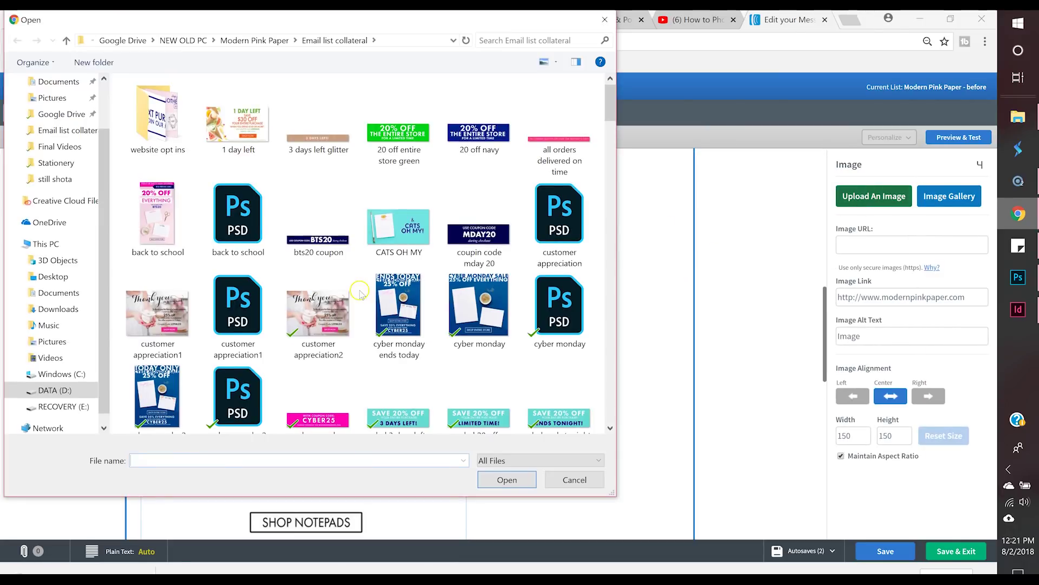
{"action": "left_click", "coordinate": [318, 241]}
{"action": "left_click", "coordinate": [507, 480]}
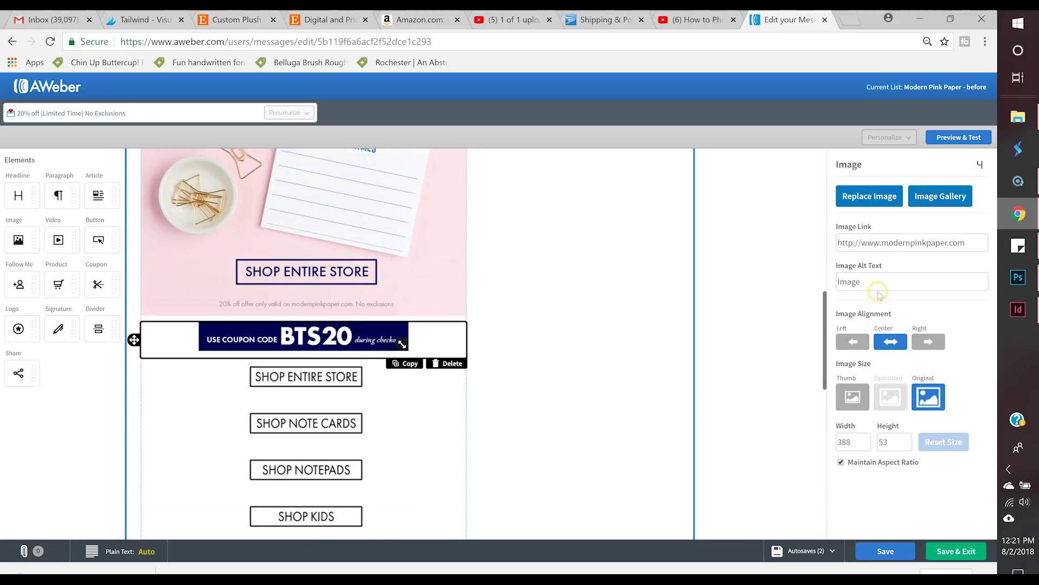
{"action": "left_click", "coordinate": [866, 281]}
{"action": "type", "text": "U"}
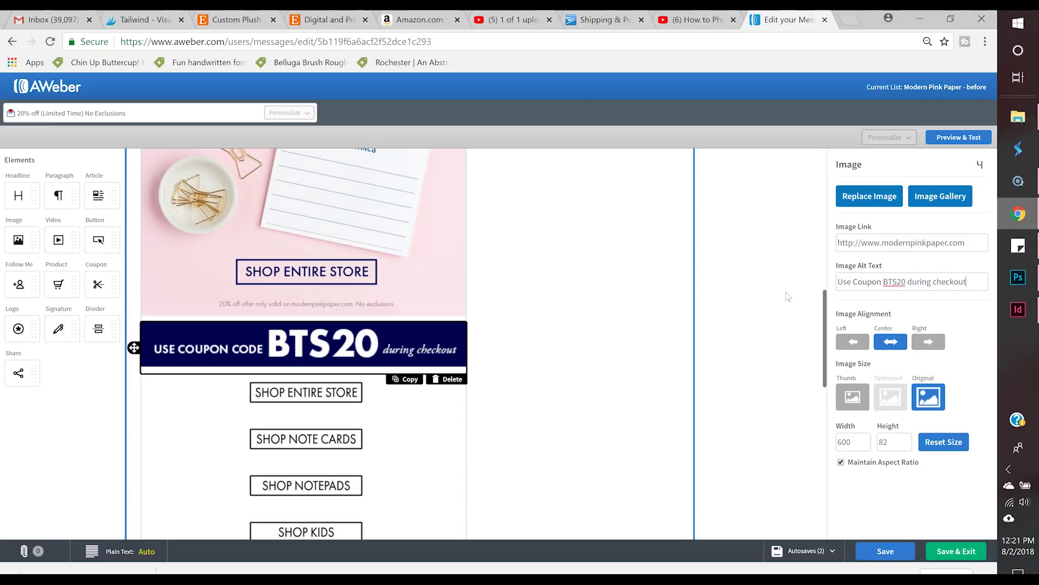
Step: Open the SHOP GIRLS EASTER LOW RES document in Photoshop and check its image size without changes
{"action": "left_click", "coordinate": [538, 231]}
{"action": "scroll", "coordinate": [538, 231], "scroll_direction": "down", "scroll_amount": 5}
{"action": "key", "text": "alt+Tab"}
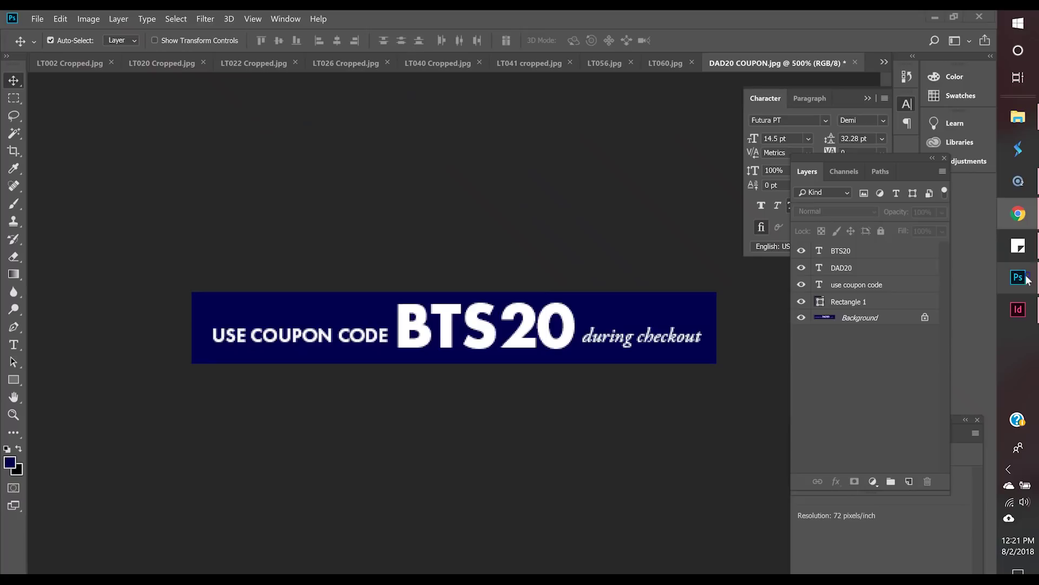
{"action": "left_click", "coordinate": [622, 70]}
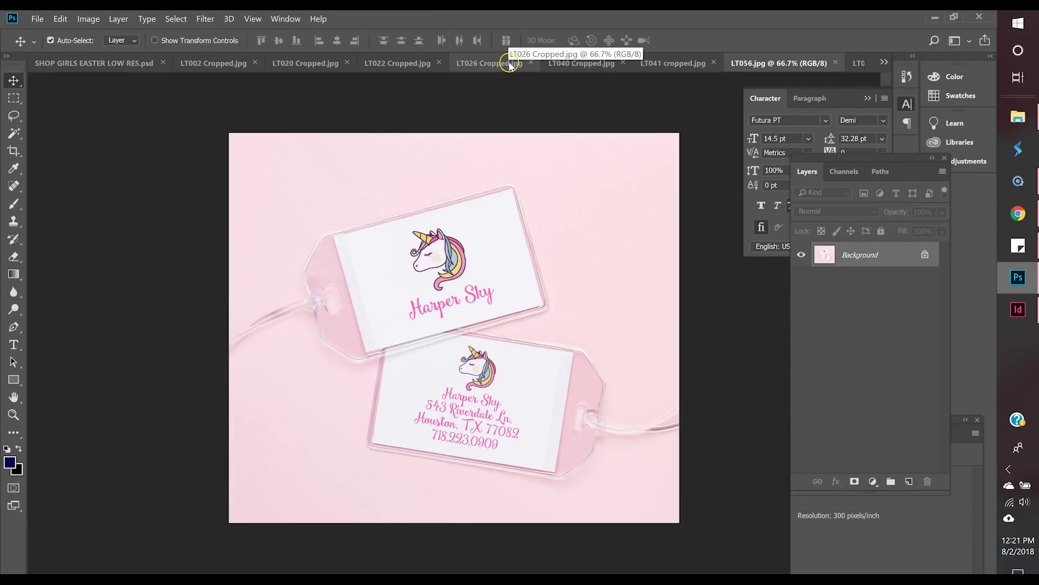
{"action": "left_click", "coordinate": [95, 63]}
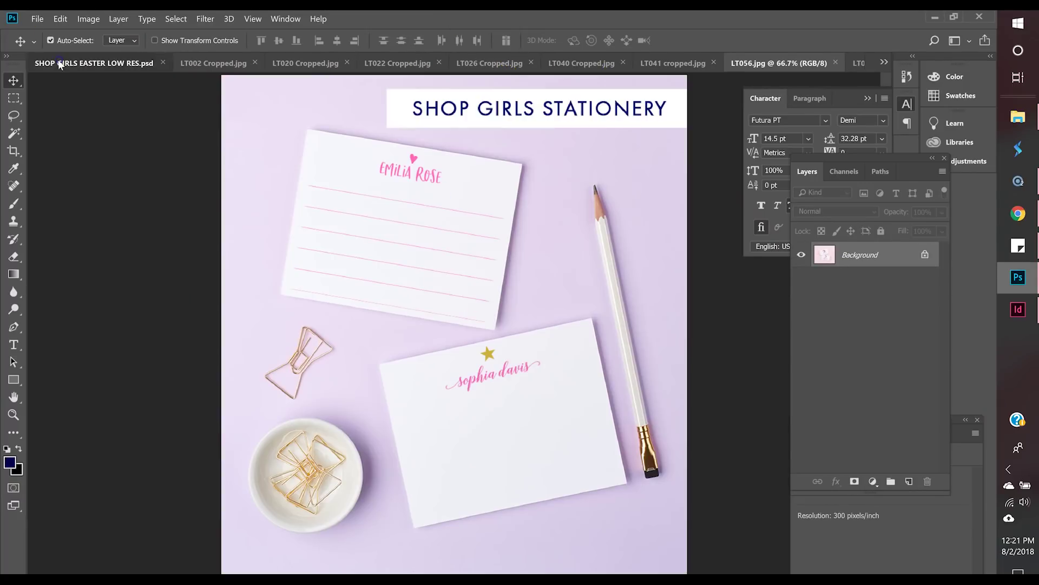
{"action": "left_click", "coordinate": [119, 19]}
{"action": "mouse_move", "coordinate": [88, 19]}
{"action": "left_click", "coordinate": [103, 102]}
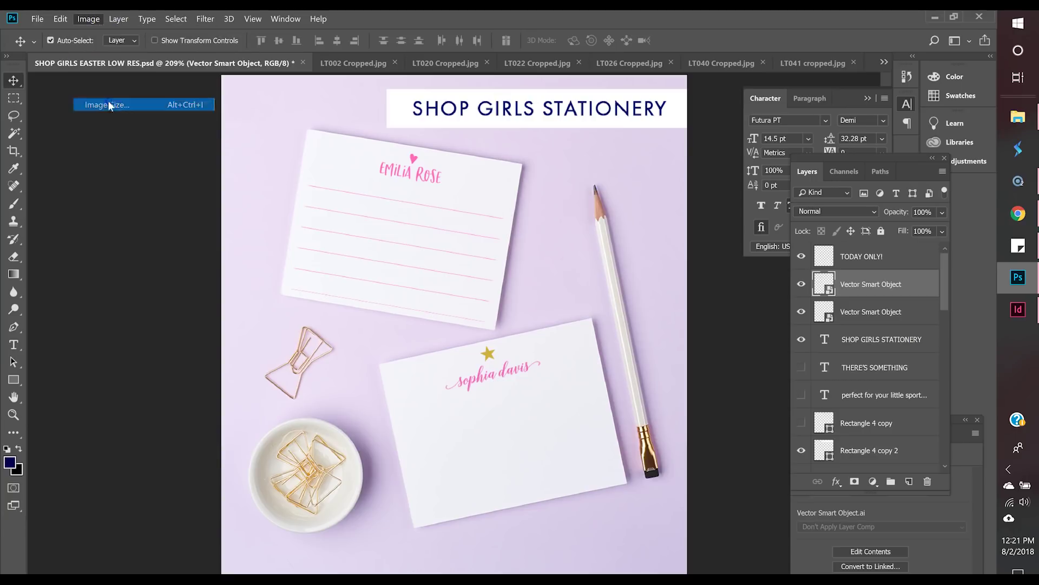
{"action": "left_click", "coordinate": [668, 314]}
Step: Save the girls graphic as a JPEG named 'shop girls statio'
{"action": "left_click", "coordinate": [37, 19]}
{"action": "left_click", "coordinate": [56, 162]}
{"action": "left_click", "coordinate": [217, 391]}
{"action": "left_click", "coordinate": [178, 248]}
{"action": "type", "text": "shop girls stationery"}
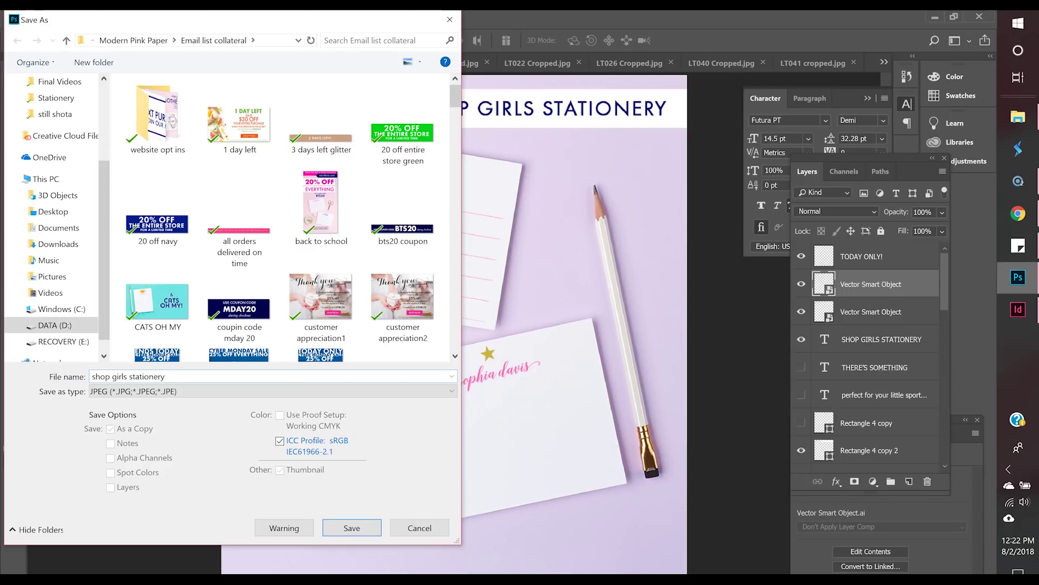
{"action": "key", "text": "Return"}
{"action": "key", "text": "Return"}
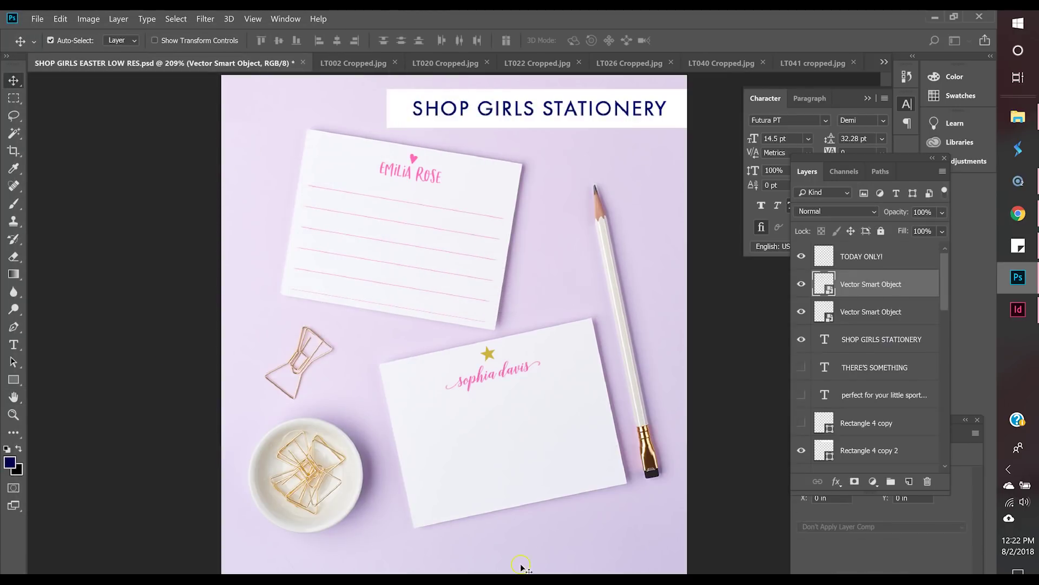
Step: Save the SHOP BOYS stationery document as a JPEG, accepting the default JPEG options
{"action": "left_click", "coordinate": [885, 62]}
{"action": "left_click", "coordinate": [764, 73]}
{"action": "left_click", "coordinate": [37, 18]}
{"action": "left_click", "coordinate": [56, 153]}
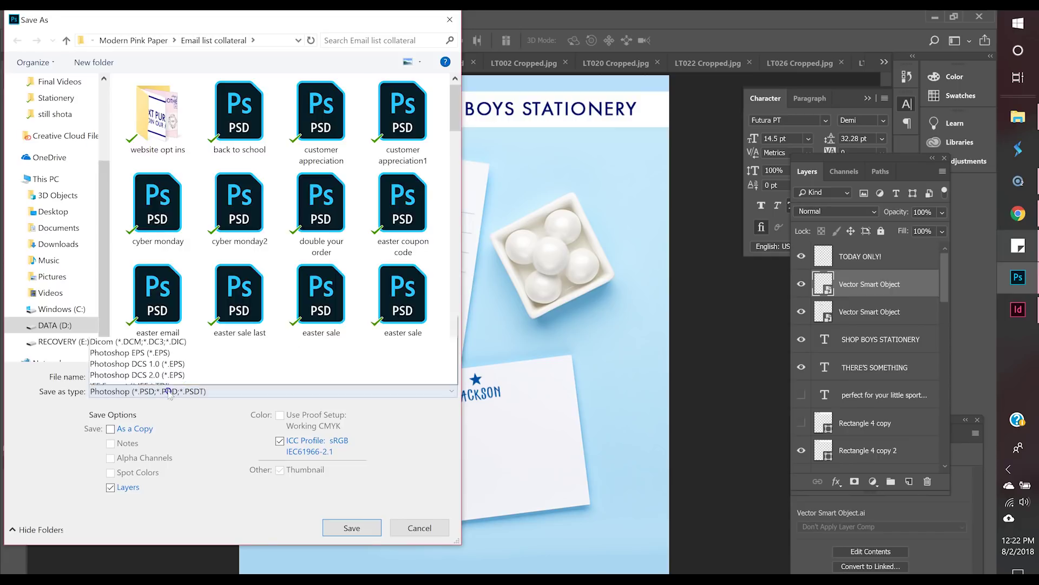
{"action": "key", "text": "Return"}
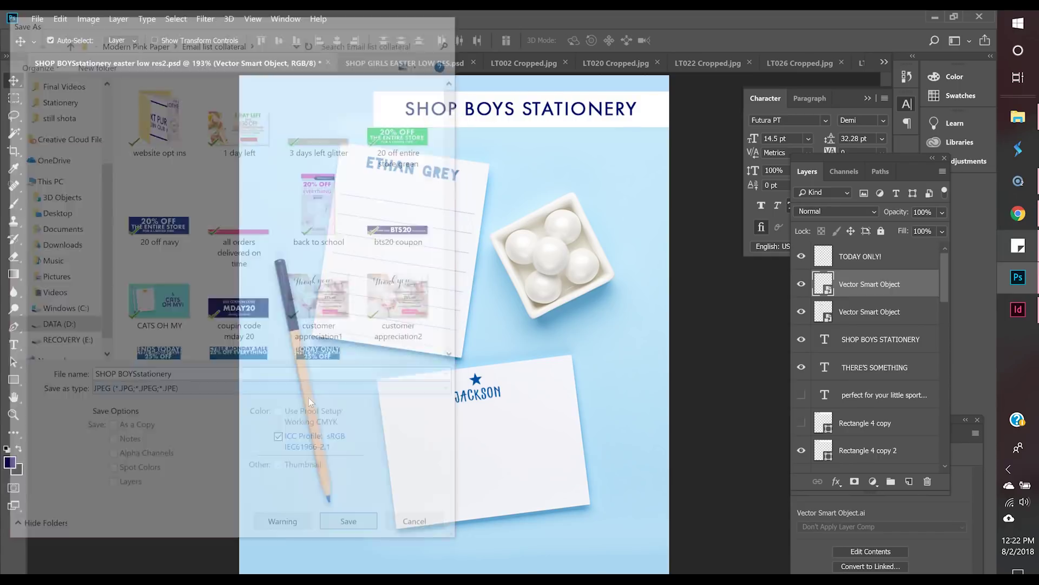
{"action": "key", "text": "Return"}
{"action": "key", "text": "alt+Tab"}
Step: Add an image block below the coupon banner and upload the shop girls stationery image, retrying once
{"action": "scroll", "coordinate": [215, 326], "scroll_direction": "down", "scroll_amount": 10}
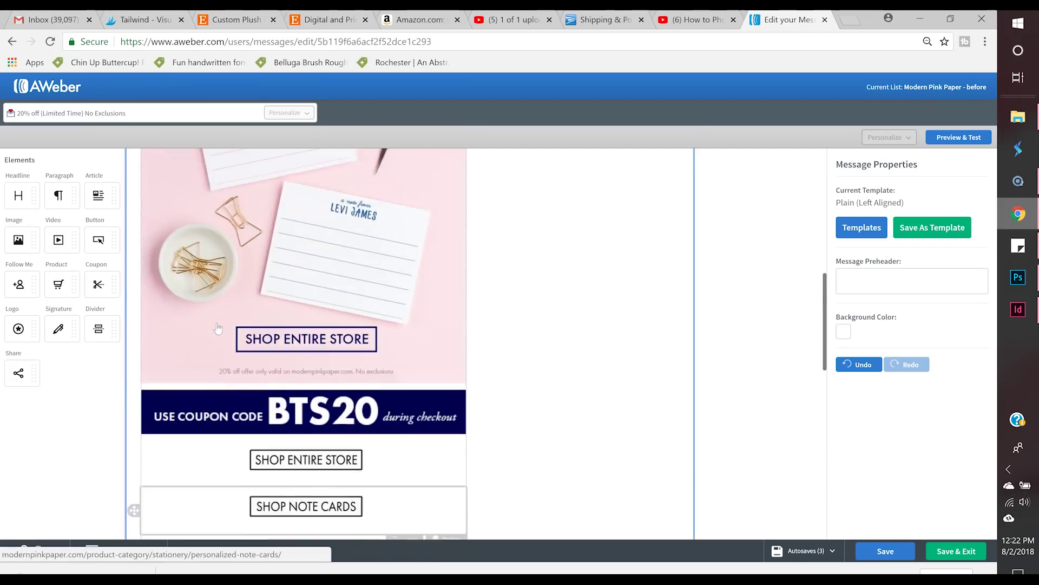
{"action": "left_click_drag", "start_coordinate": [18, 239], "coordinate": [241, 379]}
{"action": "left_click", "coordinate": [862, 208]}
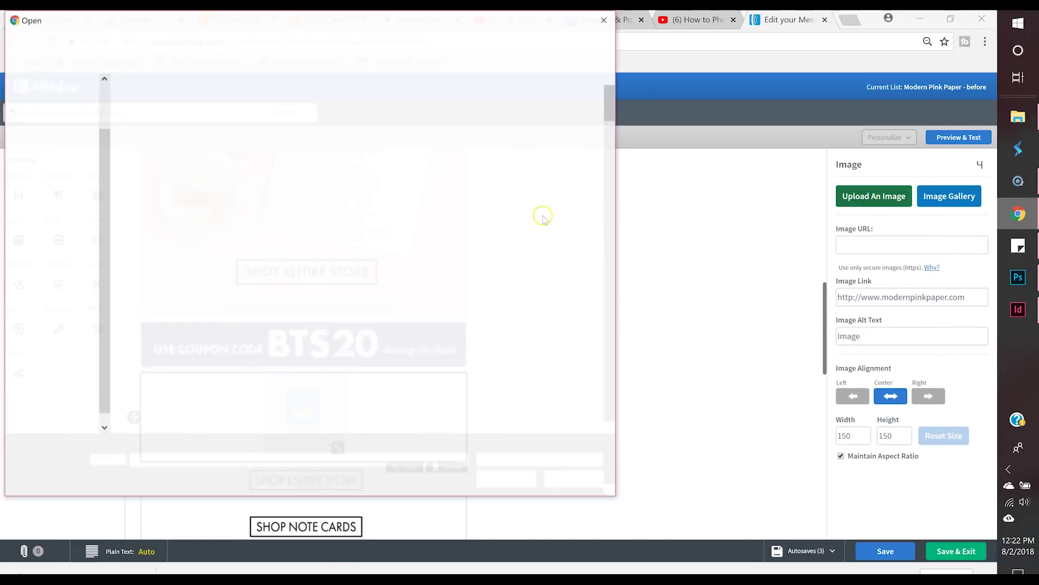
{"action": "scroll", "coordinate": [357, 243], "scroll_direction": "down", "scroll_amount": 10}
{"action": "left_click", "coordinate": [399, 119]}
{"action": "double_click", "coordinate": [560, 119]}
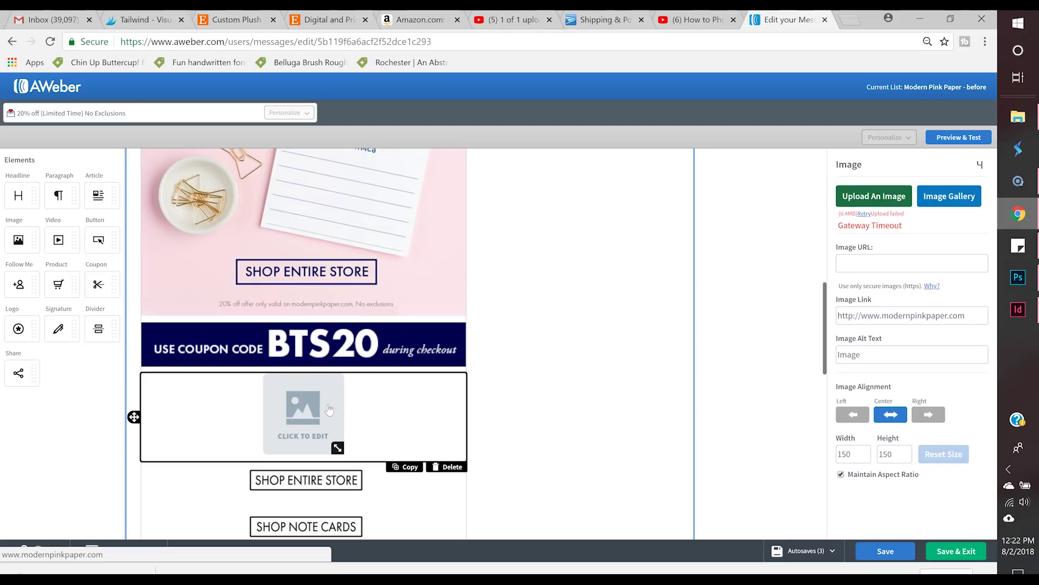
{"action": "left_click", "coordinate": [864, 213]}
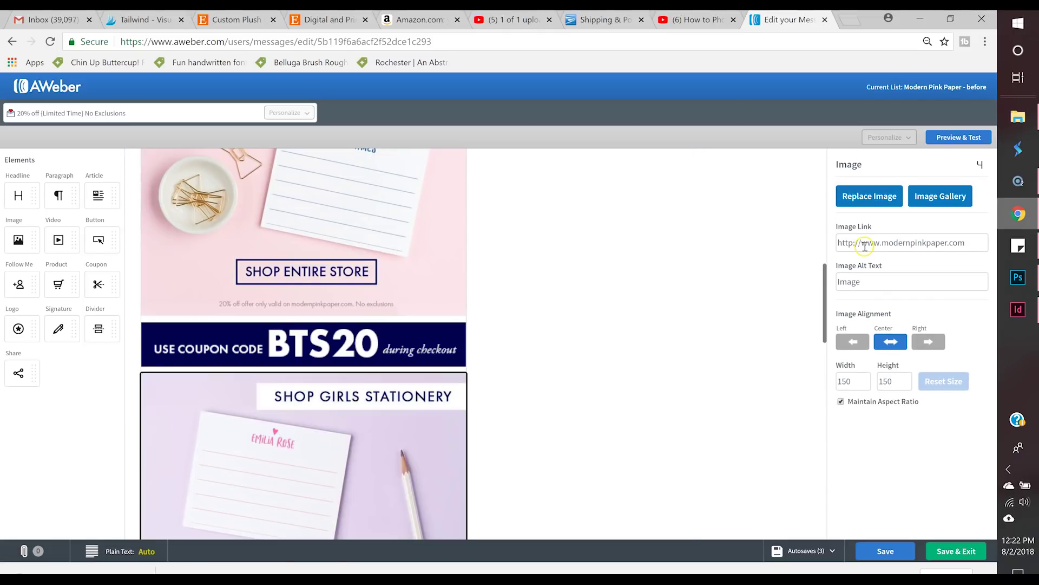
Step: Add another image block beneath it and upload the SHOP BOYSstationery image
{"action": "scroll", "coordinate": [479, 359], "scroll_direction": "down", "scroll_amount": 5}
{"action": "left_click_drag", "start_coordinate": [38, 250], "coordinate": [203, 325]}
{"action": "left_click", "coordinate": [873, 196]}
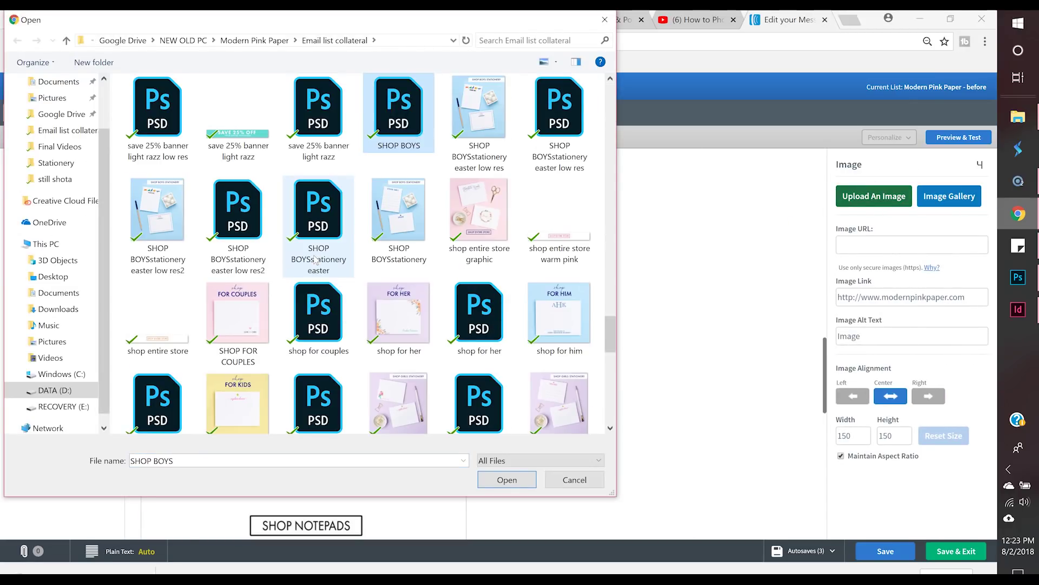
{"action": "left_click", "coordinate": [399, 211]}
{"action": "left_click", "coordinate": [507, 480]}
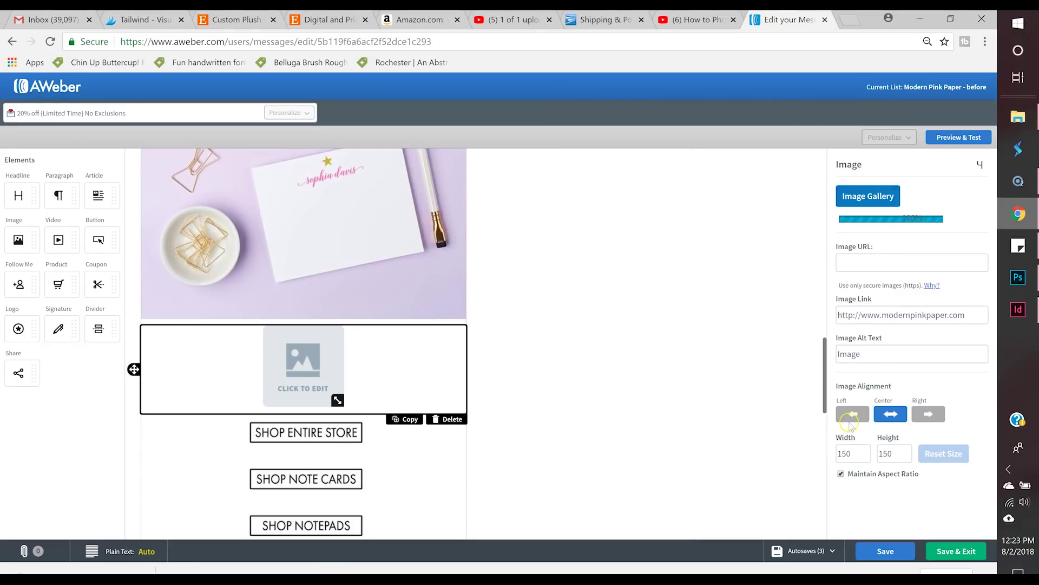
Step: Open modernpinkpaper.com in a new tab, search for 'boys' and sort results by popularity
{"action": "left_click", "coordinate": [854, 21]}
{"action": "type", "text": "m"}
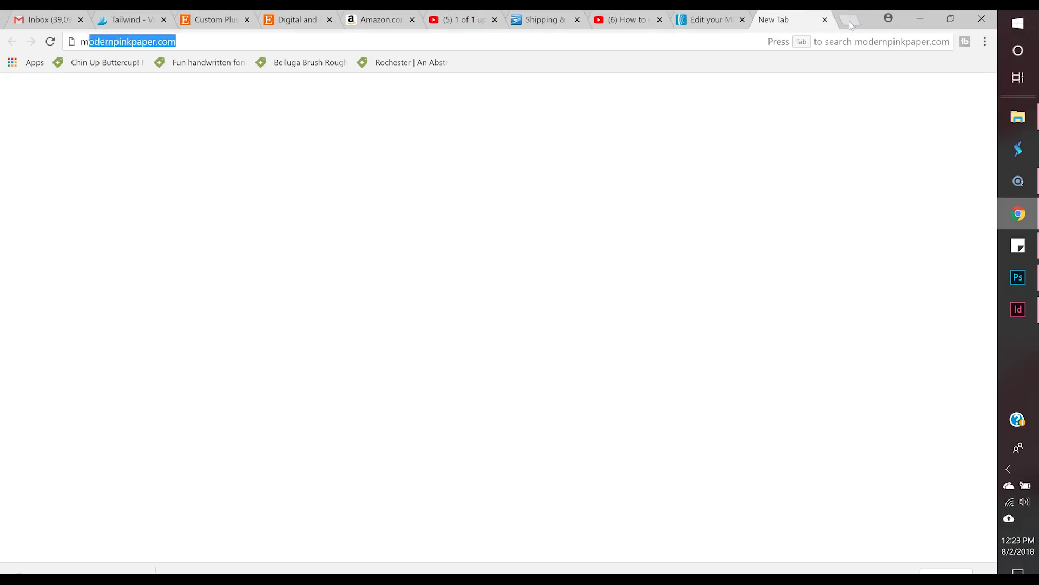
{"action": "key", "text": "Return"}
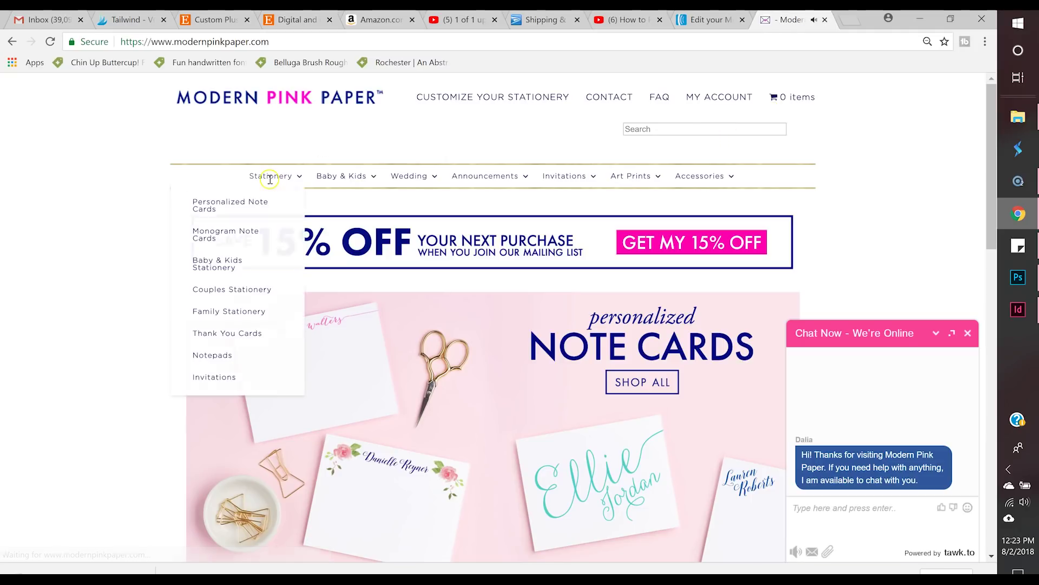
{"action": "left_click", "coordinate": [690, 132]}
{"action": "type", "text": "boys"}
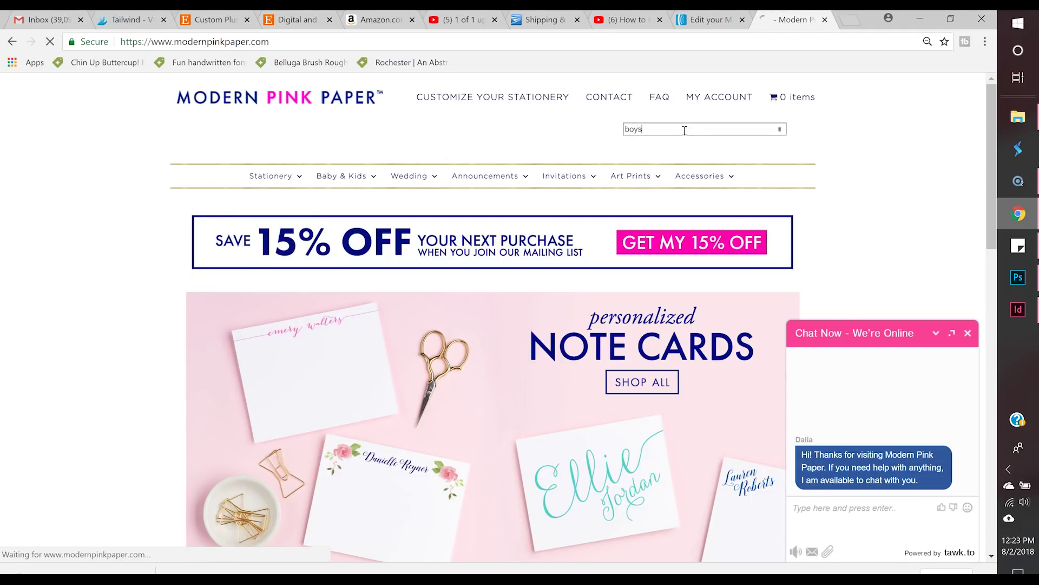
{"action": "scroll", "coordinate": [585, 80], "scroll_direction": "down", "scroll_amount": 5}
{"action": "scroll", "coordinate": [586, 81], "scroll_direction": "up", "scroll_amount": 5}
{"action": "left_click", "coordinate": [741, 259]}
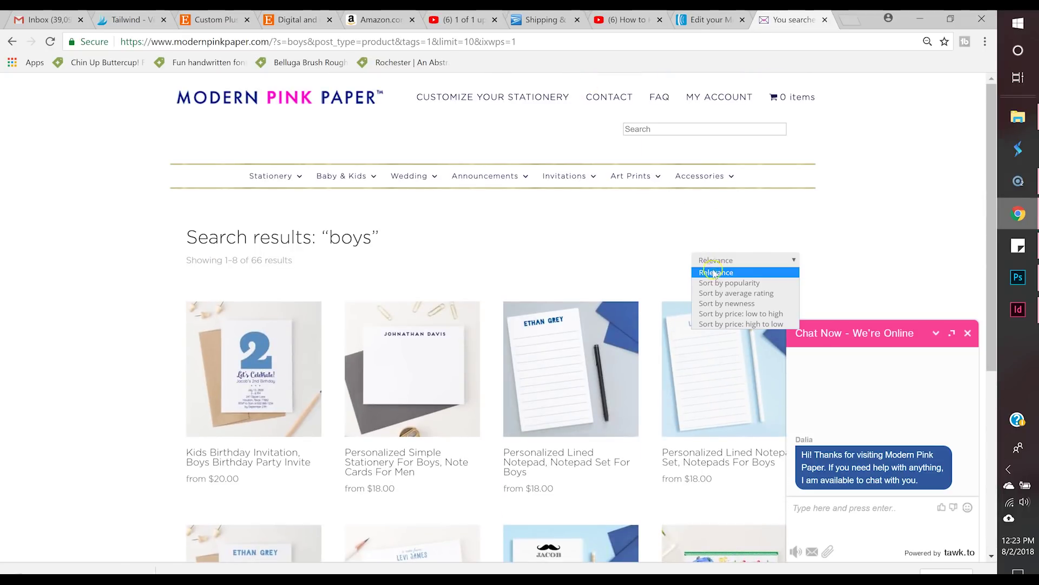
{"action": "left_click", "coordinate": [720, 278]}
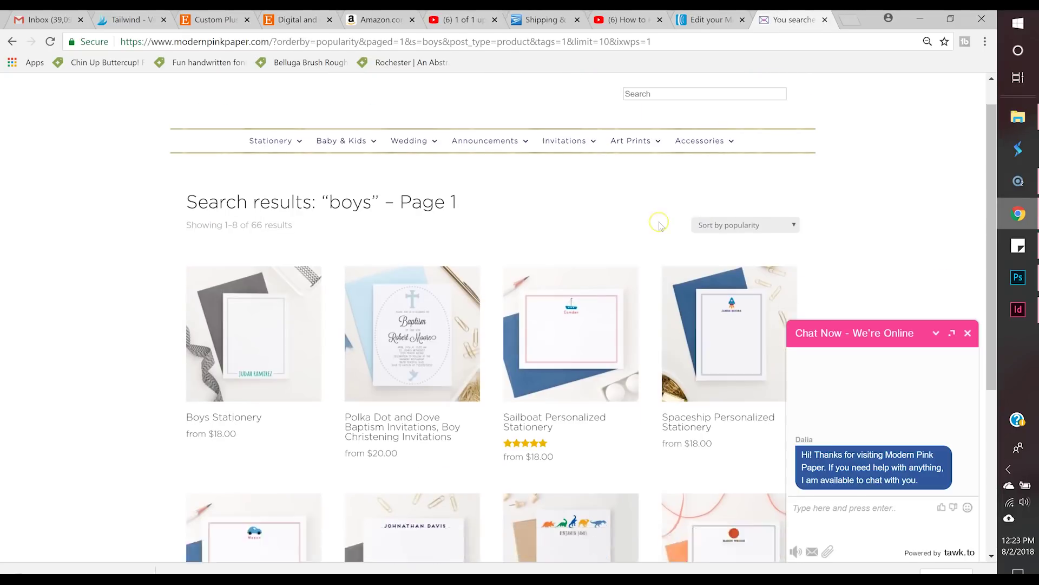
Step: Search the shop for 'boys note cards' and browse results pages 1 through 4
{"action": "left_click", "coordinate": [685, 129]}
{"action": "type", "text": "boys note c"}
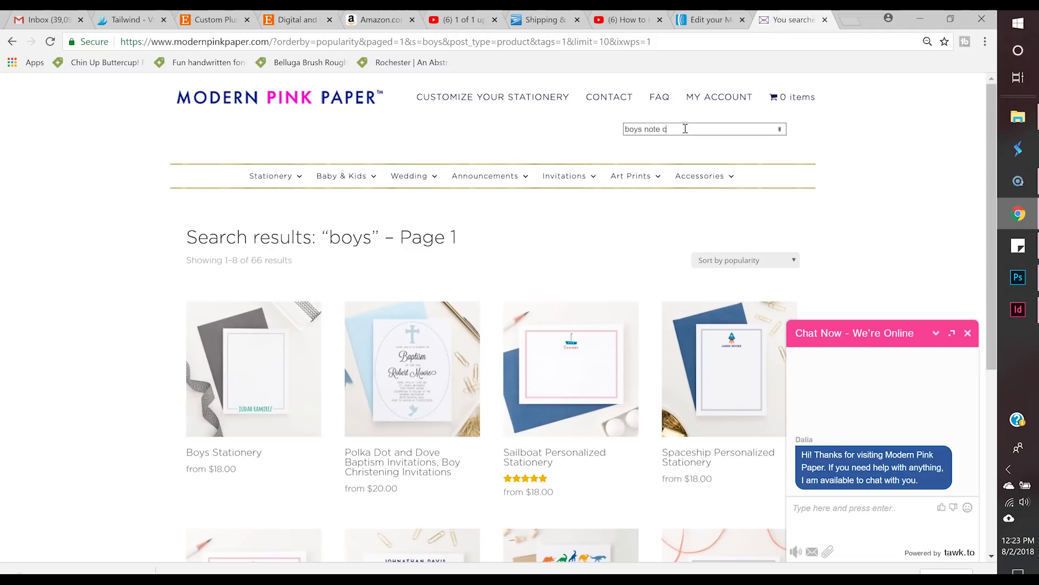
{"action": "type", "text": "ards"}
{"action": "key", "text": "Return"}
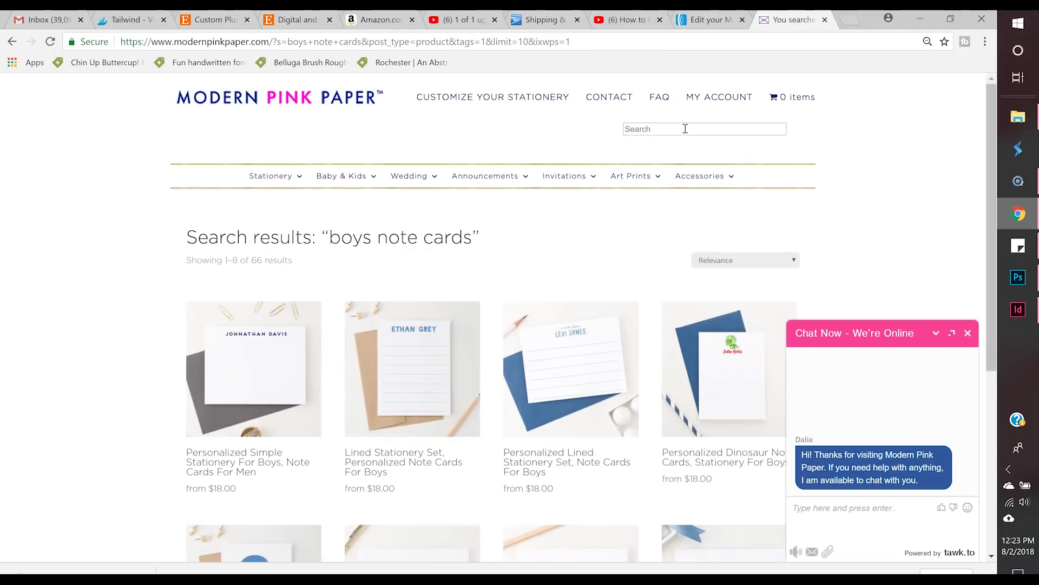
{"action": "scroll", "coordinate": [499, 418], "scroll_direction": "down", "scroll_amount": 6}
{"action": "left_click", "coordinate": [440, 462]}
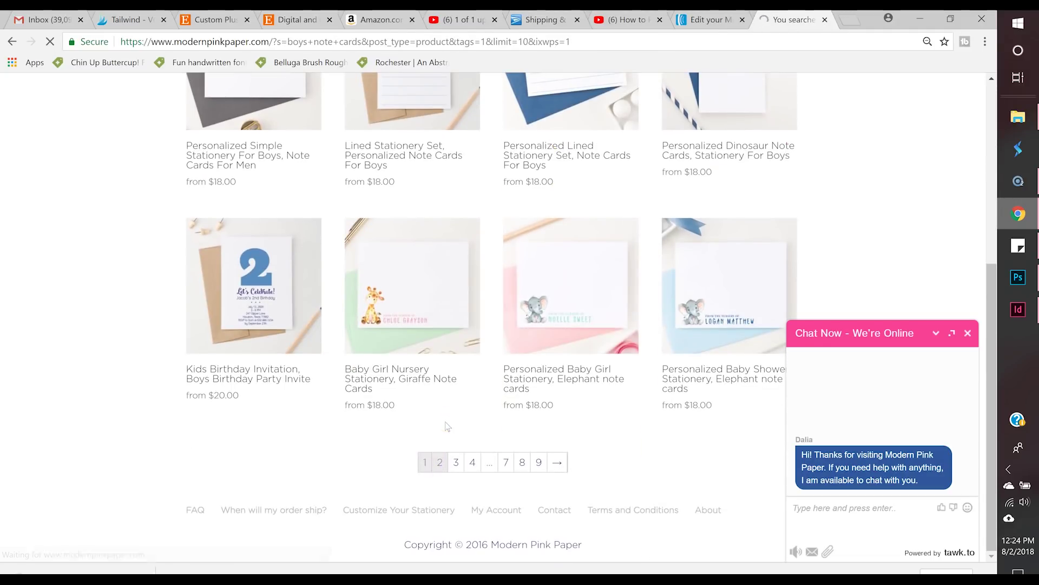
{"action": "scroll", "coordinate": [448, 426], "scroll_direction": "down", "scroll_amount": 6}
{"action": "left_click", "coordinate": [457, 462]}
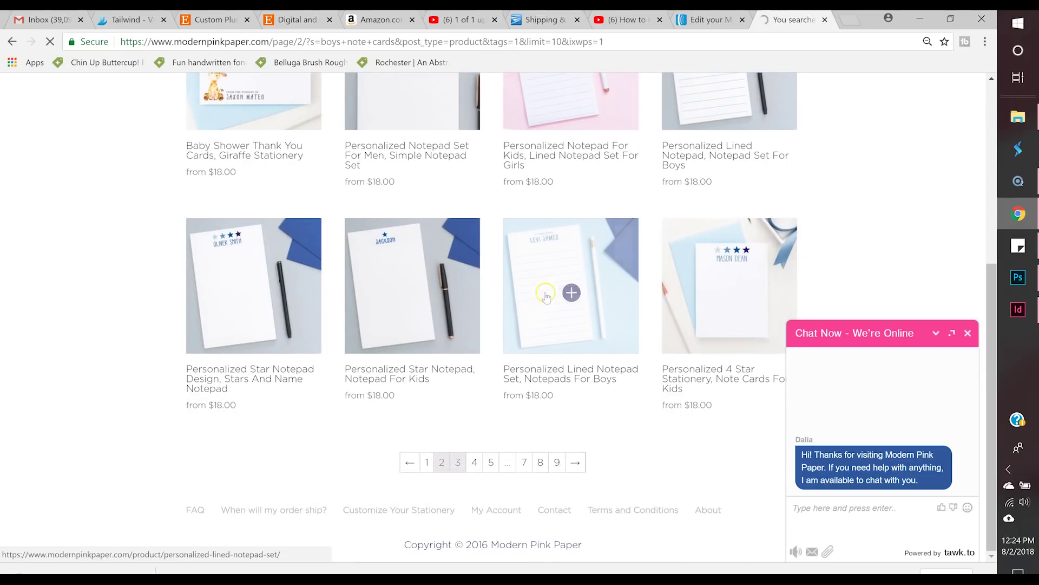
{"action": "scroll", "coordinate": [639, 198], "scroll_direction": "down", "scroll_amount": 2}
{"action": "scroll", "coordinate": [639, 198], "scroll_direction": "down", "scroll_amount": 3}
{"action": "left_click", "coordinate": [475, 462]}
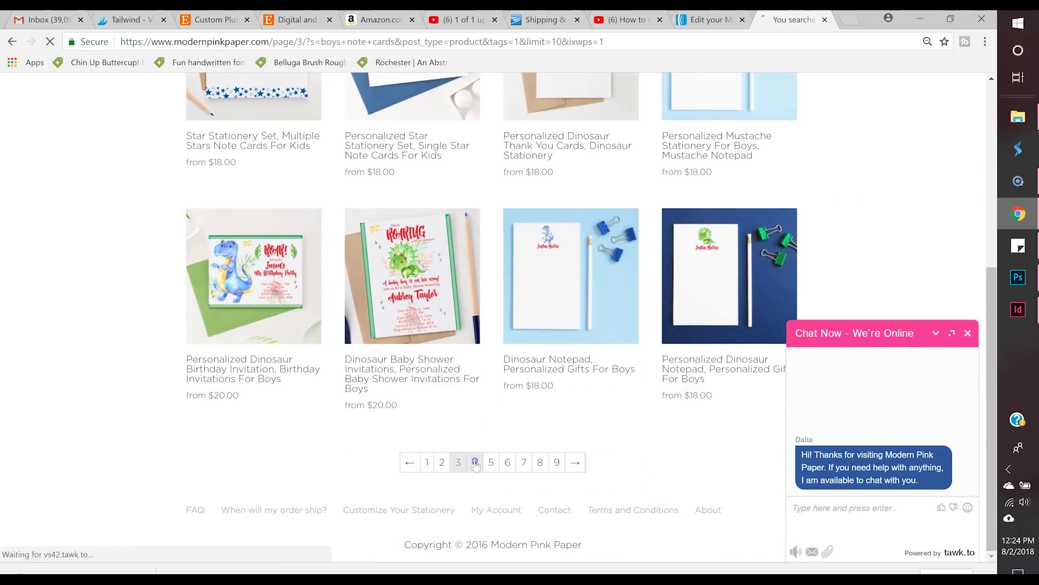
{"action": "scroll", "coordinate": [542, 374], "scroll_direction": "down", "scroll_amount": 8}
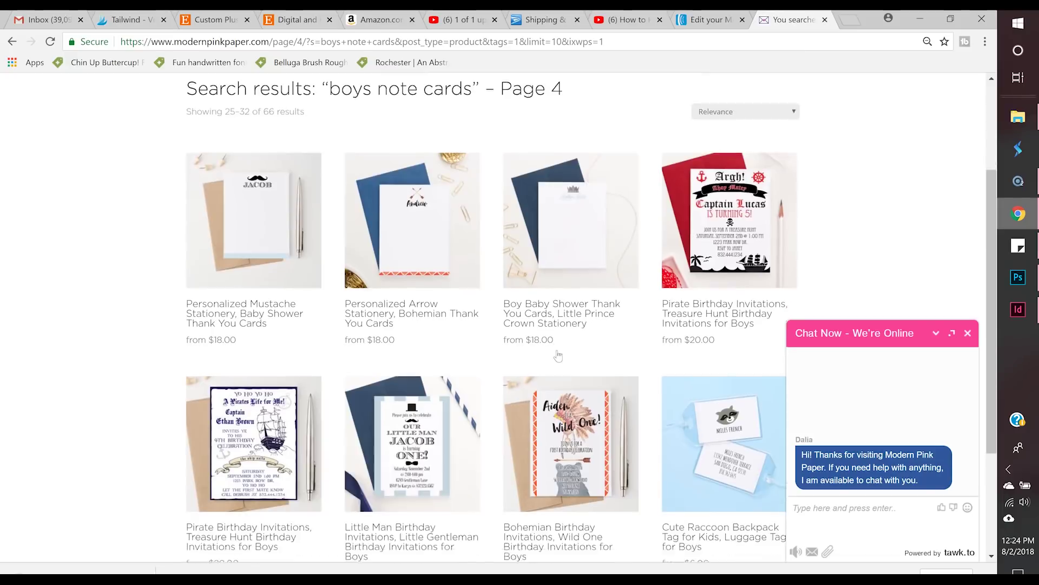
{"action": "left_click", "coordinate": [427, 462]}
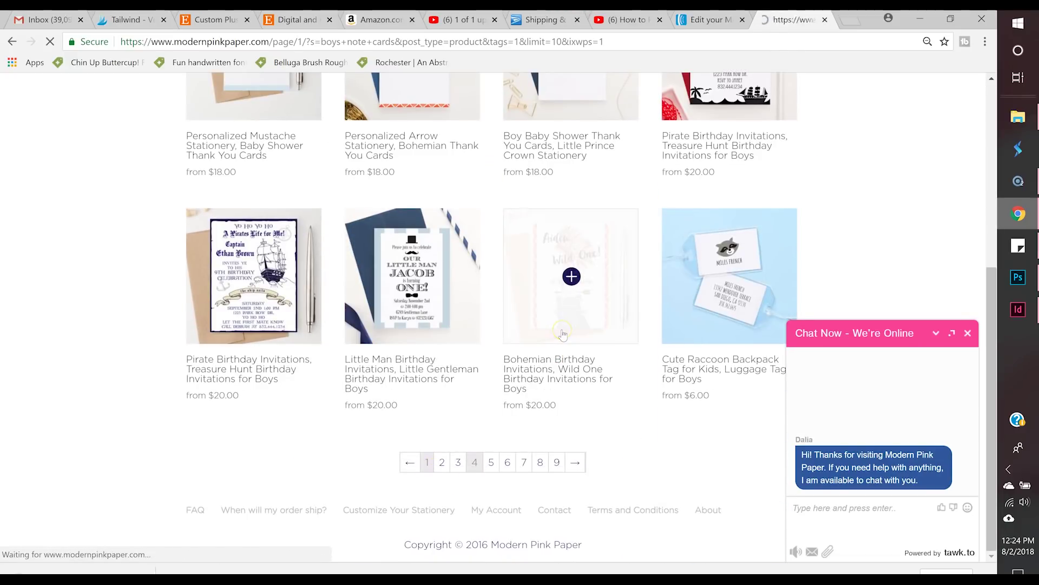
Step: Open the Baby & Kids Stationery category, then select the SHOP BOYS STATIONERY image's link in the email
{"action": "left_click", "coordinate": [269, 39]}
{"action": "mouse_move", "coordinate": [270, 176]}
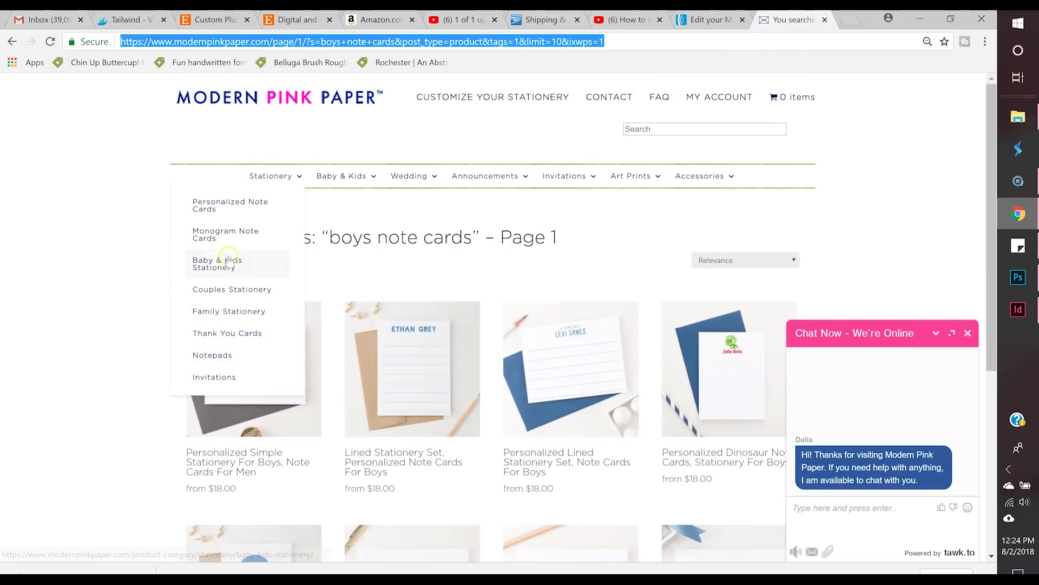
{"action": "left_click", "coordinate": [226, 265]}
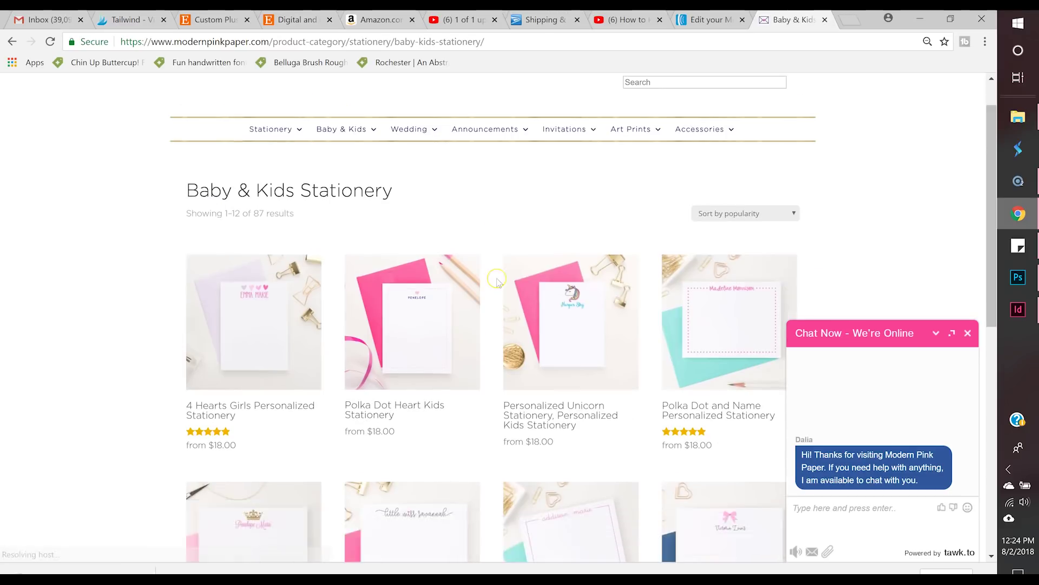
{"action": "left_click", "coordinate": [704, 19]}
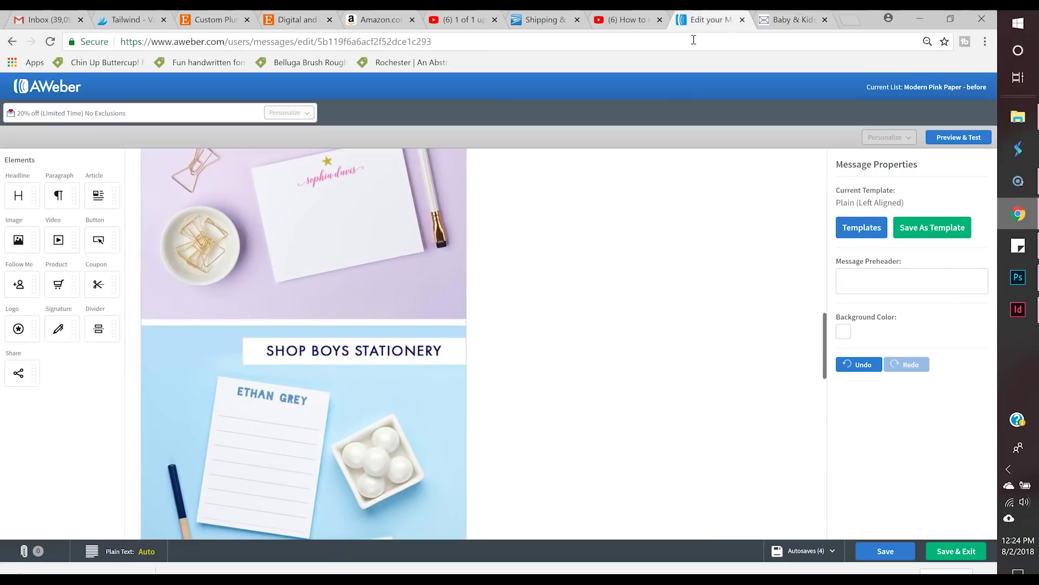
{"action": "left_click", "coordinate": [513, 324]}
{"action": "triple_click", "coordinate": [938, 242]}
Step: Browse the girls note cards results and copy that results page URL
{"action": "left_click", "coordinate": [761, 23]}
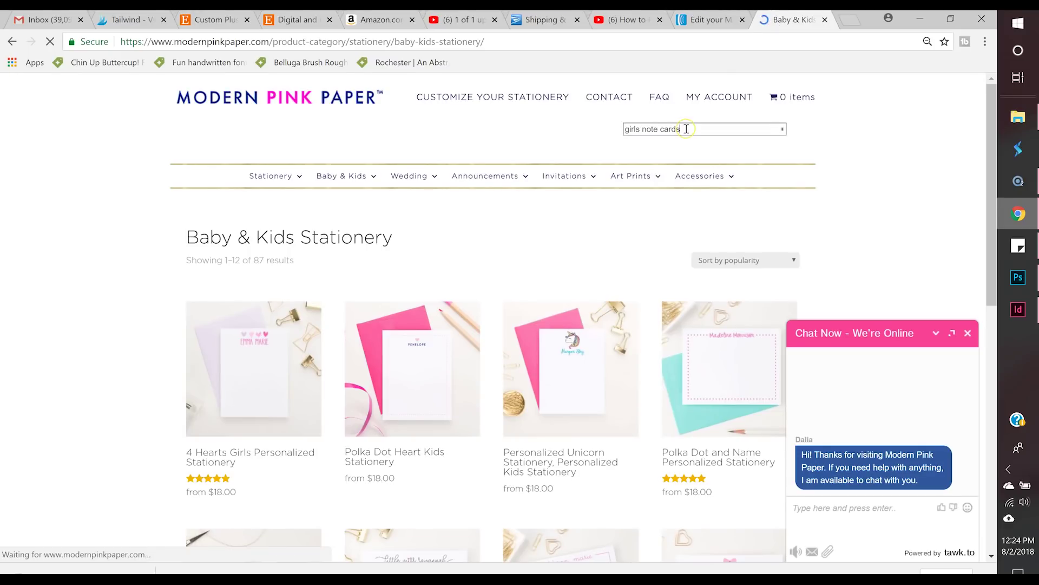
{"action": "scroll", "coordinate": [661, 355], "scroll_direction": "down", "scroll_amount": 6}
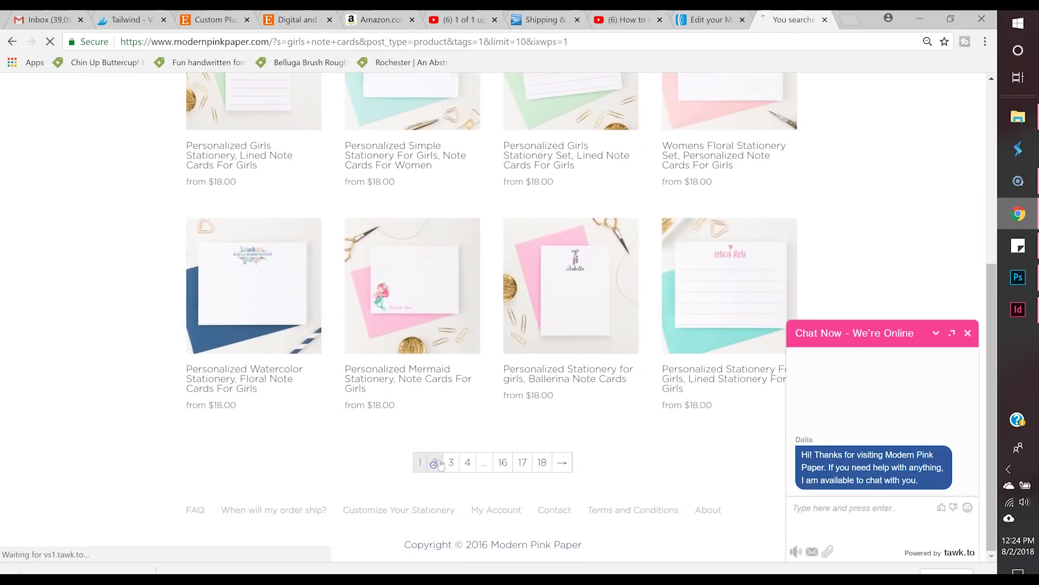
{"action": "scroll", "coordinate": [662, 355], "scroll_direction": "up", "scroll_amount": 6}
{"action": "scroll", "coordinate": [661, 354], "scroll_direction": "down", "scroll_amount": 3}
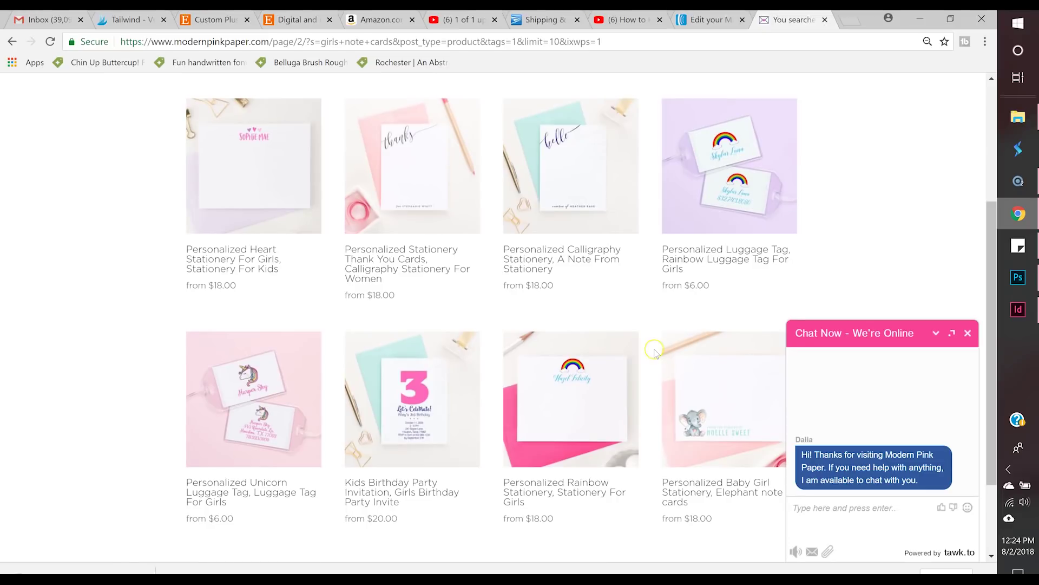
{"action": "scroll", "coordinate": [654, 351], "scroll_direction": "down", "scroll_amount": 3}
{"action": "scroll", "coordinate": [654, 351], "scroll_direction": "up", "scroll_amount": 6}
{"action": "scroll", "coordinate": [654, 351], "scroll_direction": "down", "scroll_amount": 6}
{"action": "left_click", "coordinate": [421, 462]}
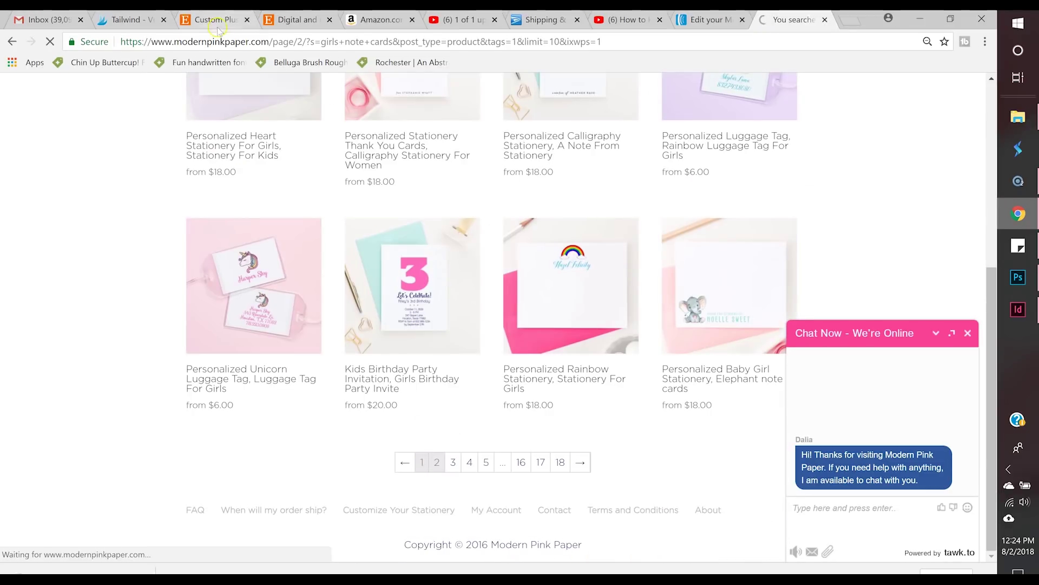
{"action": "left_click", "coordinate": [214, 42]}
{"action": "left_click", "coordinate": [716, 19]}
Step: Replace the image link and give the boys stationery image alt text 'shop boys stationery'
{"action": "triple_click", "coordinate": [936, 242]}
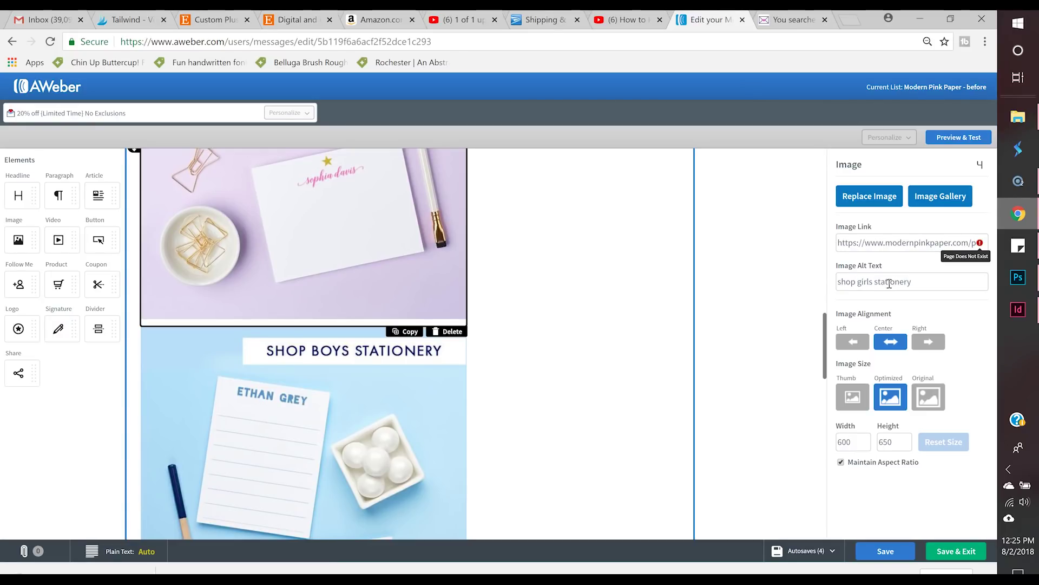
{"action": "left_click", "coordinate": [415, 421]}
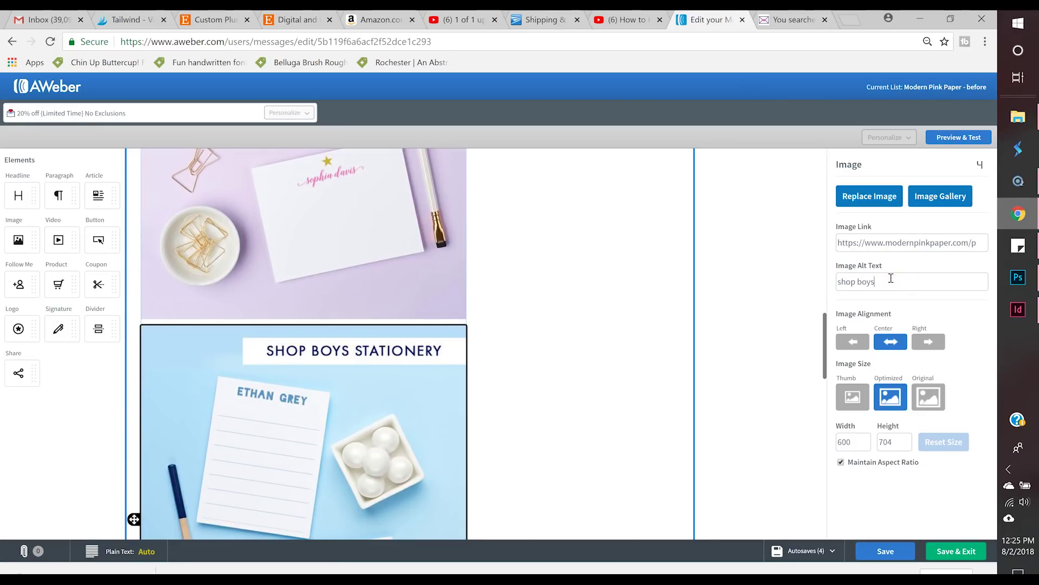
{"action": "scroll", "coordinate": [737, 313], "scroll_direction": "down", "scroll_amount": 7}
{"action": "left_click_drag", "start_coordinate": [279, 422], "coordinate": [344, 425]}
Step: Move SHOP NOTEPADS to the top and SHOP ENTIRE STORE below SHOP KIDS
{"action": "left_click_drag", "start_coordinate": [135, 420], "coordinate": [132, 325]}
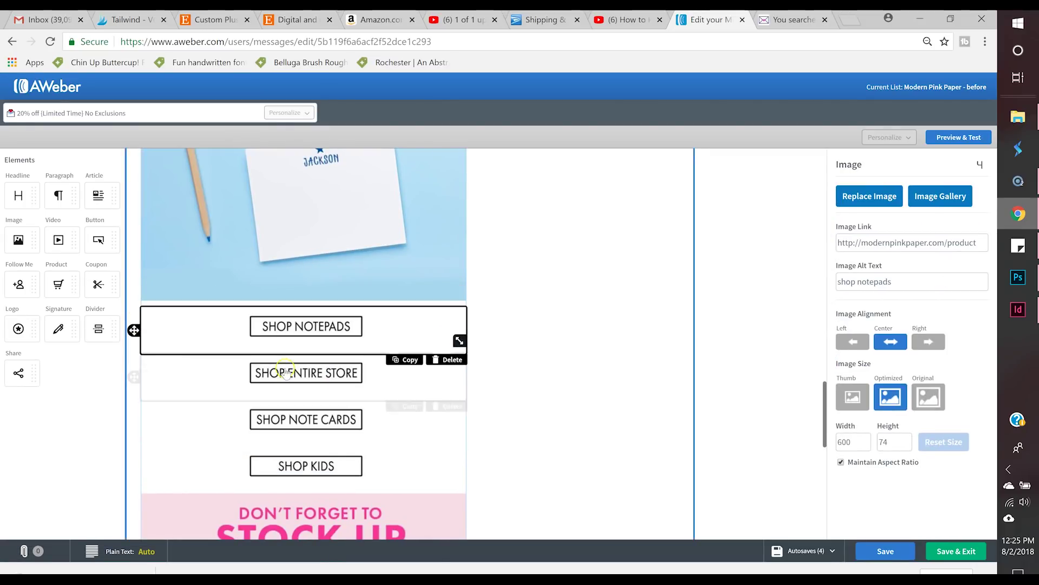
{"action": "left_click_drag", "start_coordinate": [138, 376], "coordinate": [140, 519]}
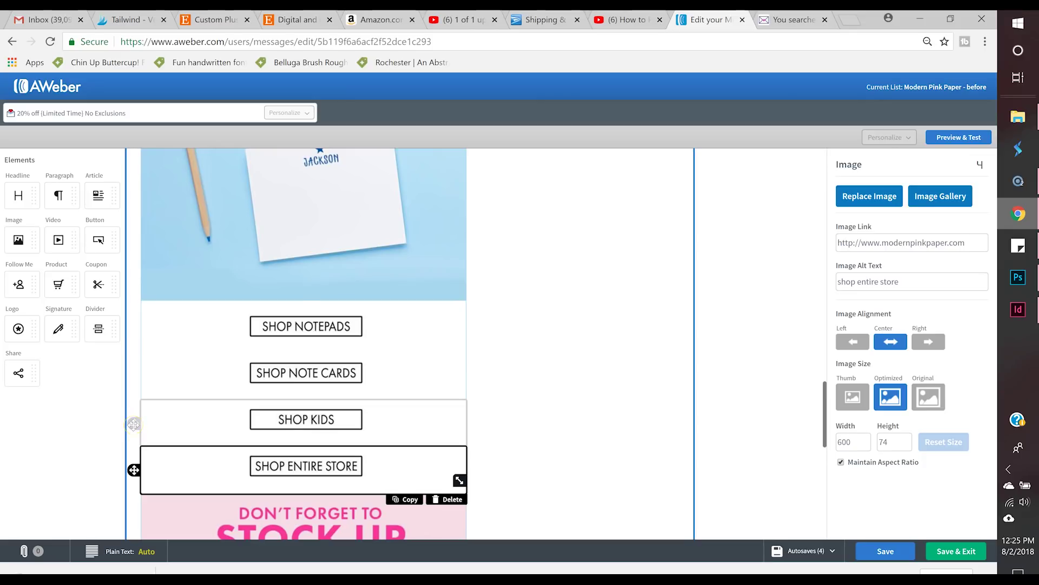
{"action": "scroll", "coordinate": [563, 312], "scroll_direction": "up", "scroll_amount": 20}
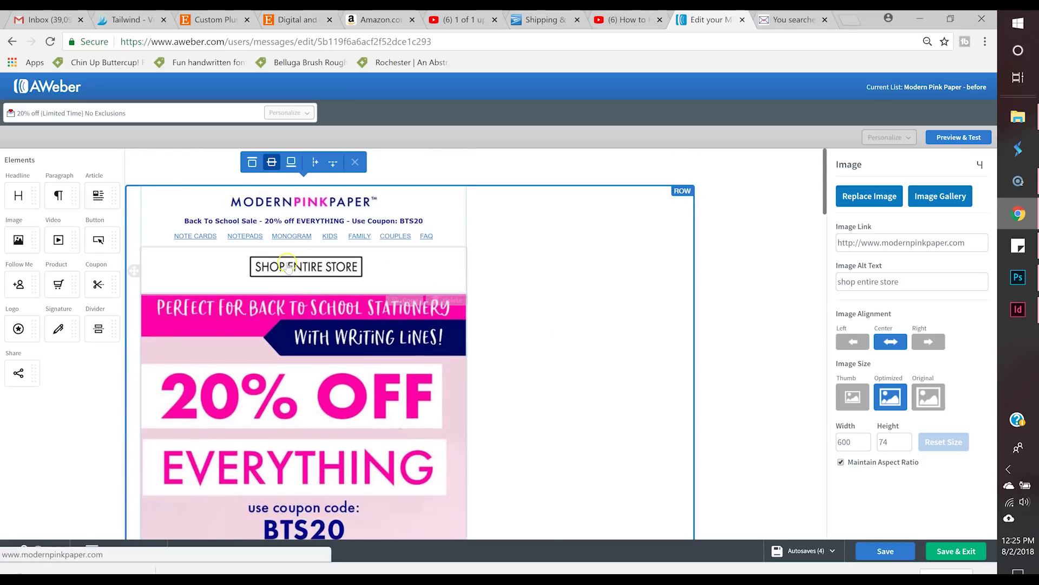
{"action": "scroll", "coordinate": [336, 270], "scroll_direction": "down", "scroll_amount": 10}
{"action": "scroll", "coordinate": [336, 270], "scroll_direction": "up", "scroll_amount": 11}
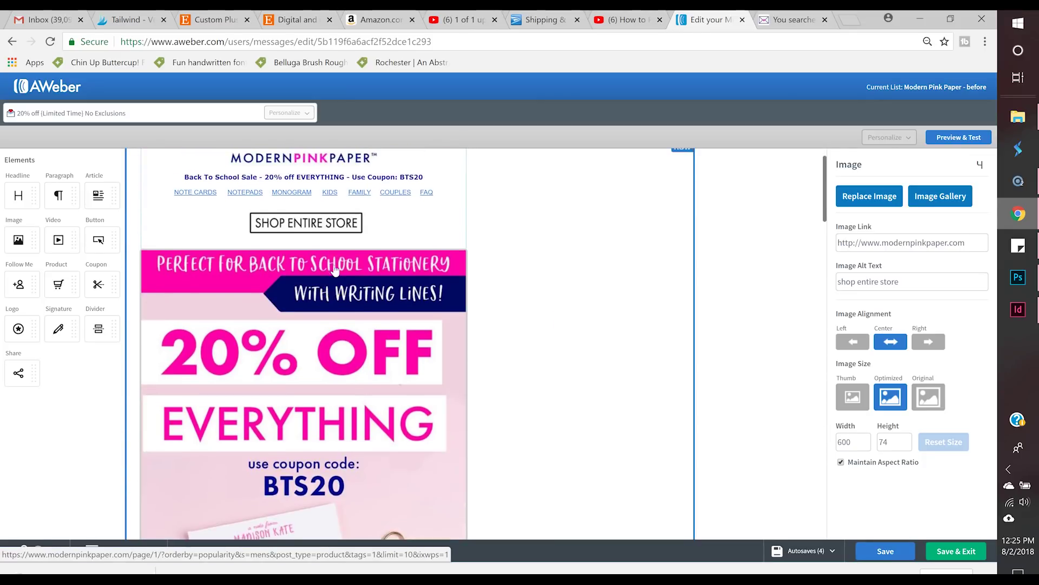
{"action": "left_click", "coordinate": [132, 267]}
{"action": "scroll", "coordinate": [495, 267], "scroll_direction": "down", "scroll_amount": 6}
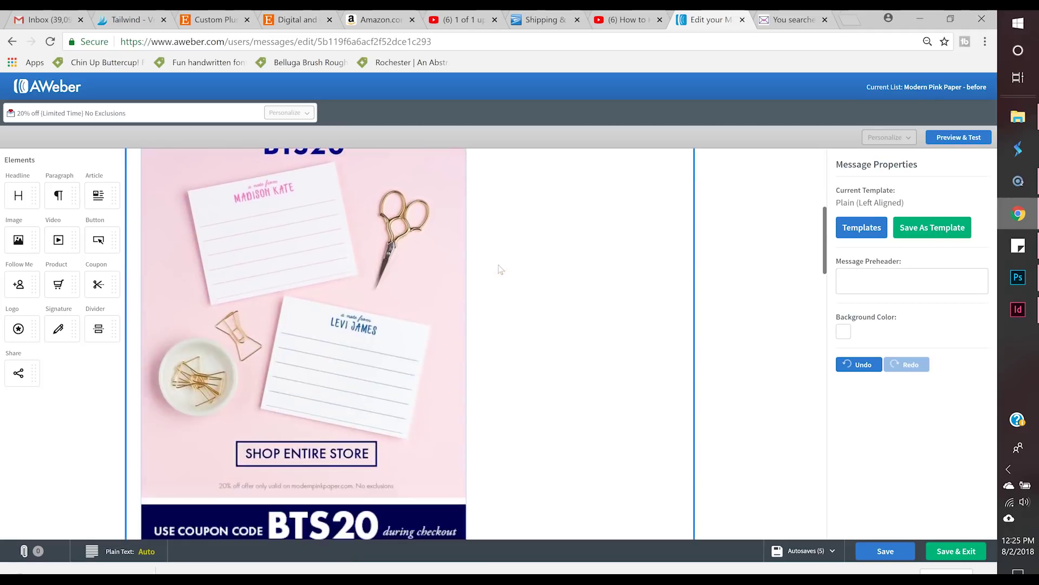
{"action": "scroll", "coordinate": [500, 269], "scroll_direction": "down", "scroll_amount": 15}
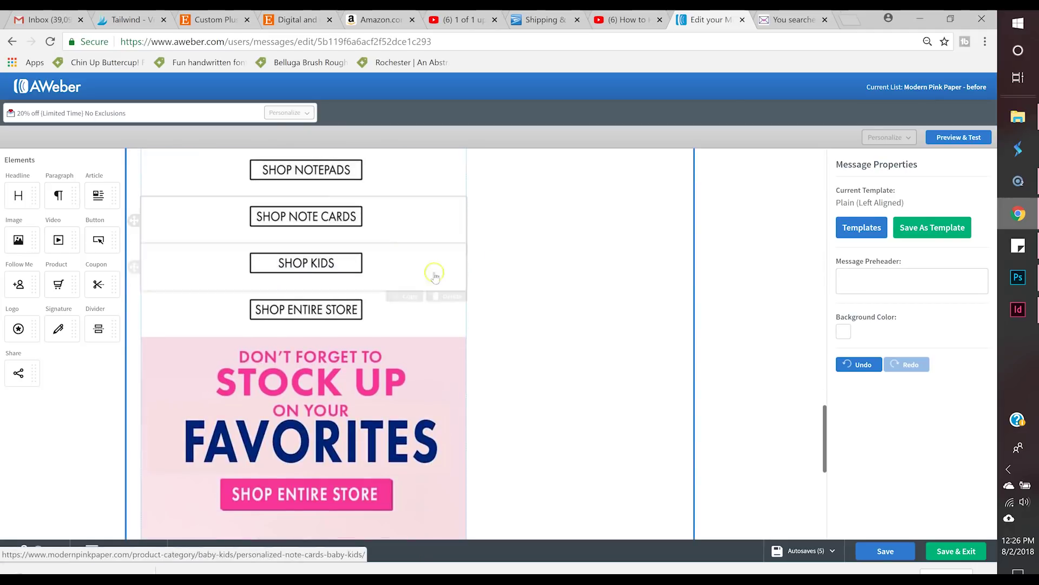
{"action": "scroll", "coordinate": [351, 303], "scroll_direction": "down", "scroll_amount": 9}
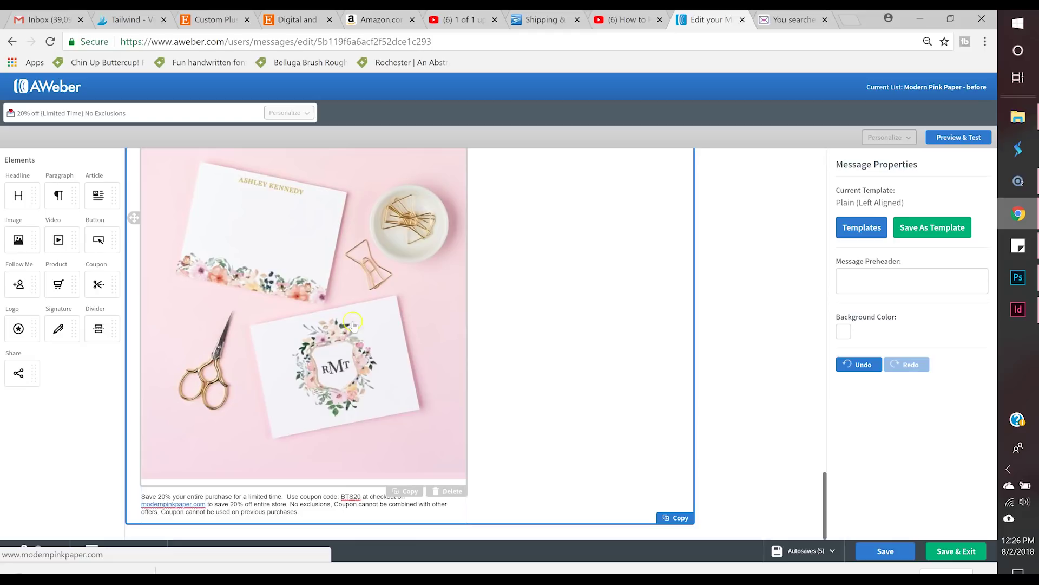
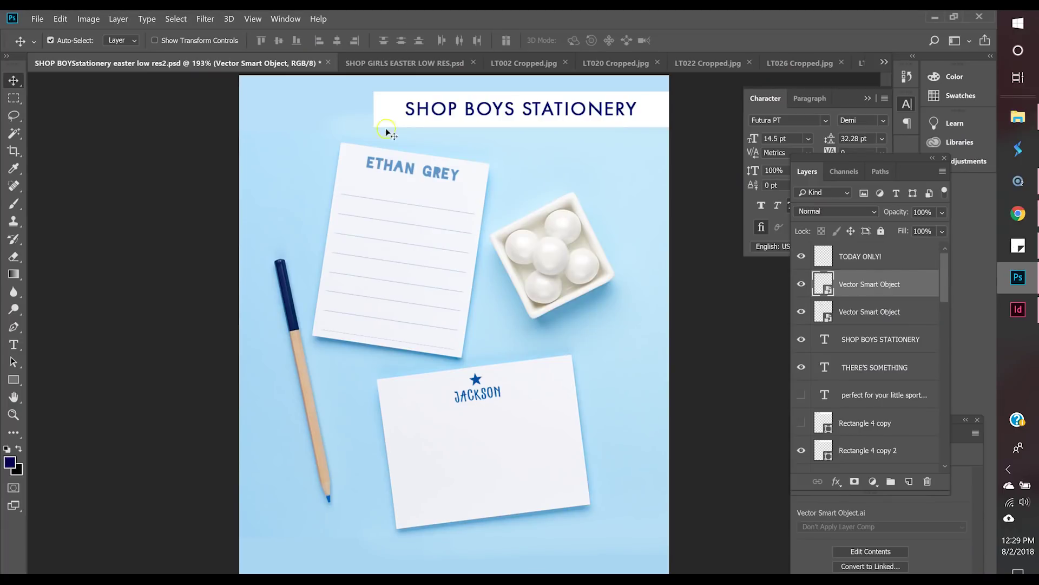
Step: Switch to Photoshop and view the LT022 lion luggage-tag photo
{"action": "left_click", "coordinate": [415, 63]}
{"action": "left_click", "coordinate": [605, 65]}
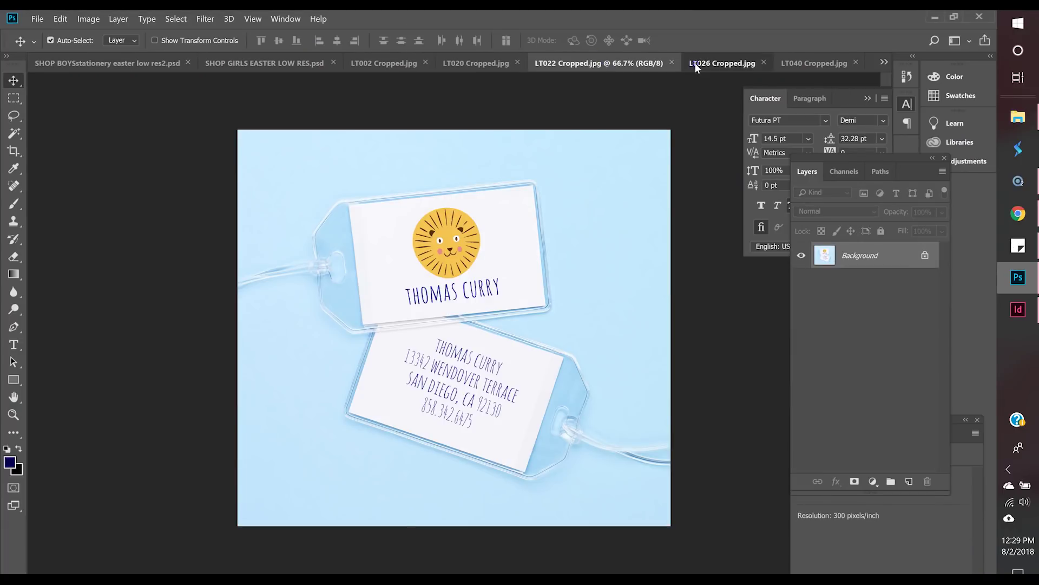
Step: Close unneeded tag photos such as LT041, and review the LT056 unicorn and LT060 blue star photos
{"action": "left_click", "coordinate": [710, 66]}
{"action": "left_click", "coordinate": [767, 64]}
{"action": "left_click", "coordinate": [884, 62]}
{"action": "left_click", "coordinate": [754, 143]}
{"action": "left_click", "coordinate": [856, 63]}
{"action": "left_click", "coordinate": [884, 62]}
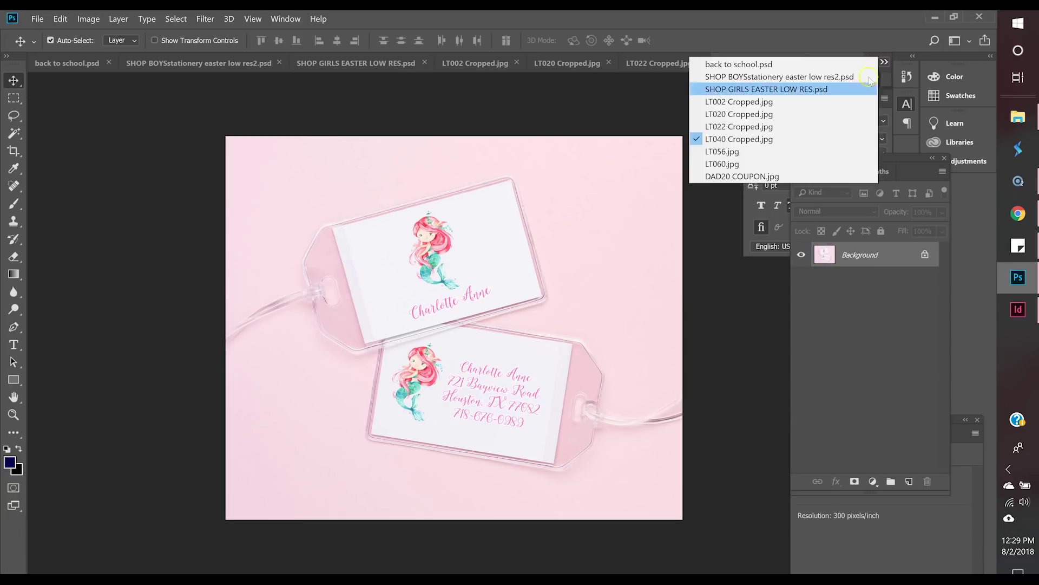
{"action": "left_click", "coordinate": [728, 152]}
{"action": "left_click", "coordinate": [884, 62]}
{"action": "left_click", "coordinate": [801, 157]}
Step: Reorder LT002 among the tabs, then settle on LT040 mermaid photo with the Rectangular Marquee tool
{"action": "left_click_drag", "start_coordinate": [373, 62], "coordinate": [606, 69]}
{"action": "left_click", "coordinate": [711, 65]}
{"action": "left_click", "coordinate": [640, 63]}
{"action": "left_click", "coordinate": [571, 65]}
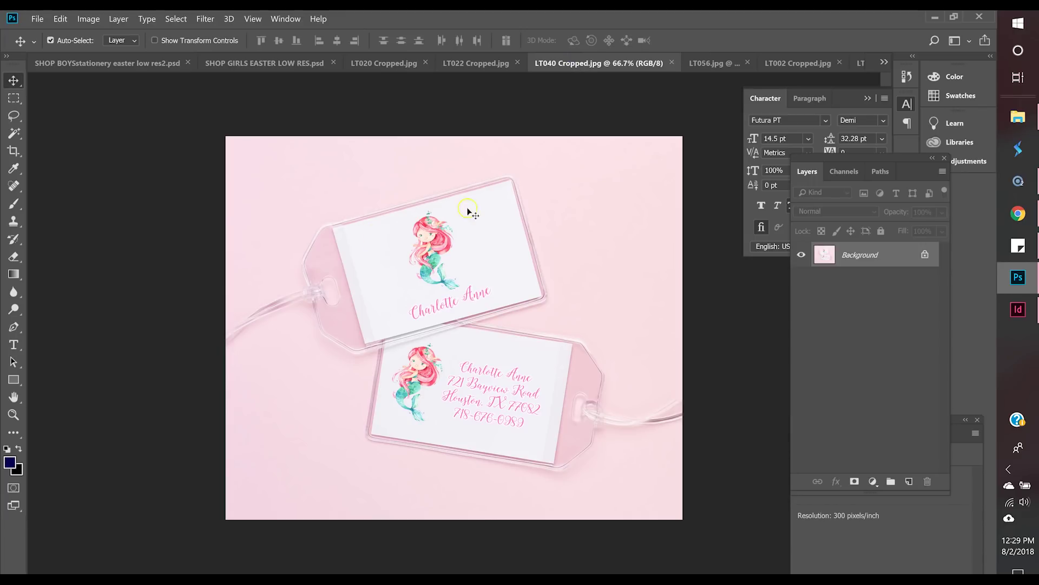
{"action": "left_click", "coordinate": [717, 64]}
{"action": "left_click", "coordinate": [483, 64]}
{"action": "left_click", "coordinate": [401, 64]}
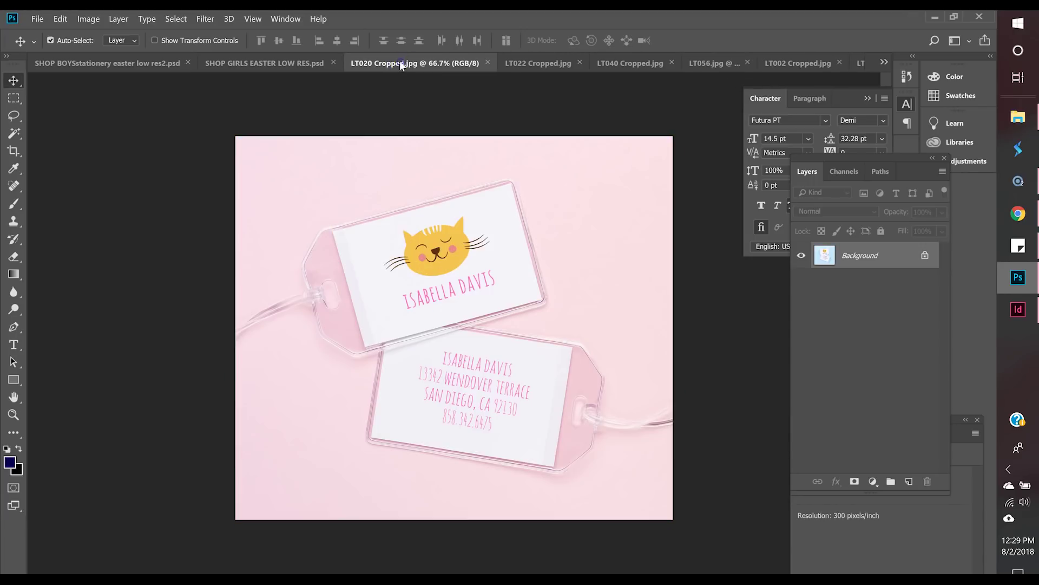
{"action": "left_click", "coordinate": [704, 64]}
{"action": "left_click", "coordinate": [574, 64]}
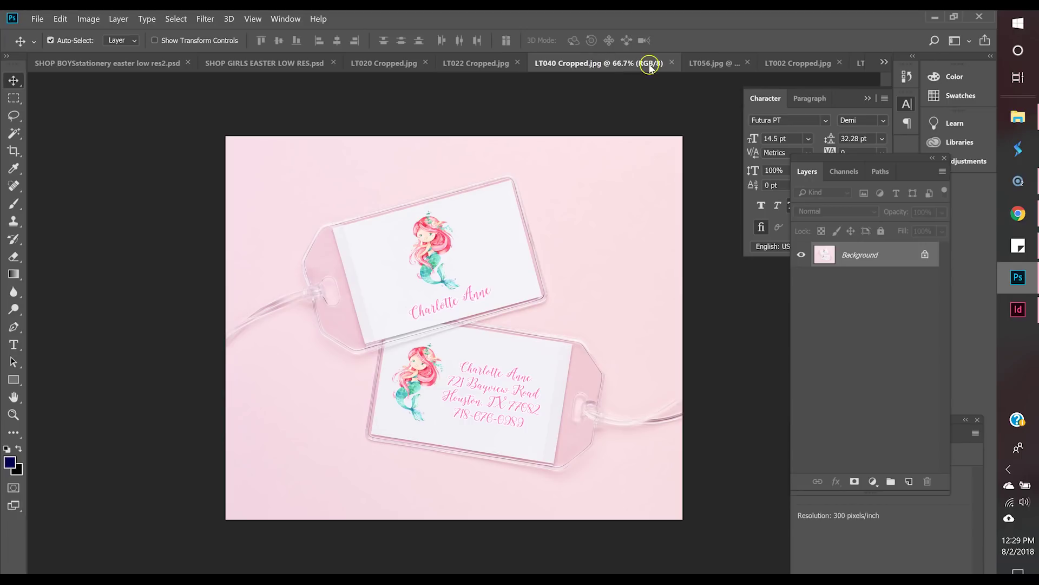
{"action": "left_click", "coordinate": [14, 98]}
{"action": "left_click", "coordinate": [88, 18]}
Step: Widen the LT040 canvas to 18 inches
{"action": "left_click", "coordinate": [105, 115]}
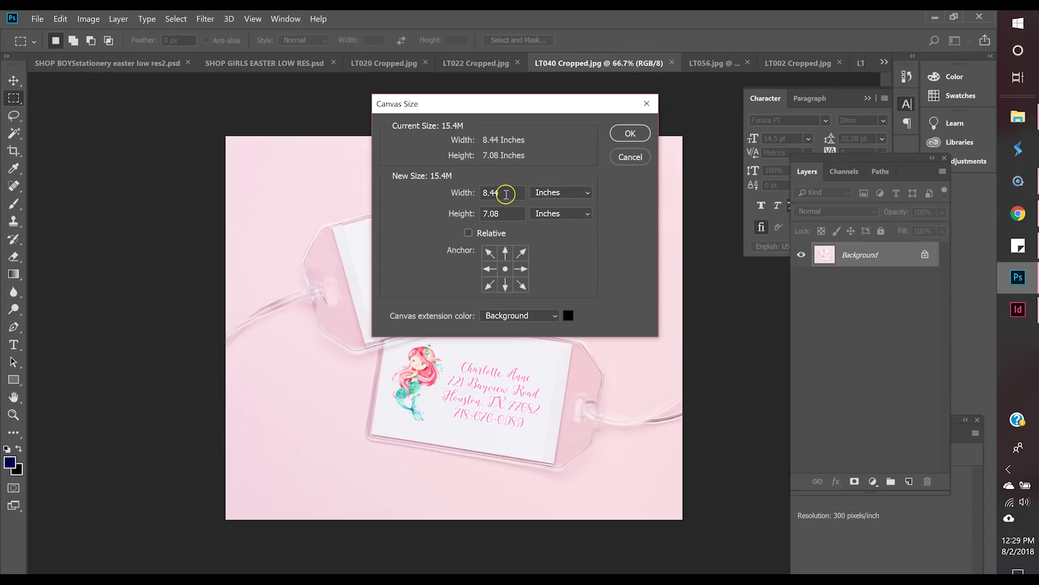
{"action": "type", "text": "18"}
{"action": "key", "text": "Return"}
{"action": "key", "text": "ctrl+minus"}
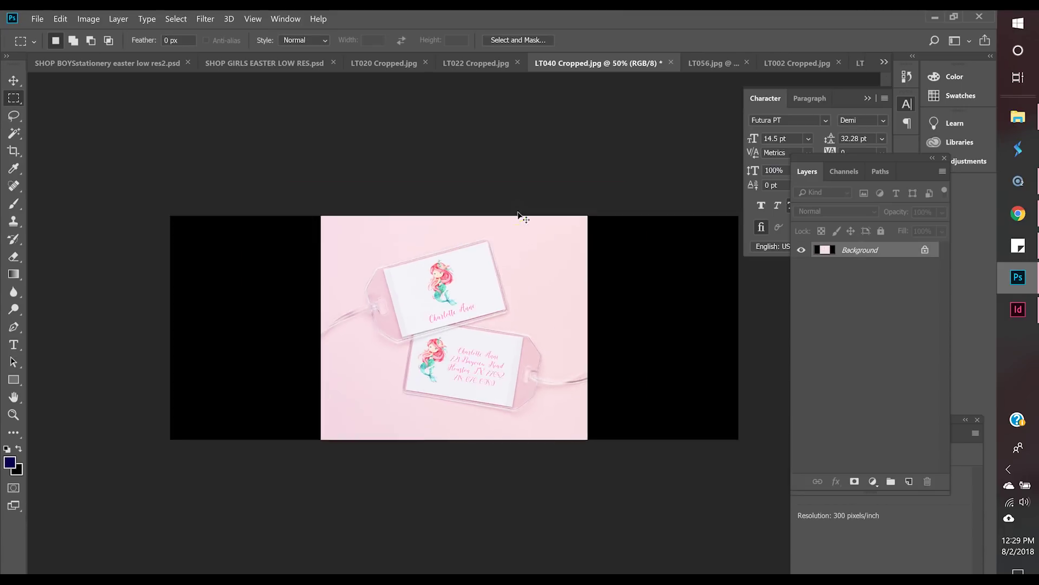
Step: Cut the pink mermaid photo onto its own layer and move it to the canvas's left edge
{"action": "left_click_drag", "start_coordinate": [491, 382], "coordinate": [564, 438]}
{"action": "key", "text": "ctrl+x"}
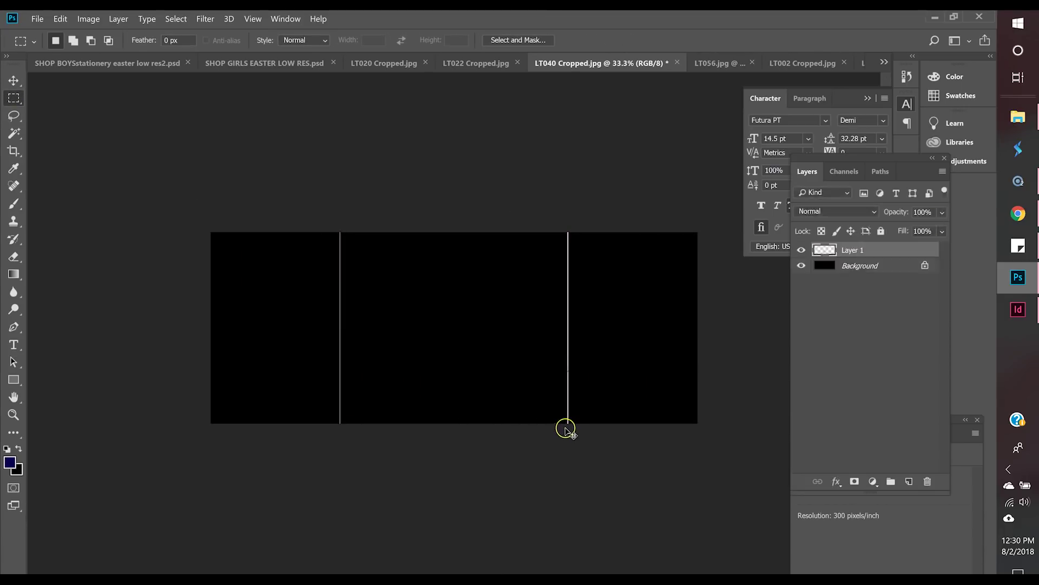
{"action": "key", "text": "ctrl+v"}
{"action": "key", "text": "v"}
{"action": "left_click_drag", "start_coordinate": [454, 255], "coordinate": [332, 306]}
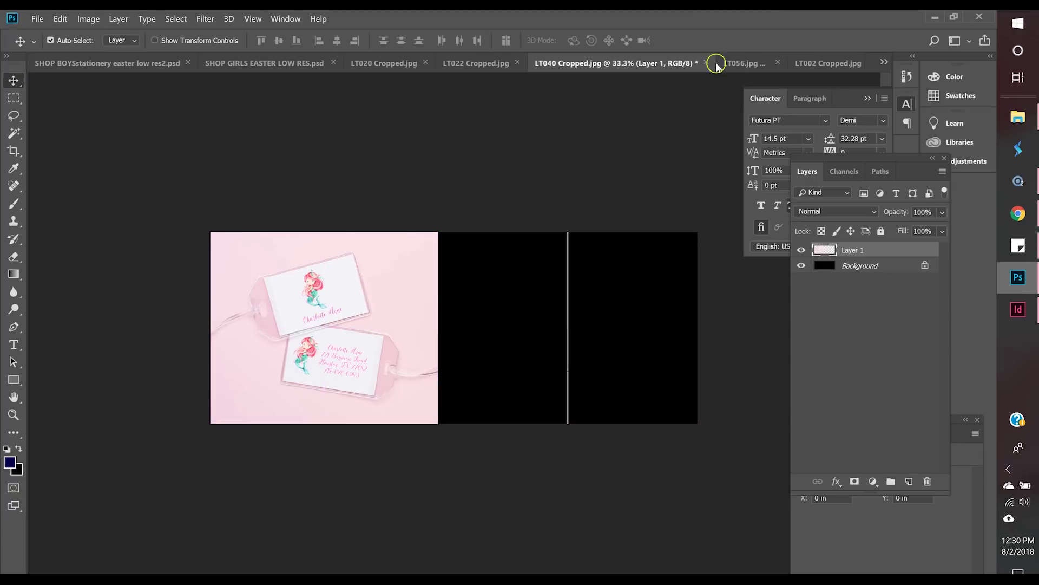
Step: Copy the whole LT060 blue star tag photo
{"action": "left_click", "coordinate": [717, 64]}
{"action": "left_click", "coordinate": [476, 60]}
{"action": "left_click", "coordinate": [360, 63]}
{"action": "left_click", "coordinate": [538, 65]}
{"action": "left_click", "coordinate": [622, 64]}
{"action": "left_click", "coordinate": [769, 63]}
{"action": "left_click", "coordinate": [810, 64]}
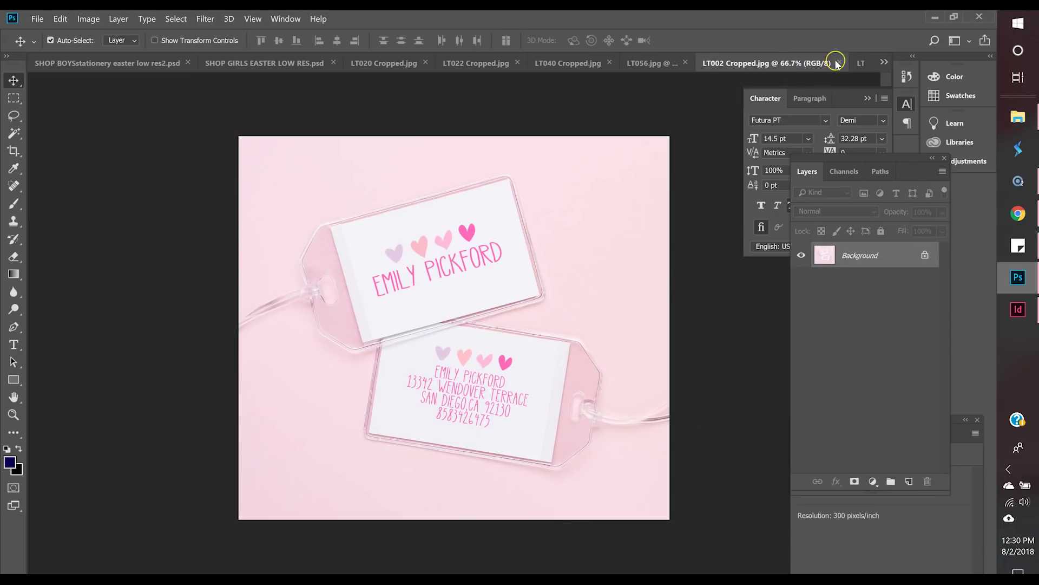
{"action": "left_click", "coordinate": [861, 63]}
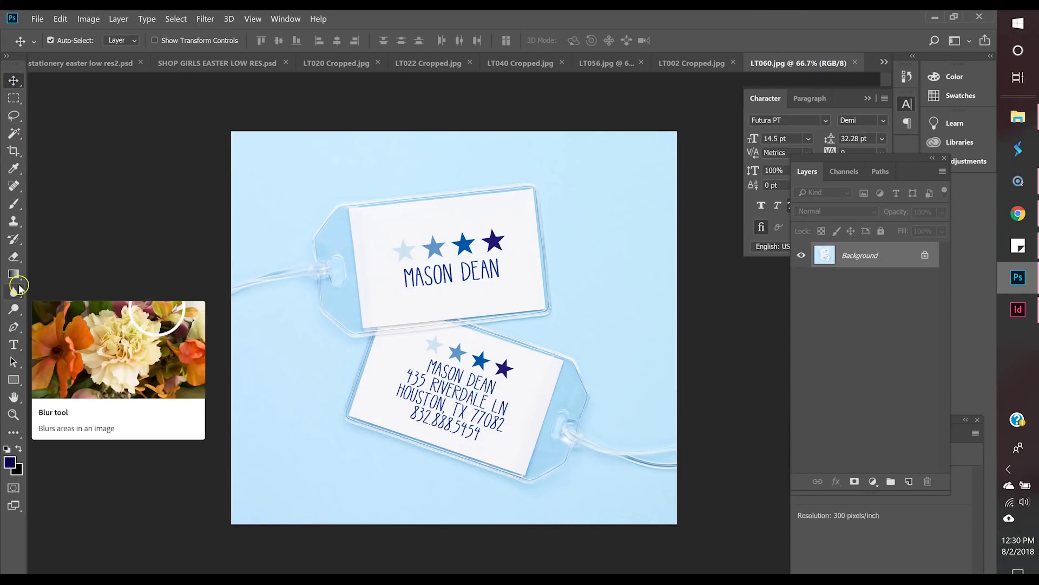
{"action": "left_click", "coordinate": [14, 98]}
{"action": "left_click_drag", "start_coordinate": [233, 133], "coordinate": [811, 549]}
{"action": "key", "text": "ctrl+c"}
Step: Paste the blue star photo into the mermaid banner and move it into the right half
{"action": "left_click", "coordinate": [312, 63]}
{"action": "left_click", "coordinate": [577, 62]}
{"action": "left_click", "coordinate": [626, 63]}
{"action": "key", "text": "ctrl+v"}
{"action": "left_click", "coordinate": [11, 77]}
{"action": "left_click_drag", "start_coordinate": [490, 287], "coordinate": [572, 290]}
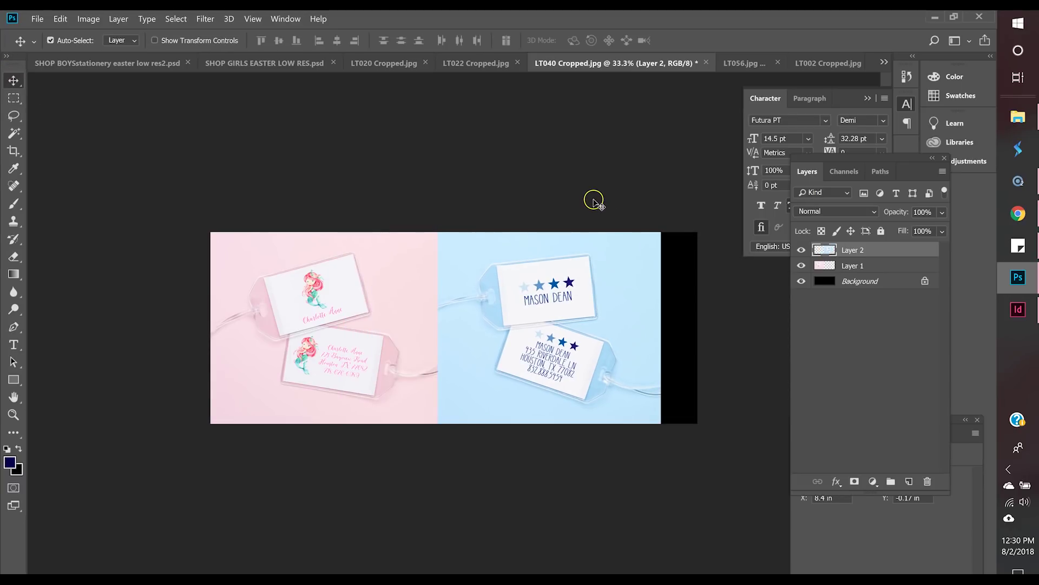
Step: Crop off the black strip on the banner's right side
{"action": "left_click", "coordinate": [14, 150]}
{"action": "left_click_drag", "start_coordinate": [715, 323], "coordinate": [691, 304]}
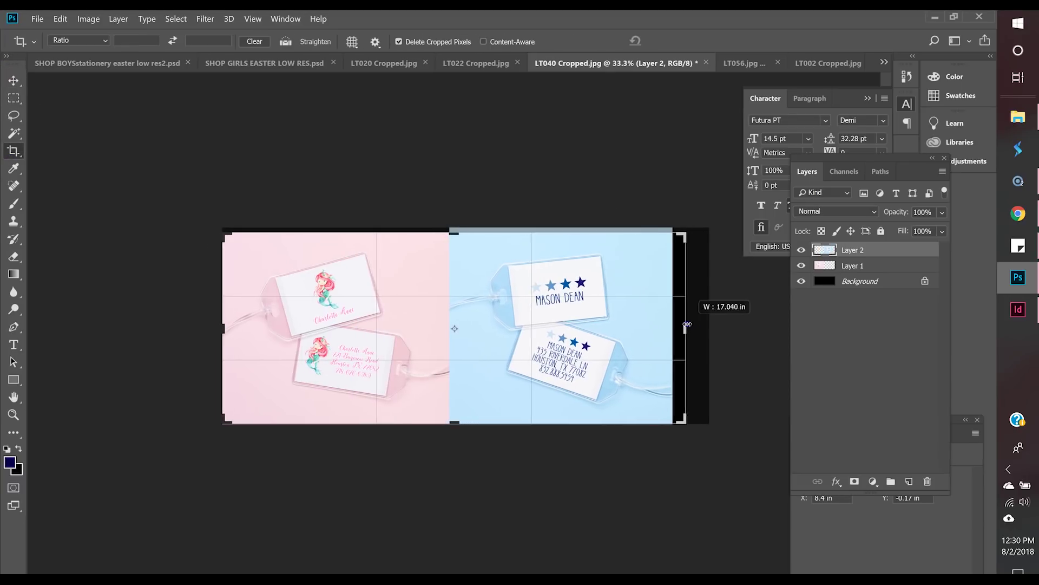
{"action": "double_click", "coordinate": [582, 338]}
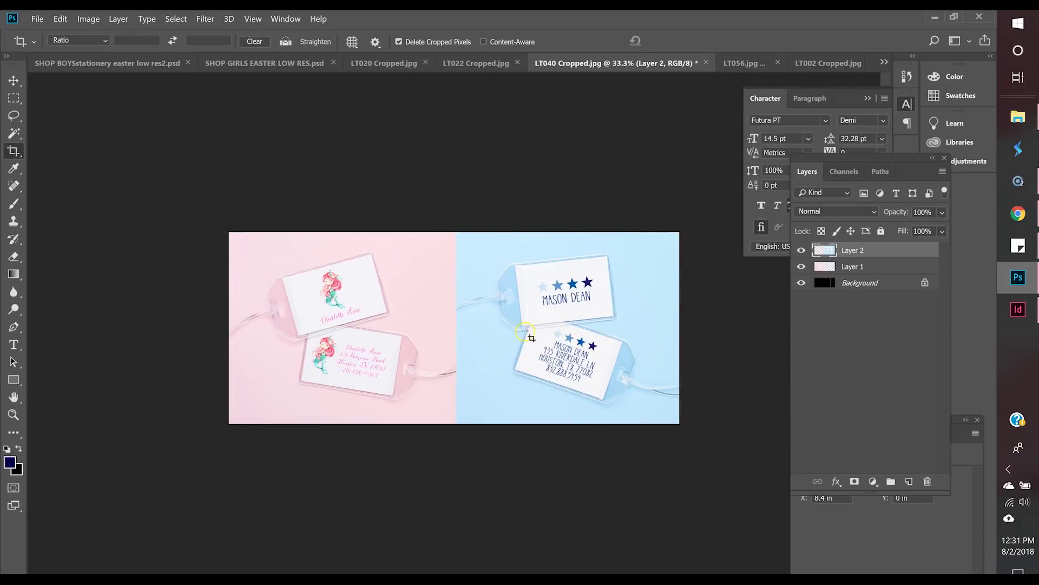
Step: Enlarge the pink photo to about 114% and shift it down and right
{"action": "left_click", "coordinate": [13, 80]}
{"action": "left_click", "coordinate": [271, 260]}
{"action": "key", "text": "ctrl+t"}
{"action": "left_click_drag", "start_coordinate": [229, 232], "coordinate": [196, 205]}
{"action": "left_click_drag", "start_coordinate": [340, 291], "coordinate": [352, 303]}
{"action": "key", "text": "Return"}
{"action": "left_click", "coordinate": [860, 251]}
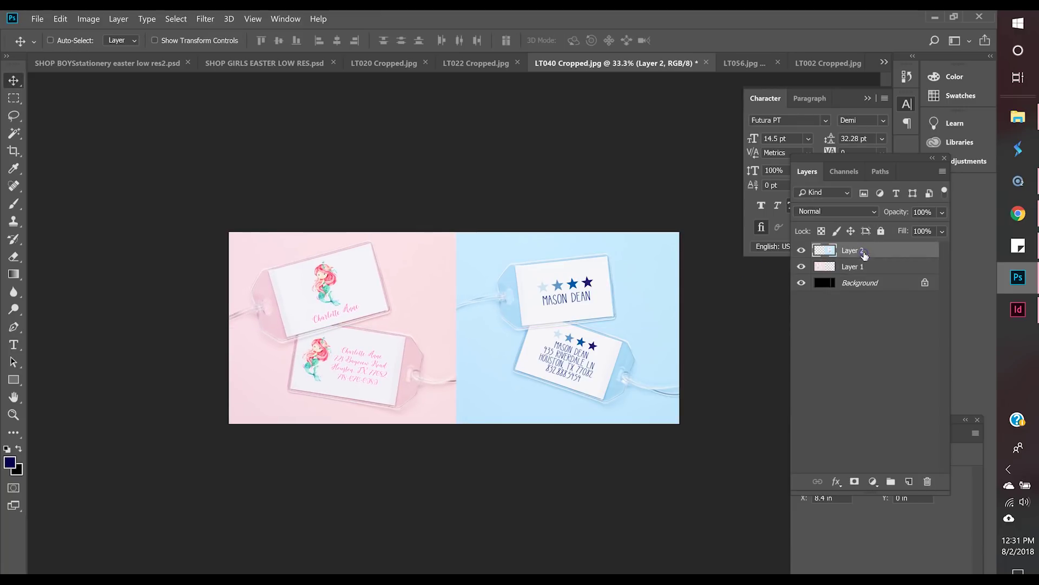
{"action": "key", "text": "ctrl+t"}
Step: Enlarge the blue photo to about 108% and shift it right and down
{"action": "left_click_drag", "start_coordinate": [456, 232], "coordinate": [441, 222]}
{"action": "left_click_drag", "start_coordinate": [442, 222], "coordinate": [430, 212]}
{"action": "left_click_drag", "start_coordinate": [557, 265], "coordinate": [575, 281]}
{"action": "double_click", "coordinate": [634, 281]}
Step: Test the blue layer at 72% fill, restore it to 100%, then try a lower pink fill
{"action": "mouse_move", "coordinate": [942, 231]}
{"action": "left_mouse_down"}
{"action": "mouse_move", "coordinate": [914, 248]}
{"action": "mouse_move", "coordinate": [945, 246]}
{"action": "left_mouse_up"}
{"action": "left_click", "coordinate": [896, 267]}
{"action": "left_click_drag", "start_coordinate": [853, 266], "coordinate": [849, 264]}
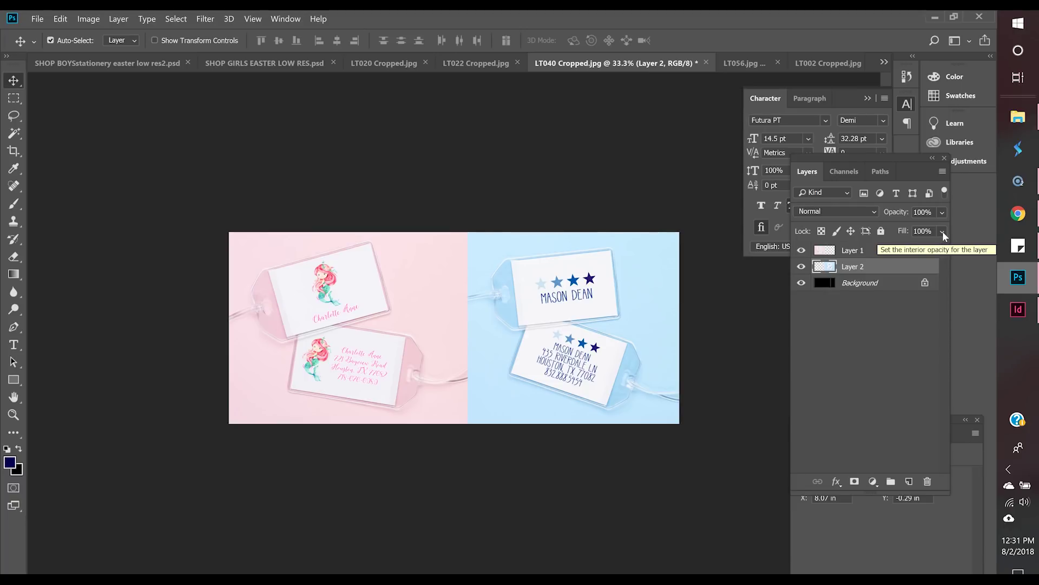
Step: Nudge the blue photo into place and draw a tall white strip across the banner's middle
{"action": "left_click", "coordinate": [13, 98]}
{"action": "left_click", "coordinate": [825, 249]}
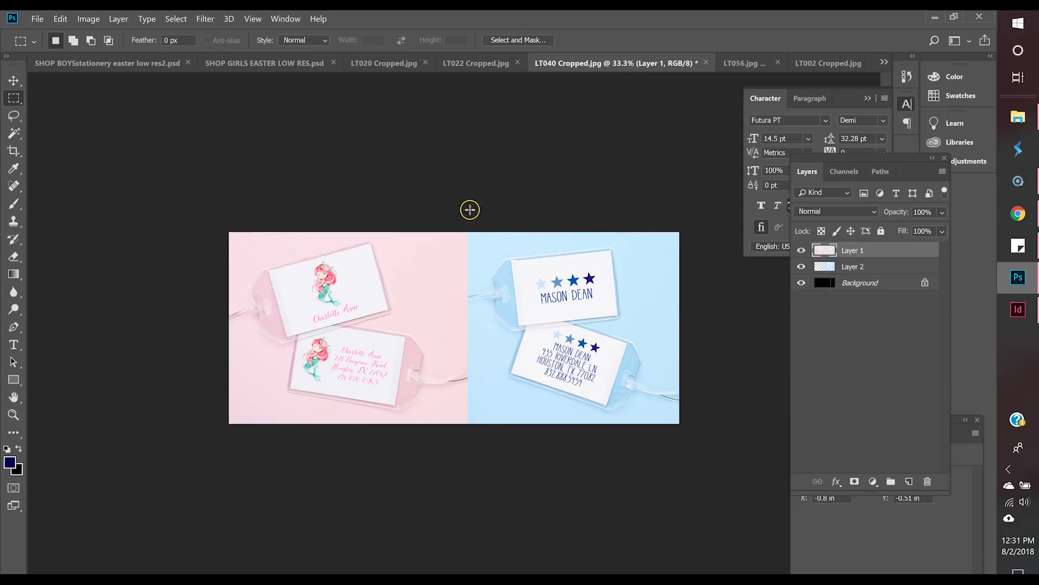
{"action": "key", "text": "v"}
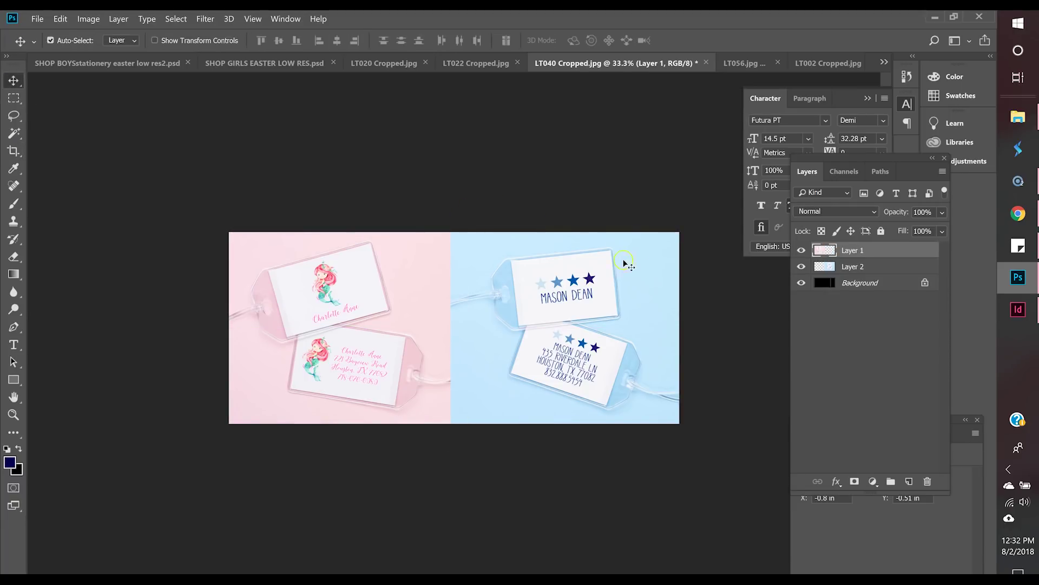
{"action": "left_click", "coordinate": [639, 257], "text": "ctrl"}
{"action": "left_click_drag", "start_coordinate": [638, 256], "coordinate": [630, 259]}
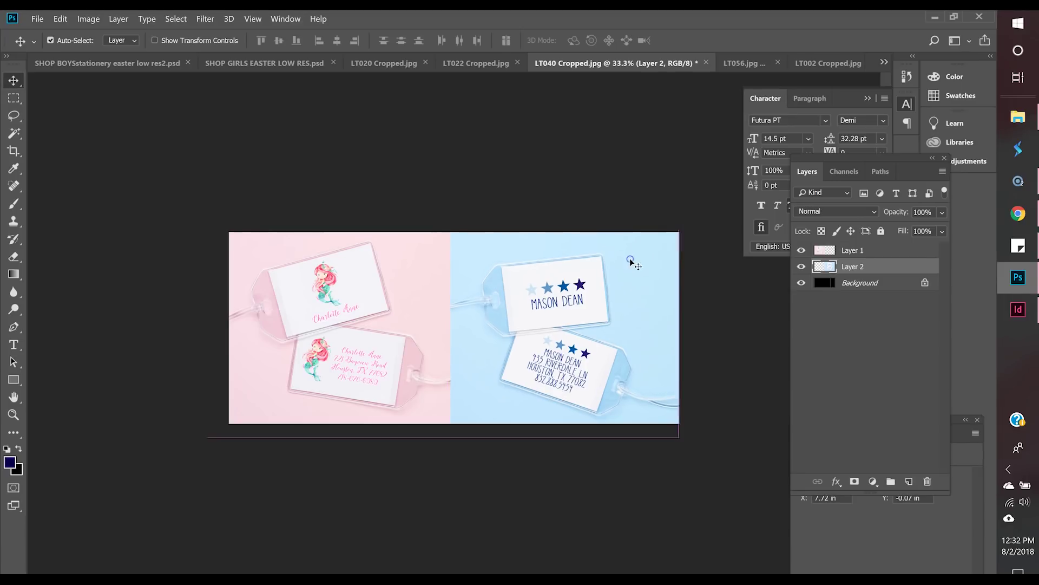
{"action": "key", "text": "Up"}
{"action": "key", "text": "Up"}
{"action": "key", "text": "Up"}
{"action": "key", "text": "Up"}
{"action": "key", "text": "Up"}
{"action": "key", "text": "Up"}
{"action": "key", "text": "Up"}
{"action": "key", "text": "Up"}
{"action": "key", "text": "Up"}
{"action": "key", "text": "Up"}
{"action": "key", "text": "Up"}
{"action": "key", "text": "Up"}
{"action": "key", "text": "Up"}
{"action": "key", "text": "Up"}
{"action": "key", "text": "Up"}
{"action": "key", "text": "Up"}
{"action": "key", "text": "Up"}
{"action": "key", "text": "Up"}
{"action": "key", "text": "Up"}
{"action": "key", "text": "Up"}
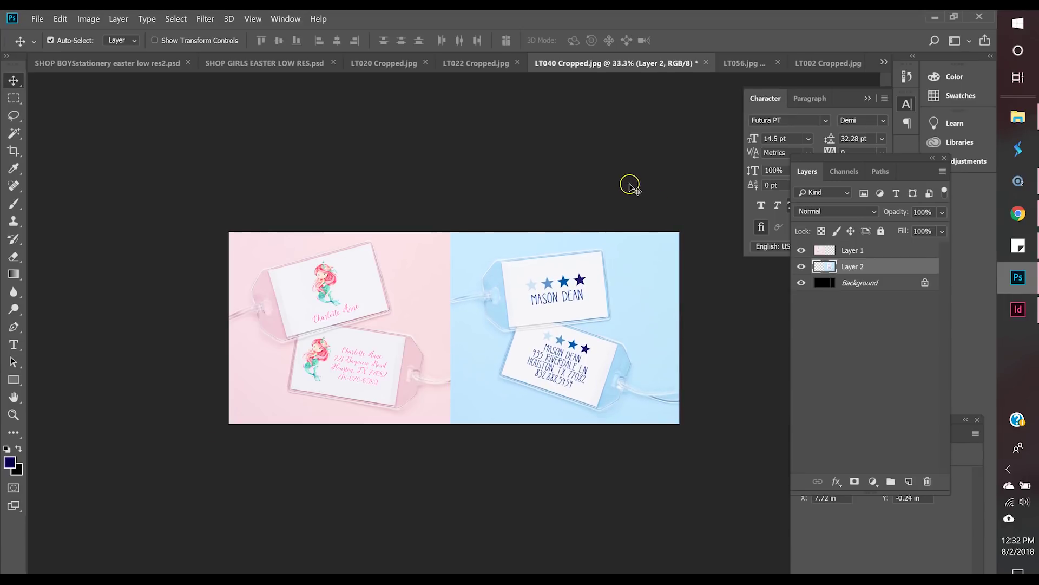
{"action": "left_click", "coordinate": [13, 379]}
{"action": "left_click_drag", "start_coordinate": [427, 226], "coordinate": [476, 429]}
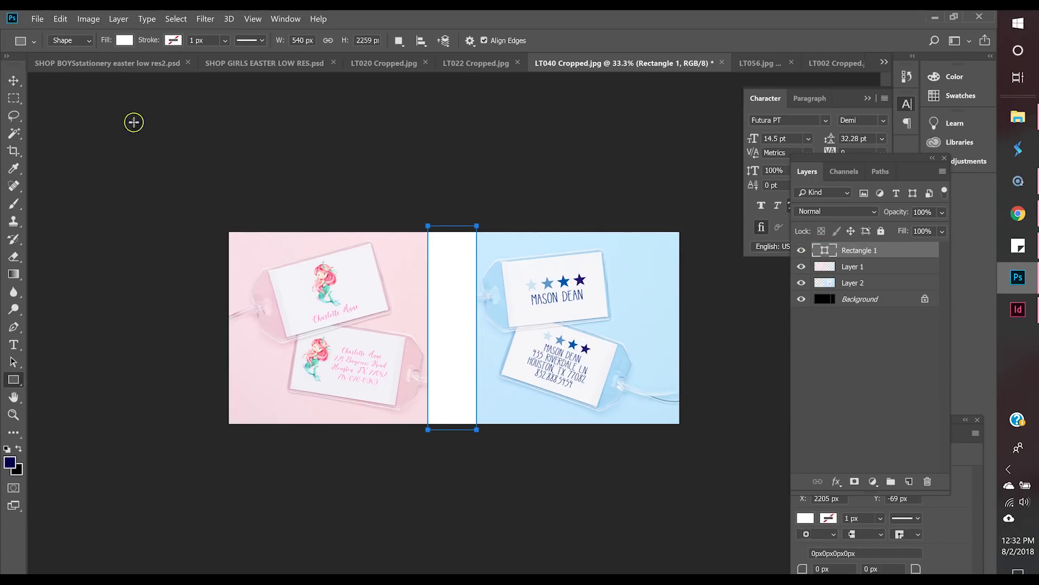
Step: Center the white strip between the photos and add a blue 48 pt heading
{"action": "key", "text": "v"}
{"action": "left_click_drag", "start_coordinate": [431, 328], "coordinate": [440, 327]}
{"action": "key", "text": "t"}
{"action": "left_click", "coordinate": [394, 267]}
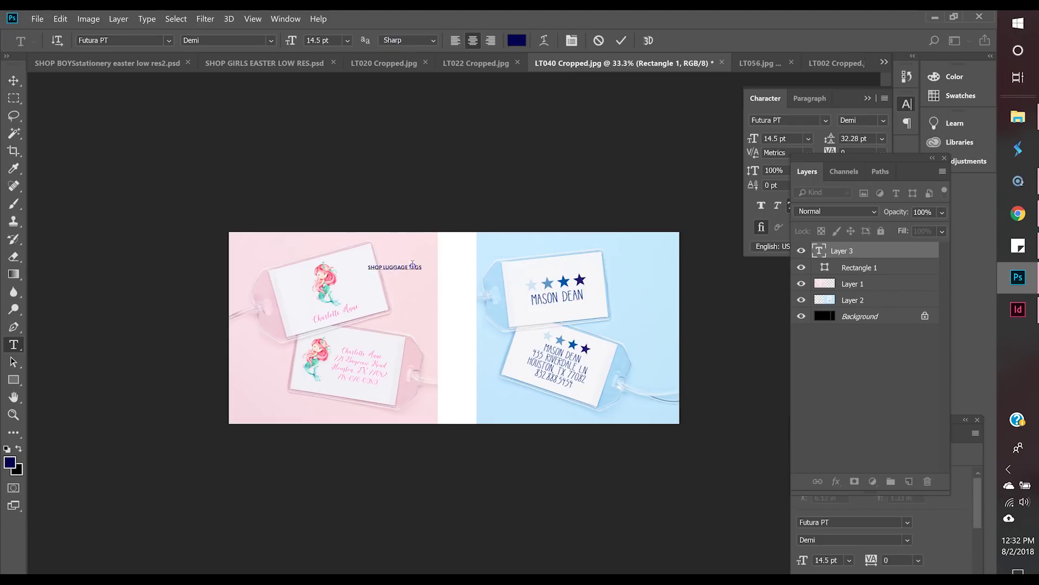
{"action": "left_click", "coordinate": [520, 40]}
{"action": "left_click", "coordinate": [944, 95]}
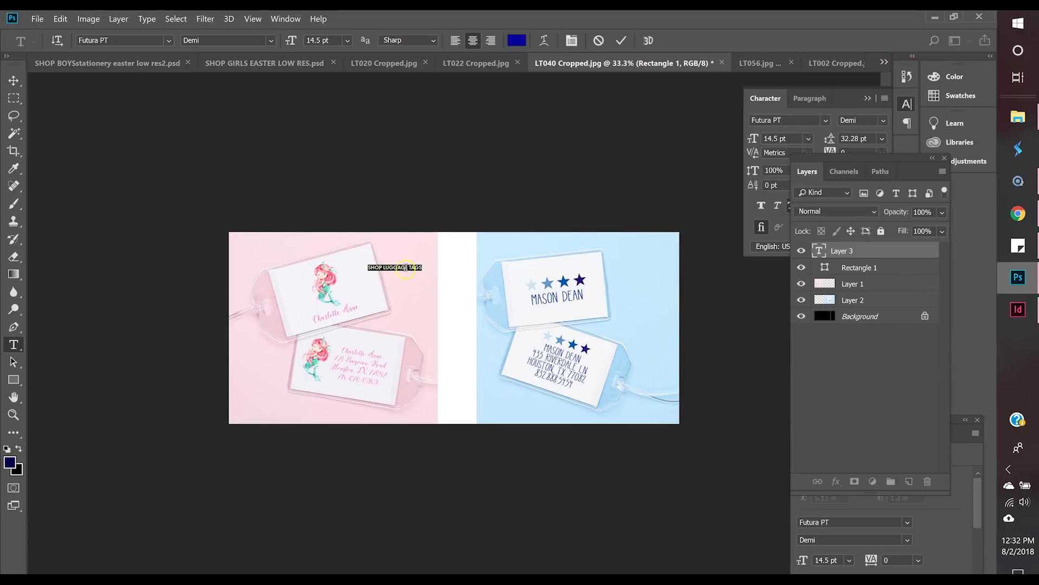
{"action": "left_click", "coordinate": [347, 40]}
{"action": "left_click", "coordinate": [320, 171]}
{"action": "left_click", "coordinate": [436, 41]}
{"action": "left_click", "coordinate": [348, 40]}
{"action": "left_click", "coordinate": [327, 191]}
{"action": "key", "text": "ctrl+Return"}
Step: Rotate the heading -90°, fit it into the white strip, and nudge the blue photo right
{"action": "key", "text": "v"}
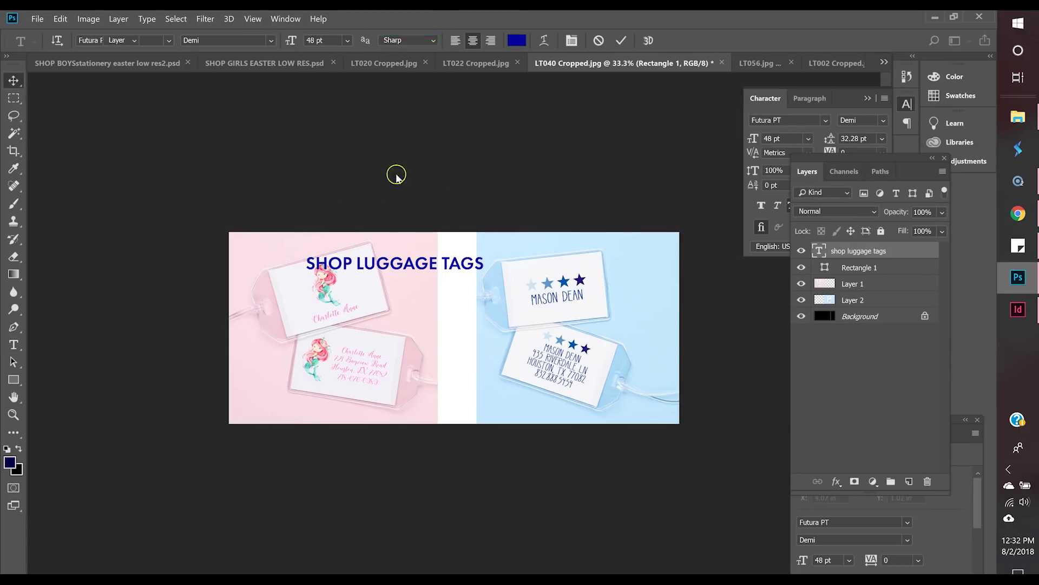
{"action": "key", "text": "ctrl+t"}
{"action": "left_click_drag", "start_coordinate": [397, 175], "coordinate": [377, 153]}
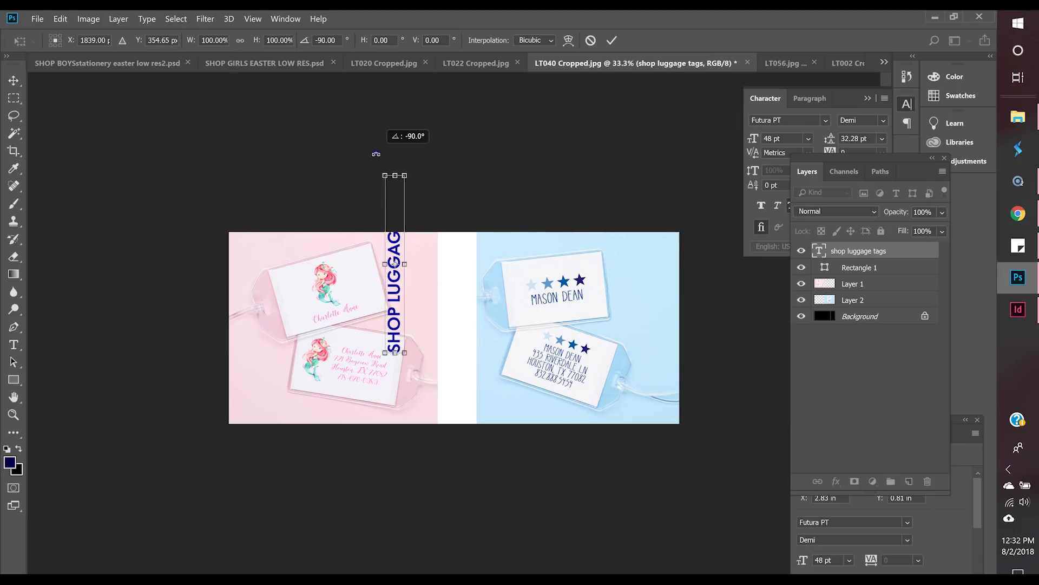
{"action": "left_click_drag", "start_coordinate": [389, 227], "coordinate": [458, 301]}
{"action": "key", "text": "Return"}
{"action": "key", "text": "ctrl+t"}
{"action": "left_click_drag", "start_coordinate": [467, 239], "coordinate": [464, 242]}
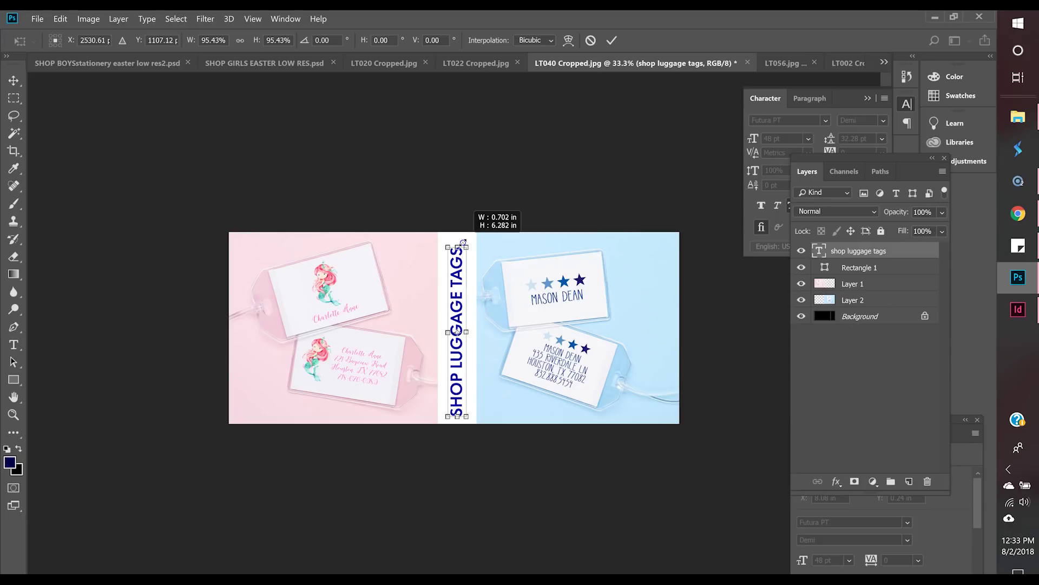
{"action": "key", "text": "Return"}
{"action": "left_click_drag", "start_coordinate": [611, 271], "coordinate": [624, 271]}
{"action": "left_click", "coordinate": [383, 299]}
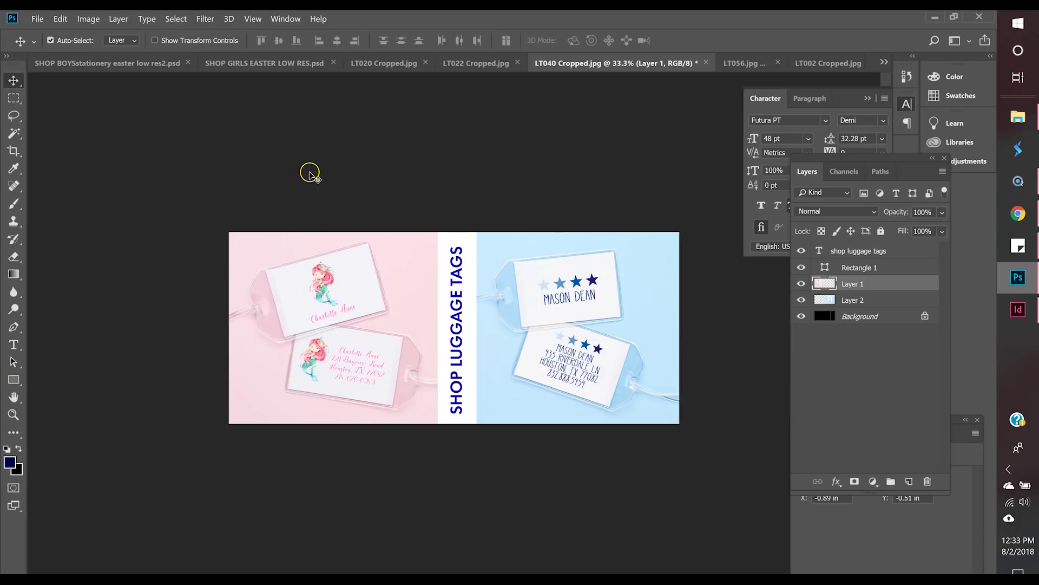
Step: Draw a navy-outlined rectangle over the vertical text band and toggle its visibility to compare
{"action": "left_click", "coordinate": [13, 379]}
{"action": "left_click_drag", "start_coordinate": [470, 349], "coordinate": [470, 417]}
{"action": "left_click", "coordinate": [155, 41]}
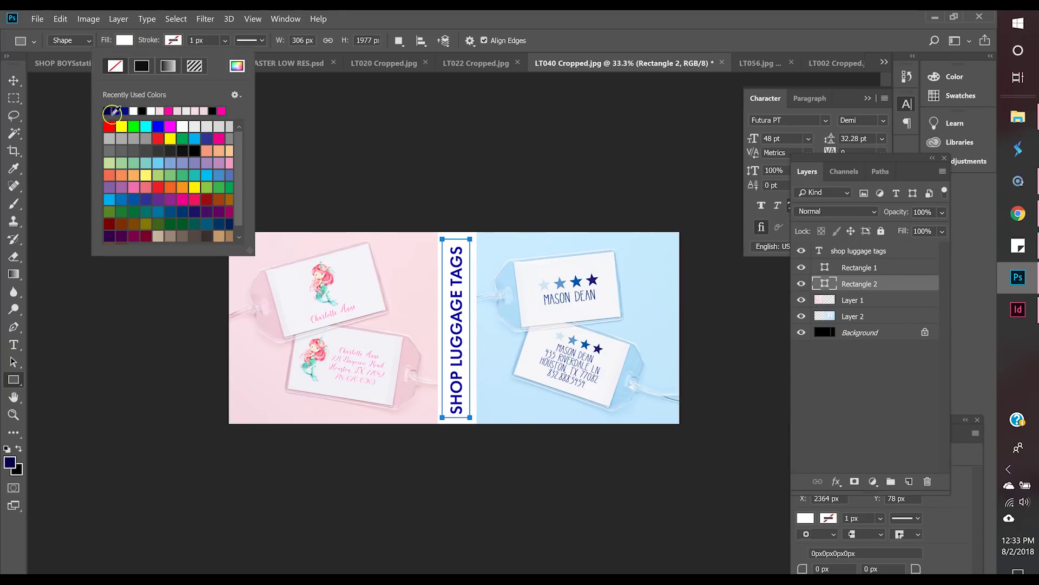
{"action": "left_click", "coordinate": [225, 41]}
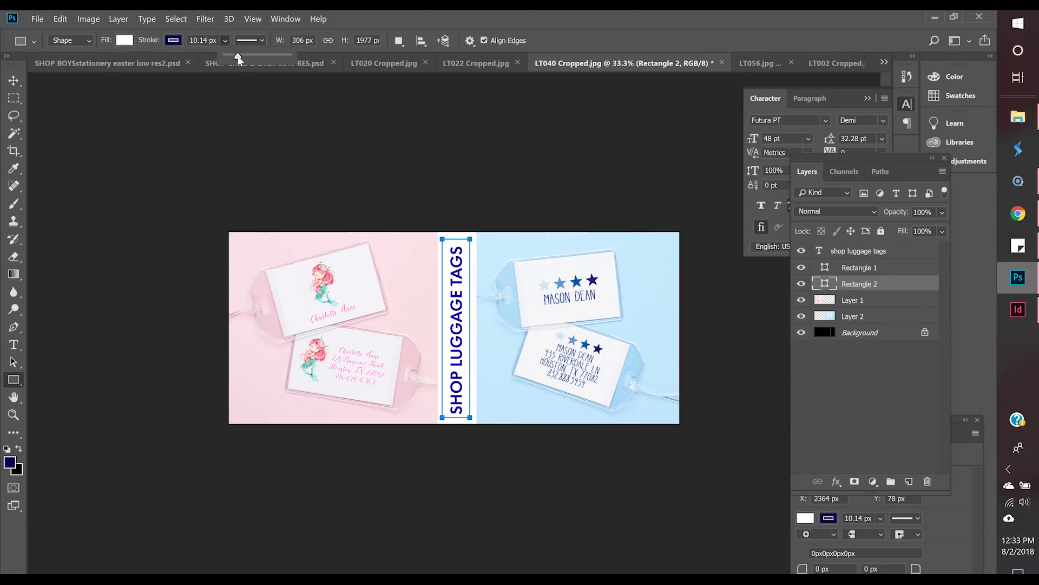
{"action": "left_click", "coordinate": [455, 190]}
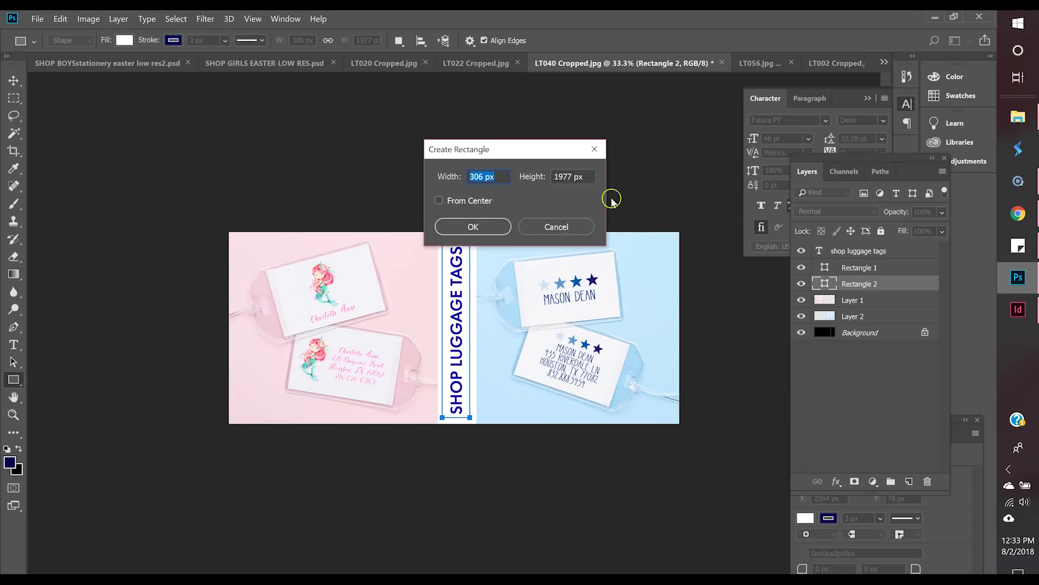
{"action": "key", "text": "Escape"}
{"action": "key", "text": "v"}
{"action": "left_click", "coordinate": [869, 275]}
{"action": "left_click", "coordinate": [813, 282]}
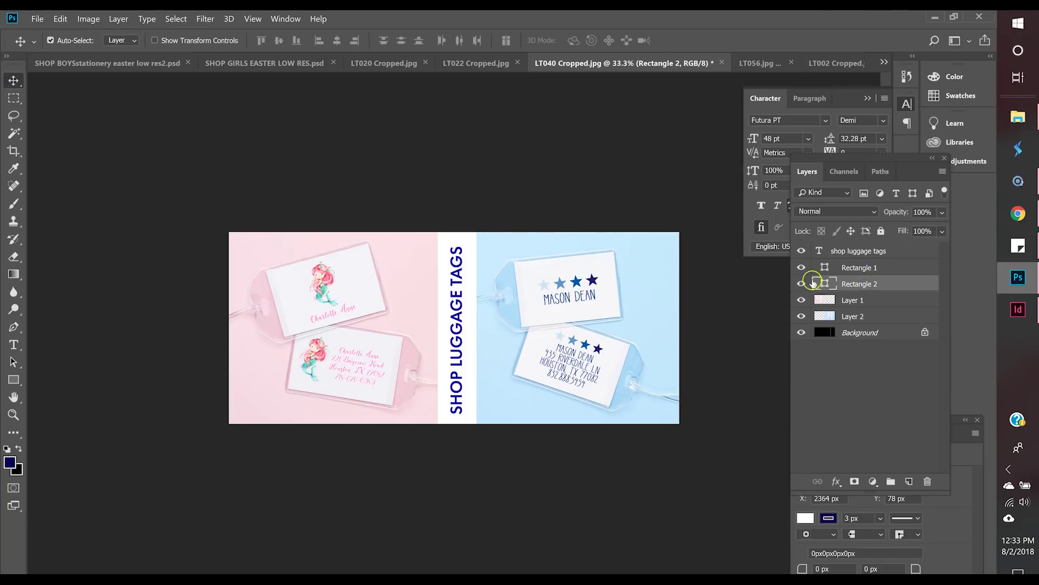
{"action": "left_click", "coordinate": [799, 285]}
{"action": "left_click", "coordinate": [802, 287]}
Step: Give Rectangle 2 a 30 px outline above Rectangle 1, reposition it, then hide the border
{"action": "key", "text": "u"}
{"action": "left_click", "coordinate": [200, 41]}
{"action": "type", "text": "30"}
{"action": "key", "text": "Tab"}
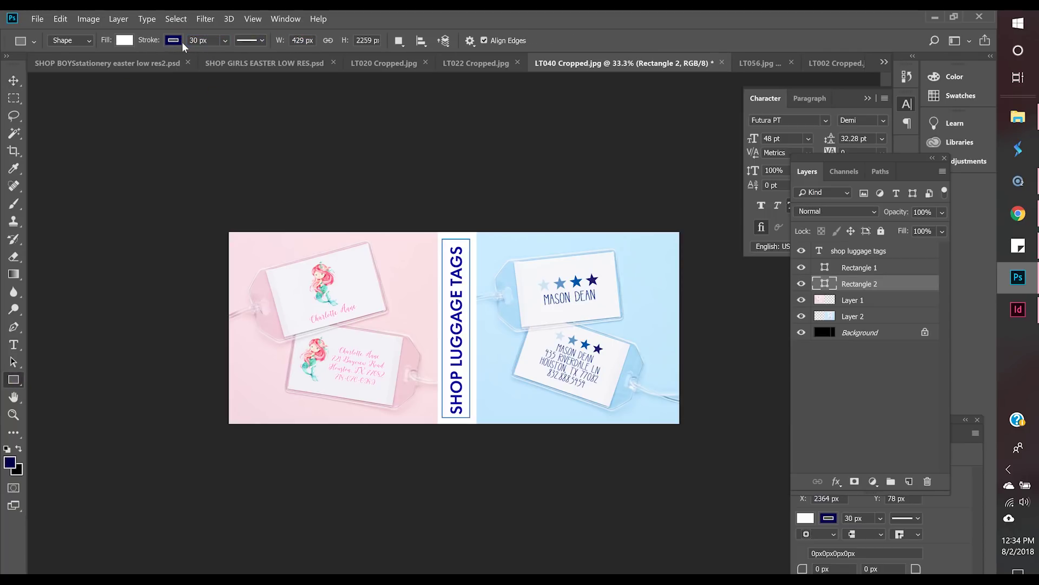
{"action": "key", "text": "ctrl+bracketright"}
{"action": "left_click", "coordinate": [206, 41]}
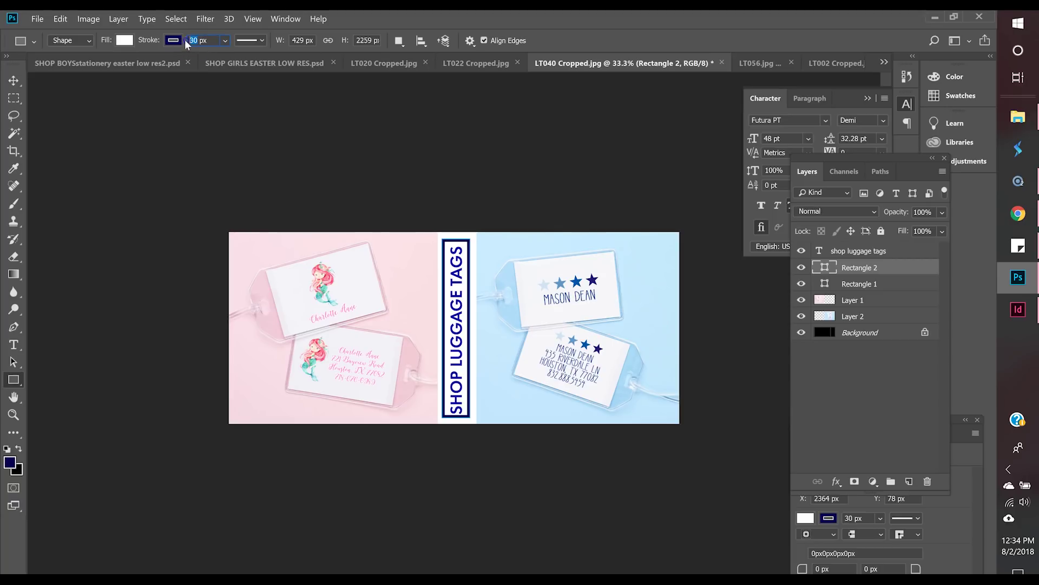
{"action": "left_click", "coordinate": [852, 266]}
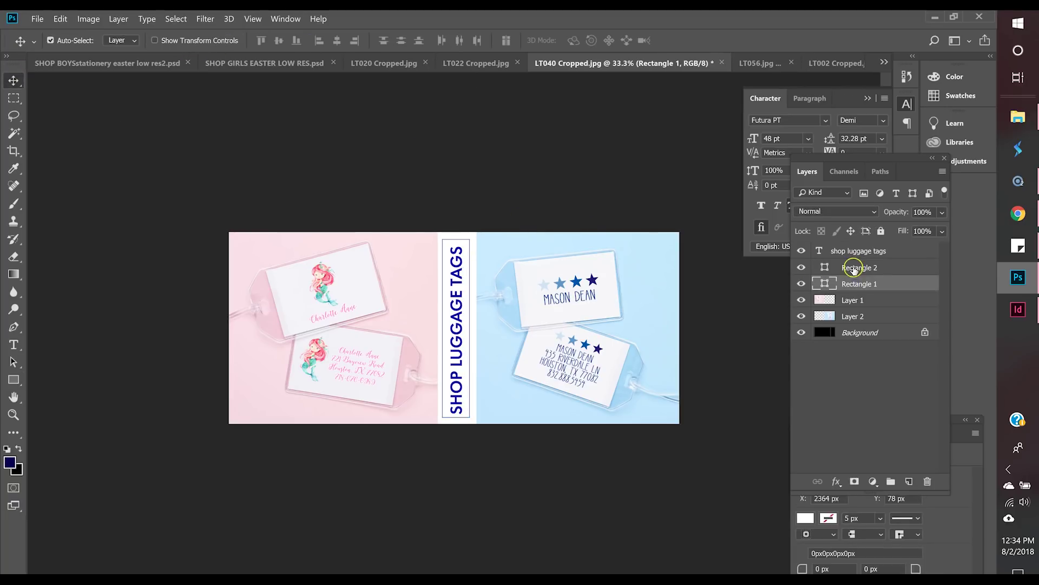
{"action": "left_click", "coordinate": [13, 379]}
{"action": "left_click", "coordinate": [202, 39]}
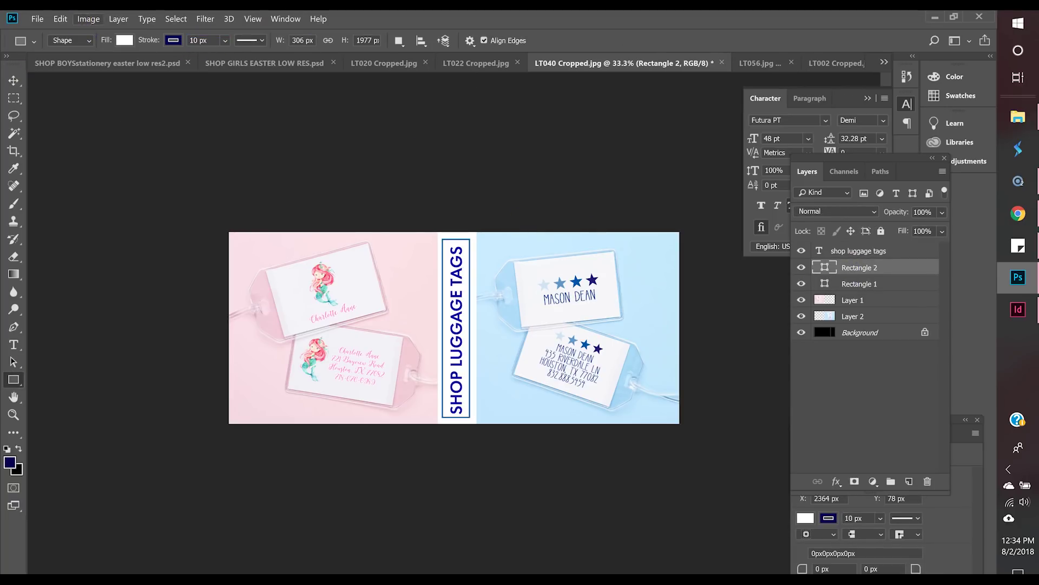
{"action": "key", "text": "v"}
{"action": "left_click_drag", "start_coordinate": [469, 245], "coordinate": [469, 246]}
{"action": "left_click", "coordinate": [463, 266]}
{"action": "left_click", "coordinate": [505, 203]}
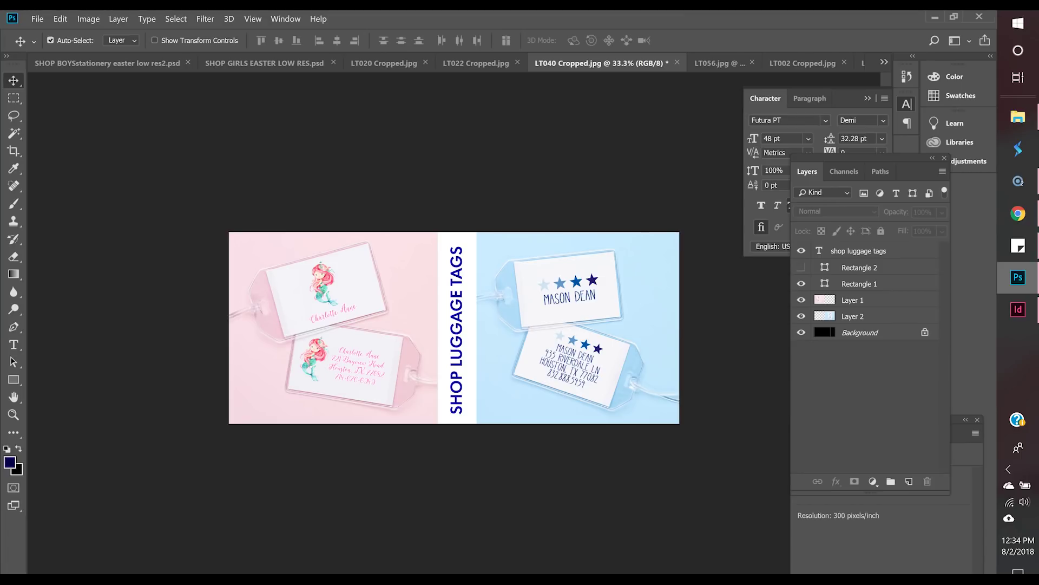
Step: Change the vertical heading from LUGGAGE to read SHOP BACKPACK TAGS
{"action": "left_click", "coordinate": [14, 345]}
{"action": "left_click_drag", "start_coordinate": [457, 350], "coordinate": [456, 361]}
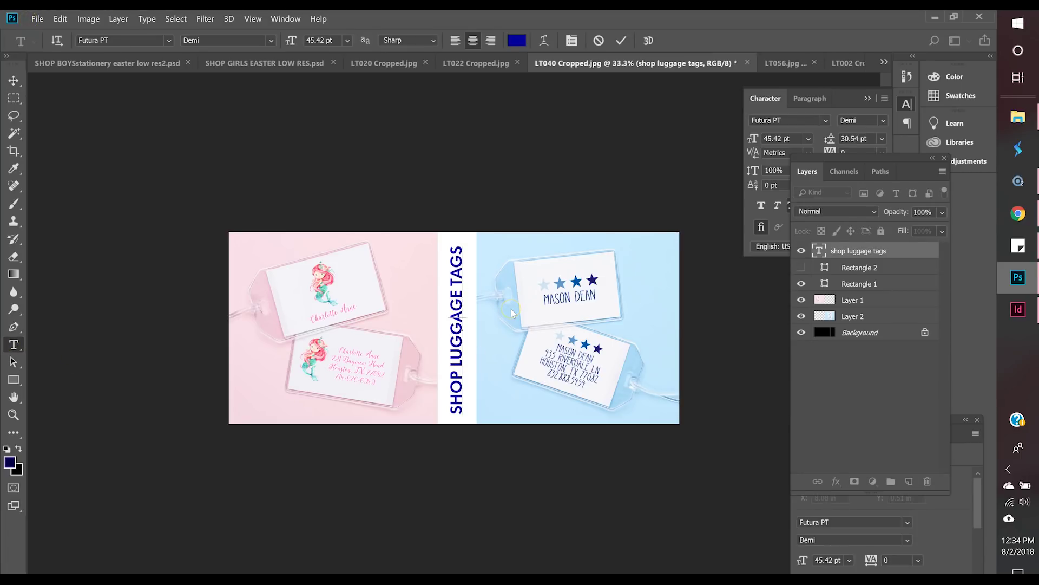
{"action": "left_click", "coordinate": [14, 80]}
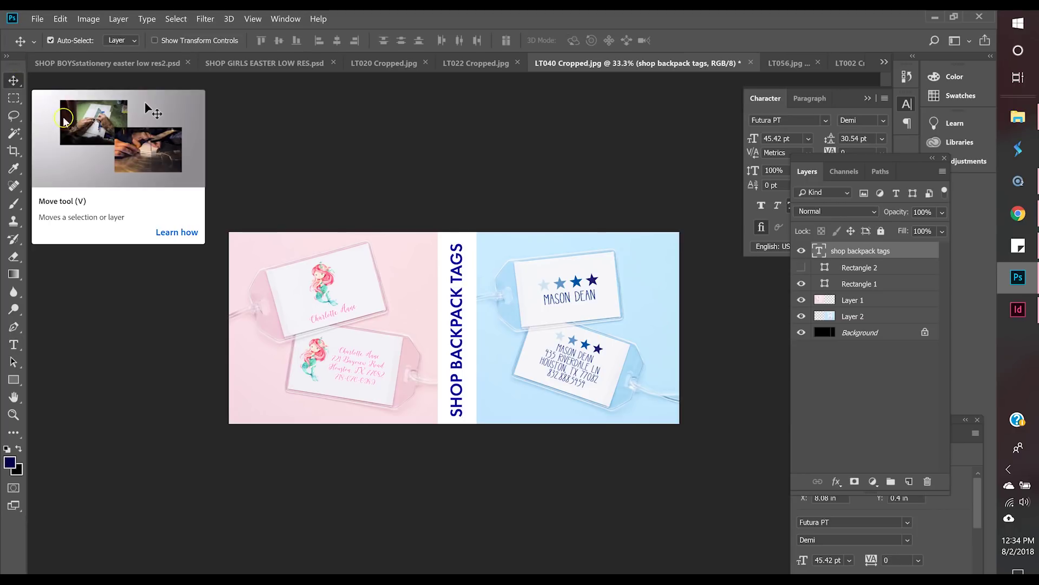
Step: Set the image resolution to 150 pixels/inch and begin saving under a new name
{"action": "left_click", "coordinate": [37, 19]}
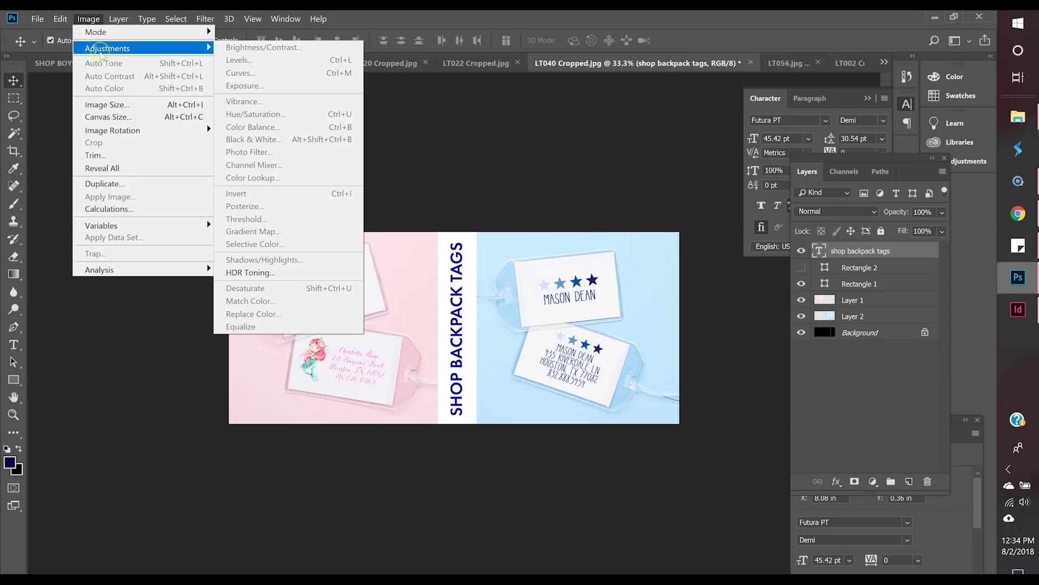
{"action": "left_click", "coordinate": [95, 104]}
{"action": "double_click", "coordinate": [558, 221]}
{"action": "type", "text": "150"}
{"action": "key", "text": "Return"}
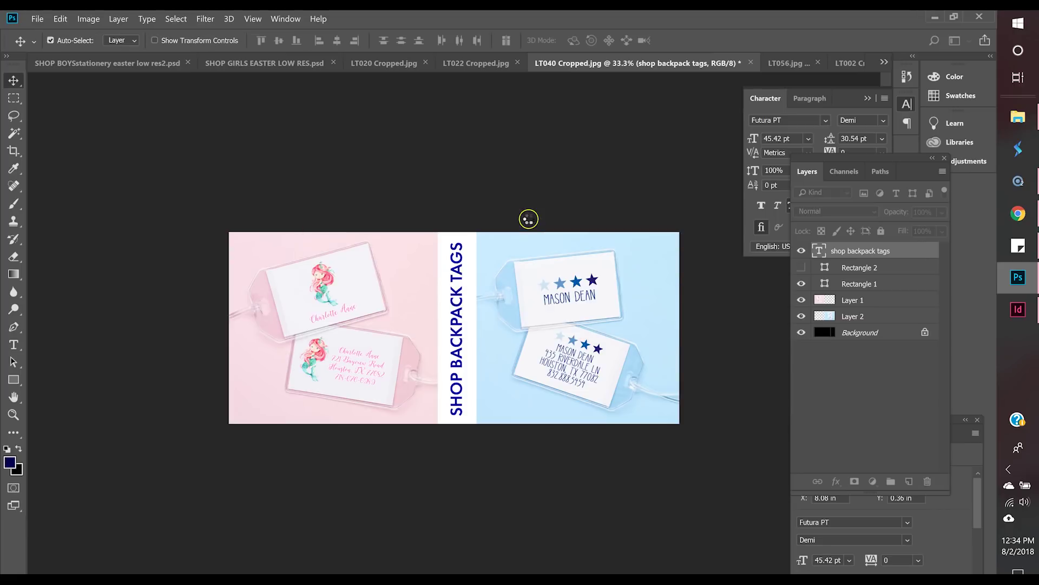
{"action": "left_click", "coordinate": [38, 19]}
{"action": "left_click", "coordinate": [54, 161]}
Step: Save the banner as JPEG 'shop backpack tags' in the Email list collateral folder
{"action": "left_click", "coordinate": [271, 391]}
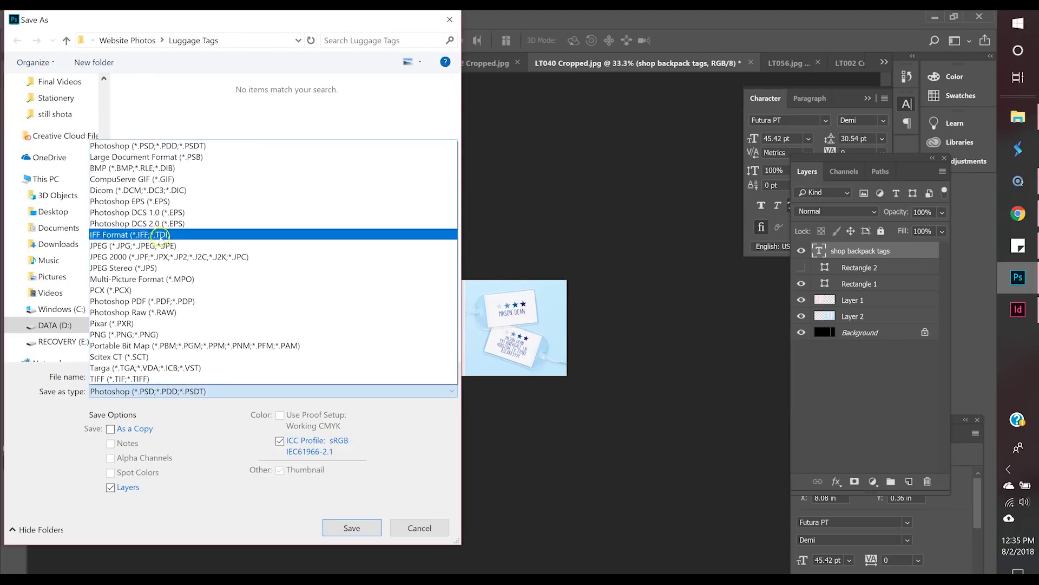
{"action": "left_click", "coordinate": [135, 245]}
{"action": "left_click", "coordinate": [128, 40]}
{"action": "double_click", "coordinate": [202, 132]}
{"action": "left_click", "coordinate": [136, 376]}
{"action": "type", "text": "shop backpack tags"}
{"action": "key", "text": "Return"}
{"action": "left_click", "coordinate": [597, 140]}
Step: Re-save it as JPEG 'shop backpack tags', replacing the existing file, at maximum quality 12
{"action": "left_click", "coordinate": [37, 18]}
{"action": "left_click", "coordinate": [54, 161]}
{"action": "left_click", "coordinate": [270, 391]}
{"action": "left_click", "coordinate": [125, 245]}
{"action": "left_click", "coordinate": [128, 40]}
{"action": "left_click", "coordinate": [127, 40]}
{"action": "double_click", "coordinate": [209, 157]}
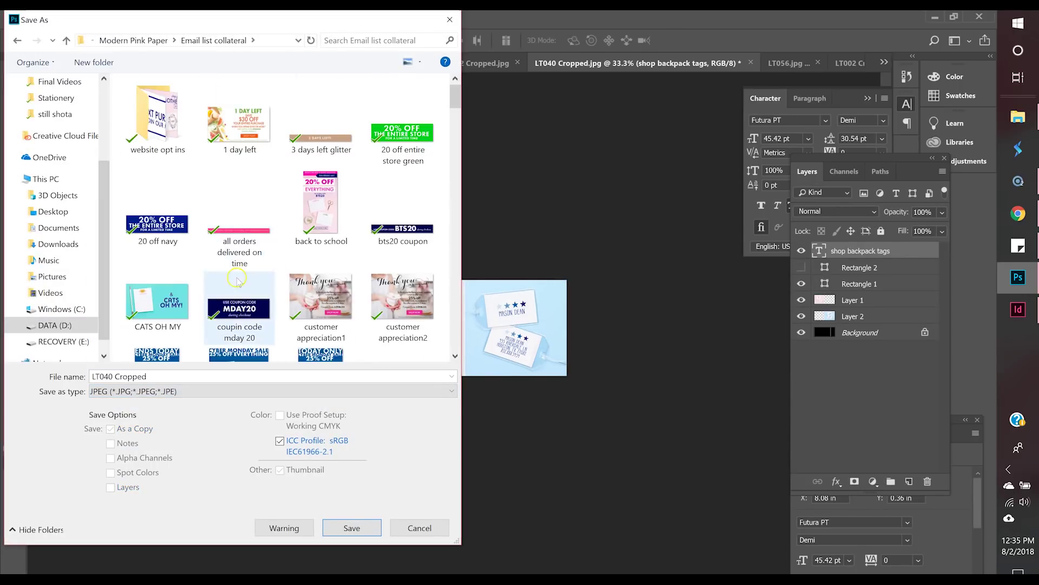
{"action": "left_click", "coordinate": [171, 377]}
{"action": "type", "text": "shop backpack tags.jp"}
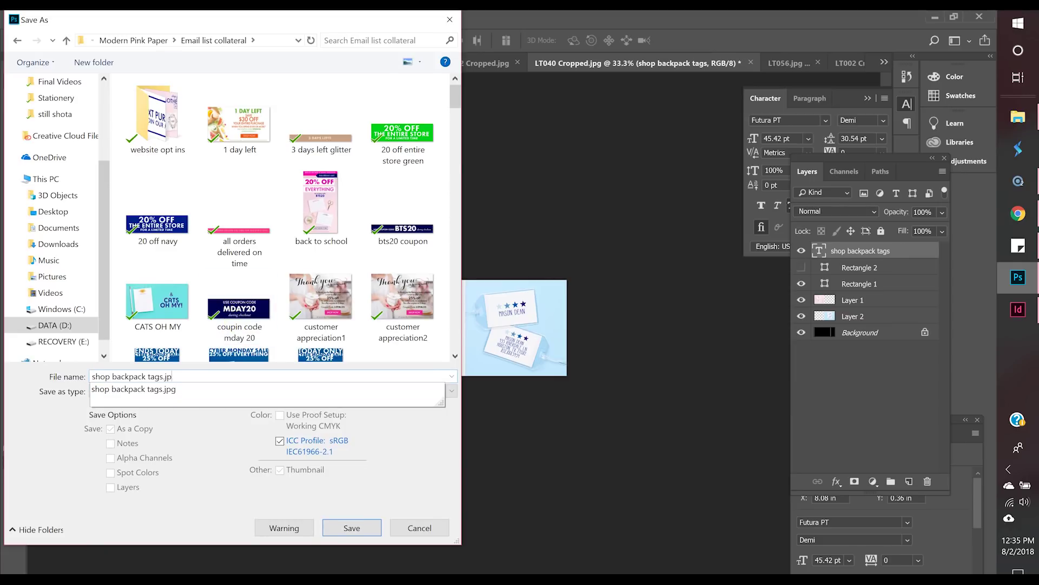
{"action": "key", "text": "Return"}
{"action": "left_click", "coordinate": [535, 312]}
{"action": "left_click_drag", "start_coordinate": [508, 196], "coordinate": [550, 197]}
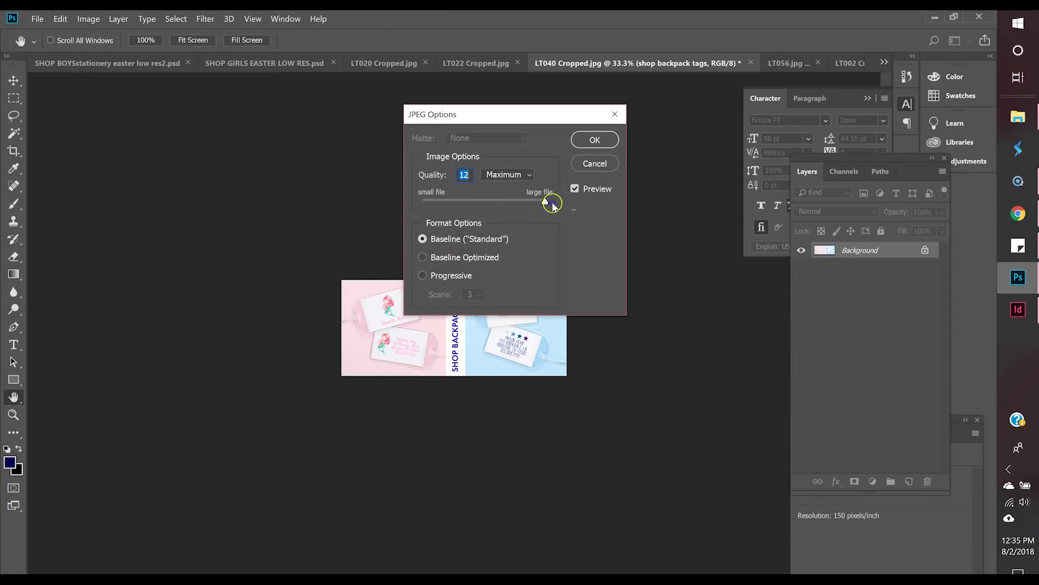
{"action": "left_click", "coordinate": [596, 139]}
Step: In AWeber, add an image block above the shop buttons and upload the shop backpack tags image
{"action": "left_click", "coordinate": [1019, 214]}
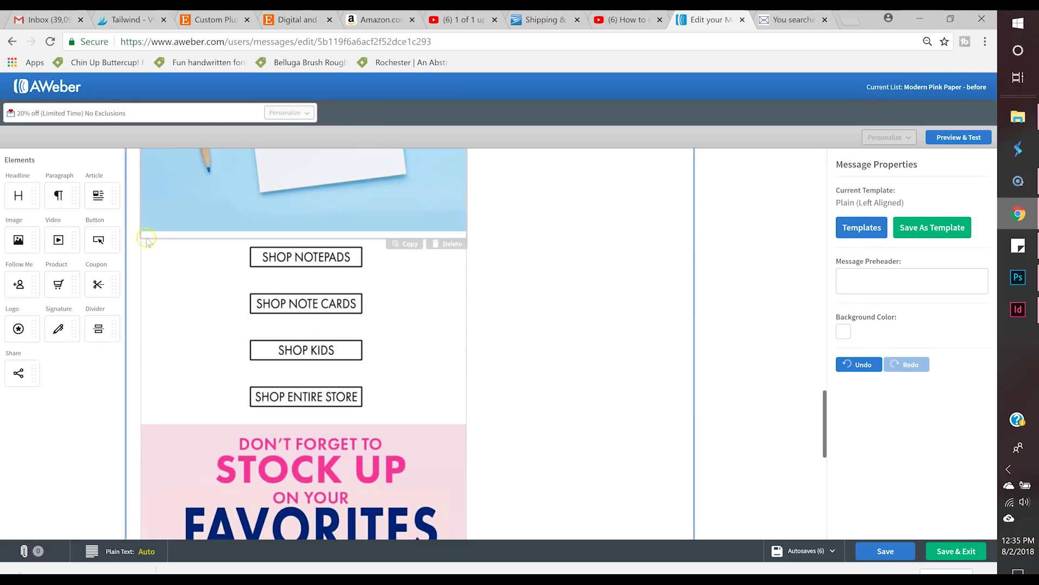
{"action": "left_click_drag", "start_coordinate": [18, 240], "coordinate": [157, 233]}
{"action": "left_click", "coordinate": [874, 196]}
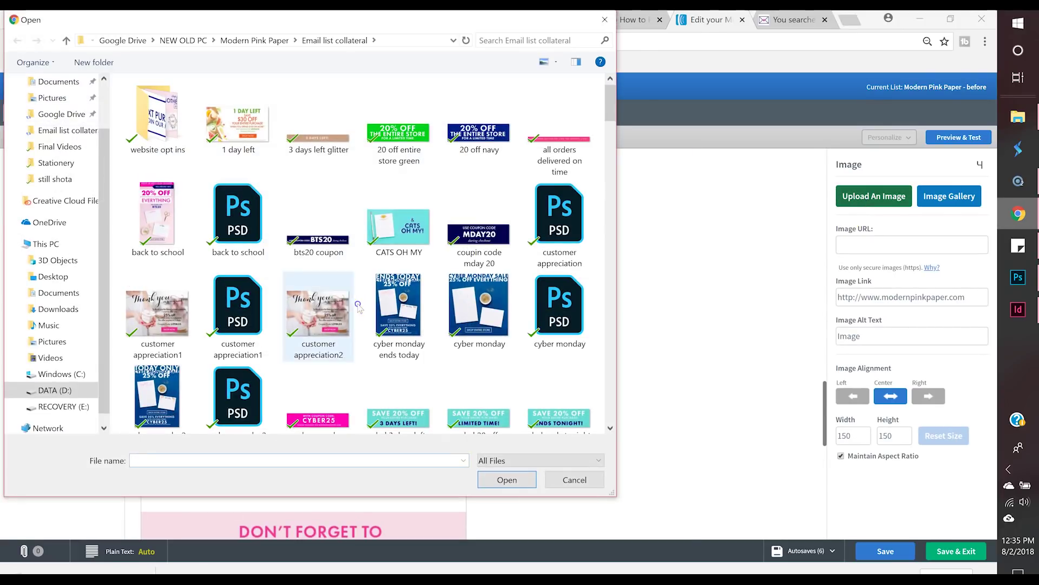
{"action": "left_click", "coordinate": [507, 479]}
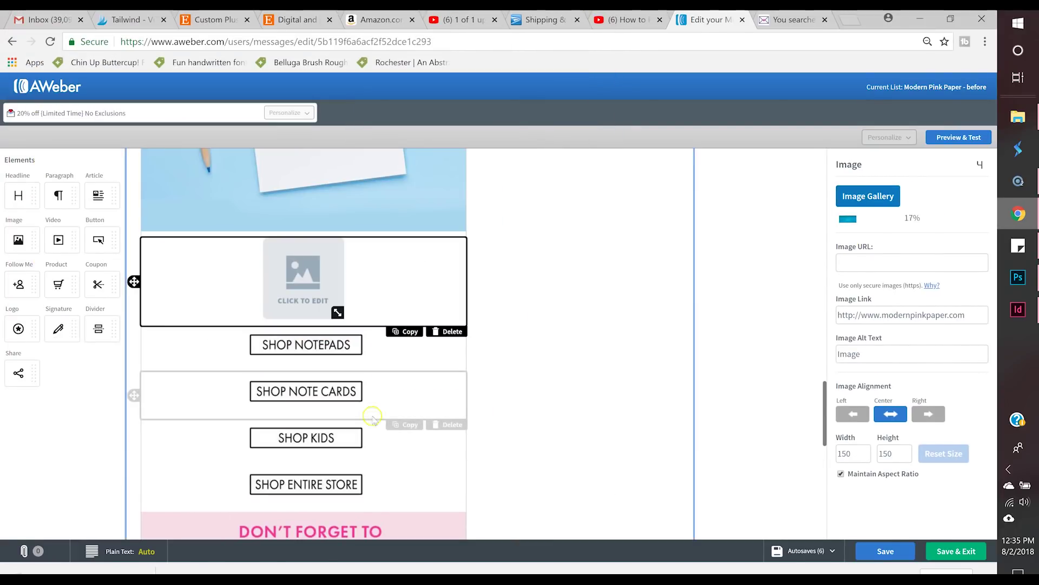
Step: Open the Backpack & Diaper Tags category page in the Modern Pink Paper store and copy its URL
{"action": "left_click", "coordinate": [792, 20]}
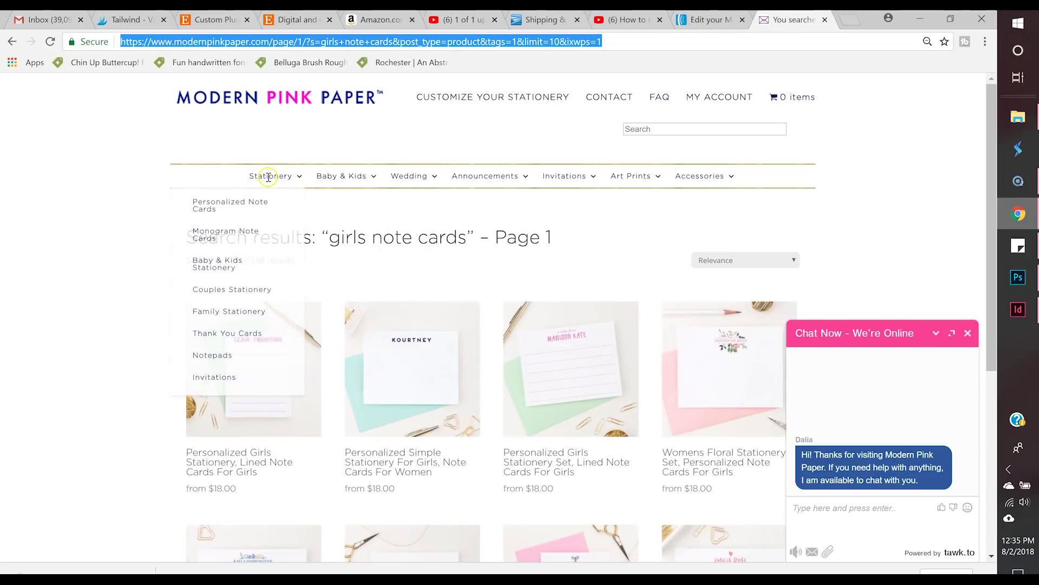
{"action": "key", "text": "Return"}
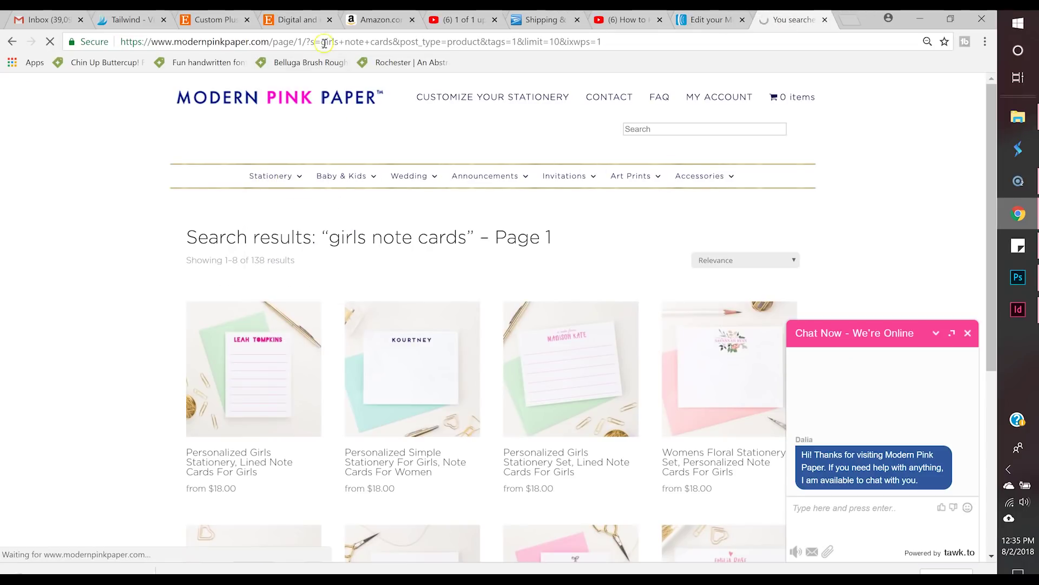
{"action": "left_click", "coordinate": [327, 43]}
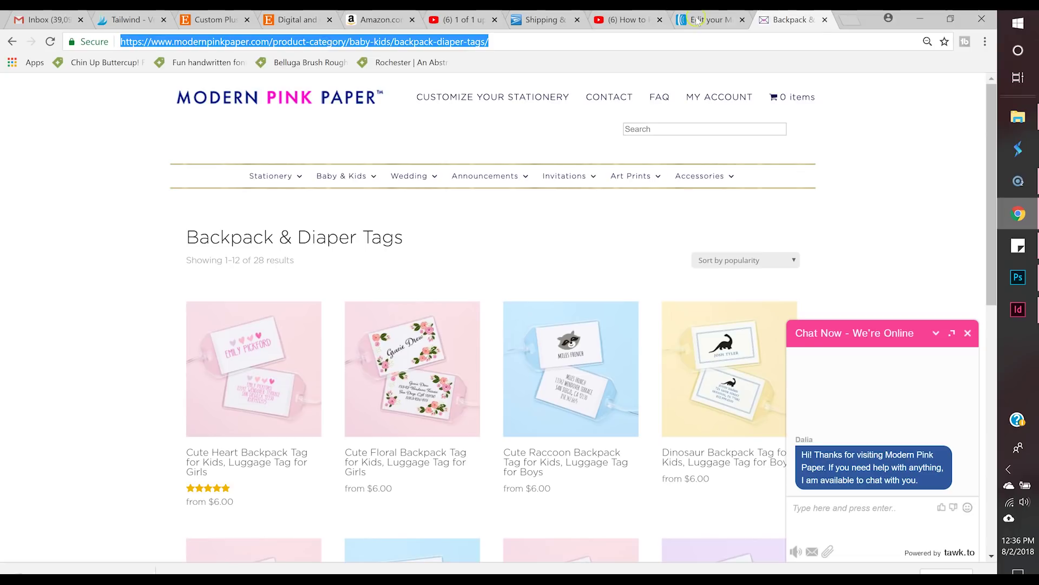
Step: Select the new AWeber image block and pick the shop backpack tags image to upload
{"action": "left_click", "coordinate": [697, 19]}
{"action": "left_click", "coordinate": [314, 272]}
{"action": "left_click", "coordinate": [873, 196]}
{"action": "scroll", "coordinate": [305, 267], "scroll_direction": "down", "scroll_amount": 5}
{"action": "left_click", "coordinate": [399, 103]}
Step: Upload the image and set its link to the pasted Backpack & Diaper Tags page address
{"action": "left_click", "coordinate": [507, 480]}
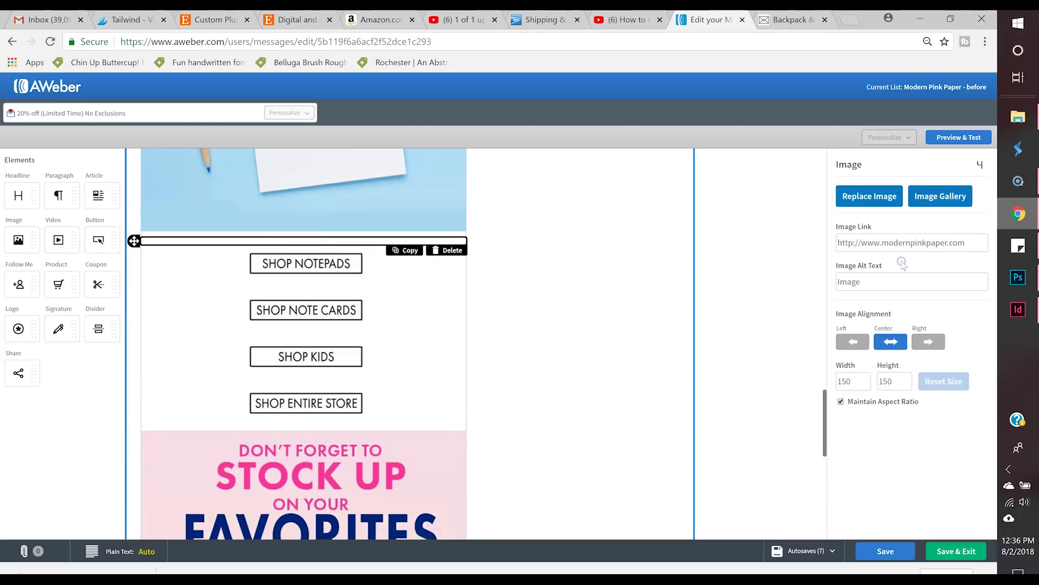
{"action": "triple_click", "coordinate": [896, 244]}
{"action": "key", "text": "ctrl+v"}
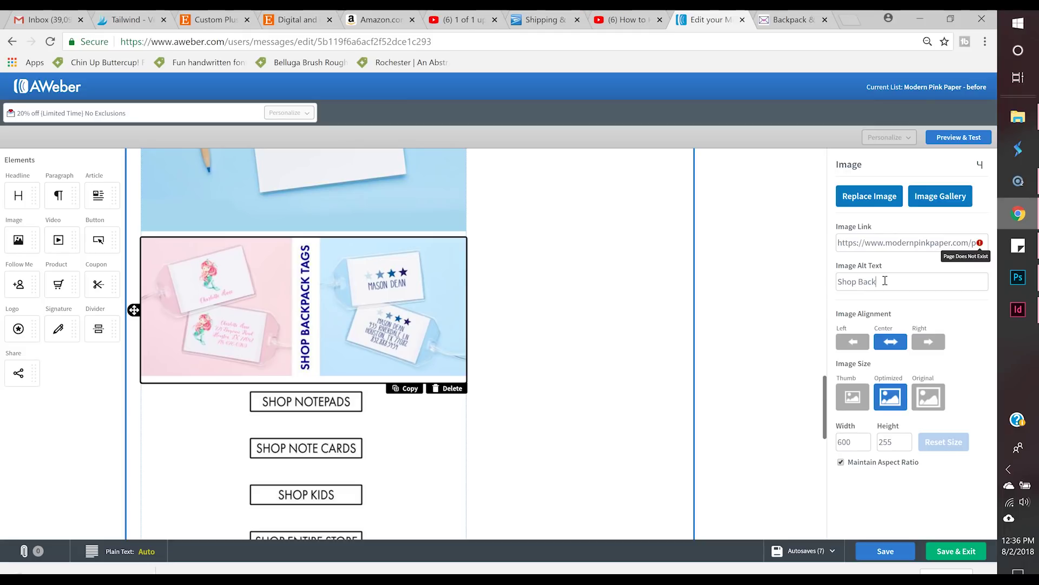
{"action": "left_click", "coordinate": [547, 292]}
Step: Move the SHOP ENTIRE STORE button above the backpack tags image
{"action": "scroll", "coordinate": [550, 300], "scroll_direction": "up", "scroll_amount": 4}
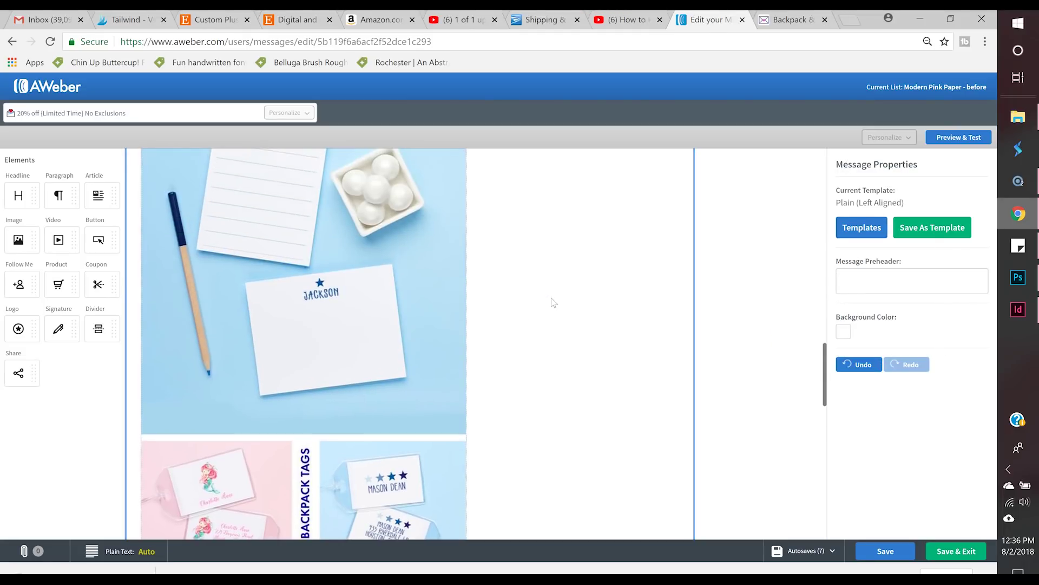
{"action": "scroll", "coordinate": [551, 304], "scroll_direction": "down", "scroll_amount": 1}
{"action": "scroll", "coordinate": [553, 309], "scroll_direction": "down", "scroll_amount": 1}
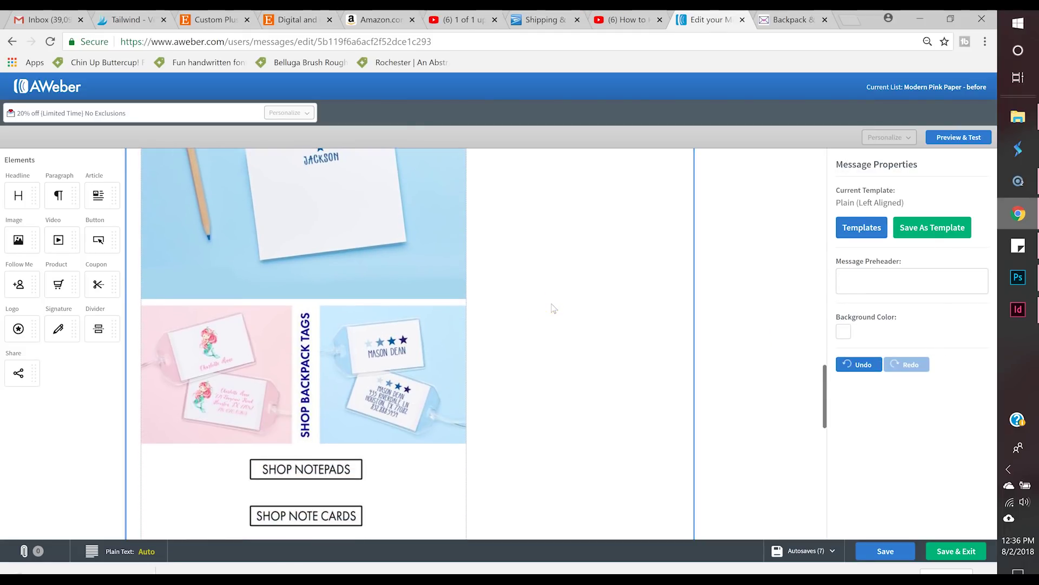
{"action": "scroll", "coordinate": [438, 313], "scroll_direction": "down", "scroll_amount": 4}
{"action": "scroll", "coordinate": [438, 313], "scroll_direction": "up", "scroll_amount": 6}
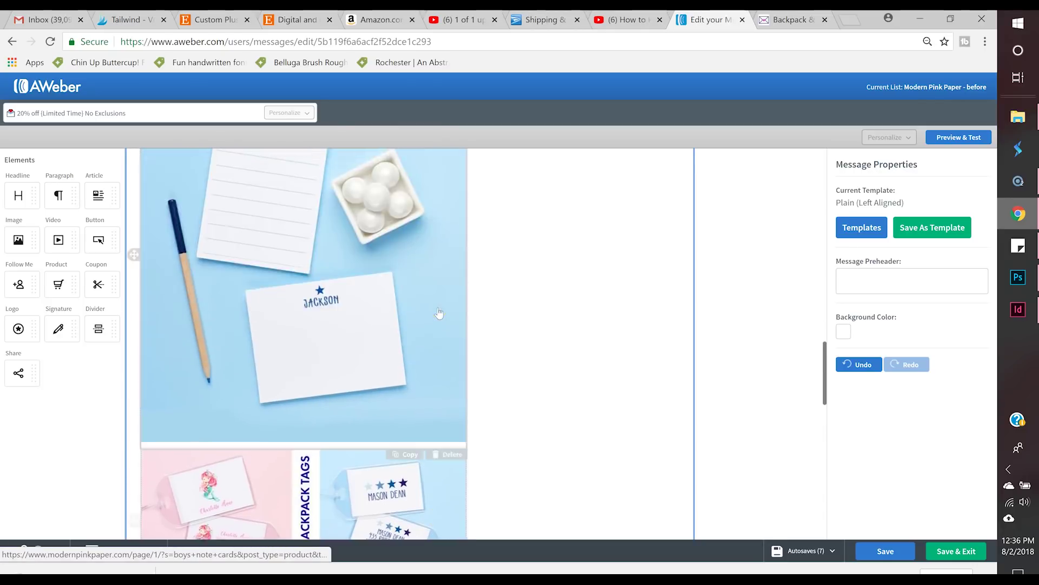
{"action": "scroll", "coordinate": [436, 311], "scroll_direction": "up", "scroll_amount": 3}
{"action": "scroll", "coordinate": [434, 308], "scroll_direction": "down", "scroll_amount": 8}
{"action": "left_click_drag", "start_coordinate": [133, 410], "coordinate": [132, 330]}
{"action": "left_click", "coordinate": [525, 346]}
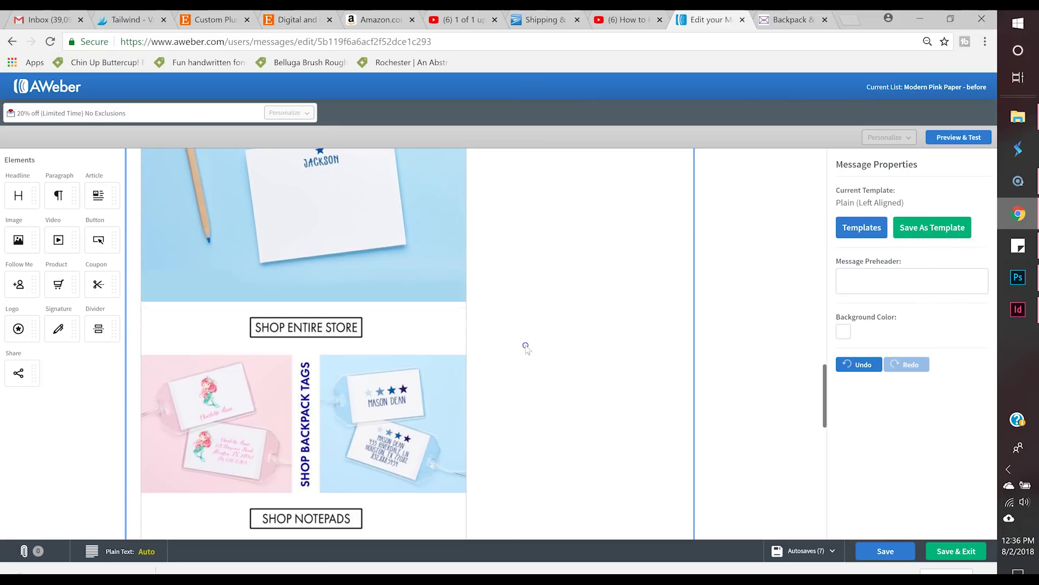
Step: Save the email draft and begin editing the subject line
{"action": "scroll", "coordinate": [585, 332], "scroll_direction": "up", "scroll_amount": 10}
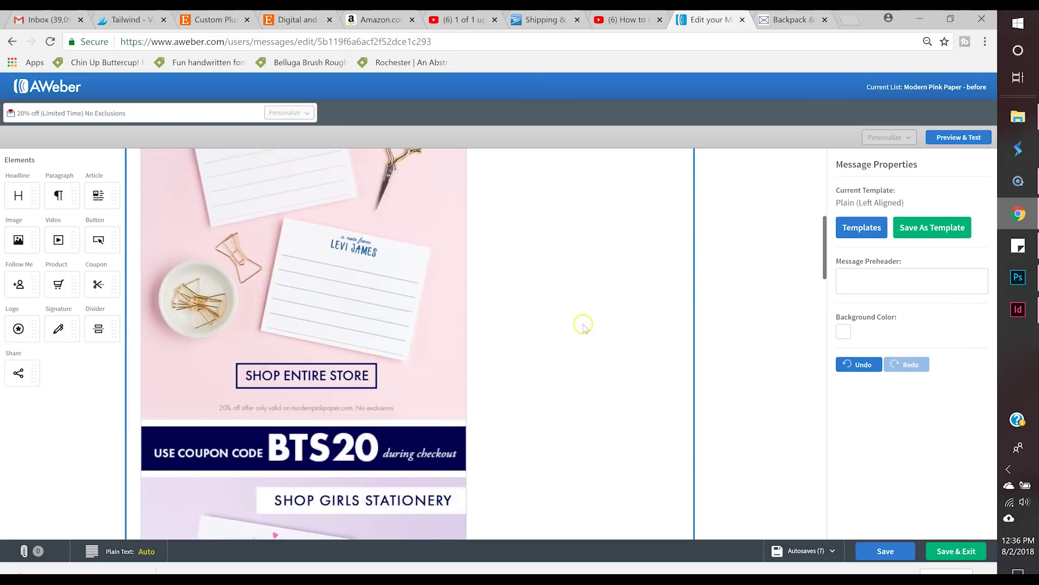
{"action": "scroll", "coordinate": [583, 325], "scroll_direction": "down", "scroll_amount": 4}
{"action": "scroll", "coordinate": [584, 325], "scroll_direction": "up", "scroll_amount": 12}
{"action": "scroll", "coordinate": [214, 283], "scroll_direction": "down", "scroll_amount": 10}
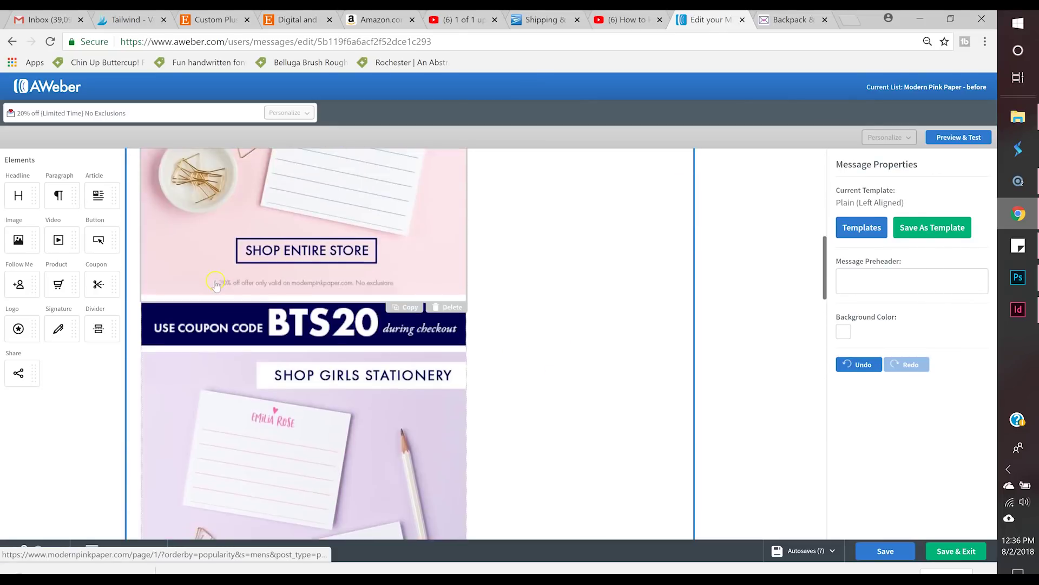
{"action": "scroll", "coordinate": [215, 282], "scroll_direction": "down", "scroll_amount": 15}
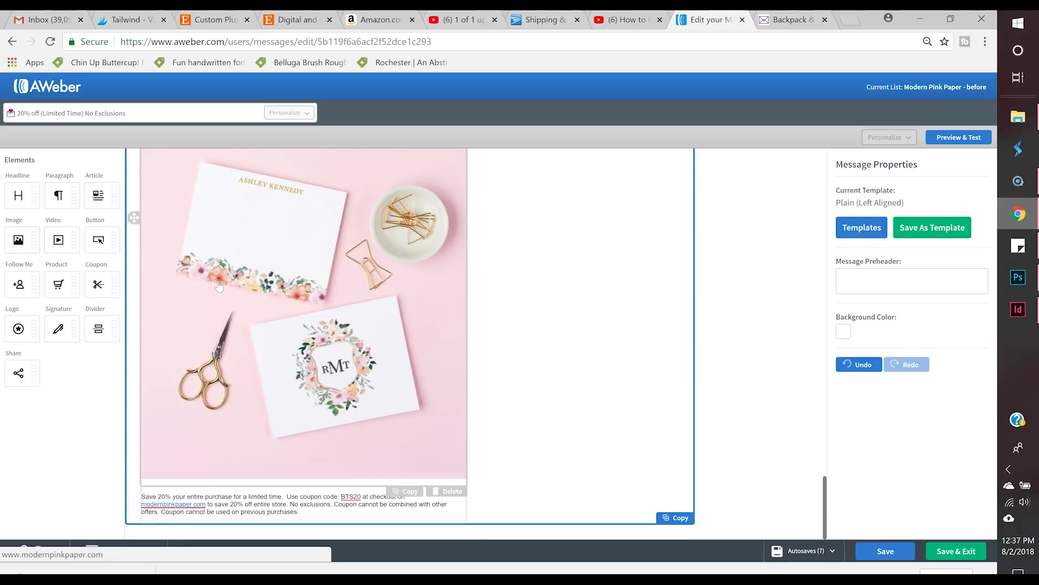
{"action": "left_click", "coordinate": [886, 551]}
{"action": "left_click", "coordinate": [20, 113]}
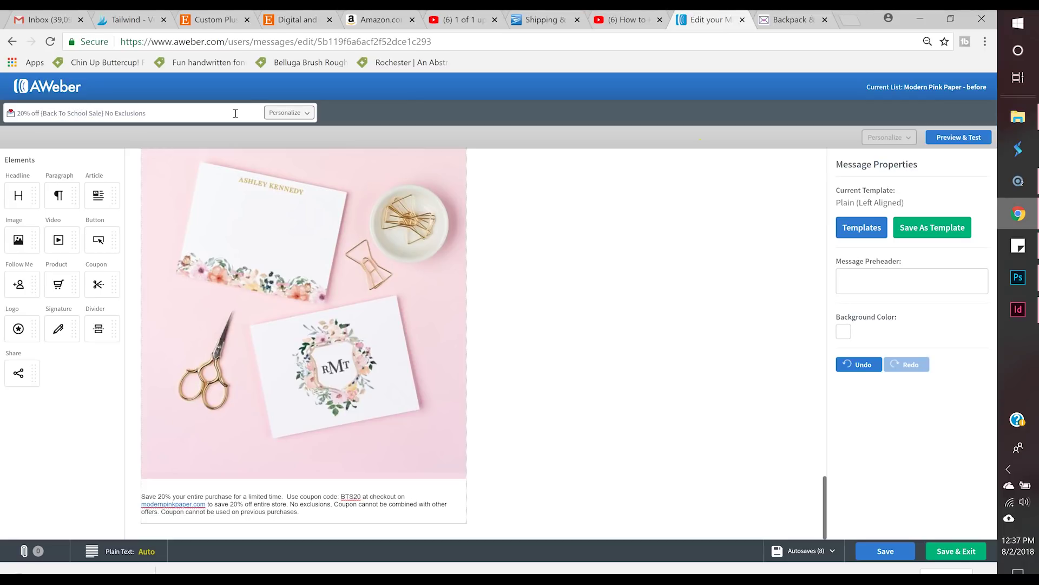
{"action": "scroll", "coordinate": [744, 232], "scroll_direction": "up", "scroll_amount": 10}
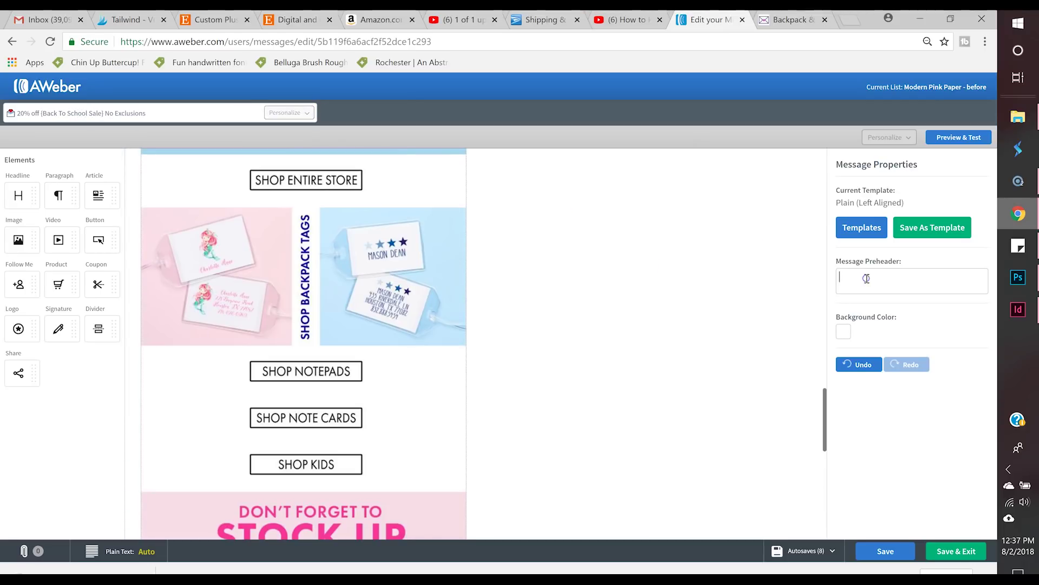
{"action": "scroll", "coordinate": [641, 276], "scroll_direction": "up", "scroll_amount": 10}
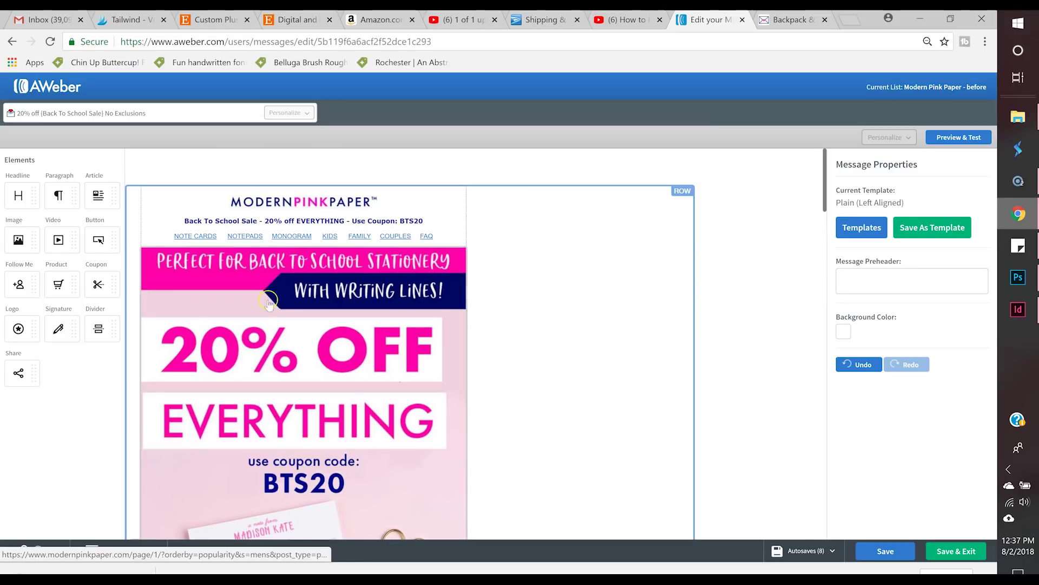
{"action": "scroll", "coordinate": [347, 264], "scroll_direction": "down", "scroll_amount": 5}
{"action": "scroll", "coordinate": [347, 264], "scroll_direction": "up", "scroll_amount": 5}
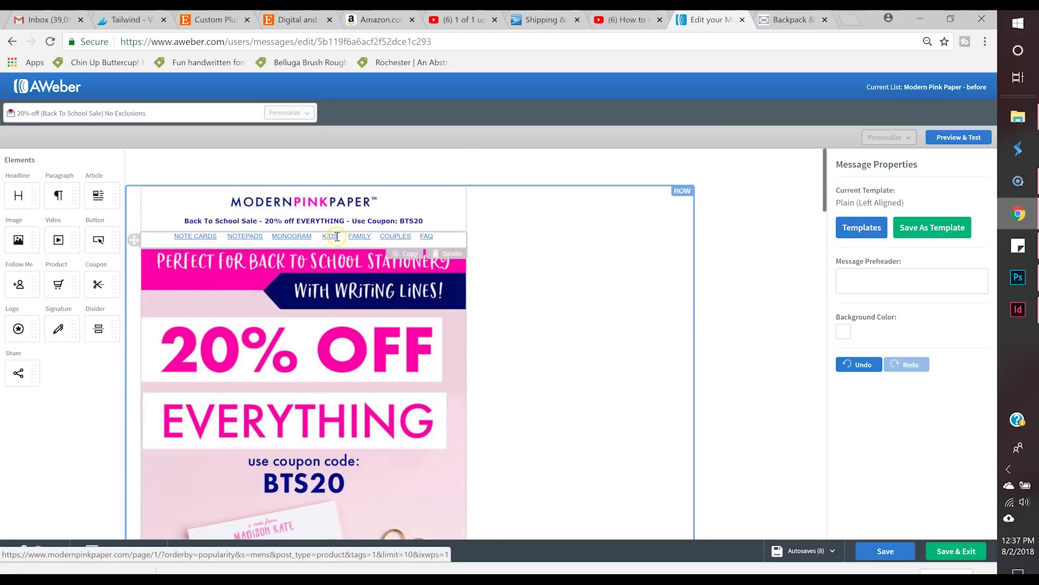
{"action": "scroll", "coordinate": [476, 274], "scroll_direction": "down", "scroll_amount": 15}
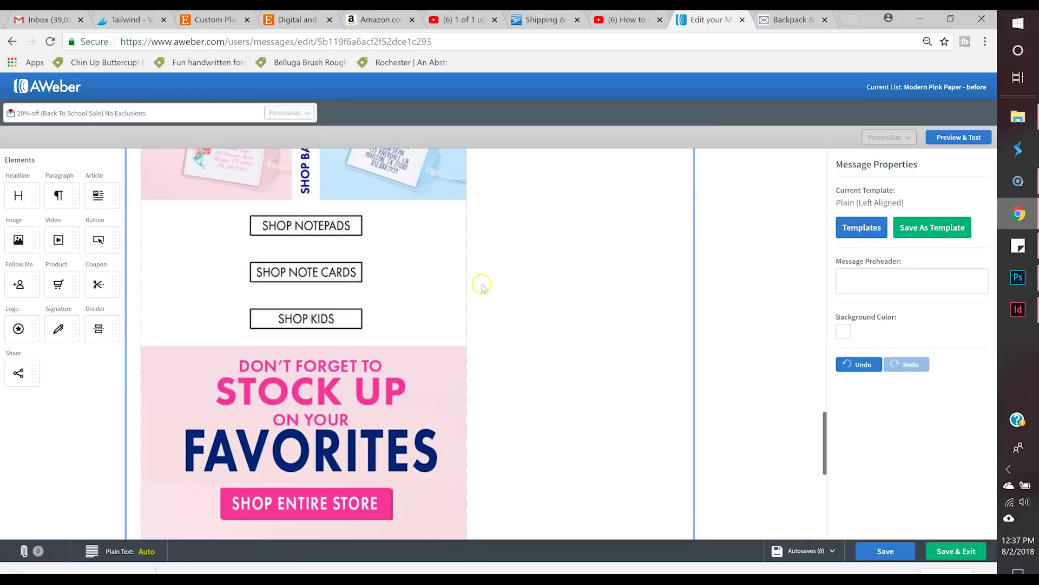
{"action": "scroll", "coordinate": [455, 275], "scroll_direction": "down", "scroll_amount": 10}
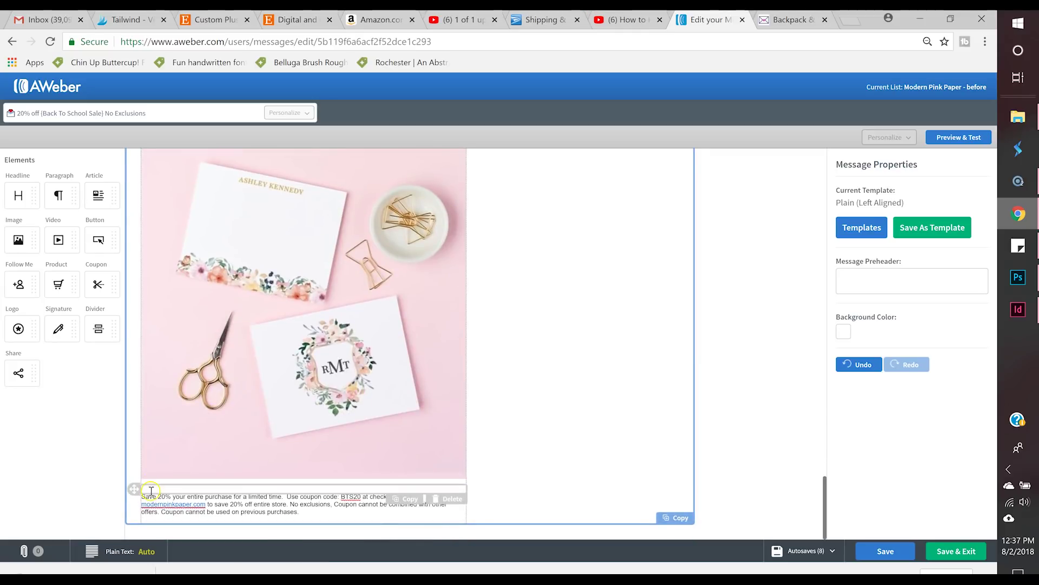
{"action": "left_click", "coordinate": [286, 485]}
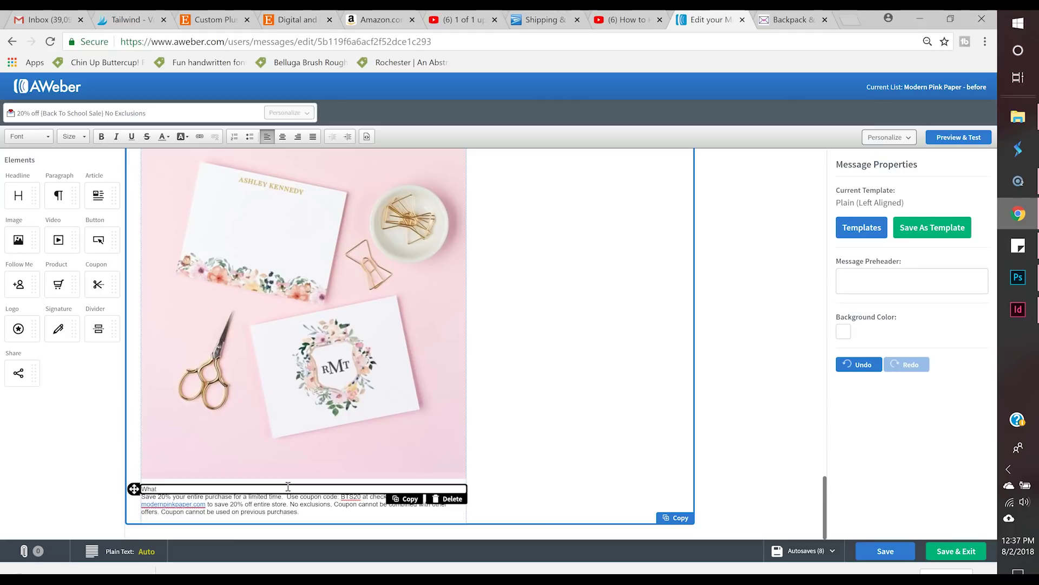
{"action": "scroll", "coordinate": [541, 425], "scroll_direction": "up", "scroll_amount": 20}
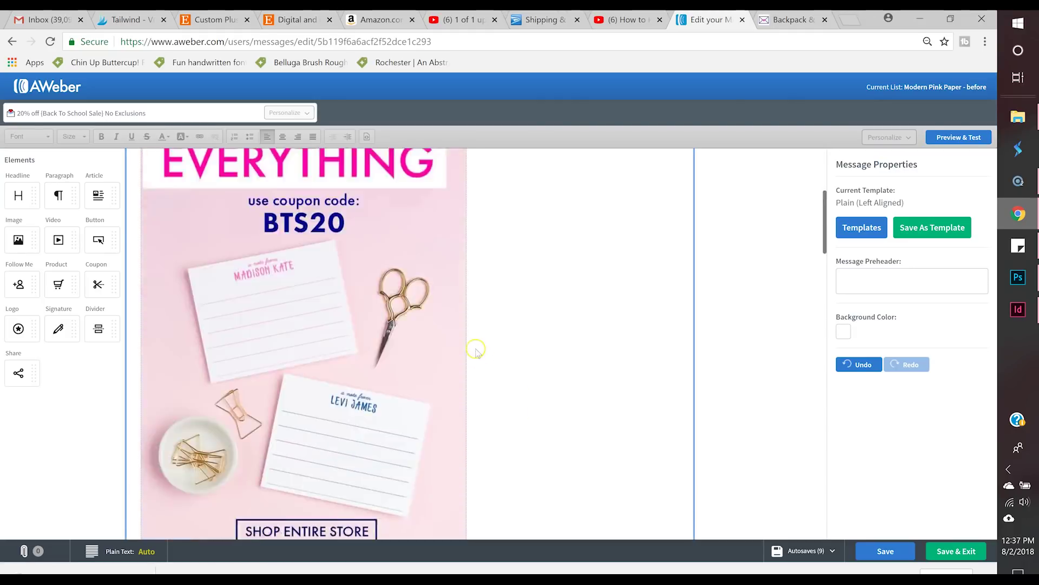
Step: Duplicate the Back To School Sale headline below SHOP KIDS and retype it as 'What's Popular NOW'
{"action": "left_click", "coordinate": [407, 230]}
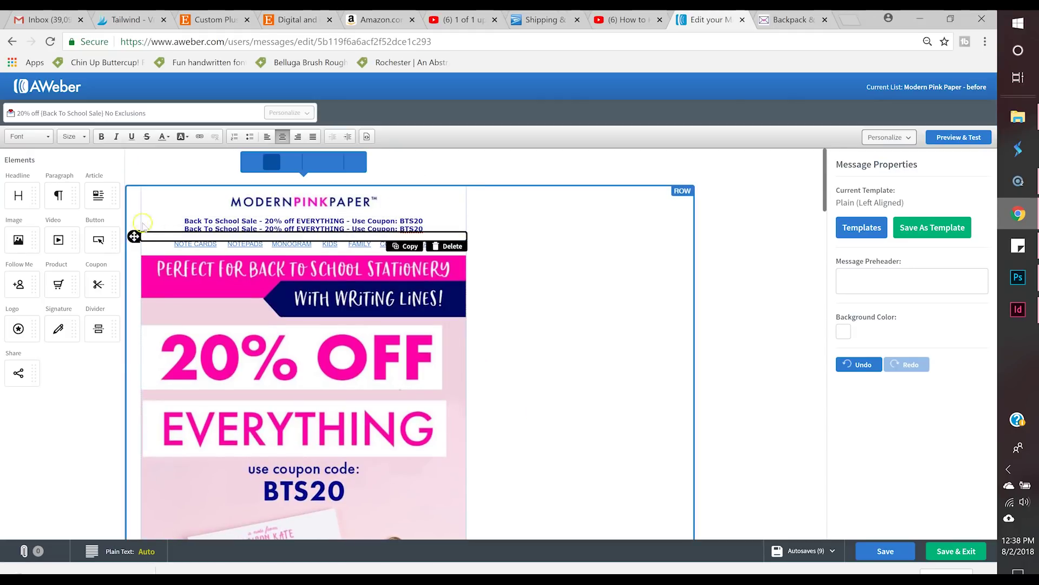
{"action": "left_click_drag", "start_coordinate": [134, 228], "coordinate": [133, 447]}
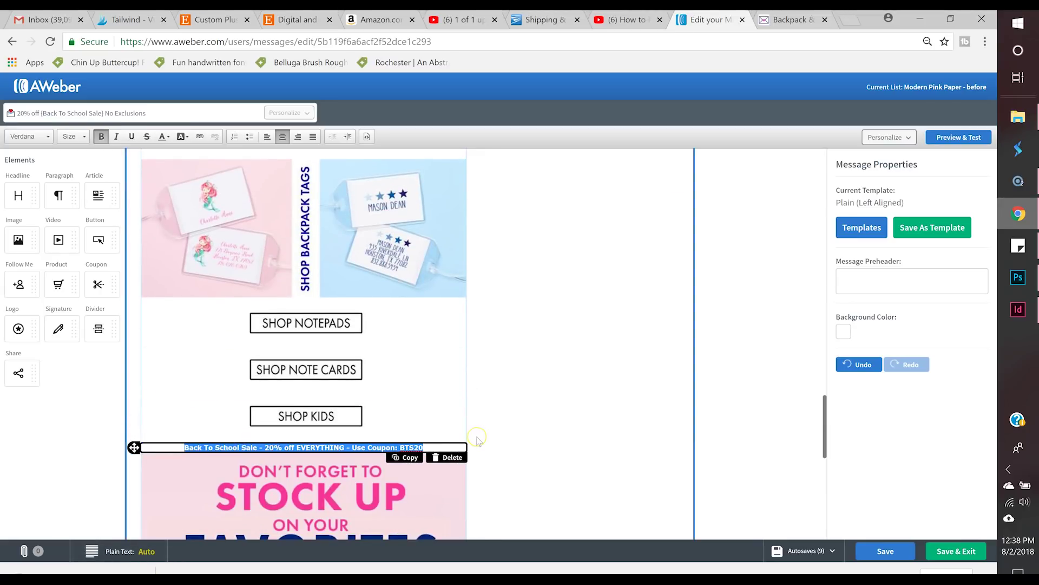
{"action": "type", "text": "What's Popular NOW"}
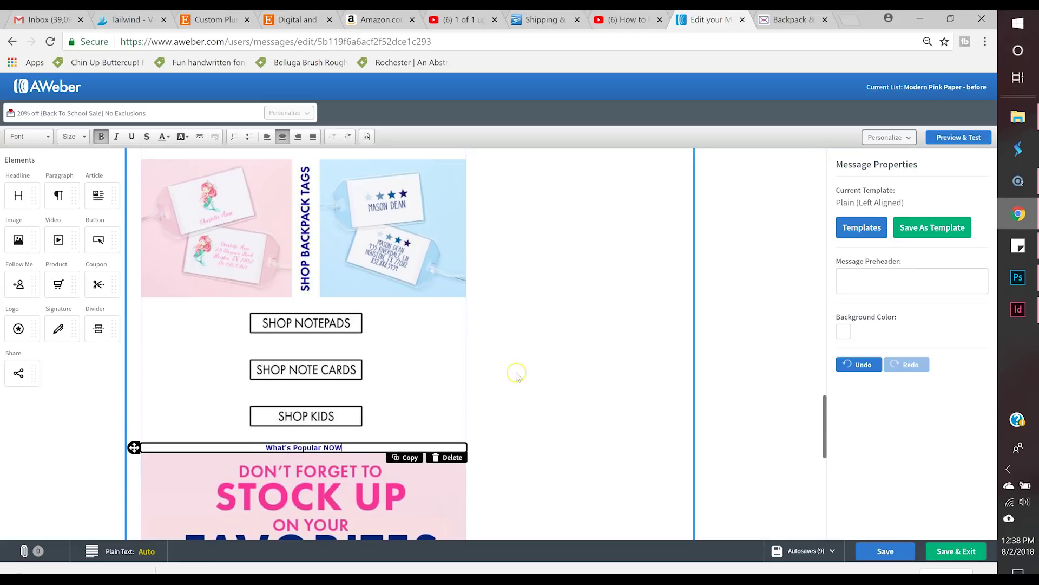
{"action": "key", "text": "ctrl+a"}
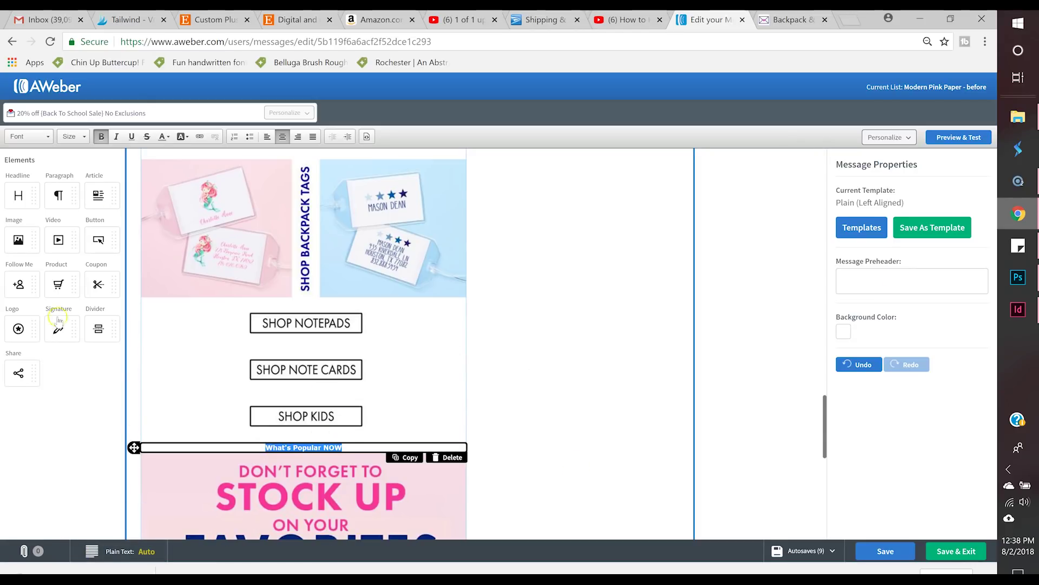
Step: Set the heading text to size 22 and add two image placeholders beneath it
{"action": "left_click", "coordinate": [74, 136]}
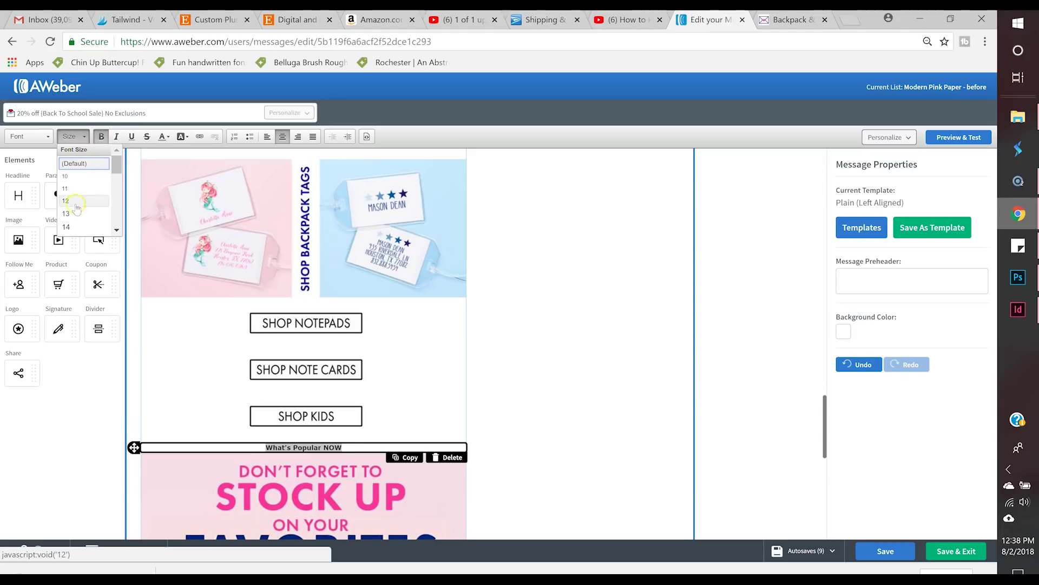
{"action": "left_click", "coordinate": [76, 203]}
{"action": "left_click", "coordinate": [73, 136]}
{"action": "left_click", "coordinate": [69, 223]}
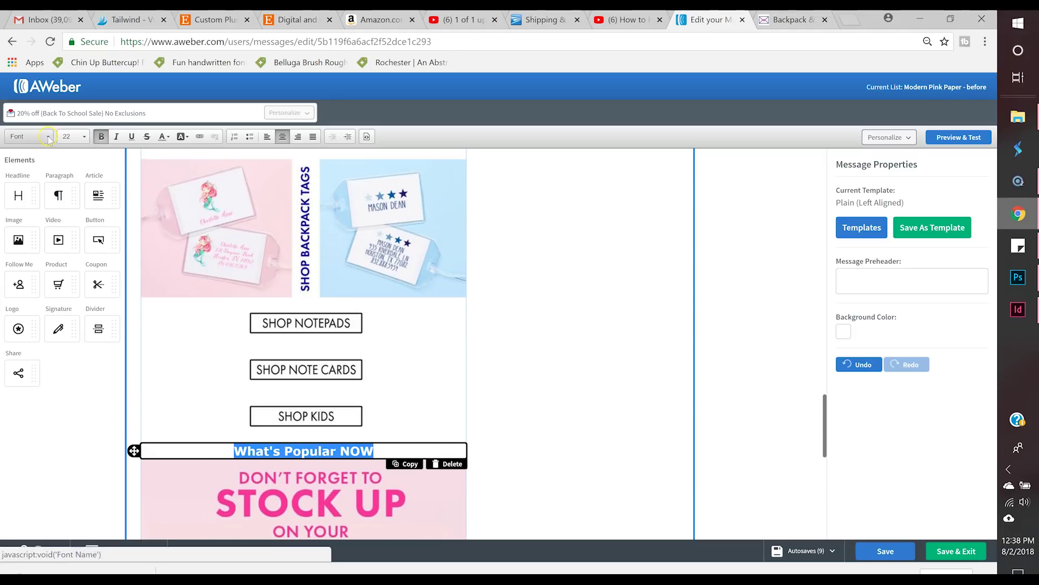
{"action": "left_click_drag", "start_coordinate": [19, 240], "coordinate": [165, 464]}
{"action": "left_click_drag", "start_coordinate": [18, 240], "coordinate": [462, 469]}
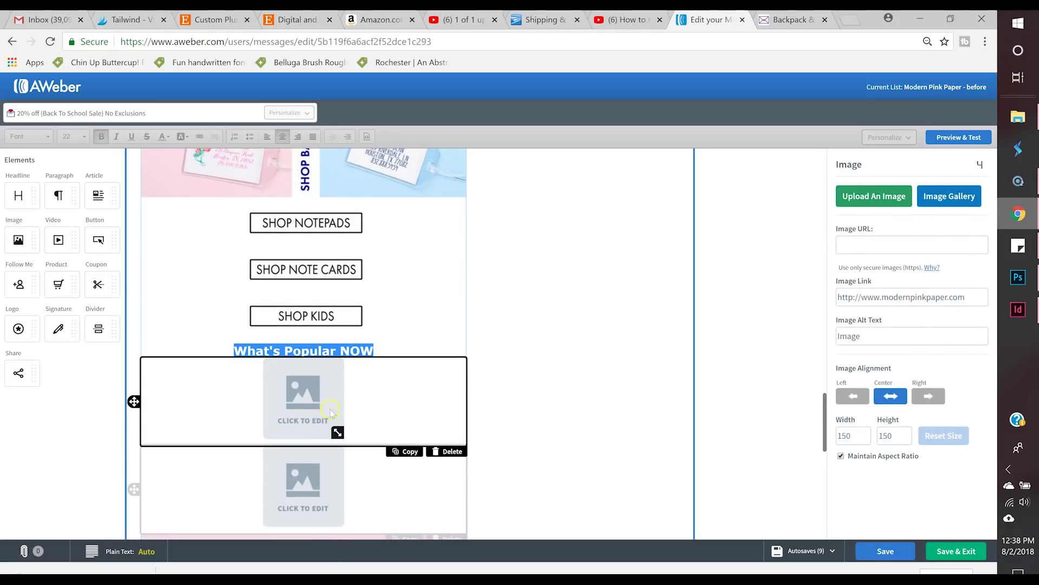
Step: Add a third image placeholder and set left, right and center alignments on the placeholders
{"action": "scroll", "coordinate": [325, 347], "scroll_direction": "down", "scroll_amount": 3}
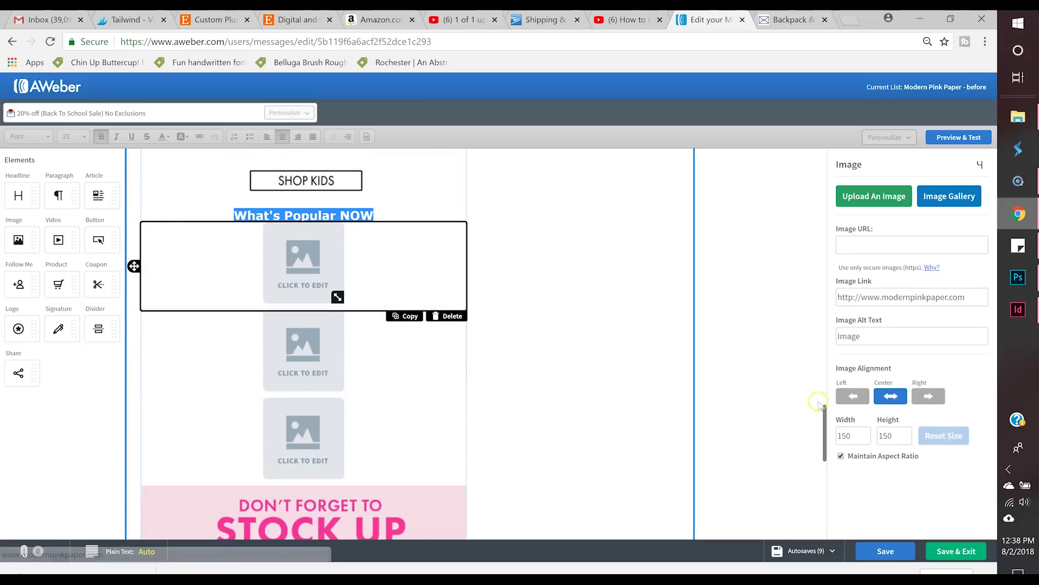
{"action": "left_click", "coordinate": [853, 396]}
{"action": "left_click", "coordinate": [915, 394]}
{"action": "left_click", "coordinate": [201, 384]}
{"action": "left_click_drag", "start_coordinate": [147, 398], "coordinate": [156, 400]}
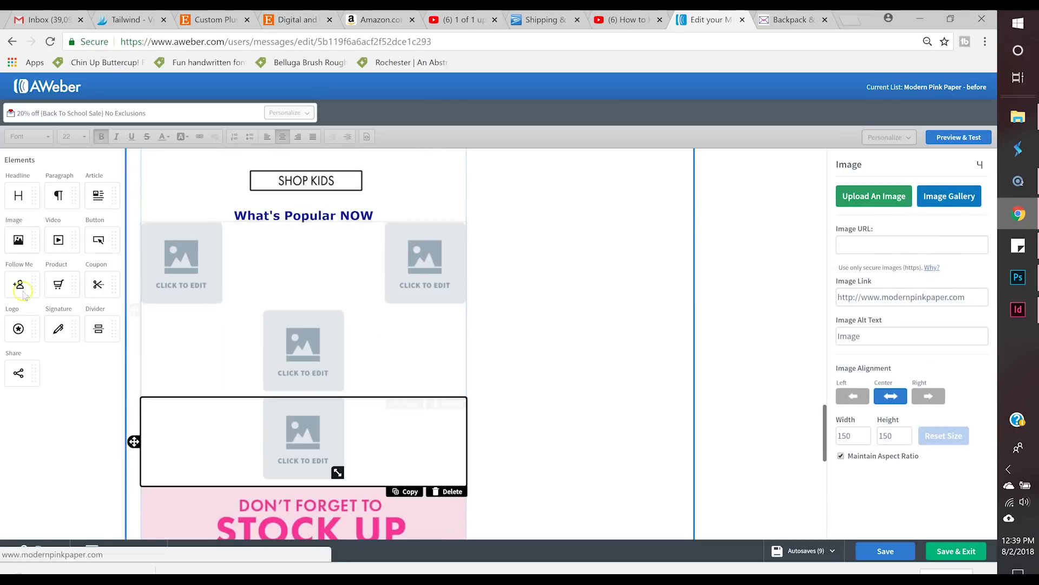
{"action": "left_click", "coordinate": [853, 396]}
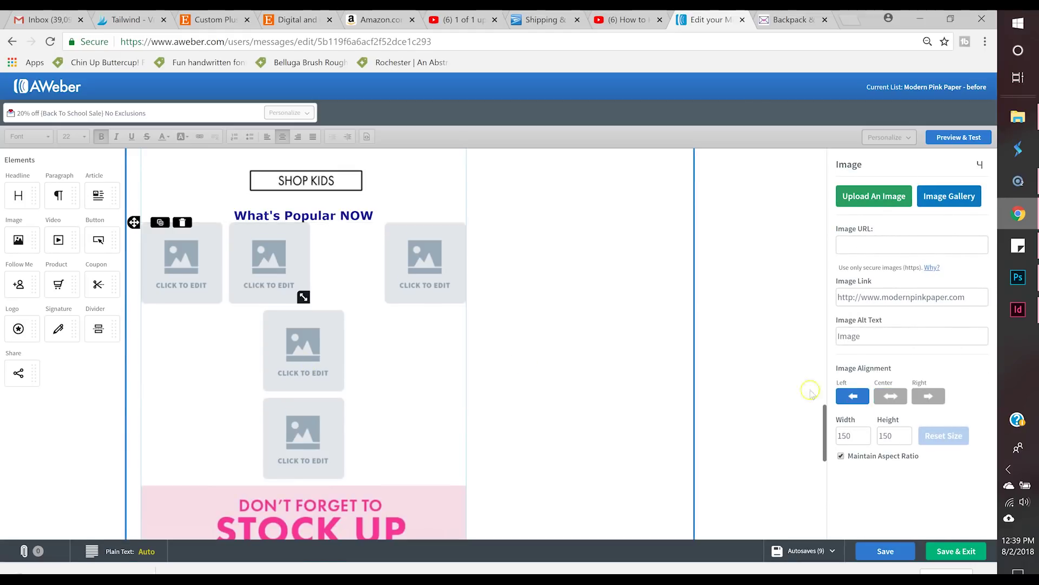
{"action": "left_click", "coordinate": [927, 396]}
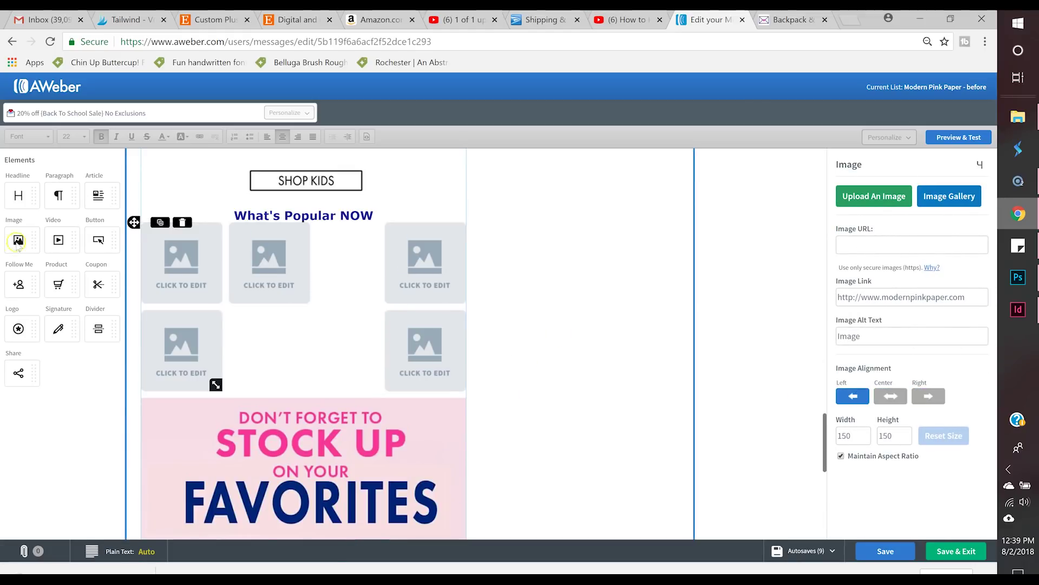
{"action": "left_click", "coordinate": [191, 267]}
{"action": "left_click", "coordinate": [853, 395]}
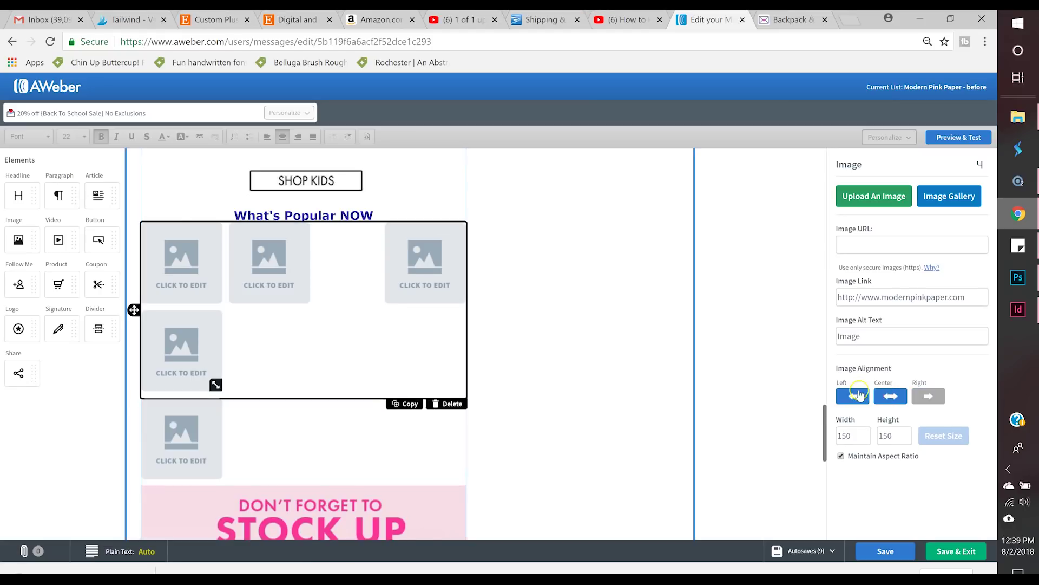
{"action": "left_click", "coordinate": [888, 397]}
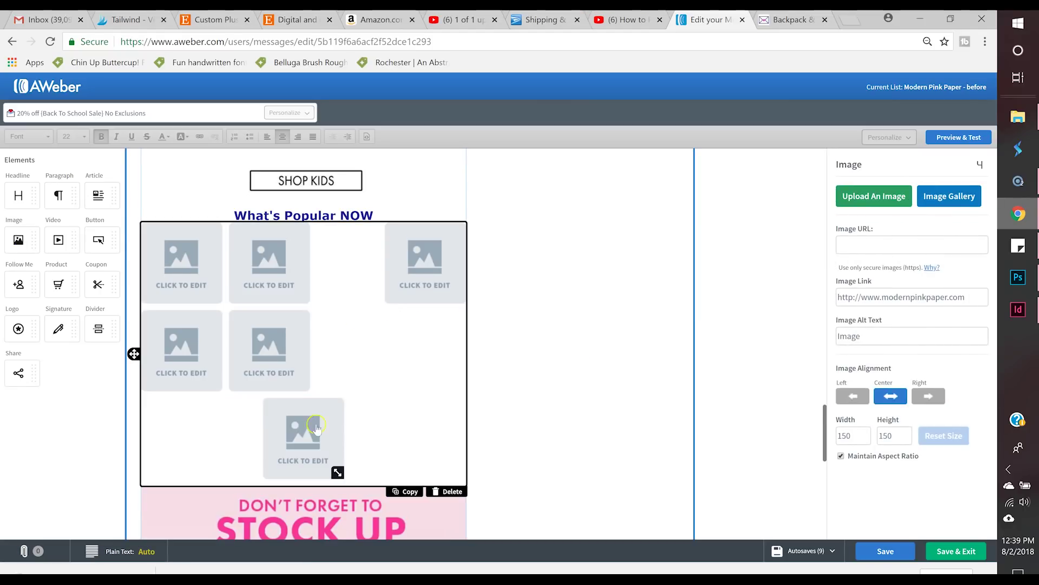
Step: Shrink the row's image placeholders to 135, 124 and 131 pixels
{"action": "left_click", "coordinate": [341, 236]}
{"action": "left_click", "coordinate": [275, 256]}
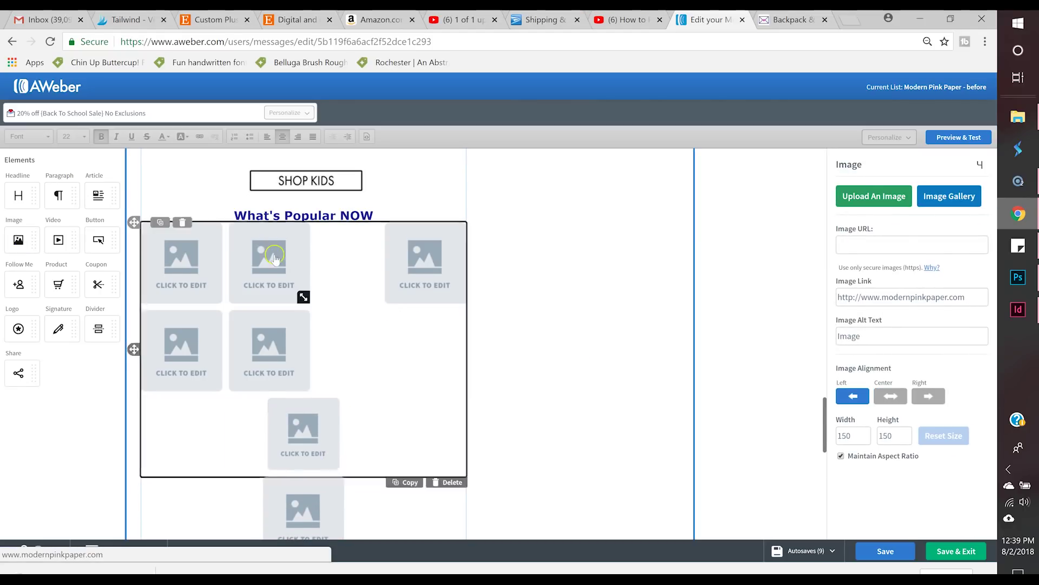
{"action": "left_click_drag", "start_coordinate": [303, 296], "coordinate": [206, 285]}
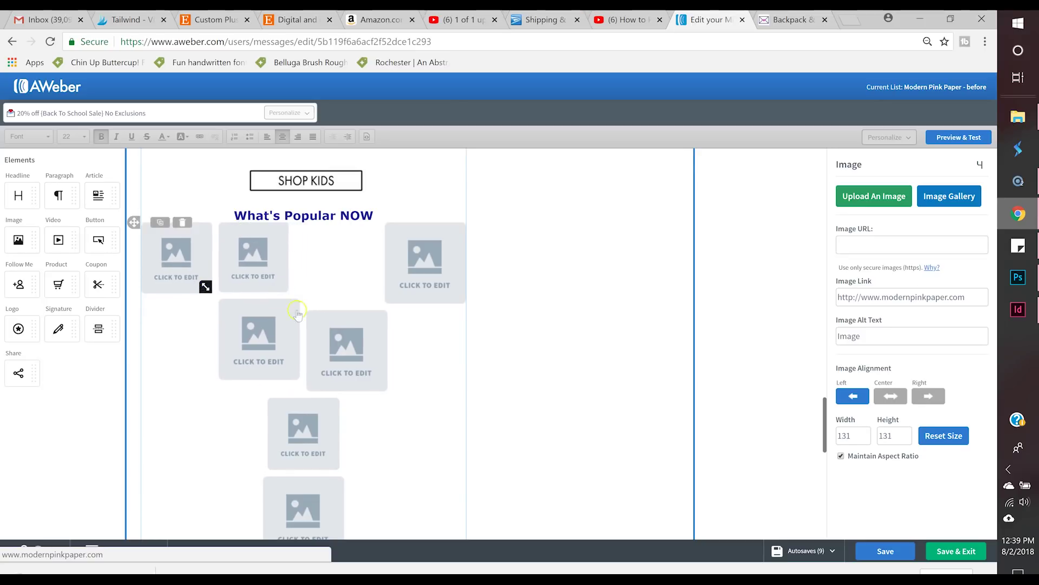
{"action": "left_click", "coordinate": [327, 230]}
{"action": "left_click", "coordinate": [425, 260]}
{"action": "left_click_drag", "start_coordinate": [459, 296], "coordinate": [446, 287]}
{"action": "left_click", "coordinate": [361, 298]}
{"action": "left_click_drag", "start_coordinate": [369, 296], "coordinate": [360, 287]}
Step: Resize row images to 139, 140 and 136 pixels so four fit, deleting the extra image
{"action": "left_click_drag", "start_coordinate": [205, 287], "coordinate": [212, 292]}
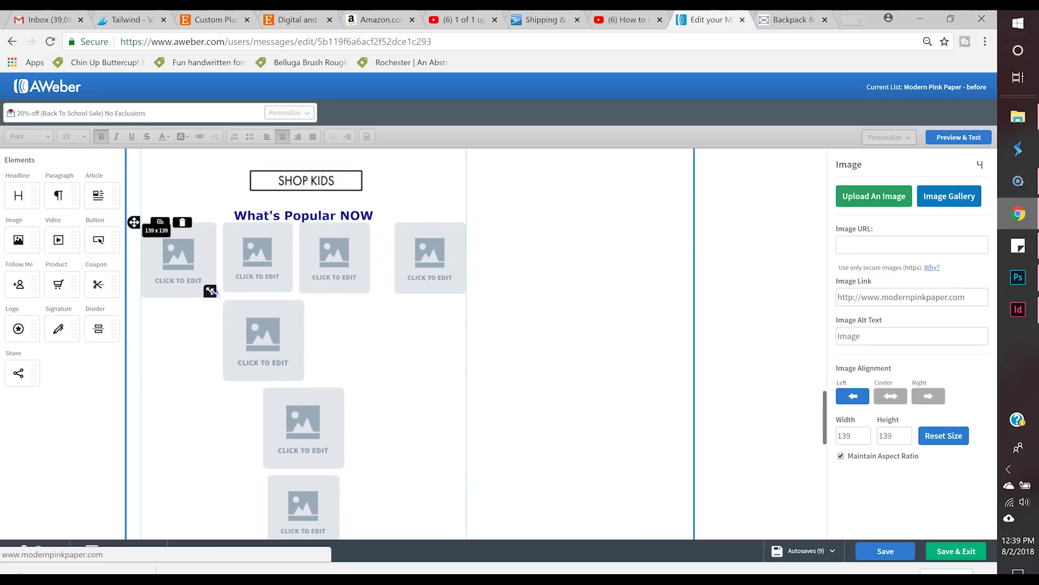
{"action": "left_click", "coordinate": [246, 279]}
{"action": "left_click_drag", "start_coordinate": [288, 287], "coordinate": [292, 293]}
{"action": "left_click", "coordinate": [430, 259]}
{"action": "left_click_drag", "start_coordinate": [459, 285], "coordinate": [463, 292]}
{"action": "left_click_drag", "start_coordinate": [307, 296], "coordinate": [287, 291]}
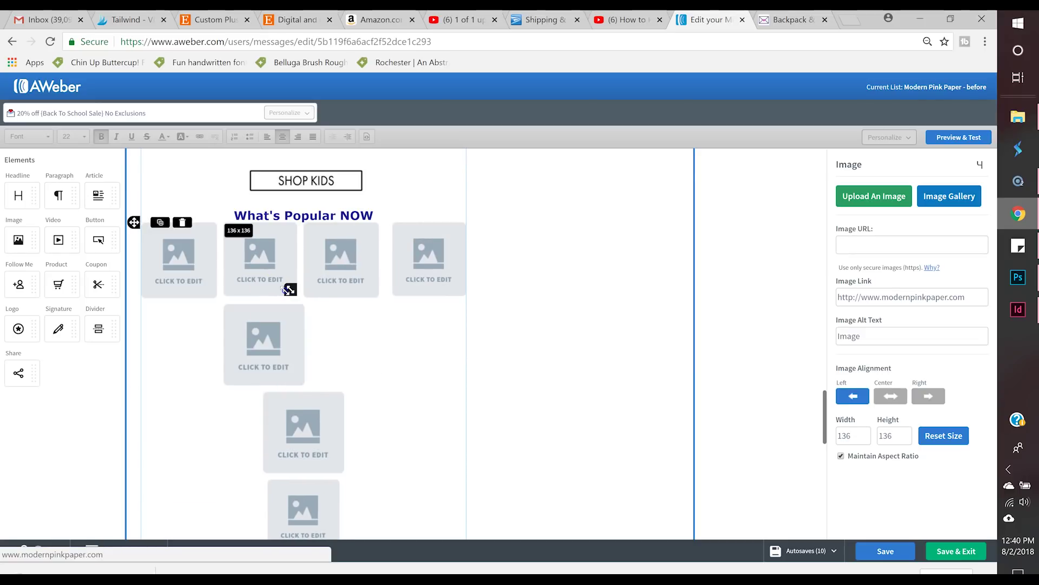
{"action": "key", "text": "Delete"}
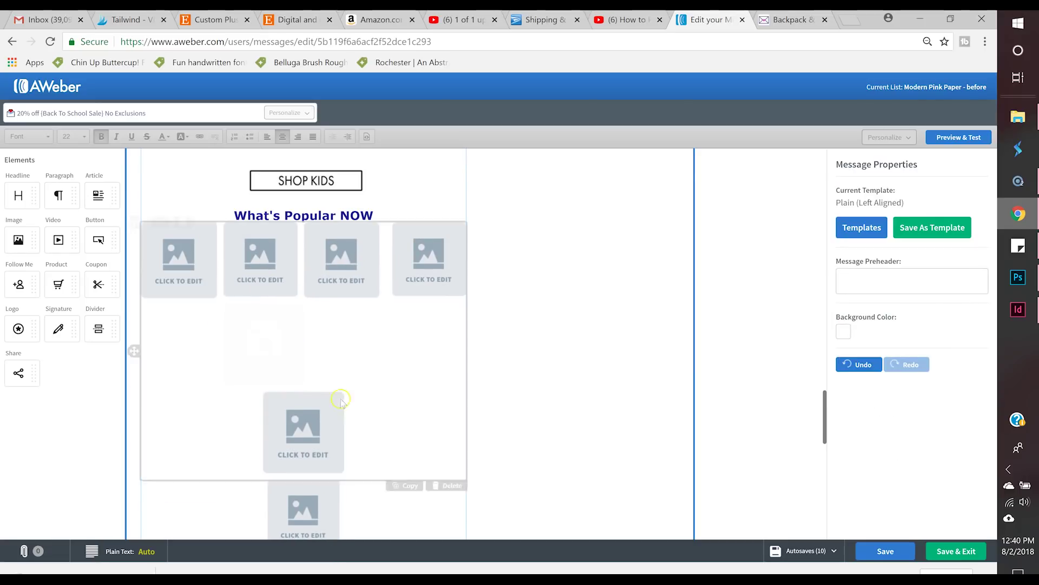
Step: Enlarge the centred image below the row to 308 pixels and remove a stray small copy
{"action": "left_click", "coordinate": [322, 349]}
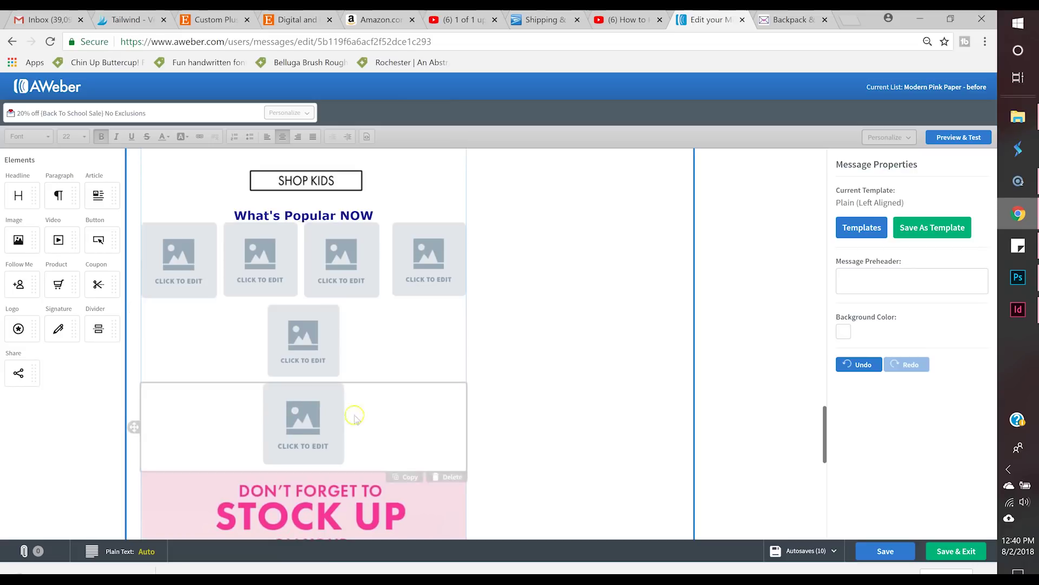
{"action": "left_click", "coordinate": [314, 340]}
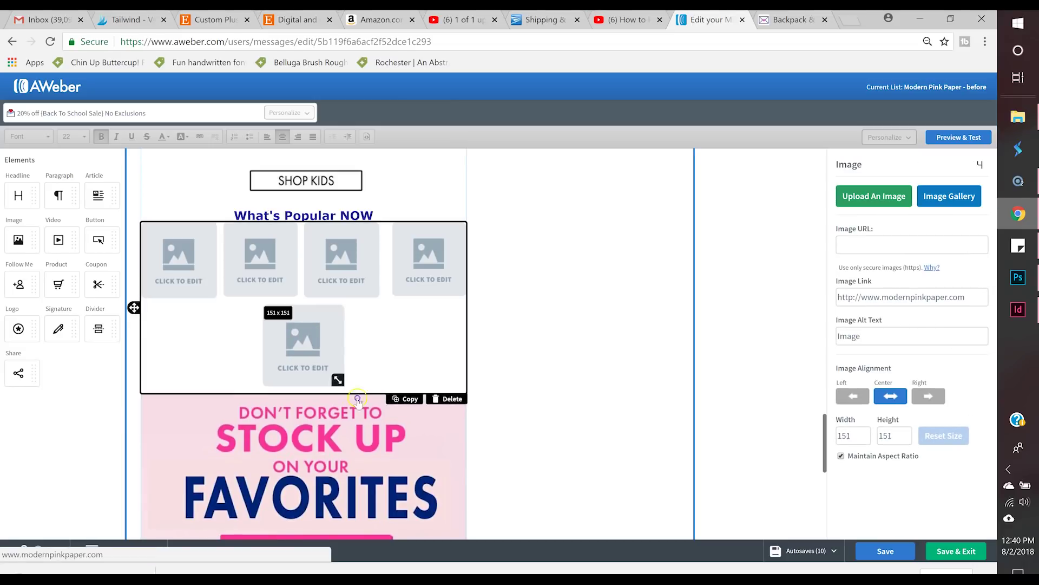
{"action": "left_click_drag", "start_coordinate": [339, 376], "coordinate": [440, 467]}
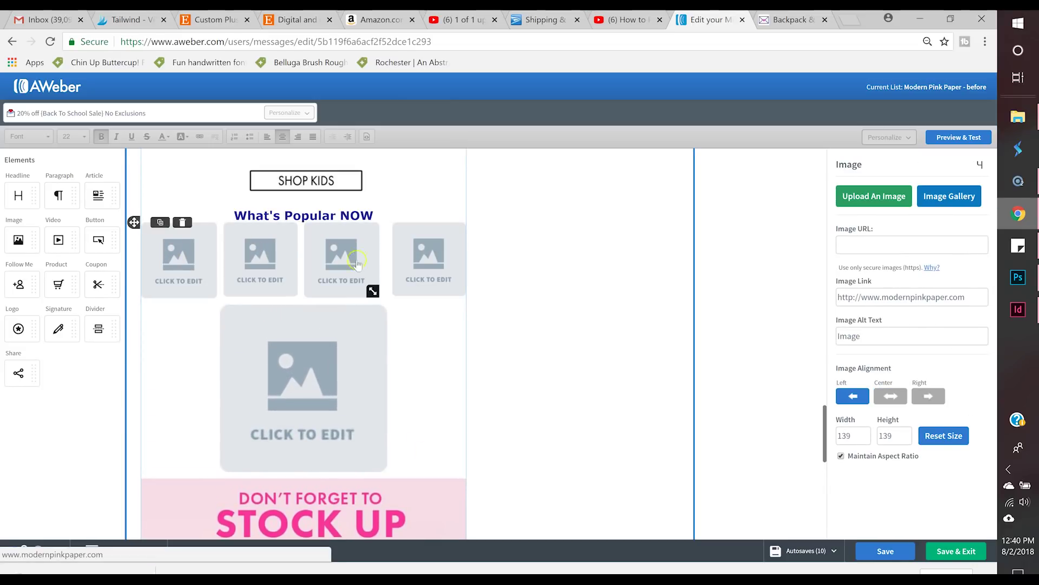
{"action": "left_click", "coordinate": [425, 222]}
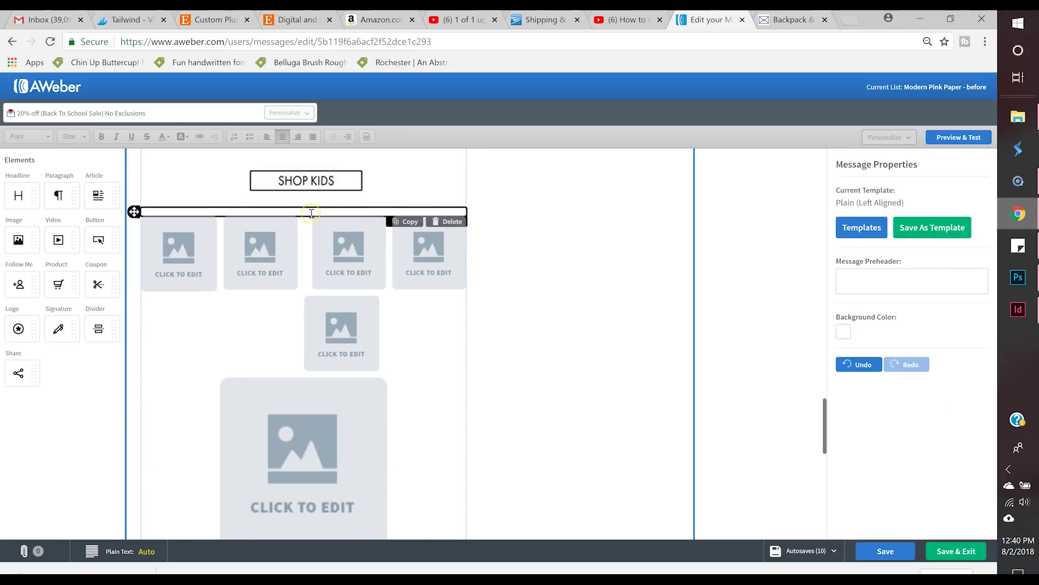
{"action": "left_click", "coordinate": [338, 339]}
{"action": "left_click", "coordinate": [297, 306]}
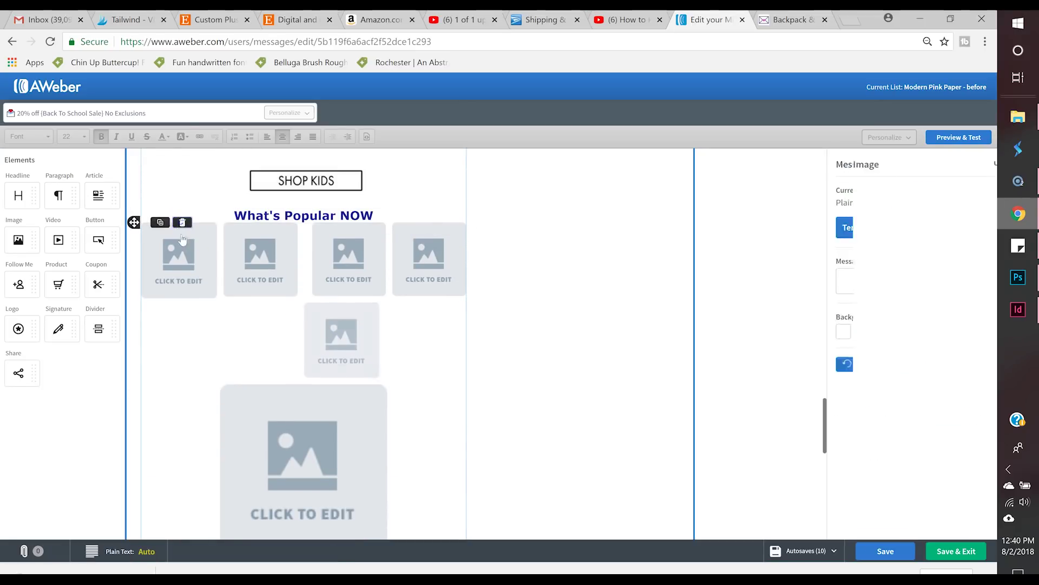
Step: Duplicate the first image placeholder three times and enlarge the bottom-right one to 145 pixels
{"action": "left_click", "coordinate": [160, 223]}
{"action": "left_click", "coordinate": [160, 222]}
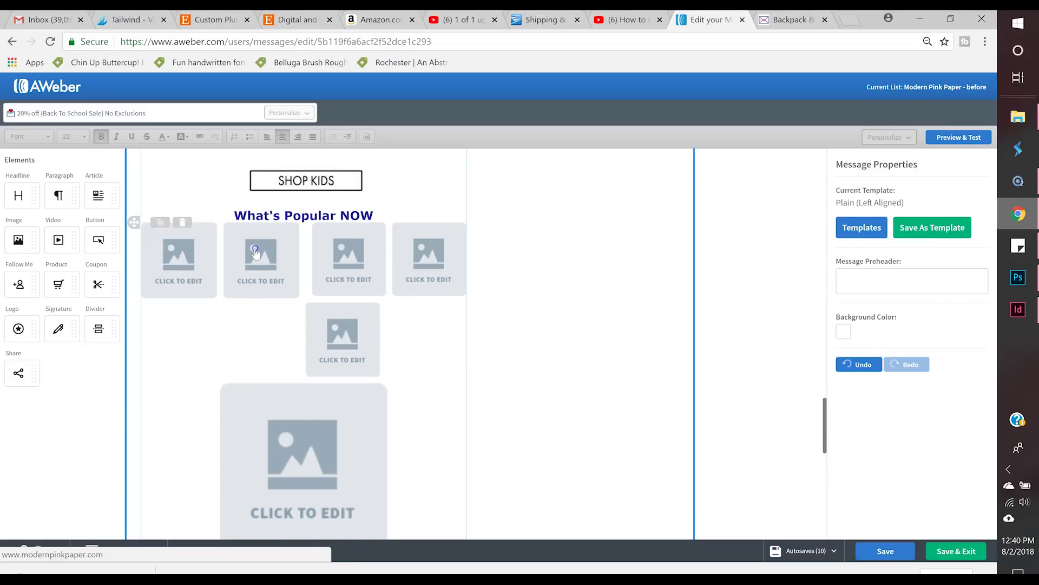
{"action": "left_click", "coordinate": [160, 223]}
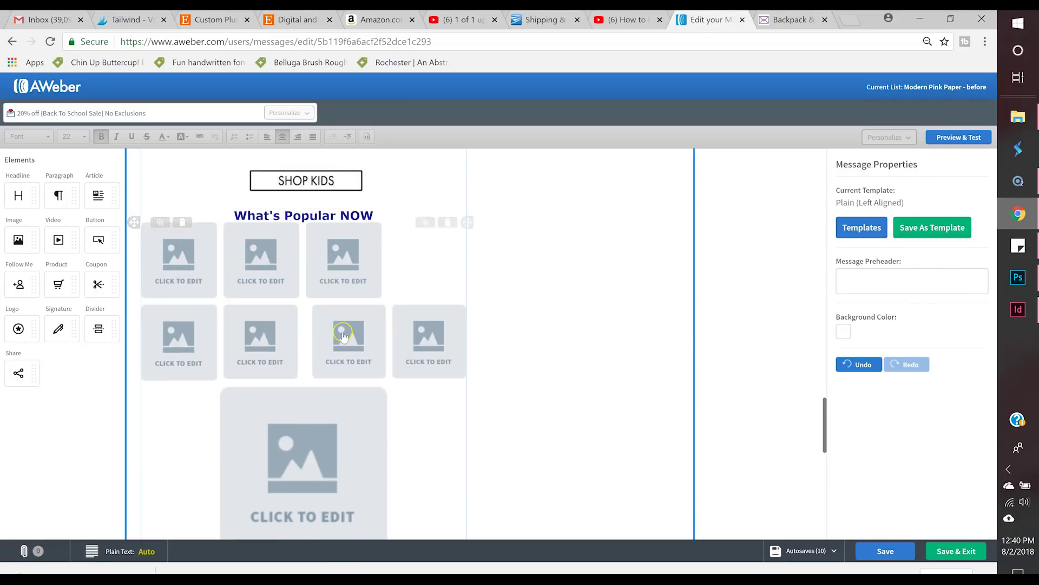
{"action": "left_click", "coordinate": [161, 223]}
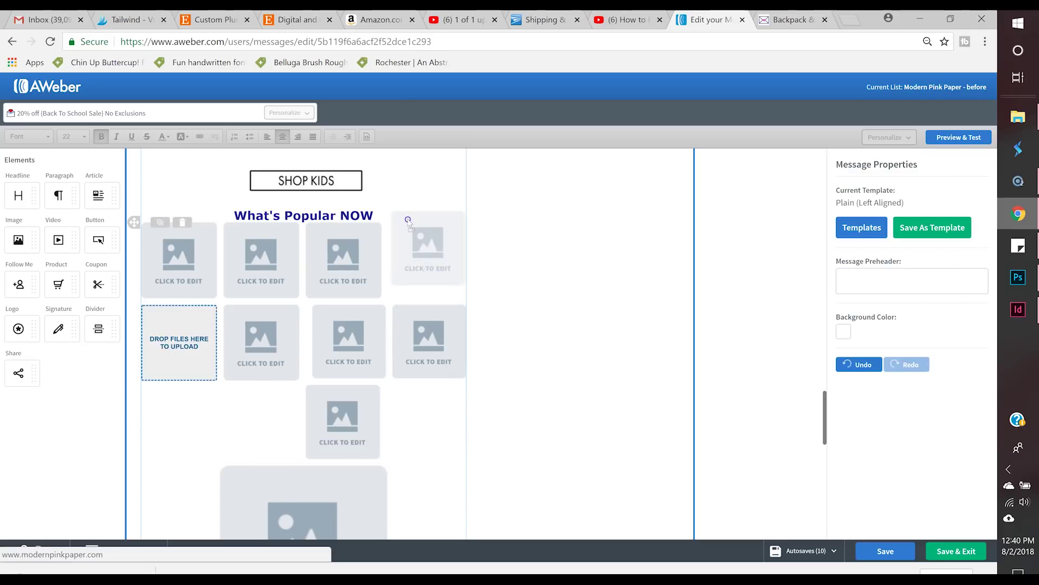
{"action": "left_click_drag", "start_coordinate": [379, 369], "coordinate": [385, 378]}
Step: Rearrange the second-row images into their grid slots, right-aligning one of them
{"action": "left_click", "coordinate": [268, 351]}
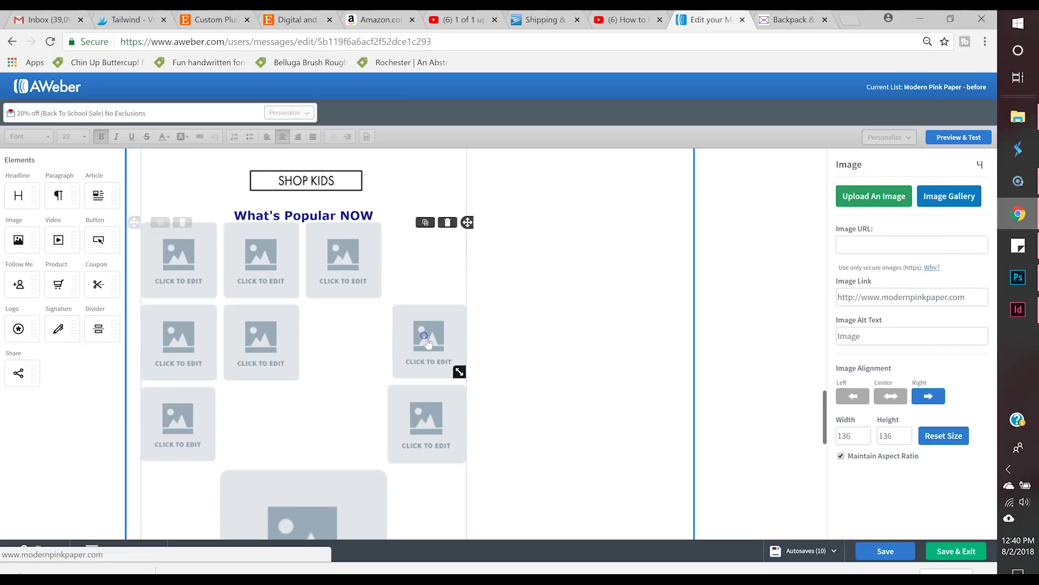
{"action": "left_click", "coordinate": [204, 375]}
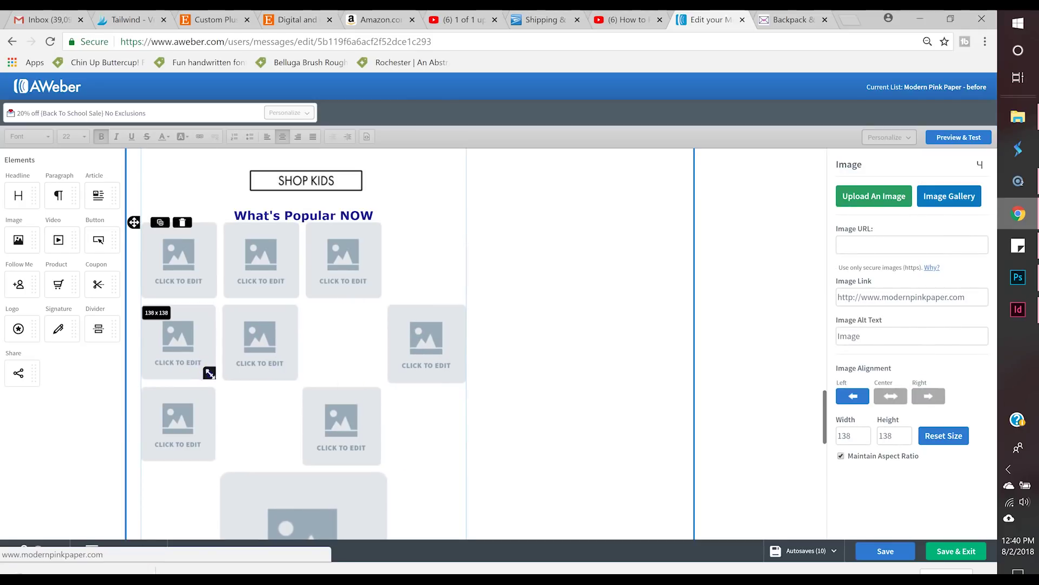
{"action": "left_click_drag", "start_coordinate": [375, 292], "coordinate": [375, 373]}
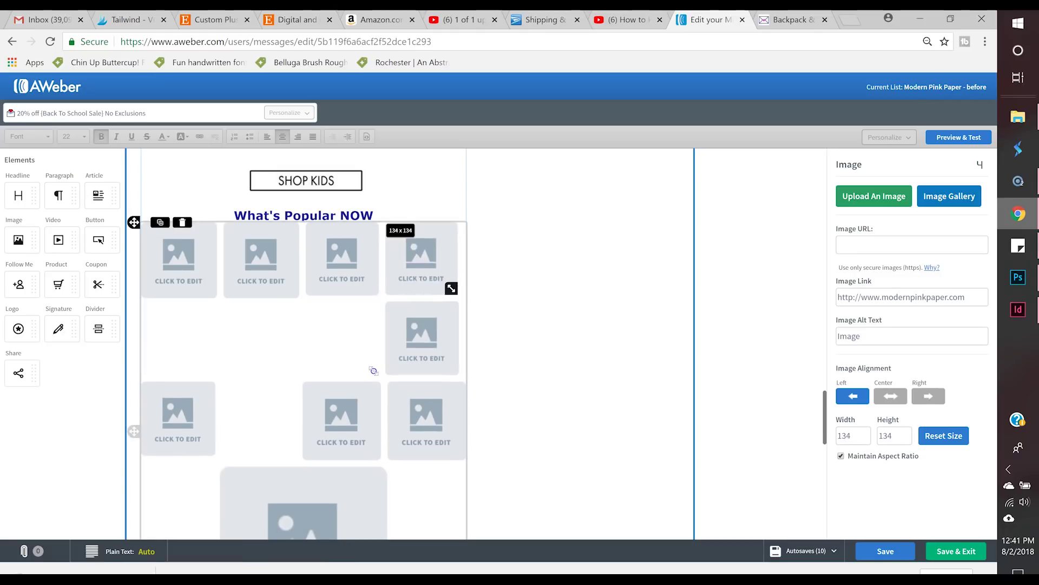
{"action": "left_click_drag", "start_coordinate": [209, 445], "coordinate": [214, 450]}
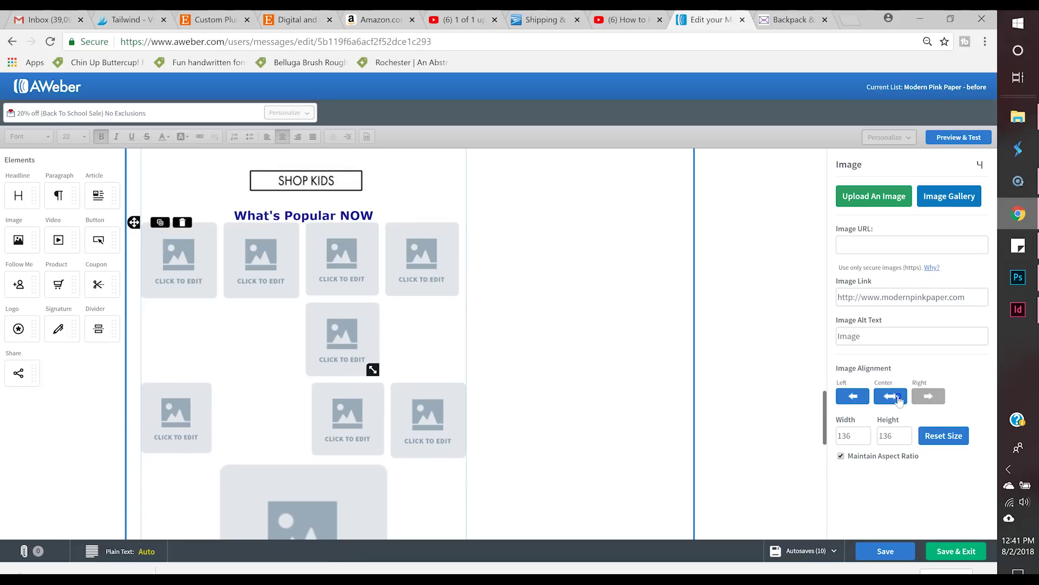
{"action": "left_click", "coordinate": [928, 395]}
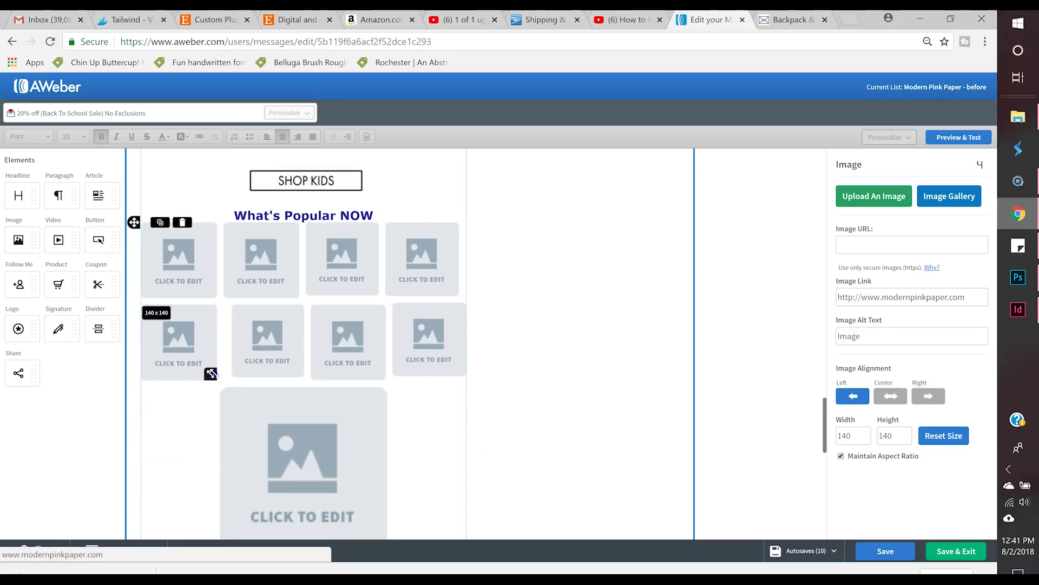
{"action": "mouse_move", "coordinate": [299, 370]}
{"action": "left_mouse_down"}
{"action": "mouse_move", "coordinate": [207, 369]}
{"action": "mouse_move", "coordinate": [377, 372]}
{"action": "mouse_move", "coordinate": [210, 373]}
{"action": "mouse_move", "coordinate": [257, 347]}
{"action": "mouse_move", "coordinate": [292, 373]}
{"action": "left_mouse_up"}
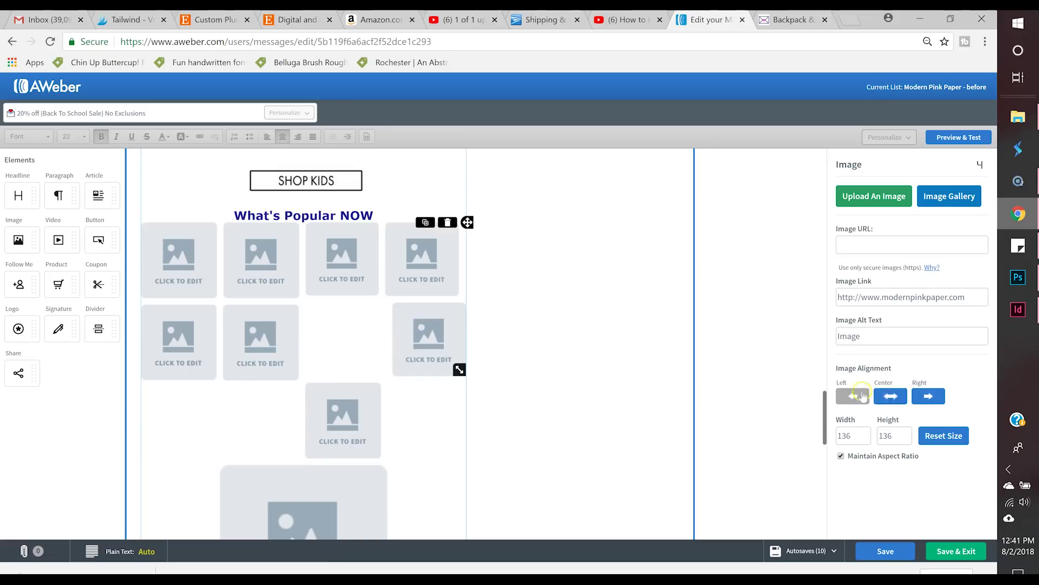
{"action": "left_click_drag", "start_coordinate": [332, 432], "coordinate": [367, 445]}
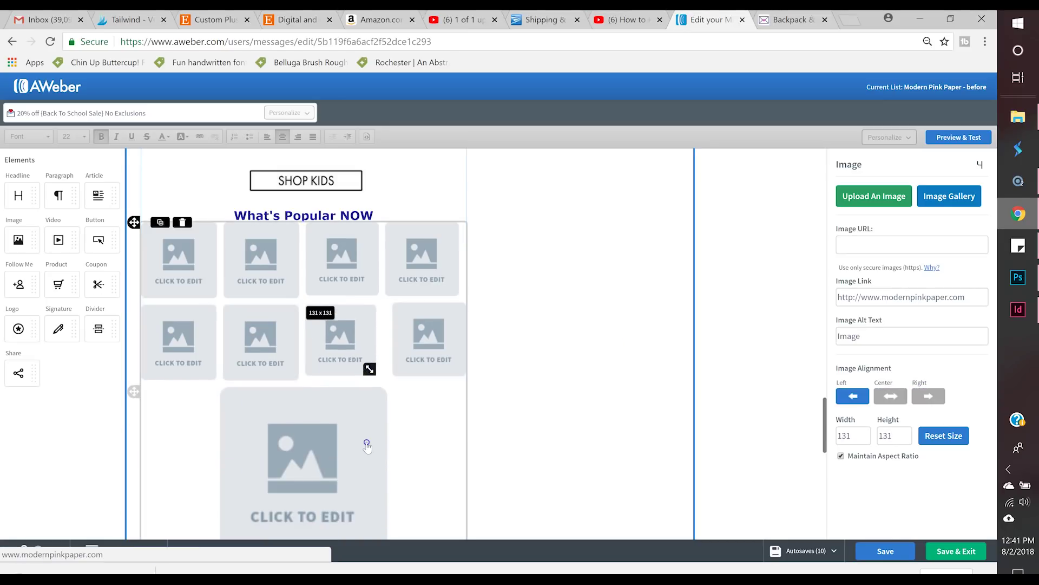
Step: Left-align the third image in row two
{"action": "left_click", "coordinate": [455, 364]}
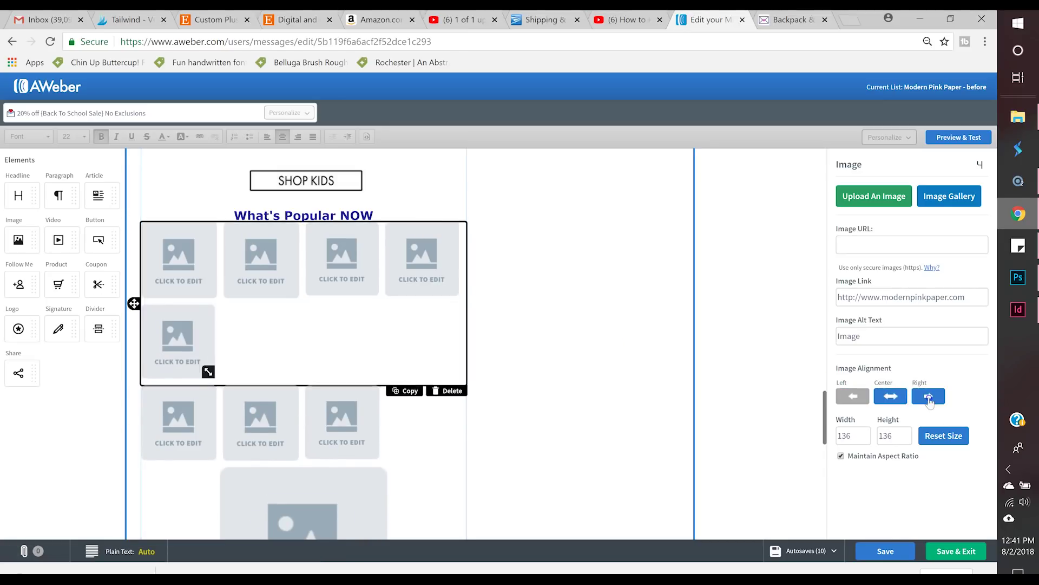
{"action": "left_click", "coordinate": [305, 340]}
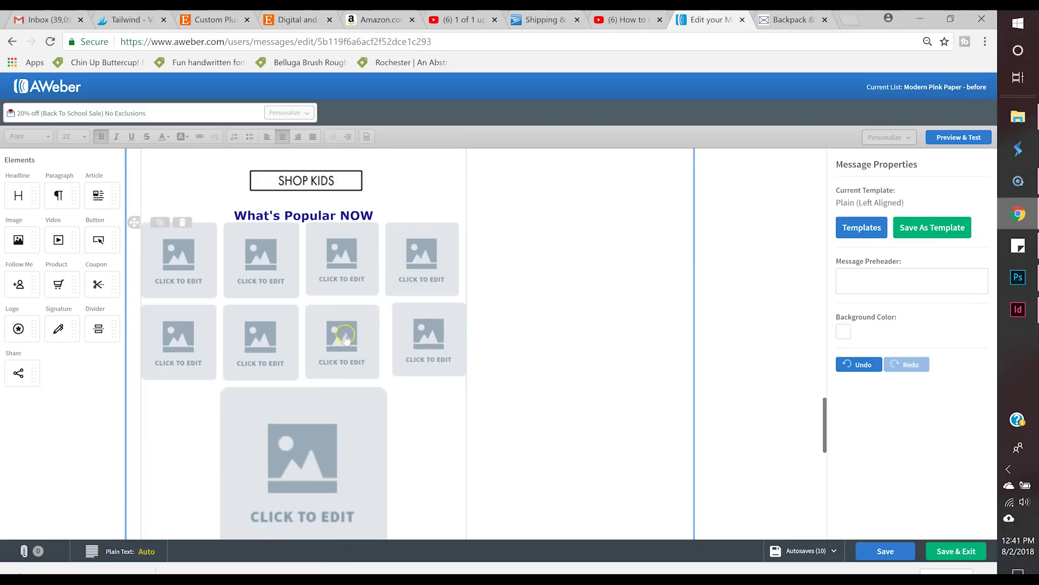
{"action": "left_click", "coordinate": [306, 340]}
{"action": "left_click", "coordinate": [848, 401]}
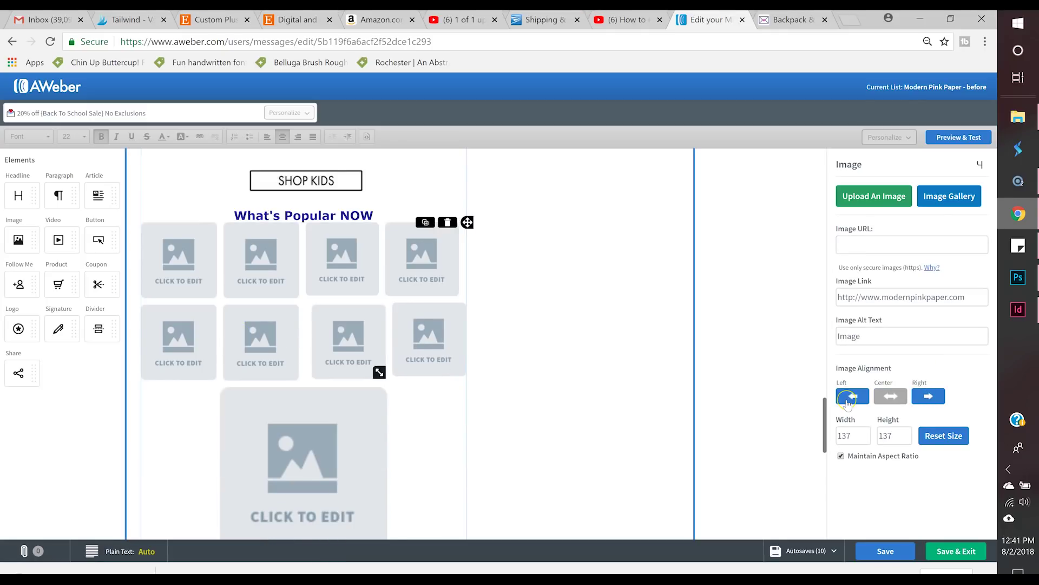
{"action": "left_click", "coordinate": [242, 268]}
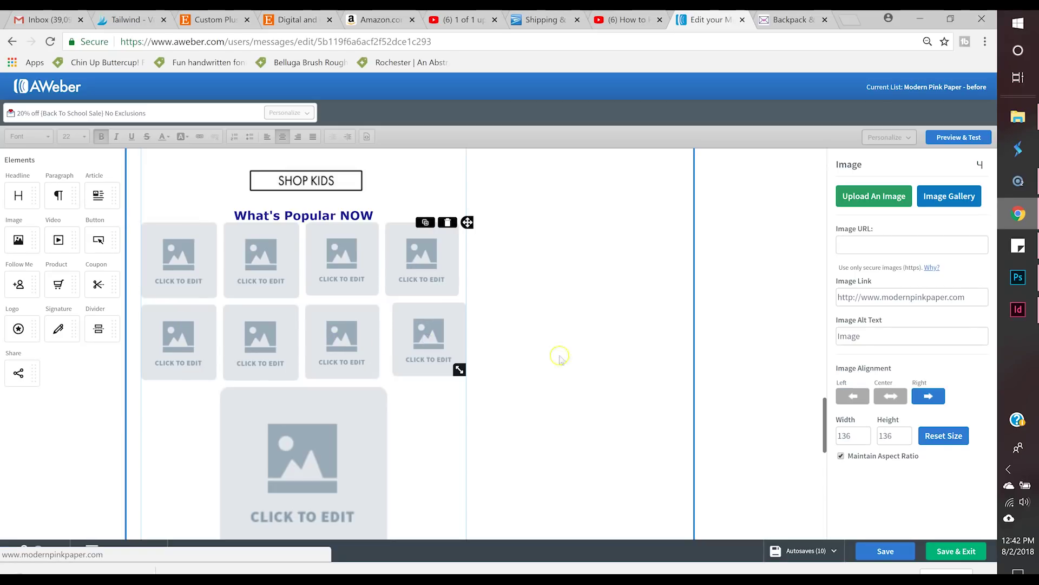
Step: Resize the grid images to 134, 126, 123, 145, 140, 127 and 126 pixels
{"action": "left_click", "coordinate": [368, 363]}
{"action": "left_click_drag", "start_coordinate": [236, 452], "coordinate": [445, 365]}
{"action": "left_click_drag", "start_coordinate": [425, 425], "coordinate": [203, 515]}
{"action": "left_click_drag", "start_coordinate": [368, 366], "coordinate": [342, 355]}
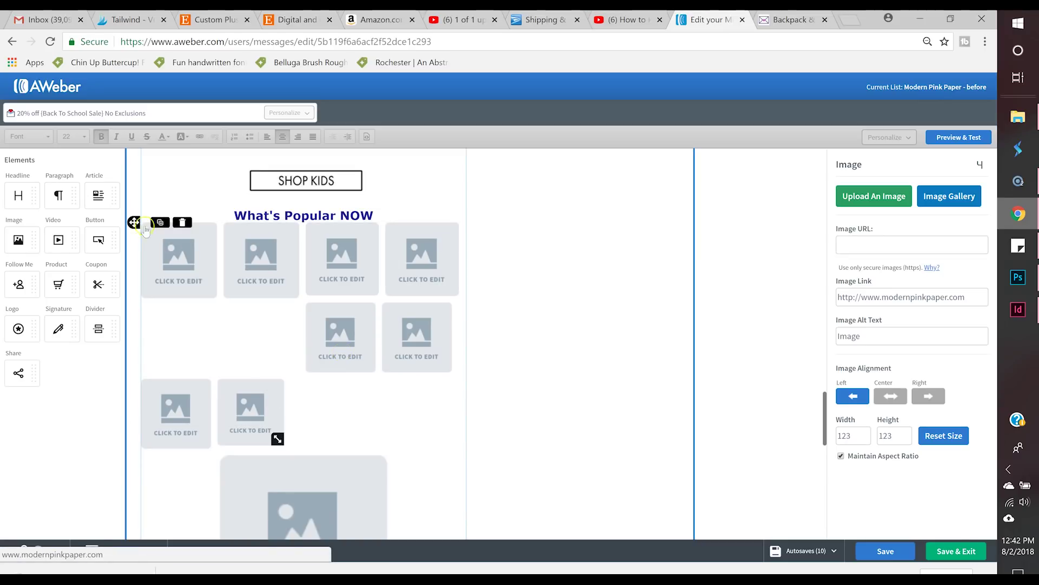
{"action": "mouse_move", "coordinate": [282, 444]}
{"action": "left_mouse_down"}
{"action": "mouse_move", "coordinate": [290, 451]}
{"action": "mouse_move", "coordinate": [204, 439]}
{"action": "mouse_move", "coordinate": [296, 449]}
{"action": "left_mouse_up"}
{"action": "left_click_drag", "start_coordinate": [367, 366], "coordinate": [374, 372]}
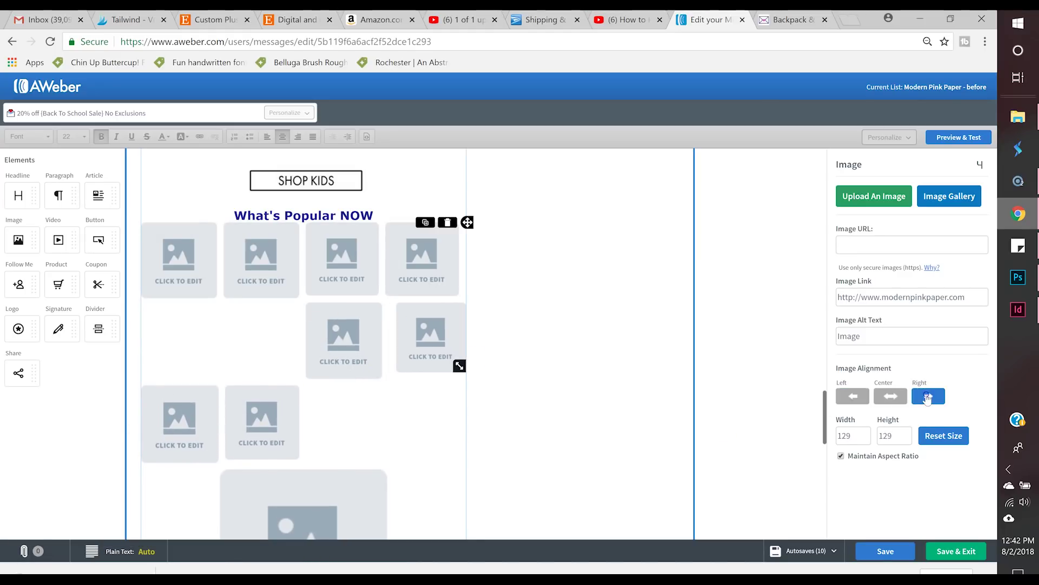
{"action": "left_click_drag", "start_coordinate": [296, 452], "coordinate": [201, 509]}
{"action": "left_click_drag", "start_coordinate": [373, 370], "coordinate": [363, 372]}
Step: Shrink the right middle image to 116 pixels and delete the two middle-row placeholders
{"action": "left_click_drag", "start_coordinate": [184, 511], "coordinate": [189, 356]}
{"action": "left_click", "coordinate": [455, 360]}
{"action": "left_click_drag", "start_coordinate": [459, 365], "coordinate": [459, 358]}
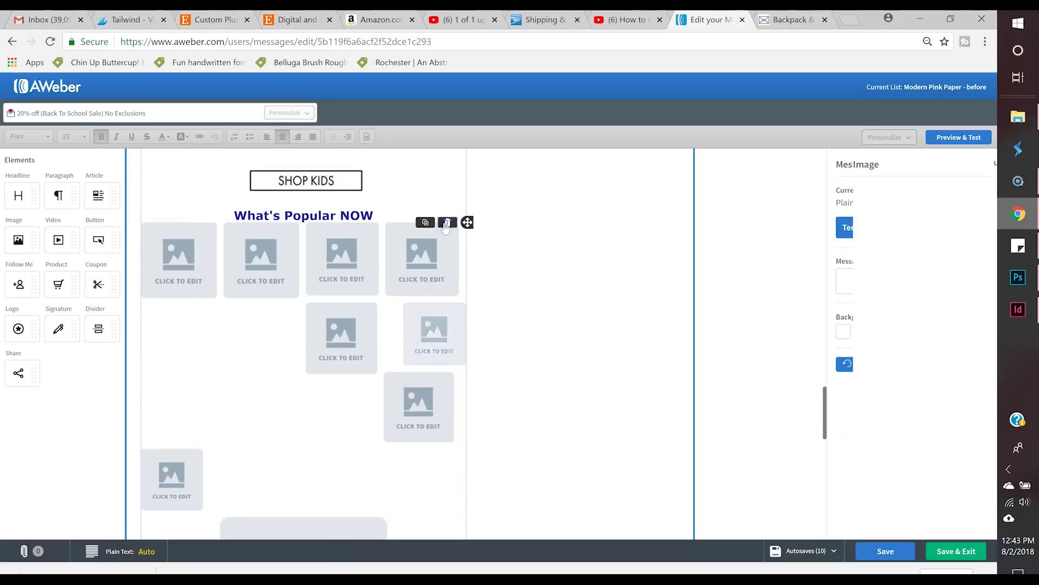
{"action": "left_click", "coordinate": [340, 332]}
{"action": "left_click", "coordinate": [182, 222]}
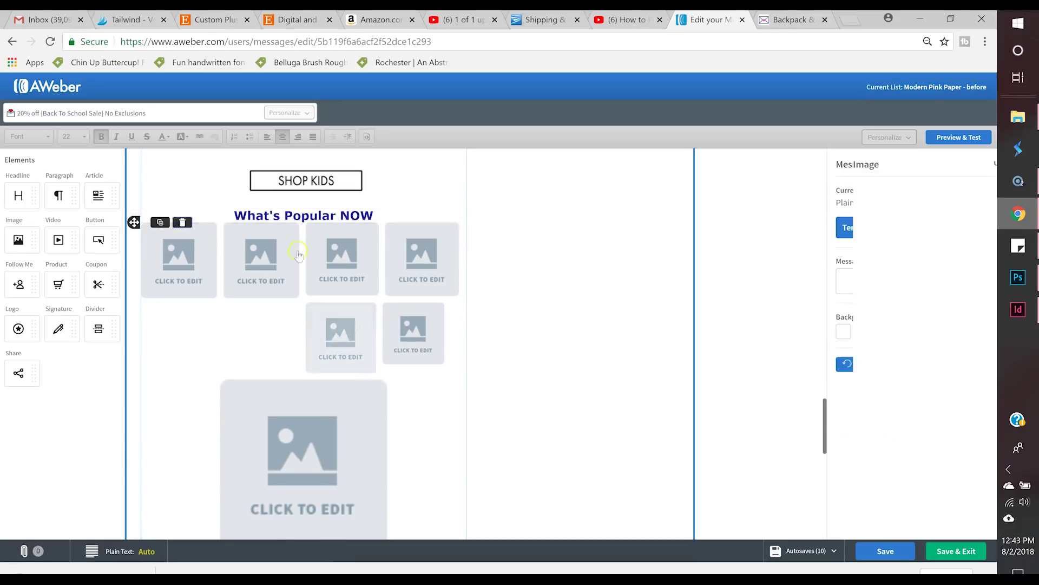
{"action": "left_click", "coordinate": [337, 327]}
{"action": "left_click", "coordinate": [182, 222]}
Step: Add an image placeholder below the large image and enlarge it to 313×313 pixels
{"action": "scroll", "coordinate": [356, 289], "scroll_direction": "down", "scroll_amount": 3}
{"action": "scroll", "coordinate": [356, 288], "scroll_direction": "up", "scroll_amount": 3}
{"action": "left_click_drag", "start_coordinate": [18, 240], "coordinate": [303, 480]}
{"action": "scroll", "coordinate": [356, 462], "scroll_direction": "down", "scroll_amount": 4}
{"action": "left_click_drag", "start_coordinate": [337, 351], "coordinate": [382, 437]}
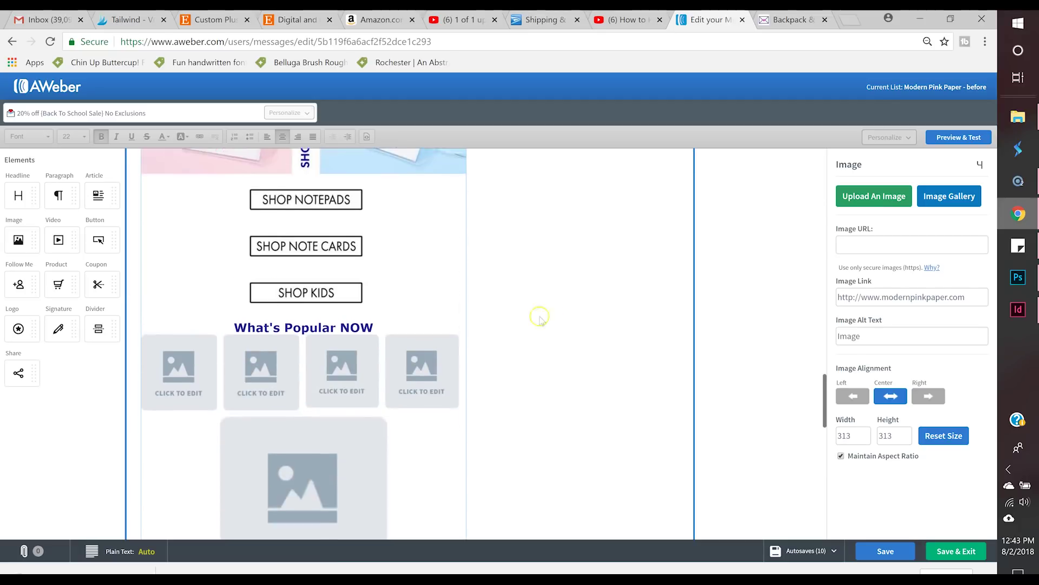
Step: Pick a notepad image from Modern Pink Paper > Notepads for the placeholder
{"action": "left_click", "coordinate": [887, 196]}
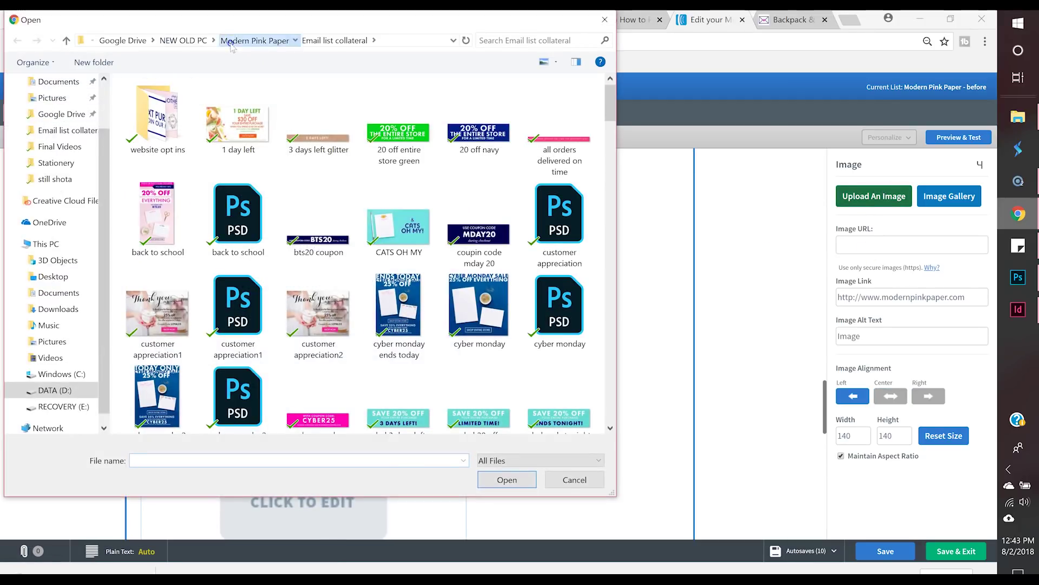
{"action": "left_click", "coordinate": [231, 43]}
{"action": "double_click", "coordinate": [187, 291]}
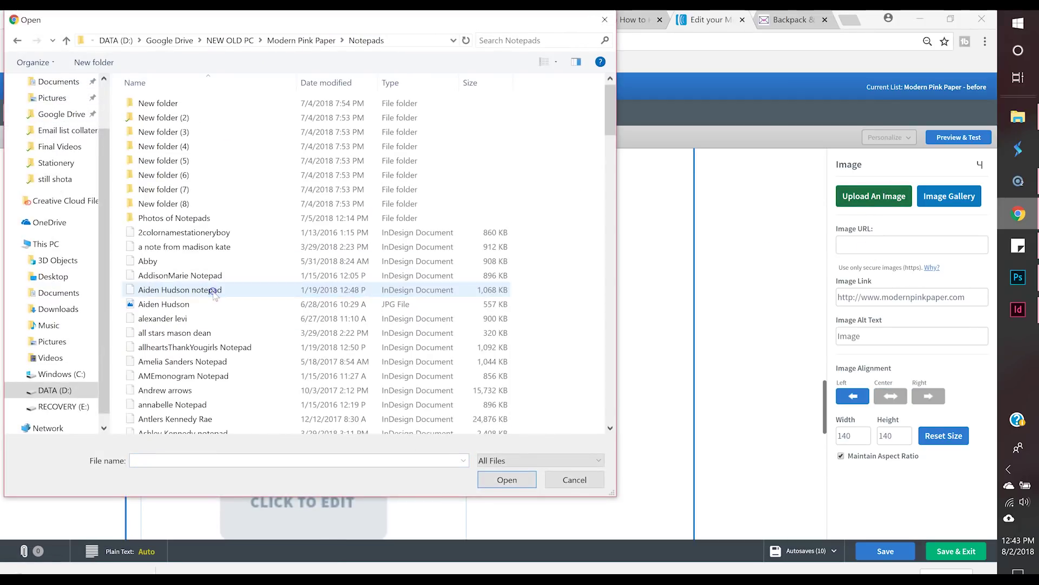
{"action": "left_click", "coordinate": [184, 349]}
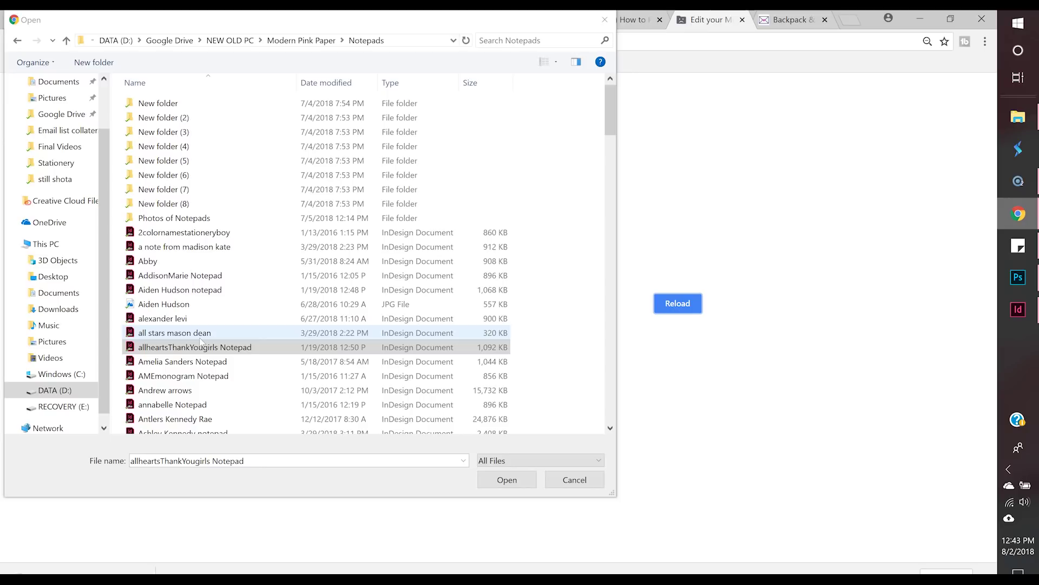
{"action": "left_click", "coordinate": [205, 374]}
Step: Open the chosen notepad file, then reload the crashed email editor and check the draft
{"action": "left_click", "coordinate": [503, 480]}
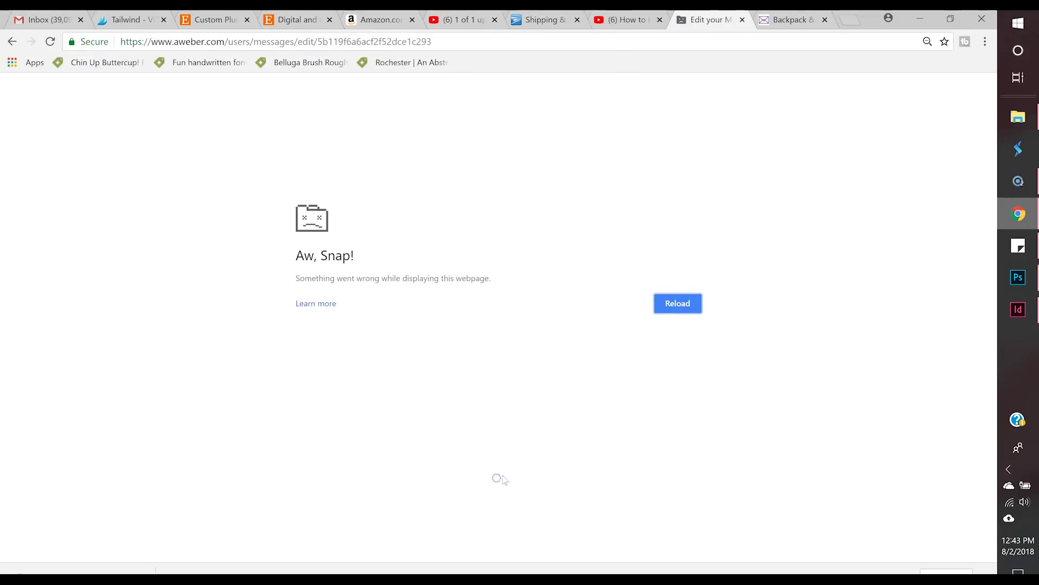
{"action": "left_click", "coordinate": [678, 303]}
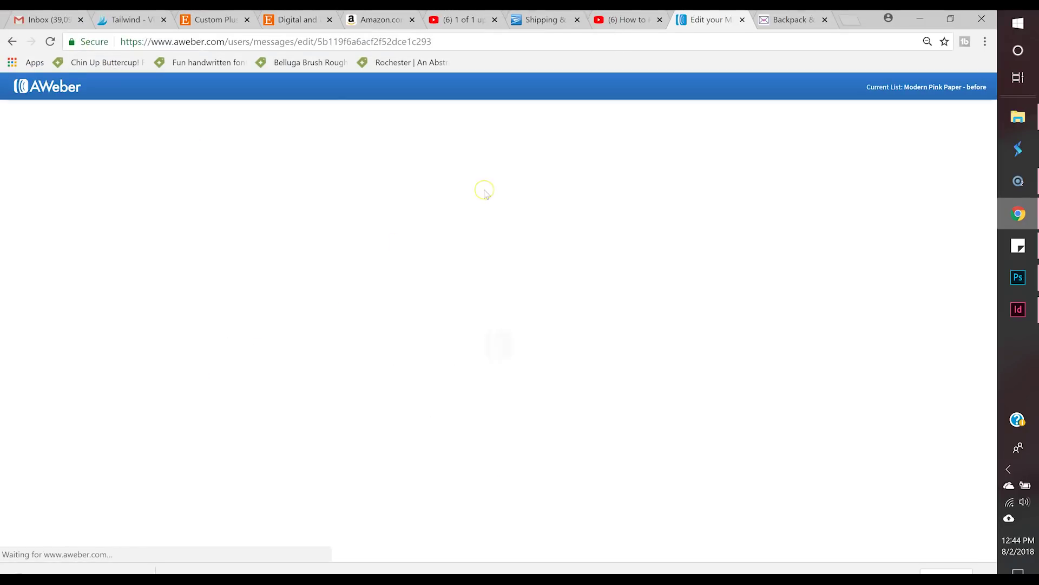
{"action": "scroll", "coordinate": [453, 308], "scroll_direction": "down", "scroll_amount": 5}
{"action": "scroll", "coordinate": [452, 308], "scroll_direction": "down", "scroll_amount": 10}
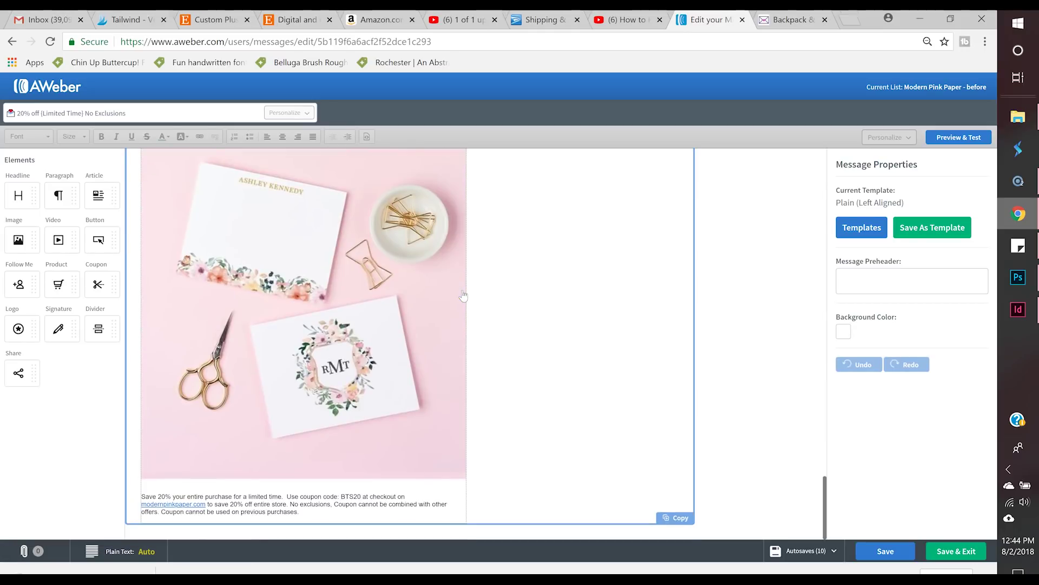
{"action": "scroll", "coordinate": [452, 308], "scroll_direction": "up", "scroll_amount": 5}
{"action": "scroll", "coordinate": [107, 253], "scroll_direction": "up", "scroll_amount": 1}
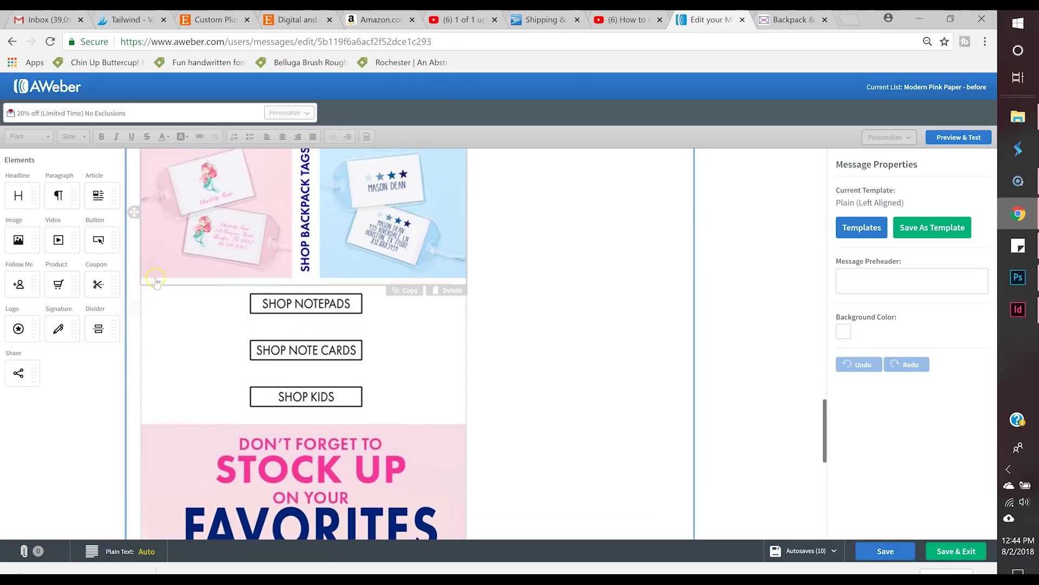
Step: Add image placeholders below SHOP KIDS, aligned left and right to form a row
{"action": "left_click_drag", "start_coordinate": [161, 282], "coordinate": [161, 282]}
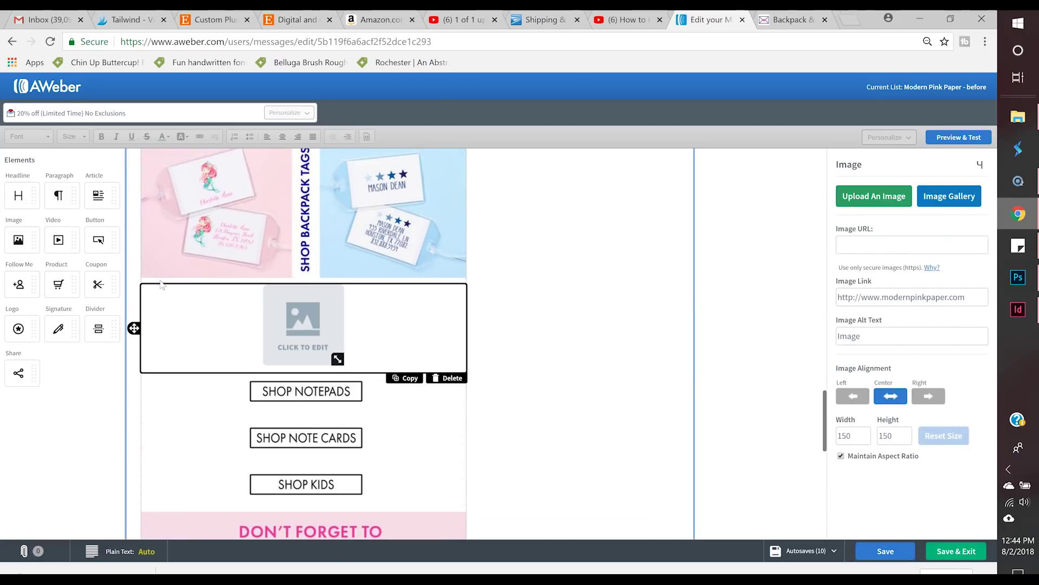
{"action": "left_click_drag", "start_coordinate": [138, 327], "coordinate": [140, 511]}
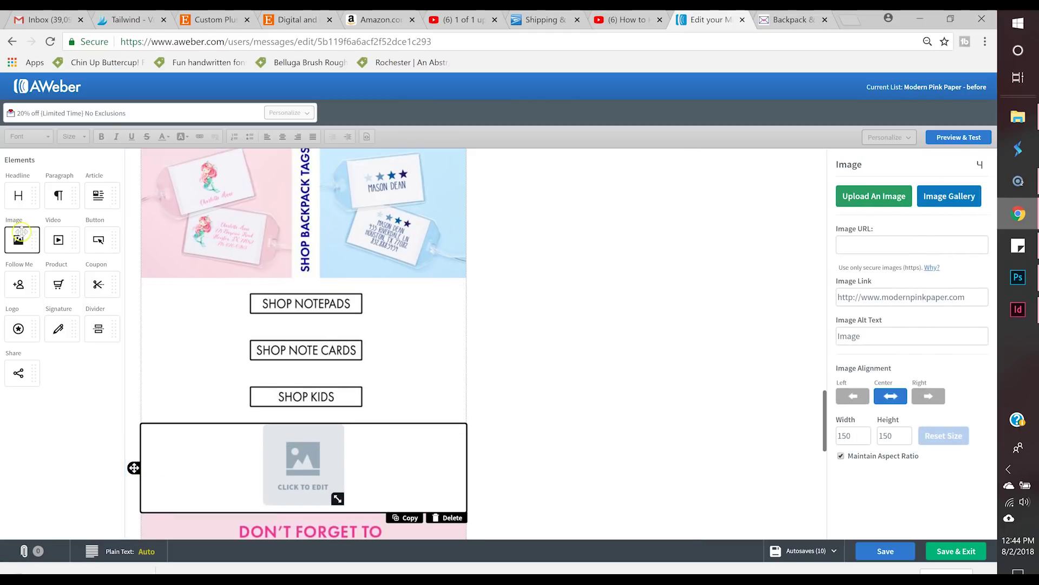
{"action": "left_click_drag", "start_coordinate": [309, 466], "coordinate": [372, 465]}
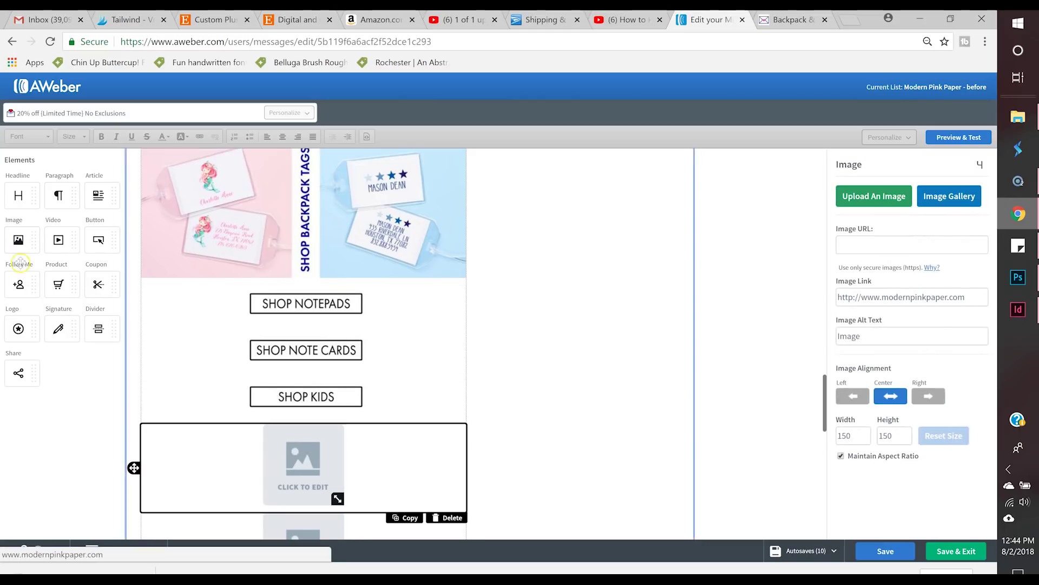
{"action": "left_click", "coordinate": [854, 397]}
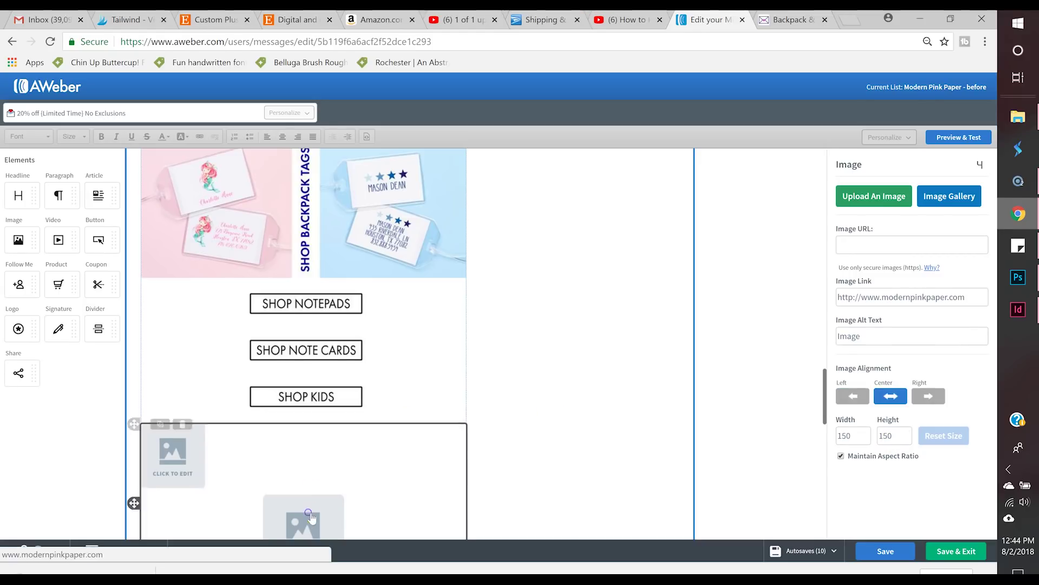
{"action": "scroll", "coordinate": [298, 393], "scroll_direction": "down", "scroll_amount": 3}
{"action": "left_click_drag", "start_coordinate": [298, 393], "coordinate": [317, 428]}
{"action": "left_click", "coordinate": [928, 396]}
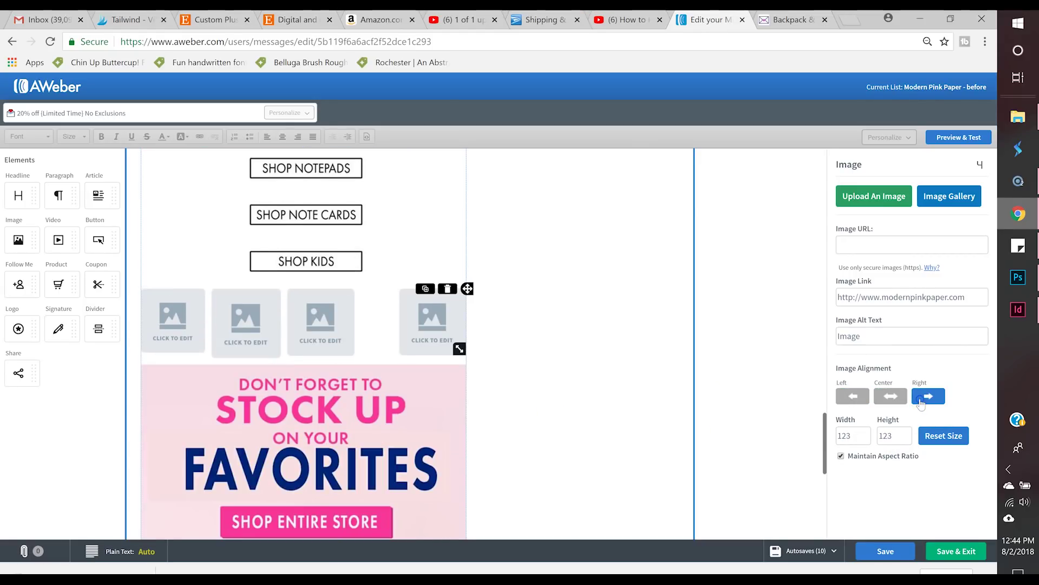
Step: Resize the row's first image to 130 pixels and the fourth to 128 pixels
{"action": "left_click", "coordinate": [172, 324]}
{"action": "left_click_drag", "start_coordinate": [205, 351], "coordinate": [213, 358]}
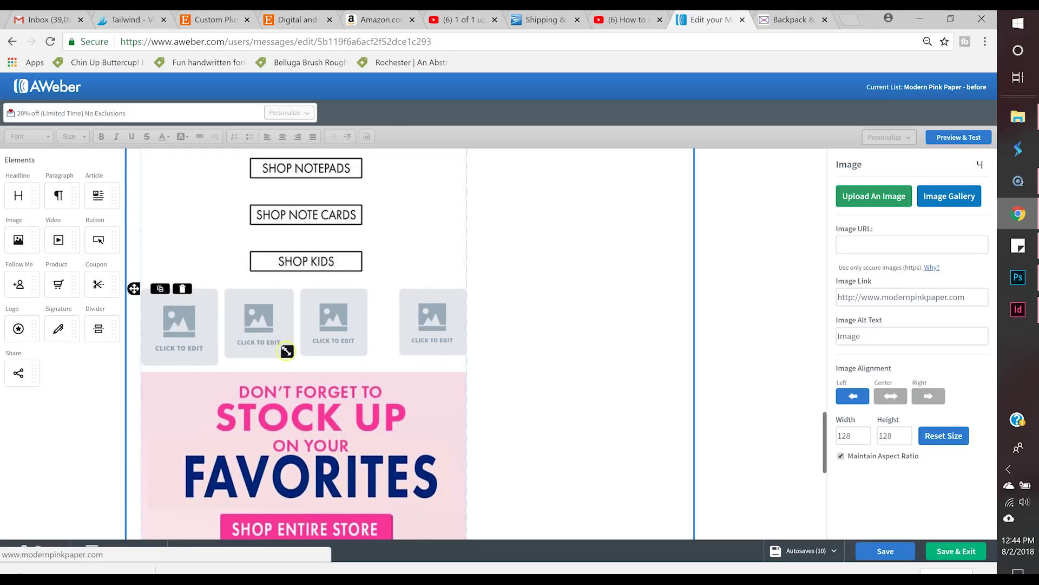
{"action": "left_click", "coordinate": [454, 349]}
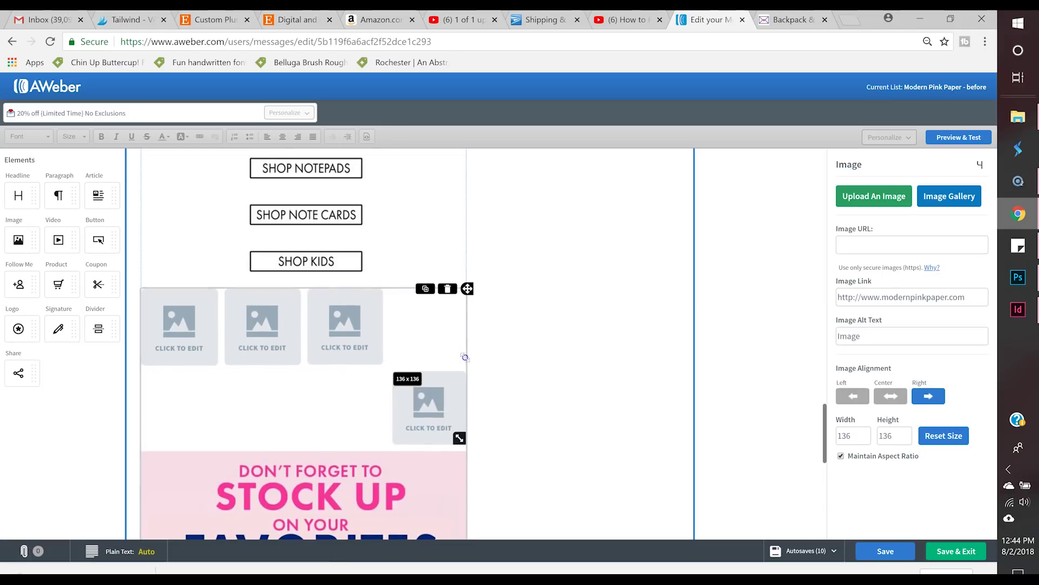
{"action": "left_click_drag", "start_coordinate": [463, 443], "coordinate": [457, 353]}
{"action": "left_click_drag", "start_coordinate": [371, 435], "coordinate": [357, 348]}
{"action": "left_click_drag", "start_coordinate": [374, 435], "coordinate": [357, 336]}
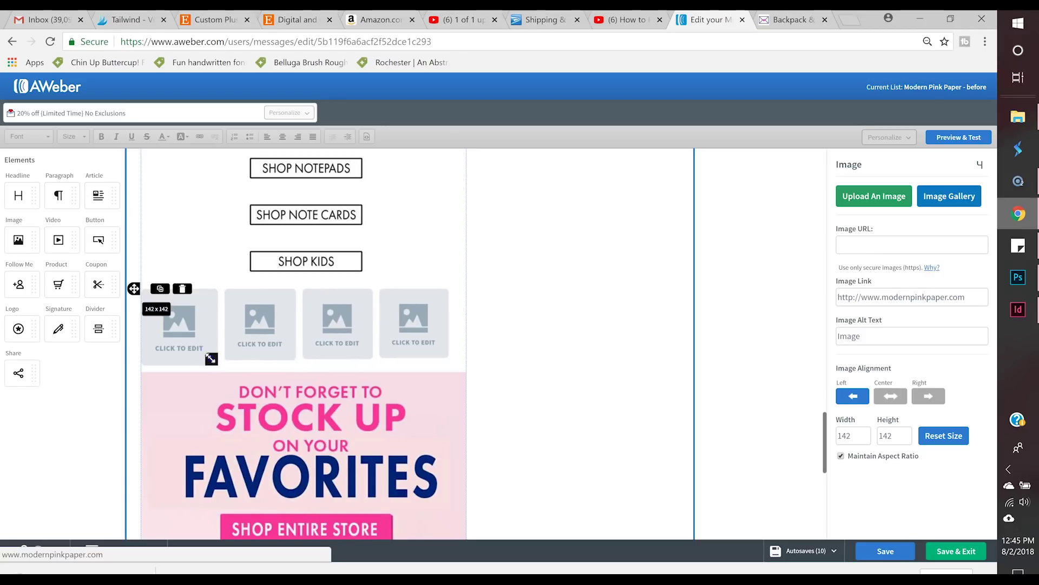
{"action": "left_click_drag", "start_coordinate": [211, 358], "coordinate": [215, 346]}
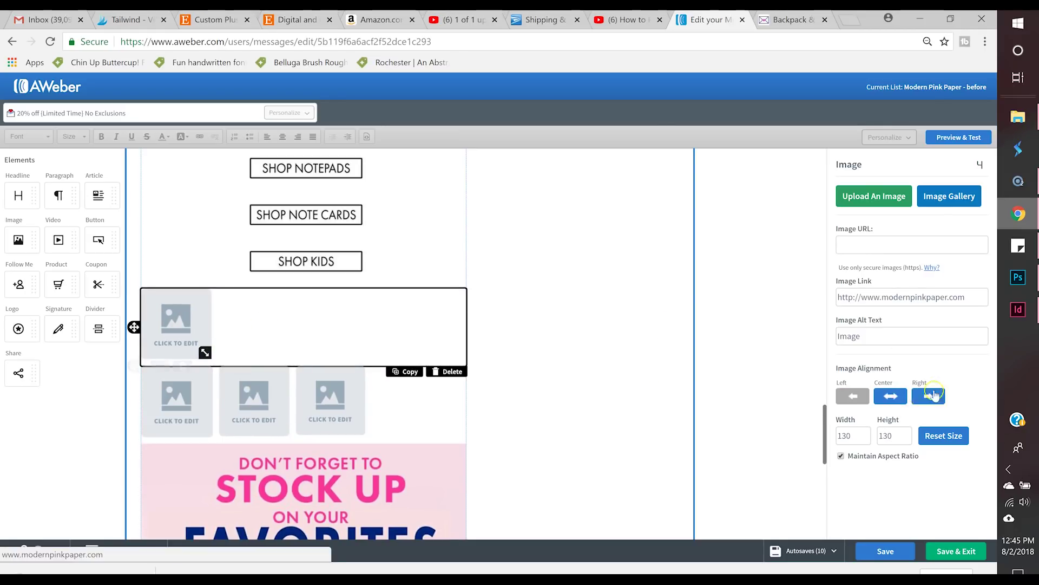
{"action": "left_click", "coordinate": [438, 352]}
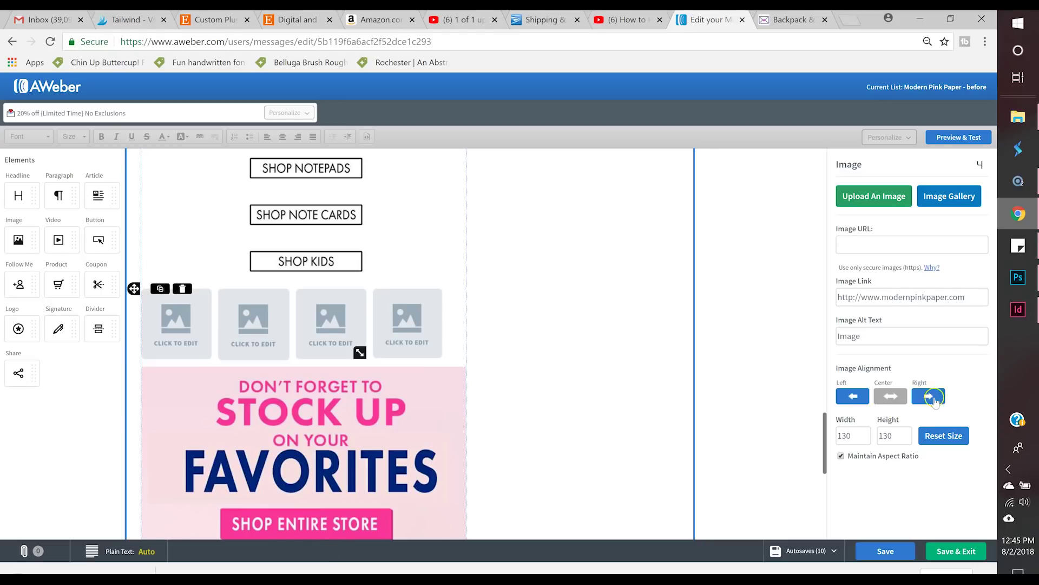
Step: Add a centred placeholder beneath the row and enlarge it to 263 pixels
{"action": "left_click", "coordinate": [18, 247]}
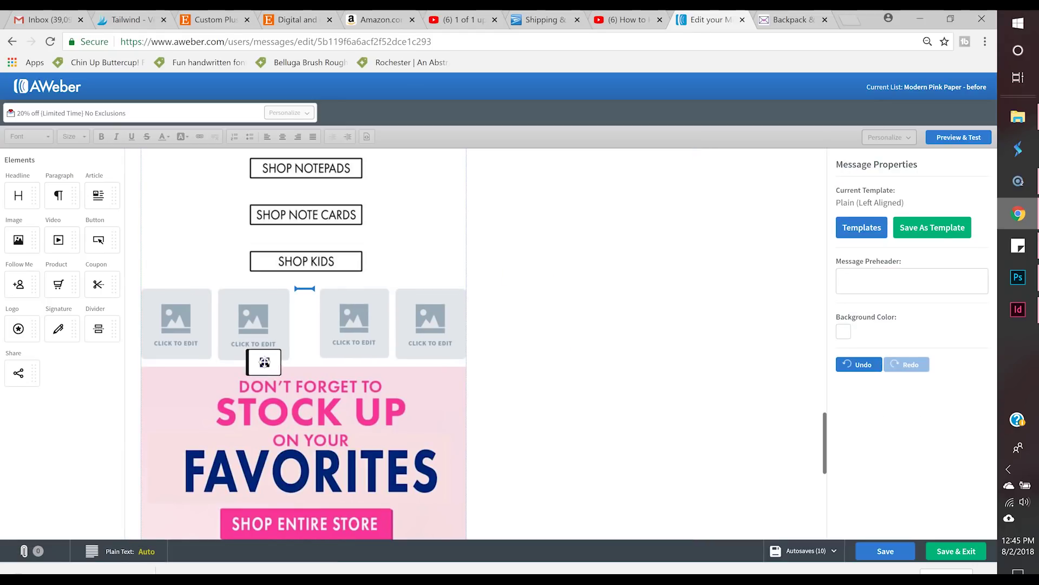
{"action": "left_click_drag", "start_coordinate": [154, 360], "coordinate": [133, 295]}
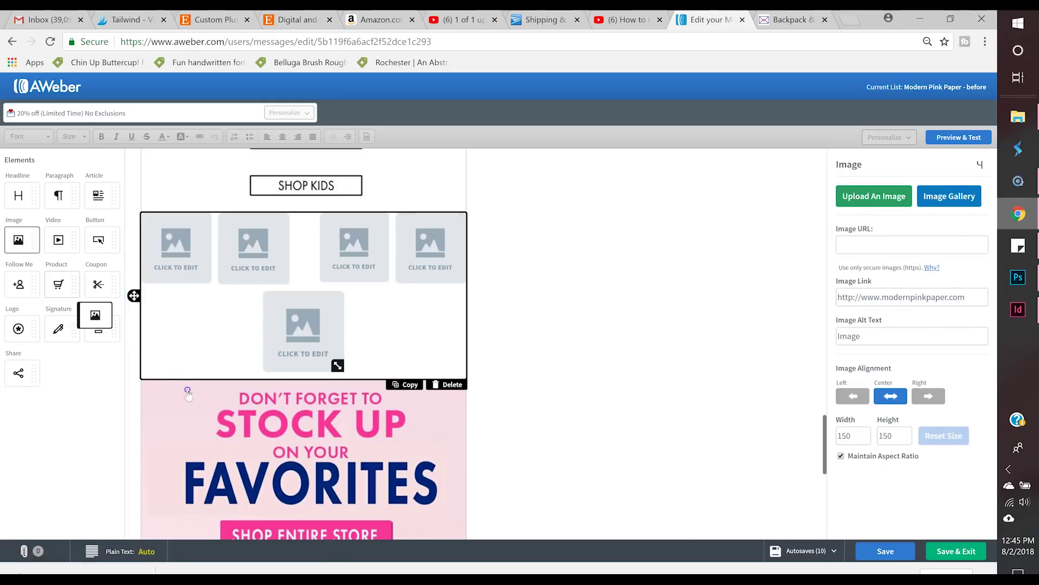
{"action": "left_click_drag", "start_coordinate": [347, 375], "coordinate": [364, 424]}
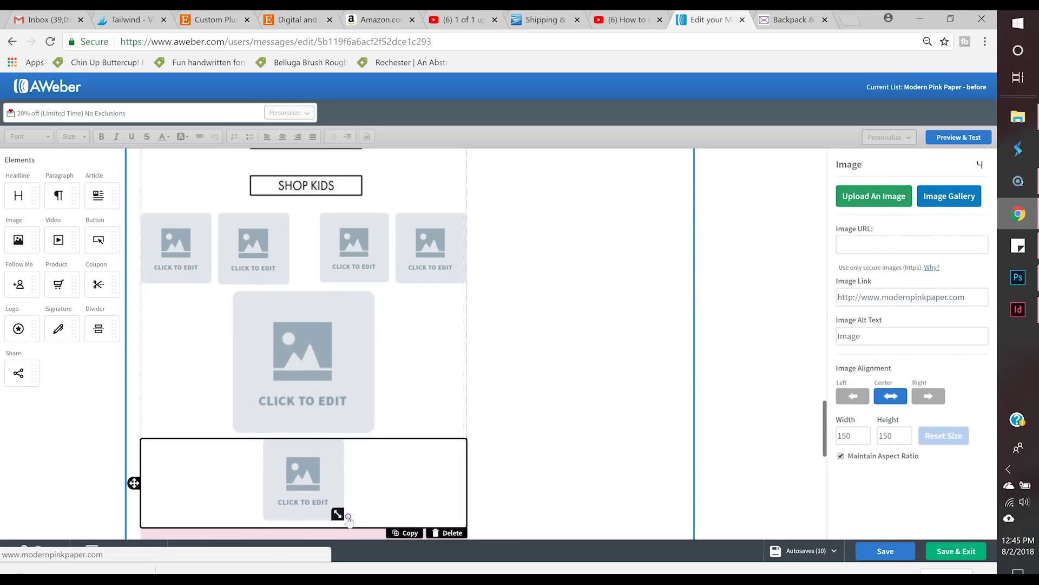
Step: Save the email, then duplicate the BTS20 coupon text line
{"action": "left_click", "coordinate": [887, 550]}
{"action": "scroll", "coordinate": [344, 249], "scroll_direction": "up", "scroll_amount": 10}
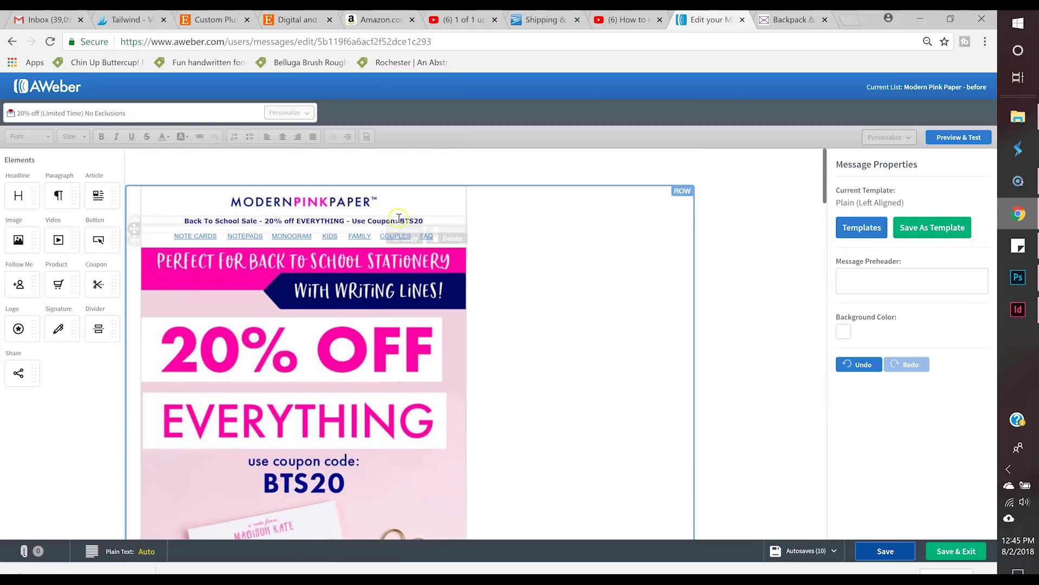
{"action": "left_click", "coordinate": [414, 238]}
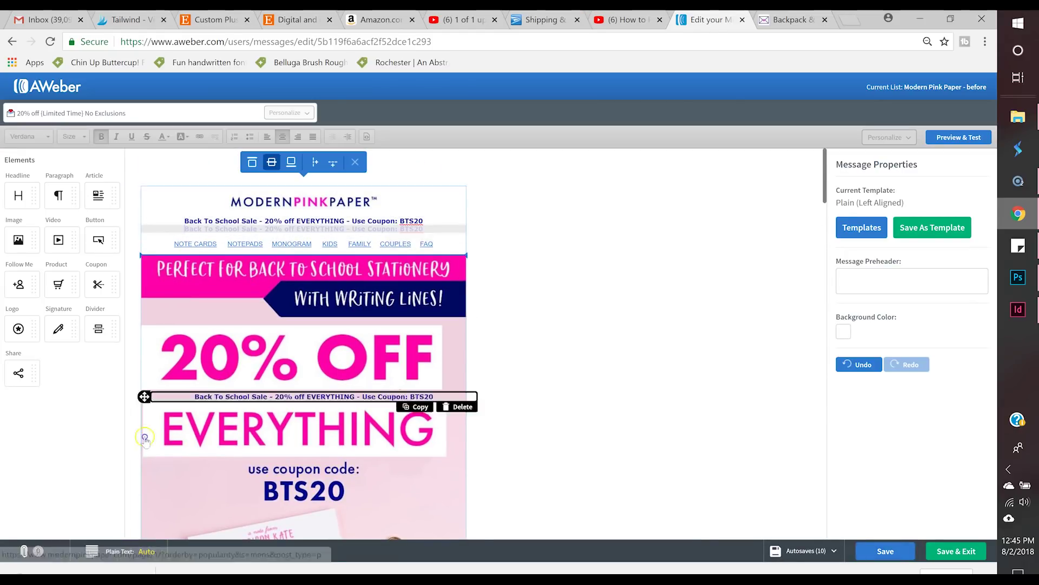
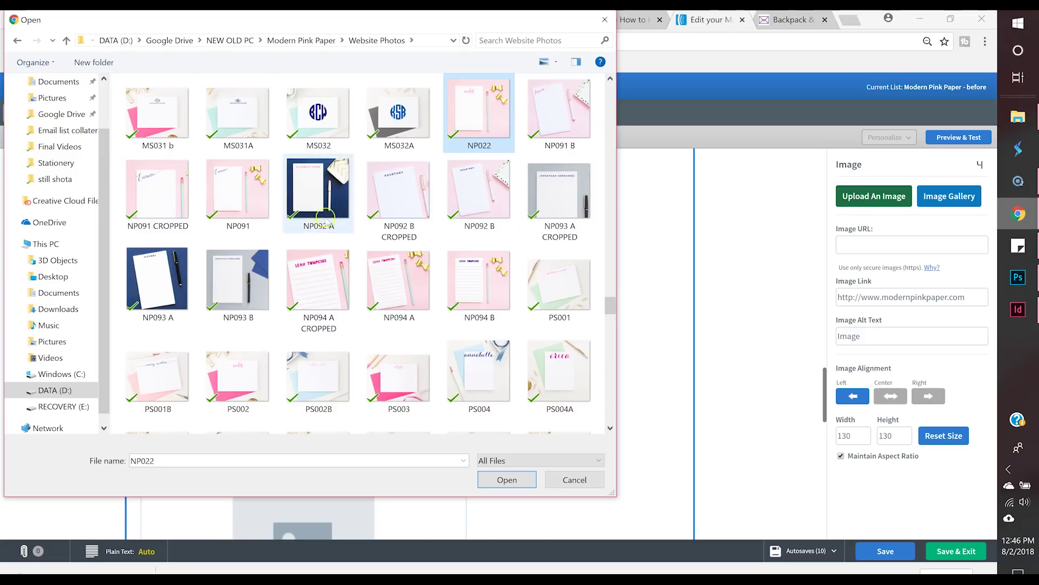
Step: Upload the NP081 A pink notepad photo into the first image slot
{"action": "left_click", "coordinate": [377, 249]}
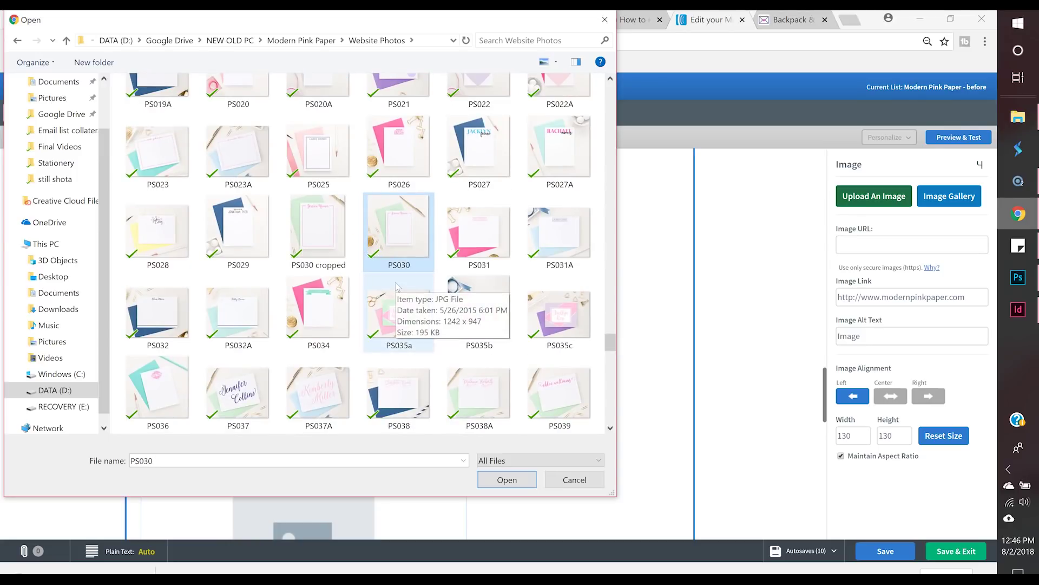
{"action": "scroll", "coordinate": [397, 287], "scroll_direction": "up", "scroll_amount": 6}
{"action": "left_click", "coordinate": [560, 108]}
{"action": "left_click_drag", "start_coordinate": [610, 306], "coordinate": [610, 87]}
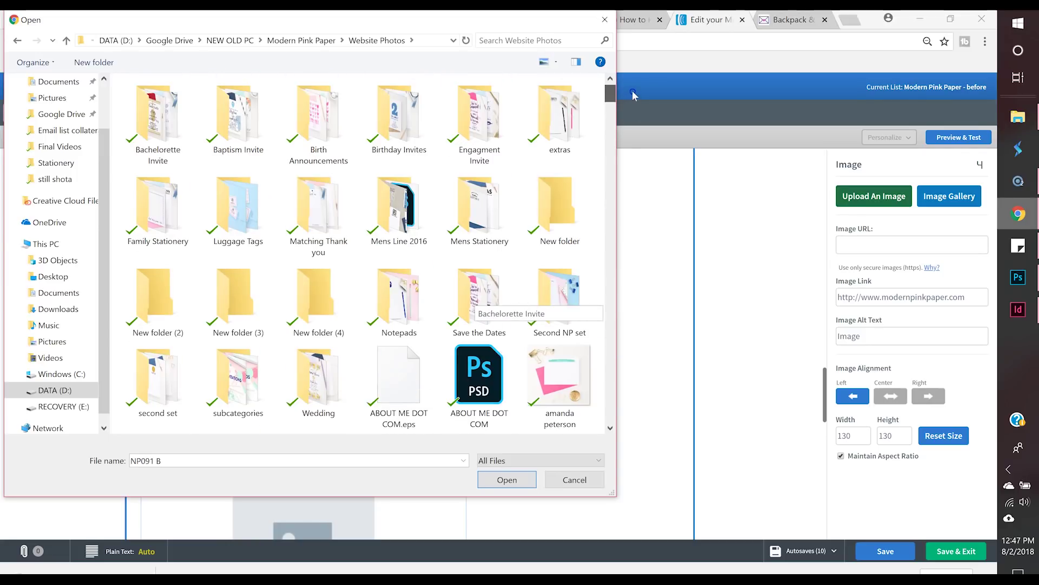
{"action": "double_click", "coordinate": [382, 321]}
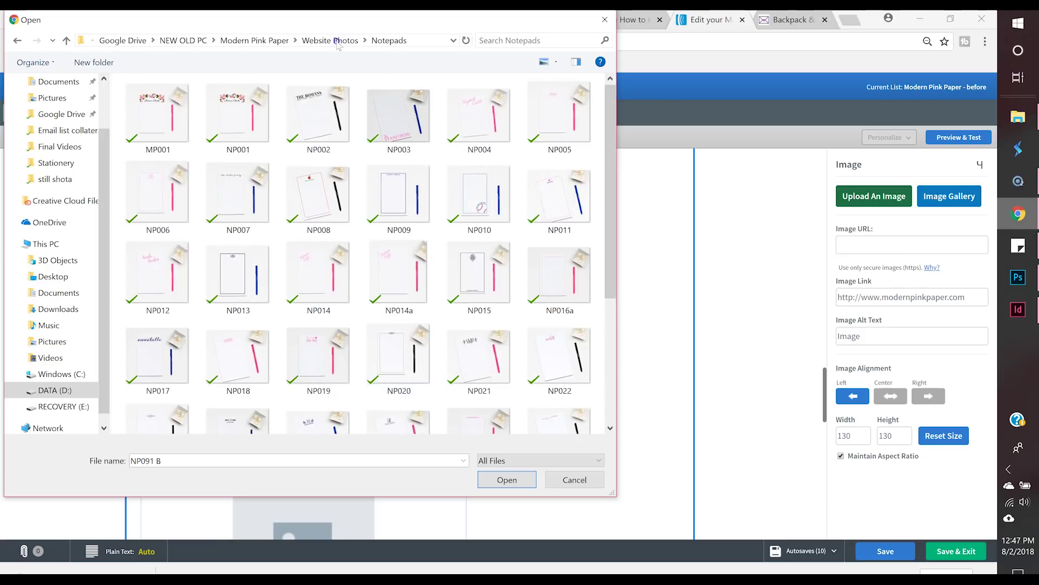
{"action": "left_click", "coordinate": [336, 41]}
{"action": "double_click", "coordinate": [557, 293]}
{"action": "scroll", "coordinate": [379, 244], "scroll_direction": "down", "scroll_amount": 10}
{"action": "left_click", "coordinate": [399, 217]}
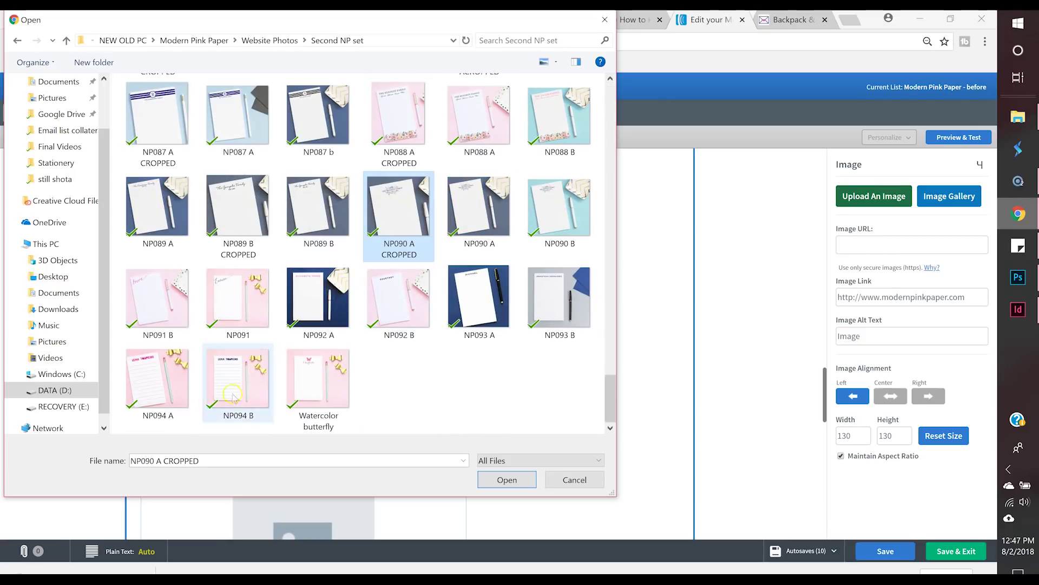
{"action": "scroll", "coordinate": [242, 244], "scroll_direction": "up", "scroll_amount": 6}
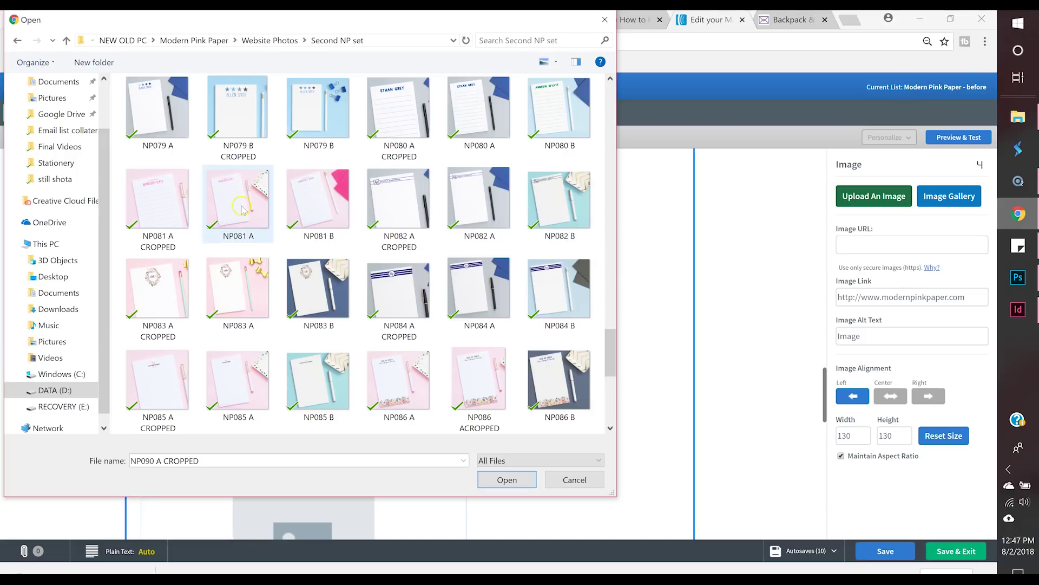
{"action": "left_click", "coordinate": [242, 208]}
{"action": "left_click", "coordinate": [507, 479]}
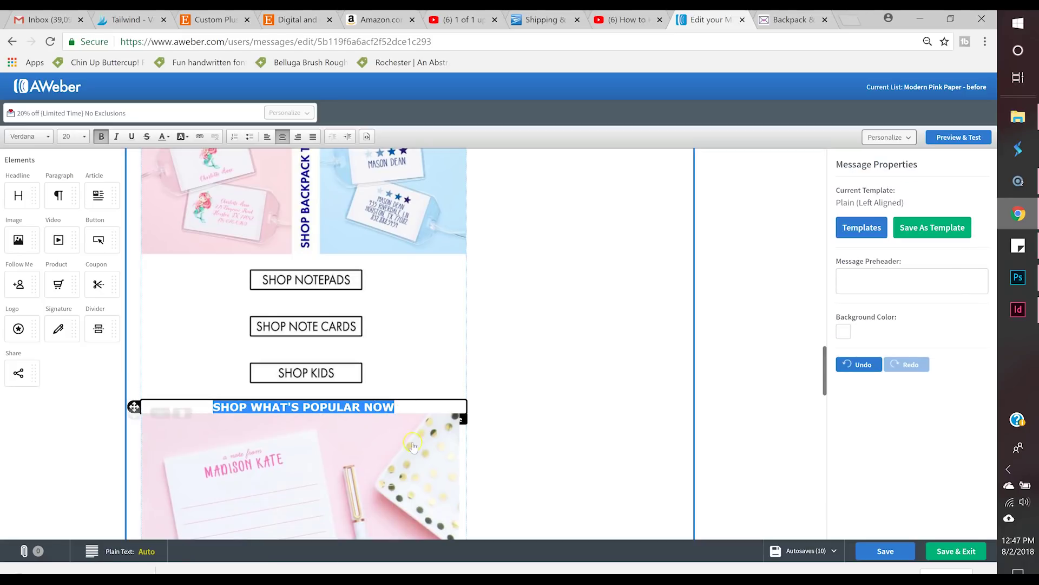
Step: Shrink the notepad photo to a small thumbnail by its corner handle
{"action": "scroll", "coordinate": [283, 285], "scroll_direction": "down", "scroll_amount": 5}
{"action": "left_click", "coordinate": [283, 285]}
{"action": "left_click_drag", "start_coordinate": [293, 284], "coordinate": [208, 206]}
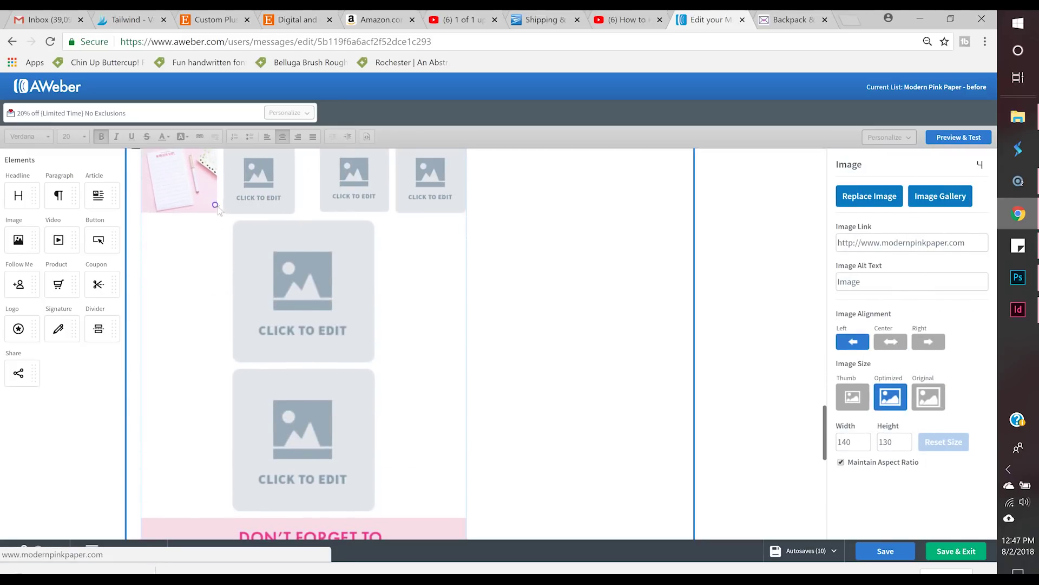
Step: Upload a PS floral note card photo into the second image slot
{"action": "left_click", "coordinate": [270, 249]}
{"action": "left_click", "coordinate": [874, 196]}
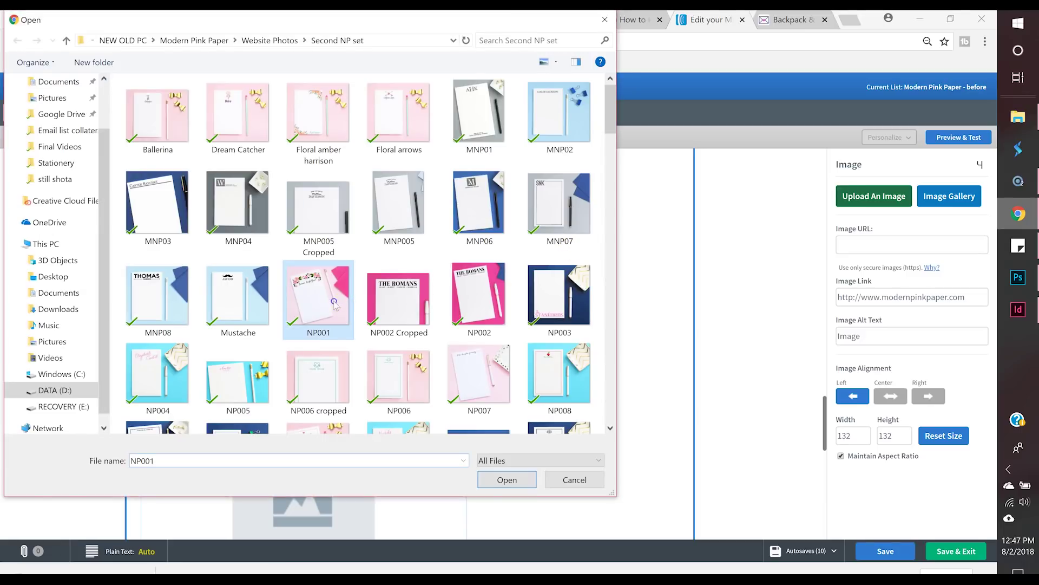
{"action": "scroll", "coordinate": [331, 305], "scroll_direction": "down", "scroll_amount": 5}
{"action": "scroll", "coordinate": [336, 303], "scroll_direction": "down", "scroll_amount": 5}
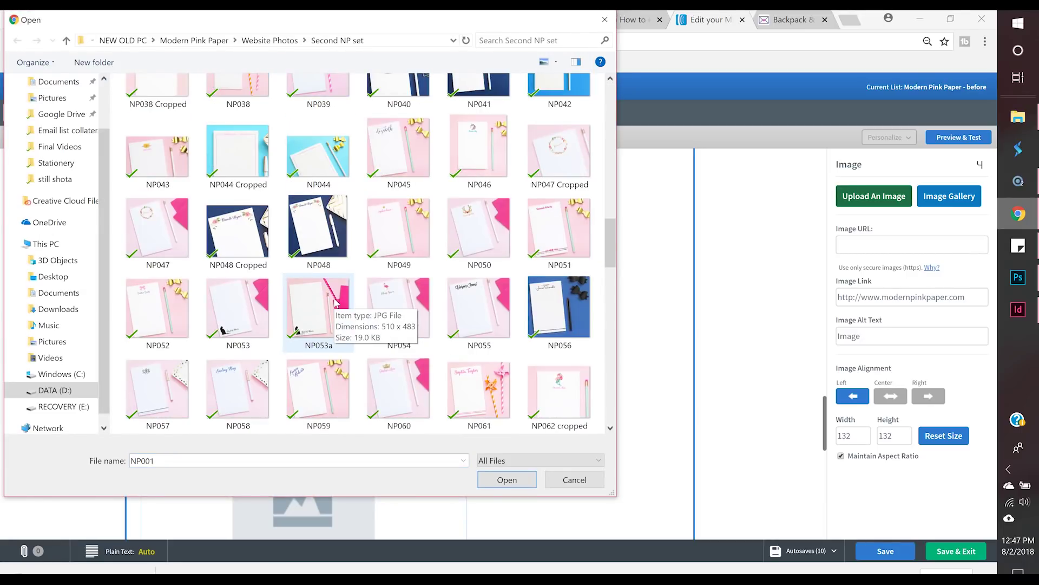
{"action": "left_click", "coordinate": [274, 41]}
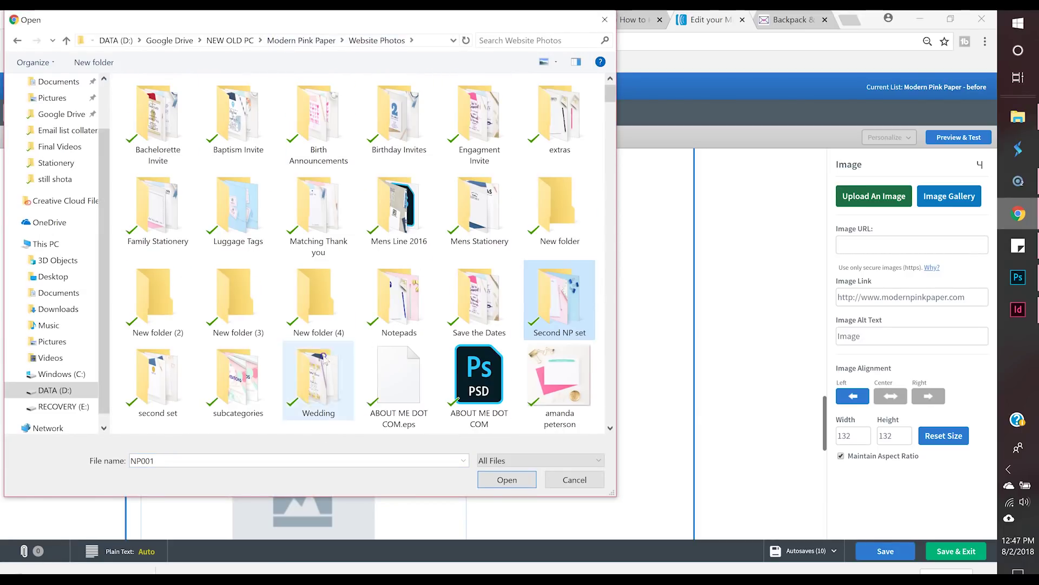
{"action": "type", "text": "ps"}
{"action": "scroll", "coordinate": [313, 360], "scroll_direction": "down", "scroll_amount": 6}
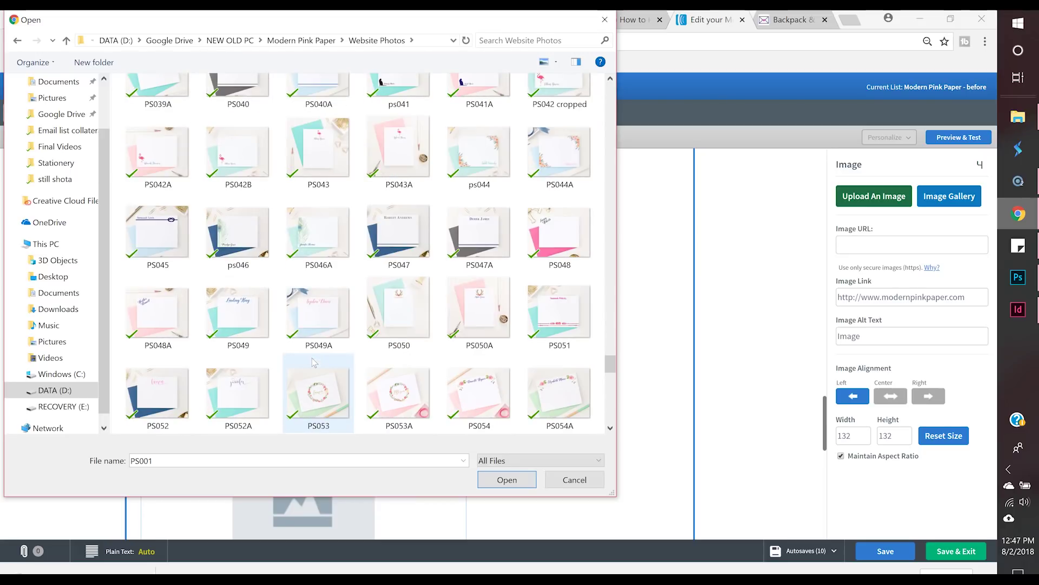
{"action": "scroll", "coordinate": [313, 362], "scroll_direction": "down", "scroll_amount": 2}
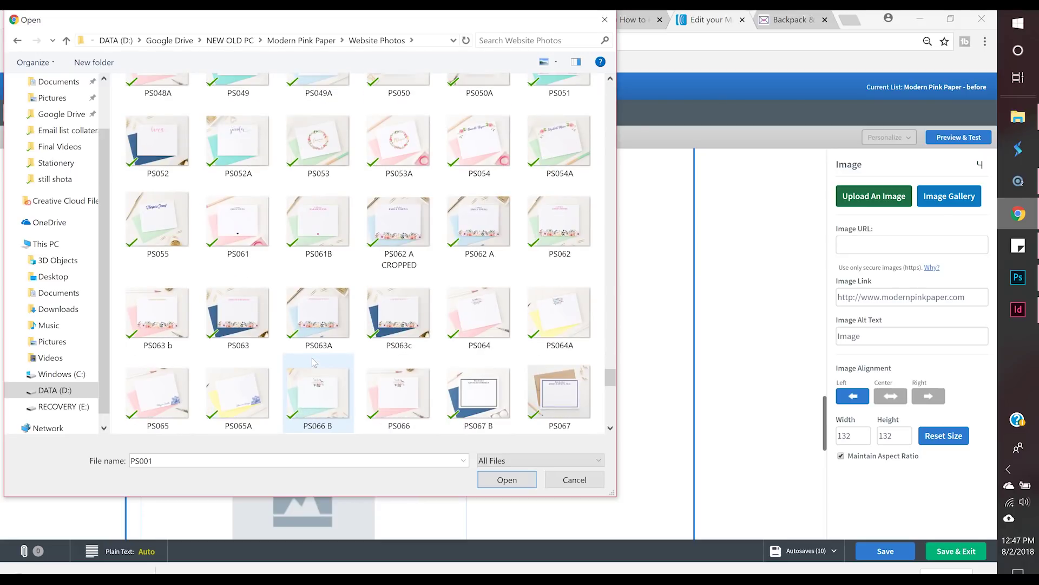
{"action": "left_click", "coordinate": [505, 480]}
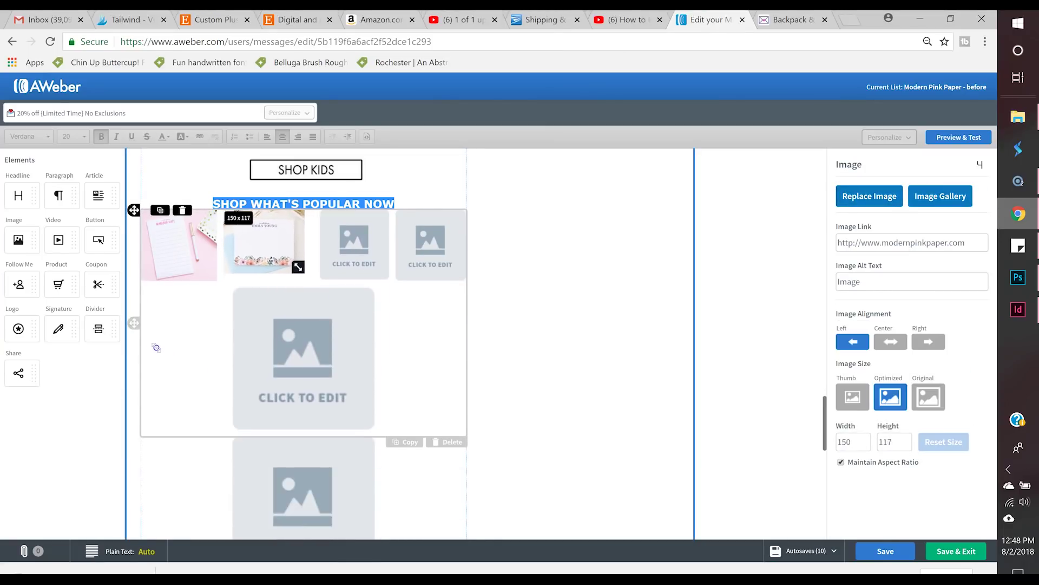
Step: Enlarge the floral note card photo and upload a blue notepad photo into the third slot
{"action": "left_click", "coordinate": [304, 270]}
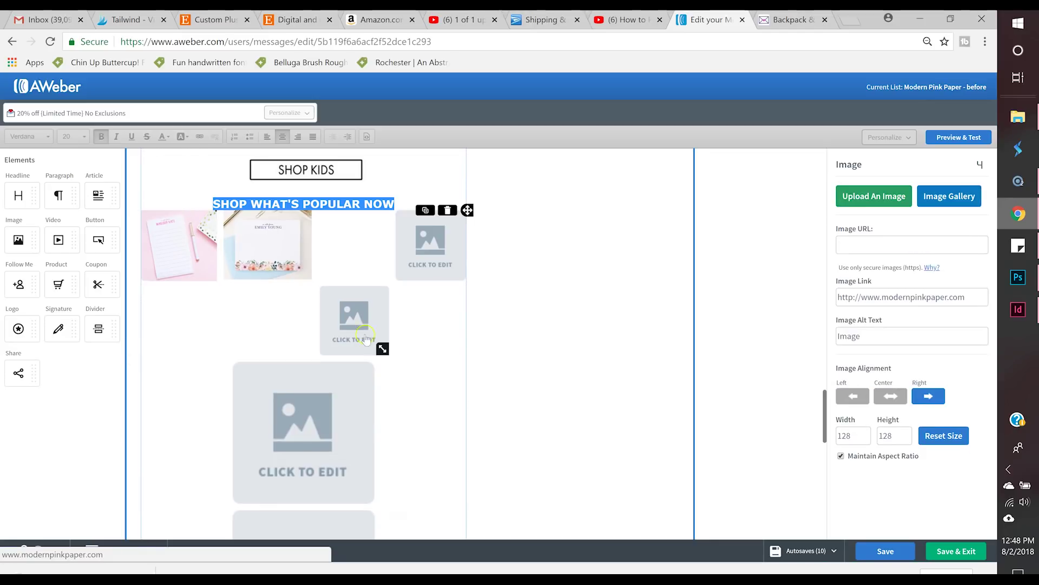
{"action": "left_click_drag", "start_coordinate": [370, 273], "coordinate": [452, 341]}
{"action": "left_click", "coordinate": [775, 217]}
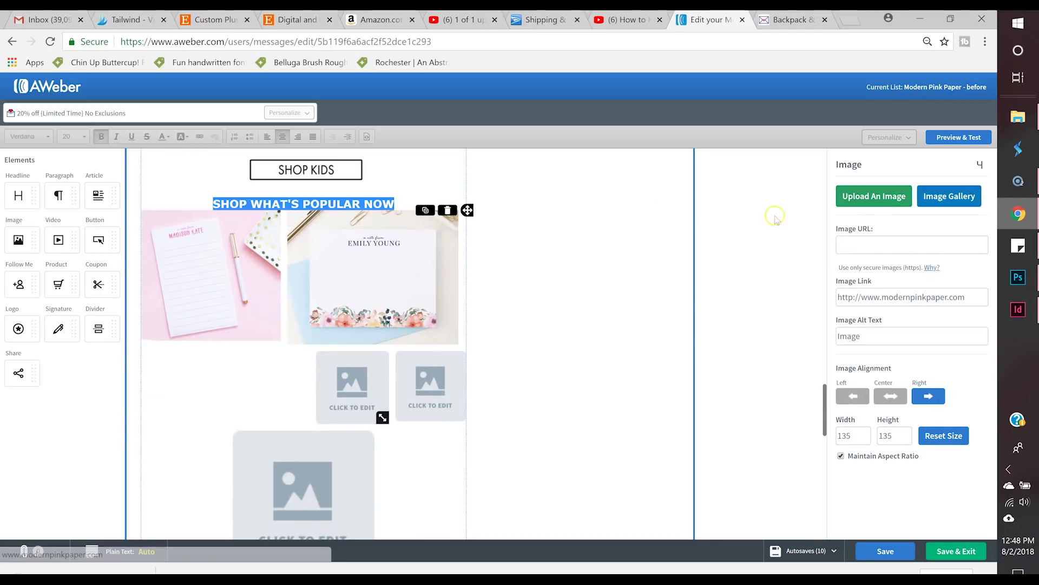
{"action": "left_click", "coordinate": [874, 196]}
{"action": "double_click", "coordinate": [559, 293]}
{"action": "left_click", "coordinate": [407, 308]}
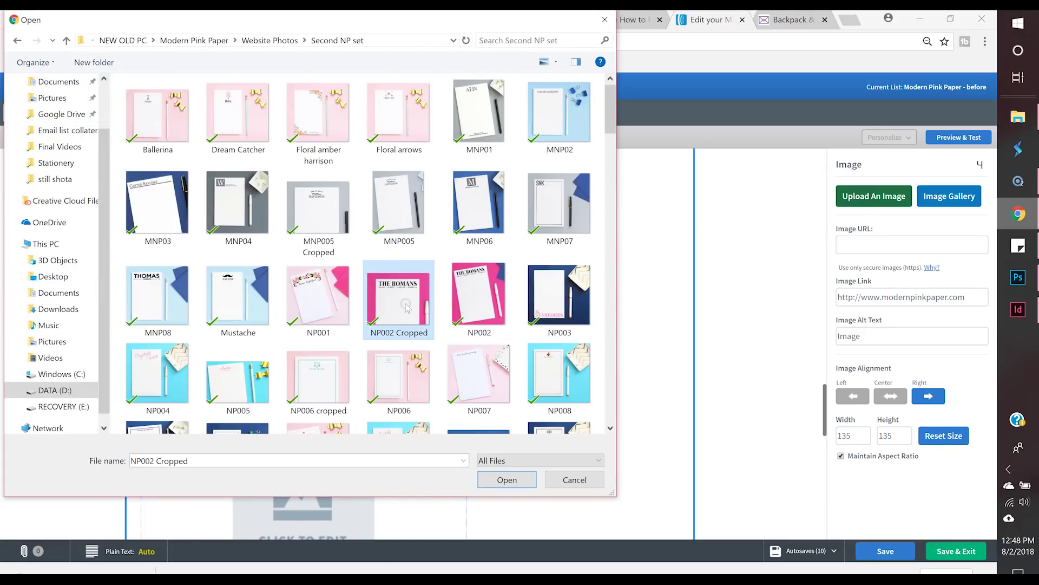
{"action": "scroll", "coordinate": [407, 308], "scroll_direction": "down", "scroll_amount": 15}
{"action": "left_click", "coordinate": [399, 214]}
{"action": "scroll", "coordinate": [428, 255], "scroll_direction": "up", "scroll_amount": 3}
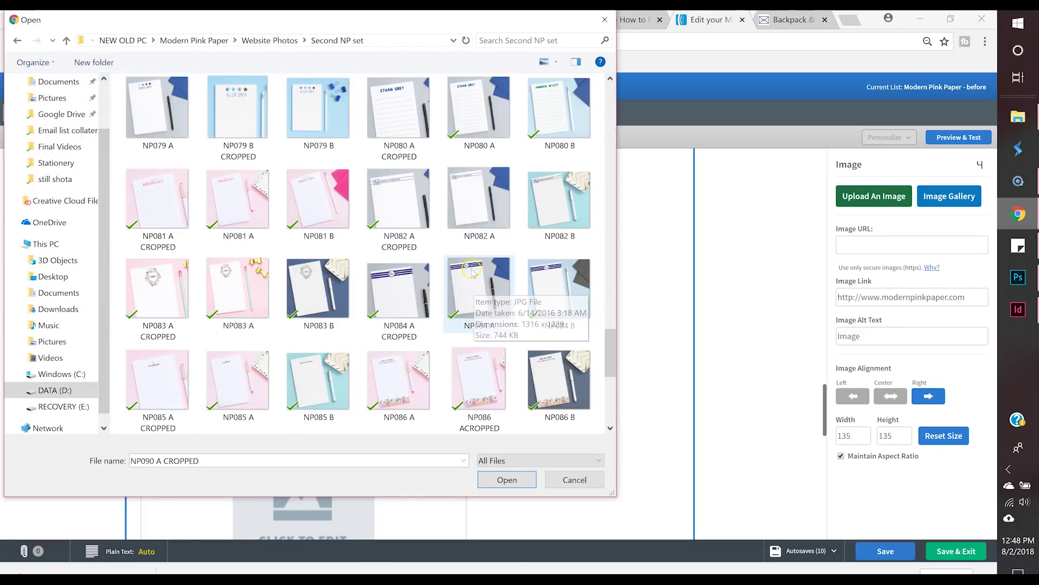
{"action": "scroll", "coordinate": [475, 273], "scroll_direction": "up", "scroll_amount": 3}
{"action": "left_click", "coordinate": [157, 204]}
{"action": "left_click", "coordinate": [561, 119]}
{"action": "left_click", "coordinate": [506, 479]}
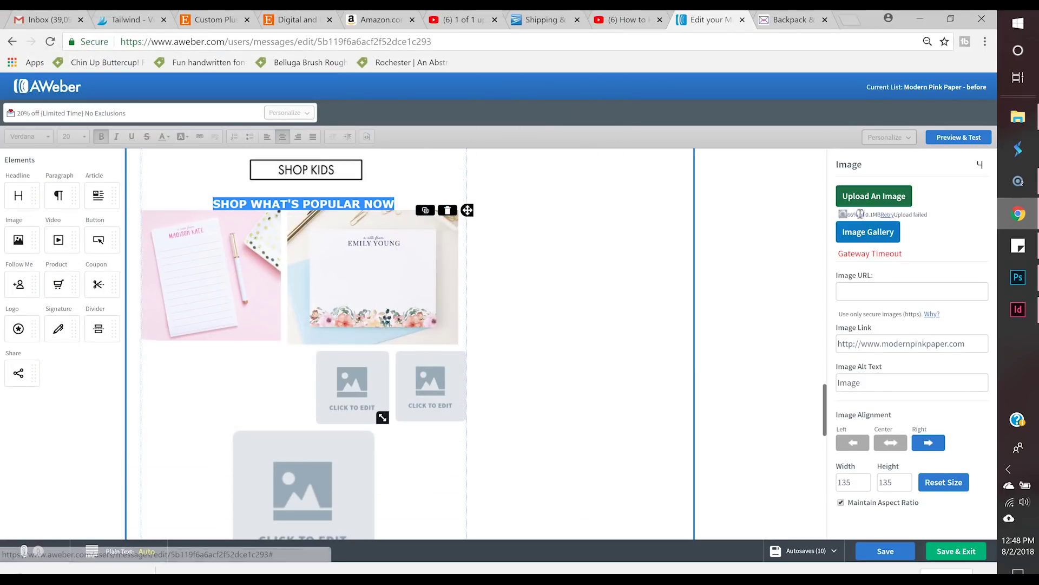
Step: Left-align the blue notepad photo at reset full size, then start an upload for the last slot
{"action": "scroll", "coordinate": [352, 422], "scroll_direction": "down", "scroll_amount": 3}
{"action": "scroll", "coordinate": [357, 460], "scroll_direction": "up", "scroll_amount": 5}
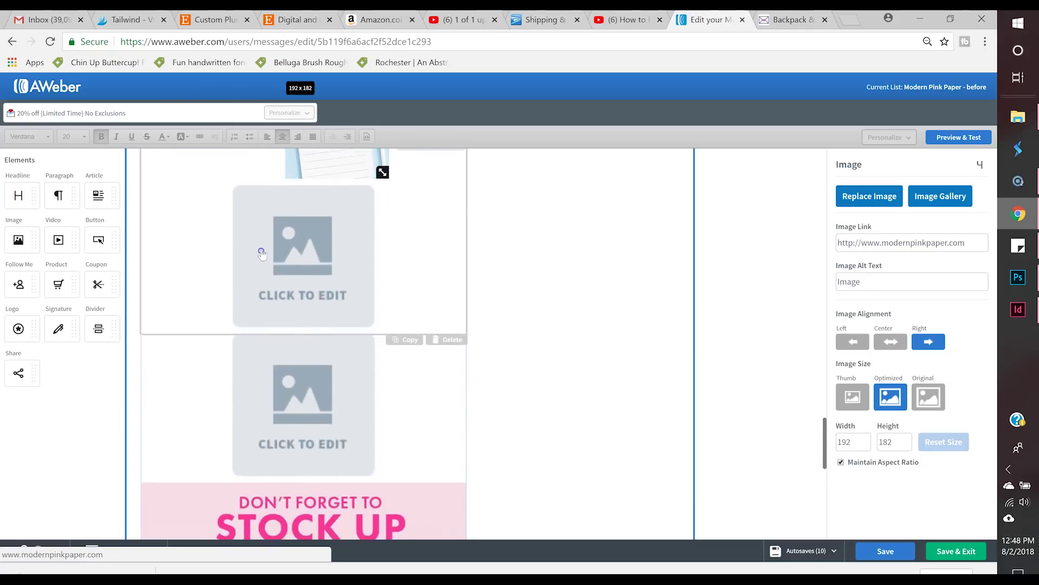
{"action": "left_click", "coordinate": [853, 341]}
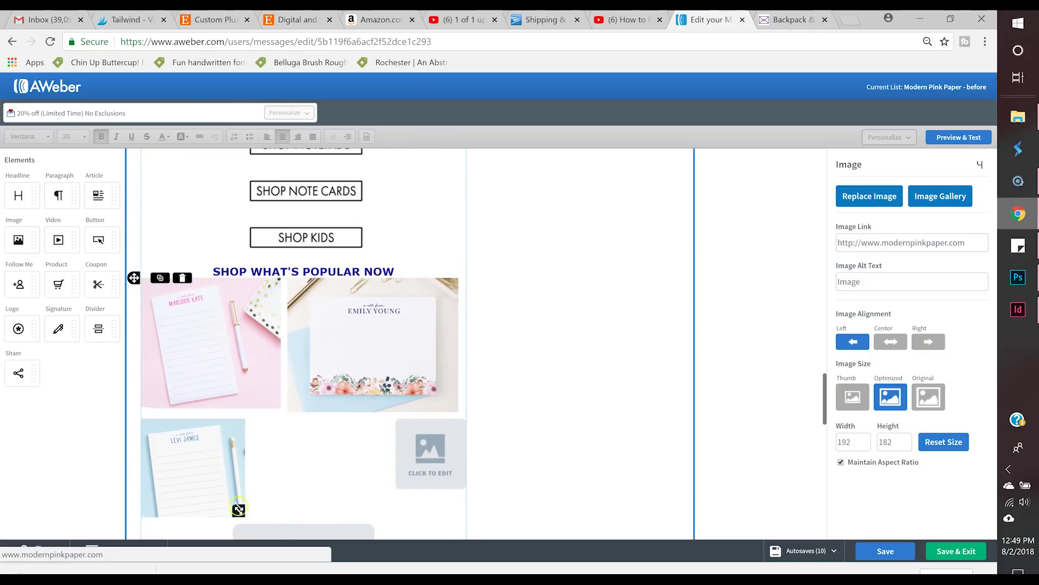
{"action": "left_click", "coordinate": [891, 397]}
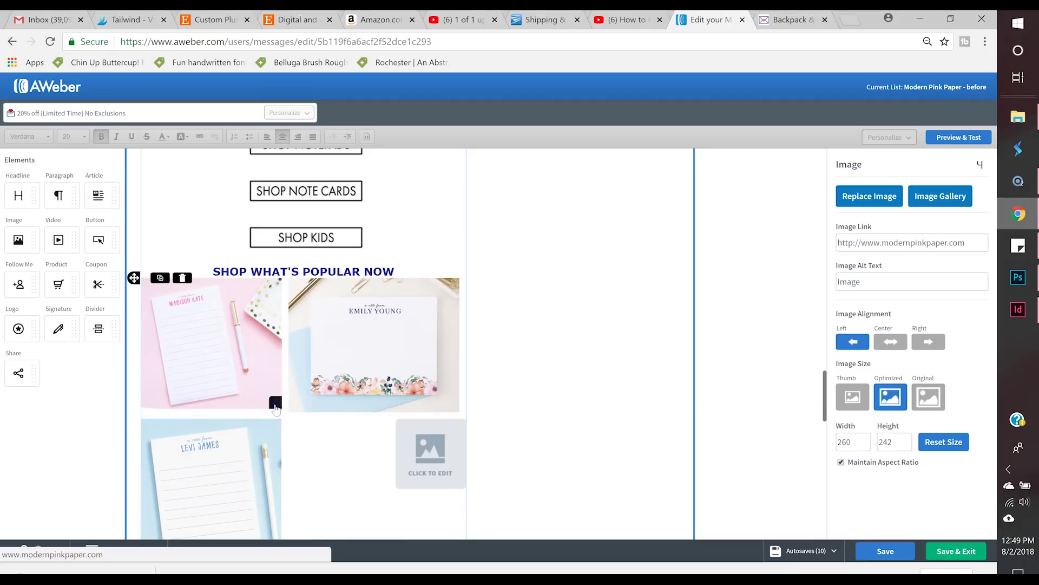
{"action": "left_click", "coordinate": [433, 458]}
{"action": "left_click", "coordinate": [865, 197]}
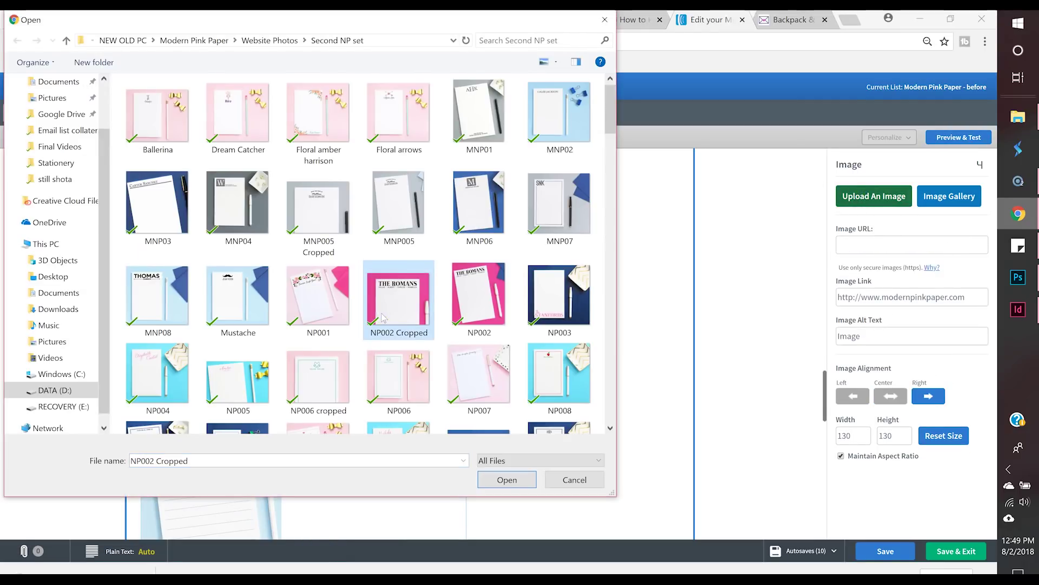
Step: Find the MS025 note card photo in Website Photos and upload it
{"action": "scroll", "coordinate": [326, 265], "scroll_direction": "down", "scroll_amount": 5}
{"action": "scroll", "coordinate": [325, 271], "scroll_direction": "up", "scroll_amount": 10}
{"action": "key", "text": "alt+Up"}
{"action": "left_click", "coordinate": [252, 353]}
{"action": "scroll", "coordinate": [252, 353], "scroll_direction": "down", "scroll_amount": 10}
{"action": "left_click", "coordinate": [253, 353]}
{"action": "key", "text": "Right"}
{"action": "scroll", "coordinate": [253, 353], "scroll_direction": "down", "scroll_amount": 15}
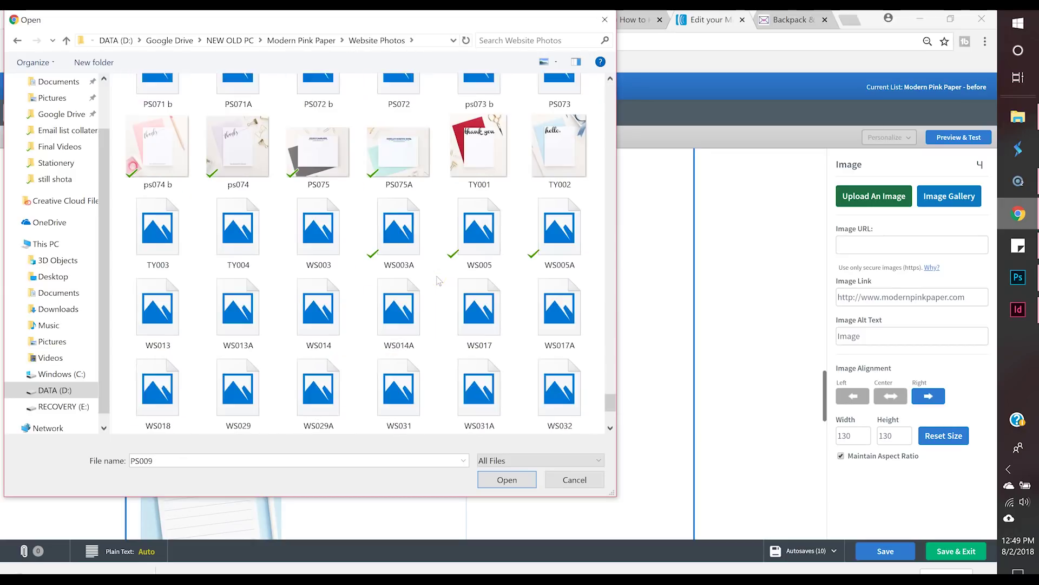
{"action": "left_click", "coordinate": [402, 238]}
{"action": "left_click", "coordinate": [156, 191]}
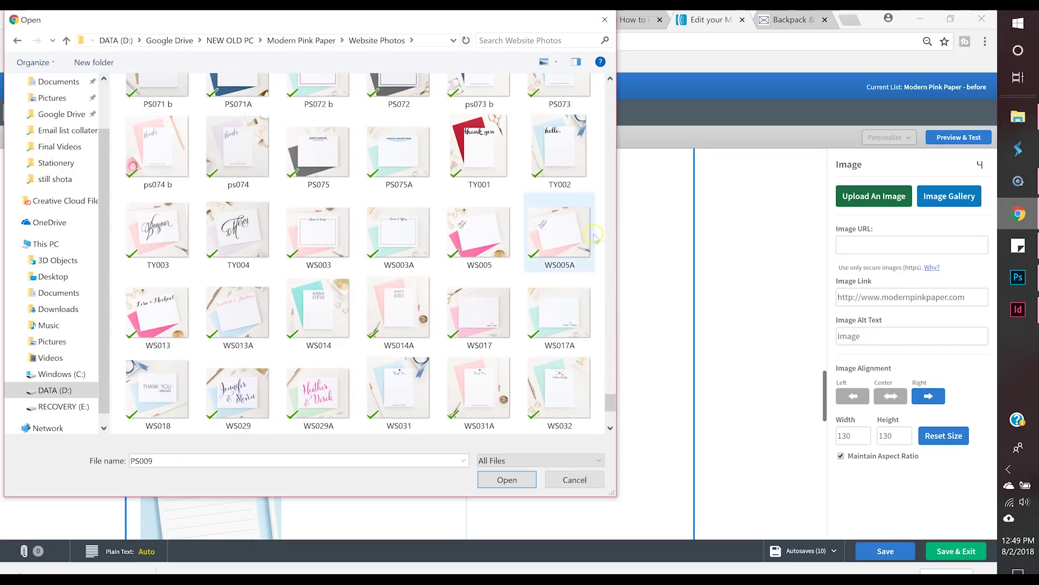
{"action": "scroll", "coordinate": [394, 295], "scroll_direction": "up", "scroll_amount": 3}
{"action": "scroll", "coordinate": [397, 295], "scroll_direction": "up", "scroll_amount": 3}
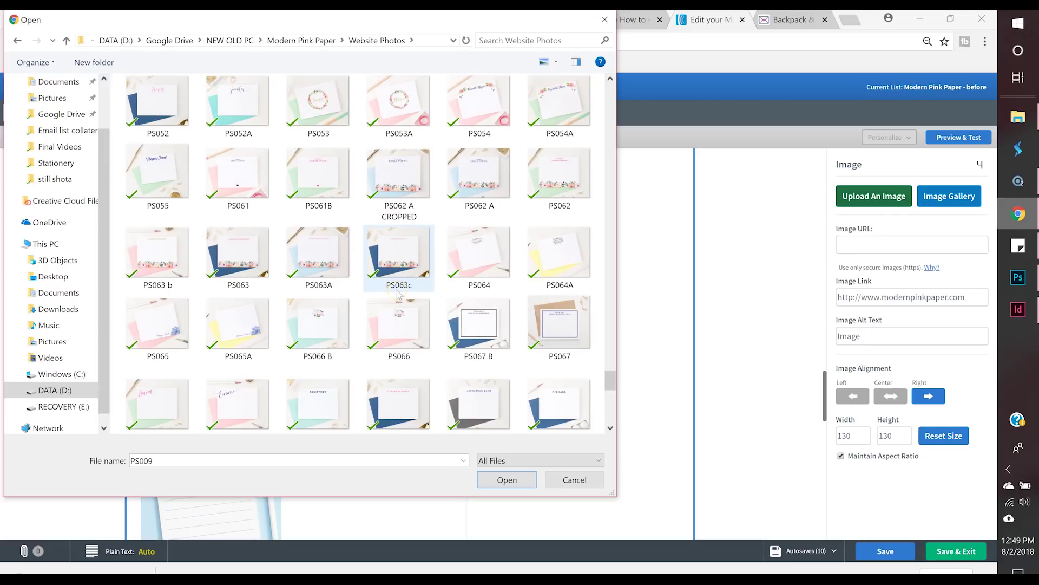
{"action": "scroll", "coordinate": [398, 294], "scroll_direction": "up", "scroll_amount": 10}
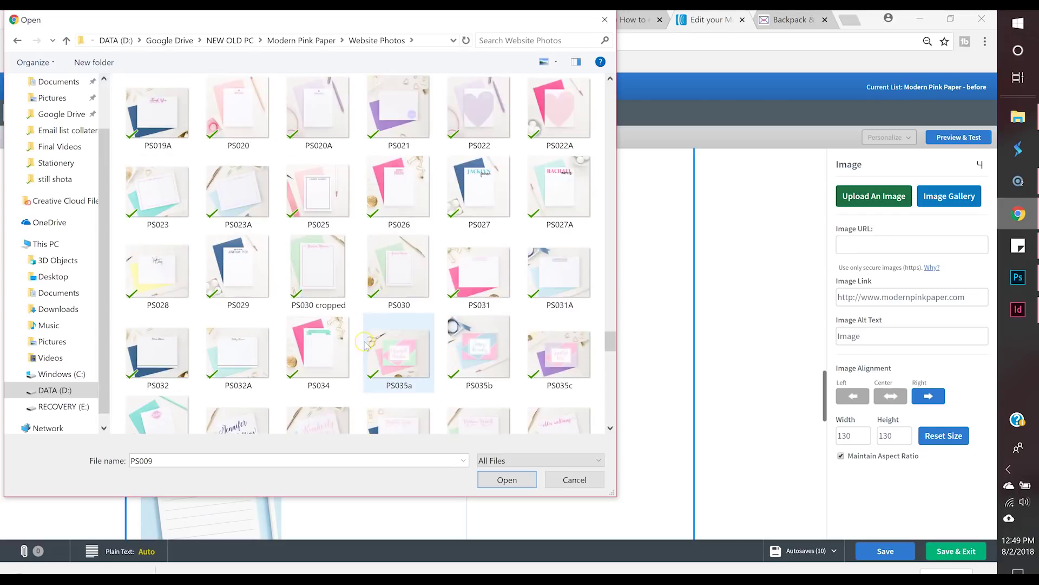
{"action": "scroll", "coordinate": [366, 346], "scroll_direction": "up", "scroll_amount": 3}
{"action": "scroll", "coordinate": [362, 348], "scroll_direction": "up", "scroll_amount": 6}
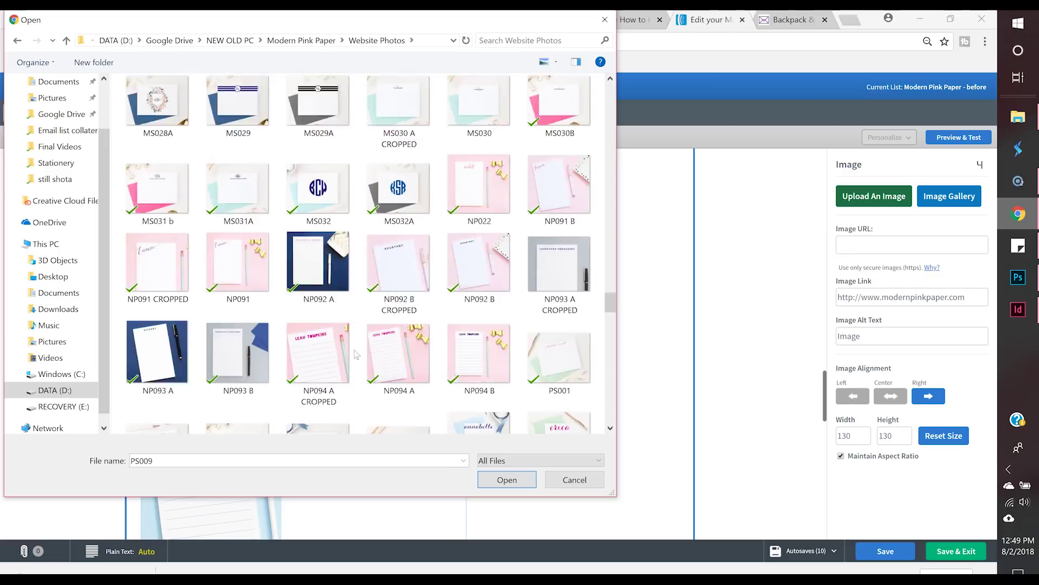
{"action": "left_click", "coordinate": [575, 207]}
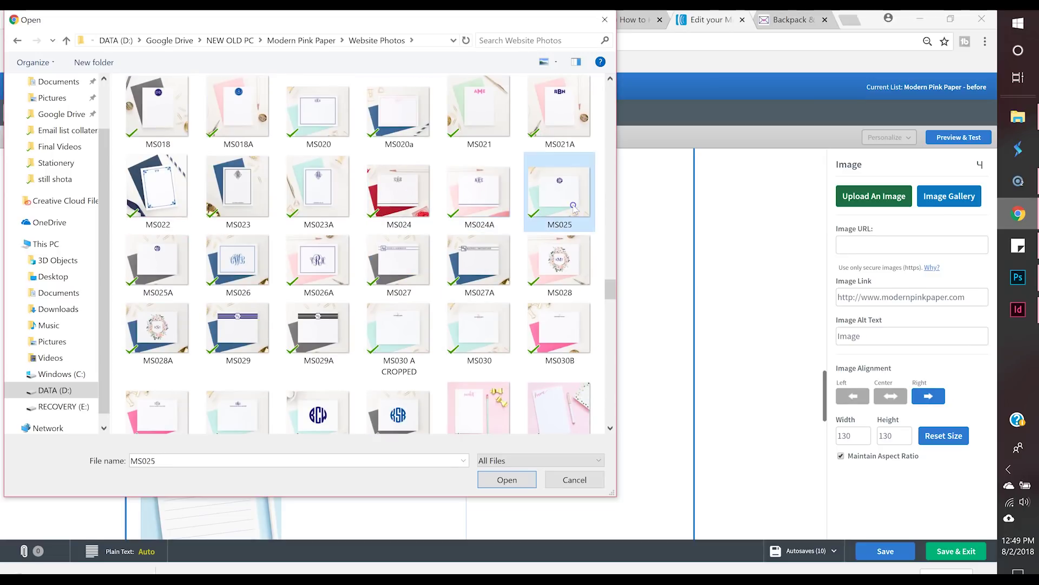
{"action": "left_click", "coordinate": [491, 483]}
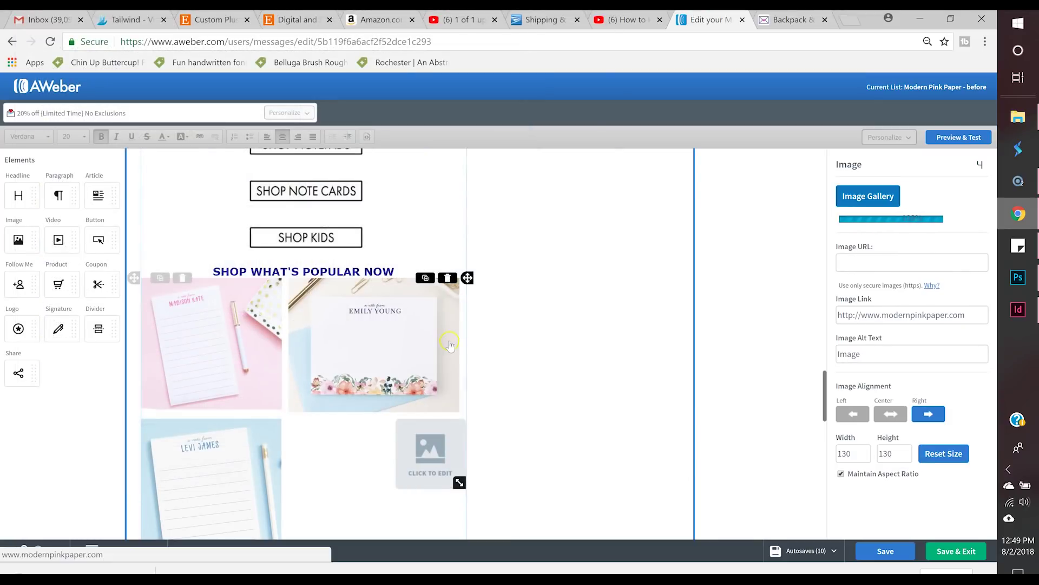
Step: Insert the MS025 monogram photo into the empty image slot
{"action": "left_click", "coordinate": [726, 315]}
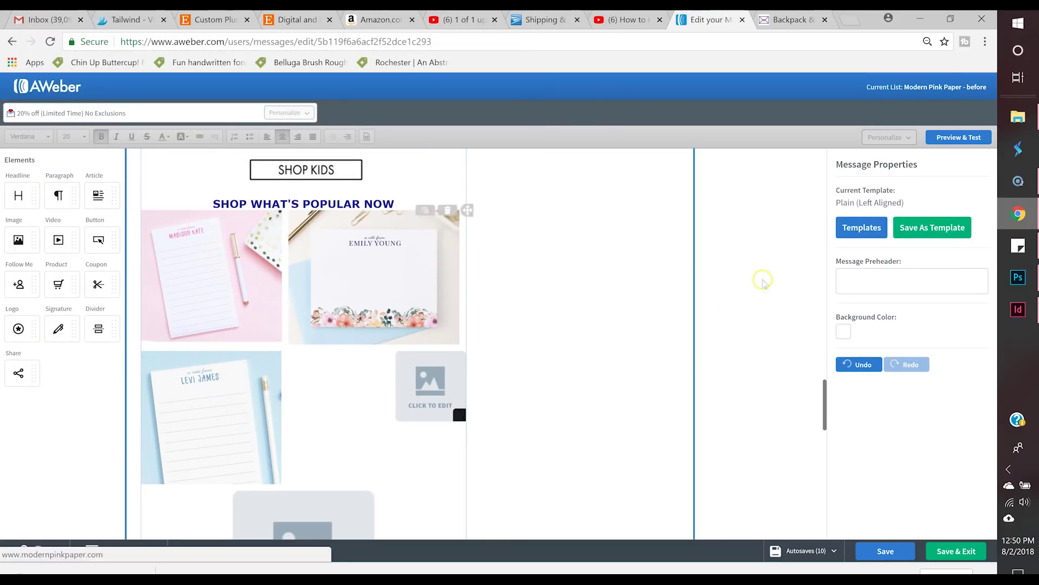
{"action": "left_click", "coordinate": [430, 386]}
{"action": "left_click", "coordinate": [874, 196]}
{"action": "scroll", "coordinate": [418, 306], "scroll_direction": "down", "scroll_amount": 10}
{"action": "left_click", "coordinate": [418, 306]}
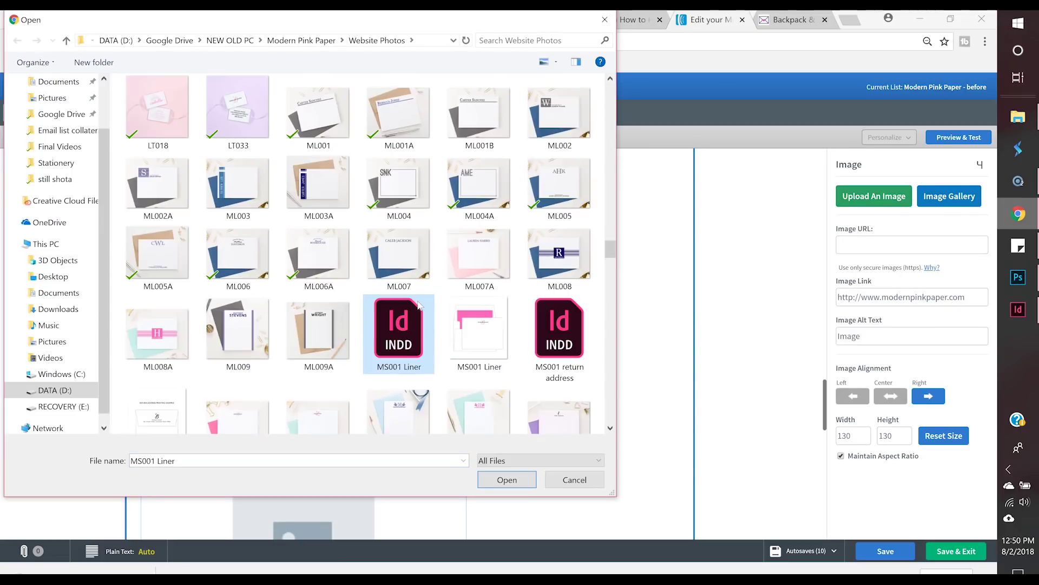
{"action": "left_click", "coordinate": [283, 199]}
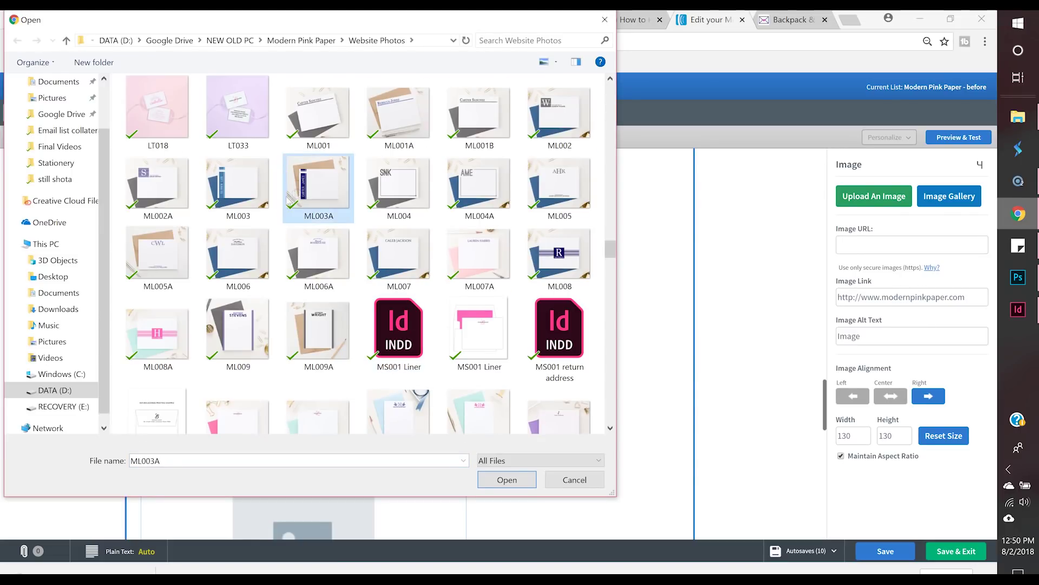
{"action": "key", "text": "p"}
{"action": "scroll", "coordinate": [290, 209], "scroll_direction": "down", "scroll_amount": 10}
{"action": "scroll", "coordinate": [292, 211], "scroll_direction": "up", "scroll_amount": 10}
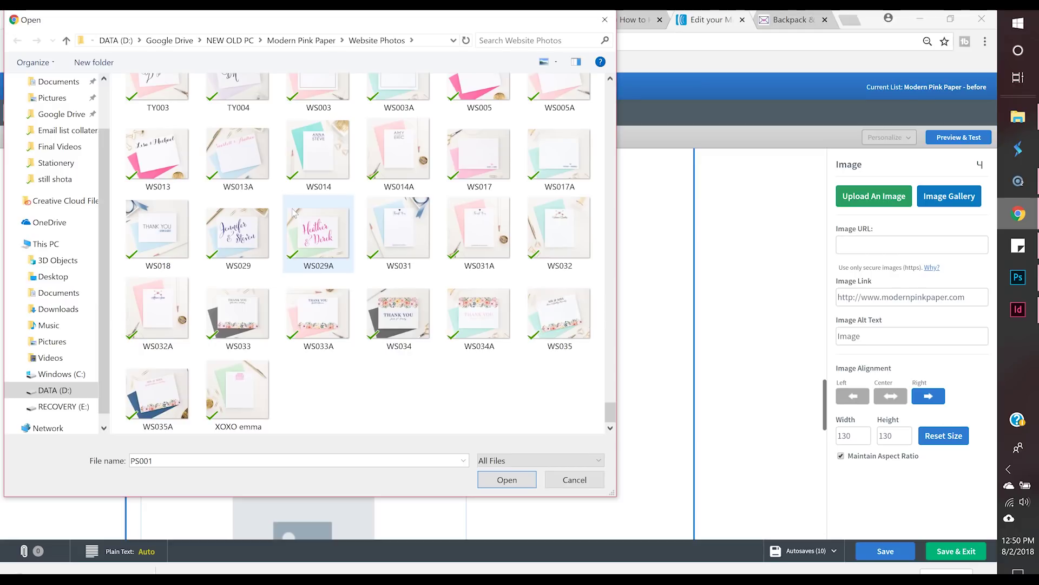
{"action": "scroll", "coordinate": [292, 213], "scroll_direction": "up", "scroll_amount": 10}
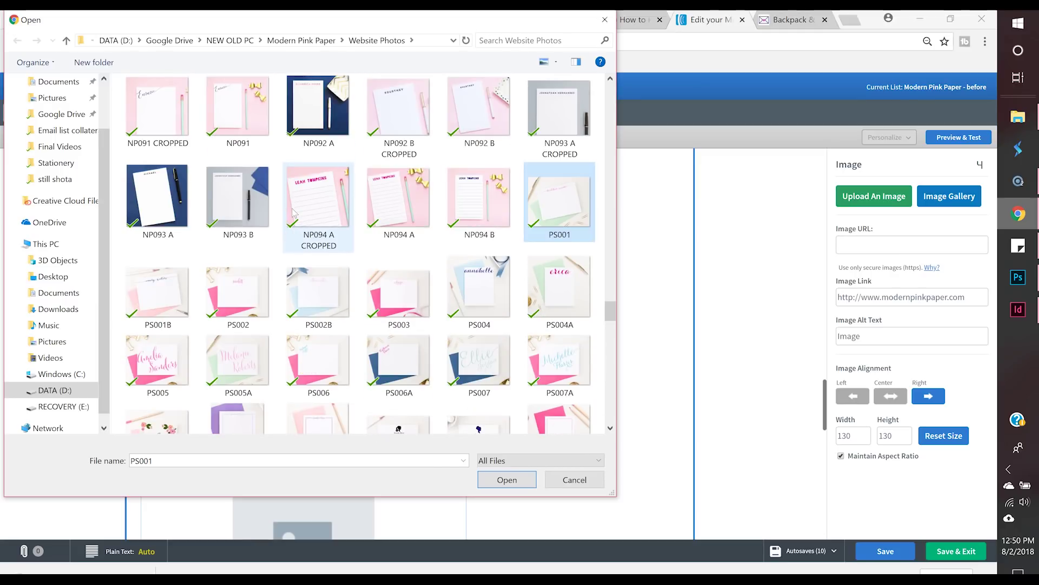
{"action": "left_click", "coordinate": [560, 271]}
{"action": "left_click", "coordinate": [507, 480]}
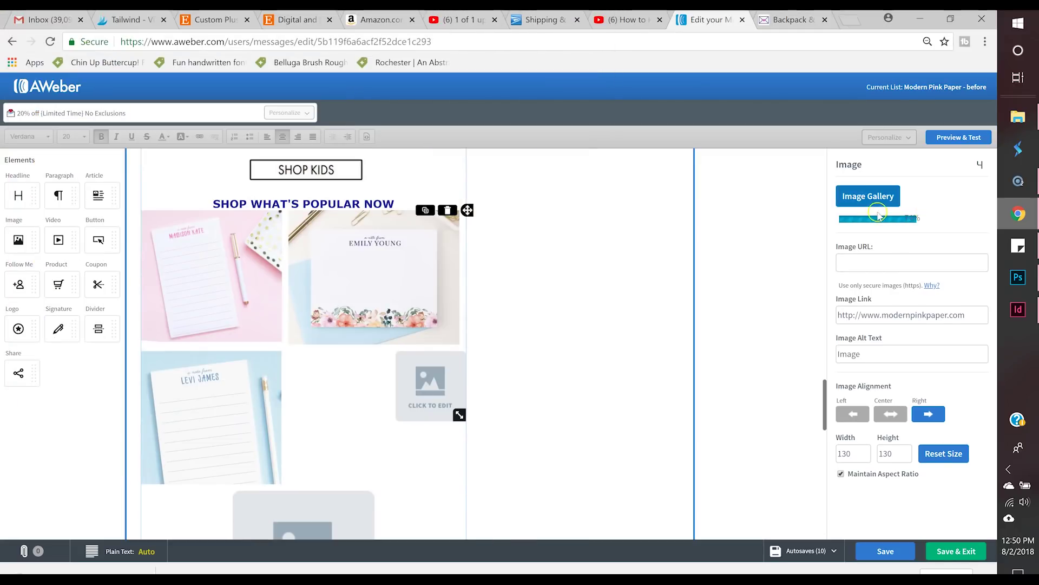
{"action": "scroll", "coordinate": [452, 394], "scroll_direction": "down", "scroll_amount": 4}
{"action": "left_click_drag", "start_coordinate": [453, 394], "coordinate": [458, 276]}
{"action": "left_click", "coordinate": [276, 279]}
{"action": "left_click_drag", "start_coordinate": [276, 279], "coordinate": [444, 309]}
{"action": "scroll", "coordinate": [304, 283], "scroll_direction": "up", "scroll_amount": 4}
{"action": "left_click", "coordinate": [304, 282]}
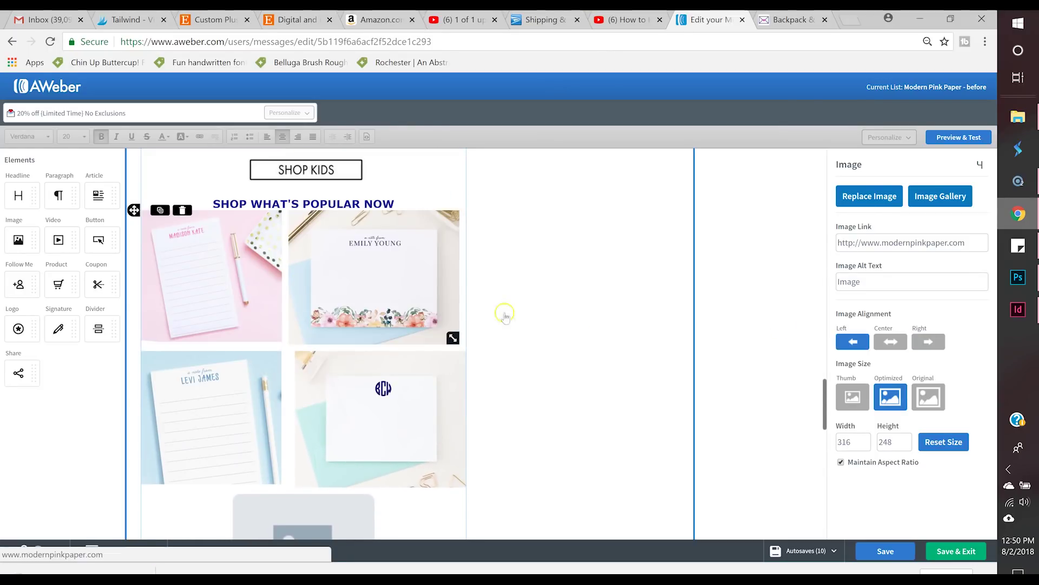
{"action": "left_click", "coordinate": [929, 342]}
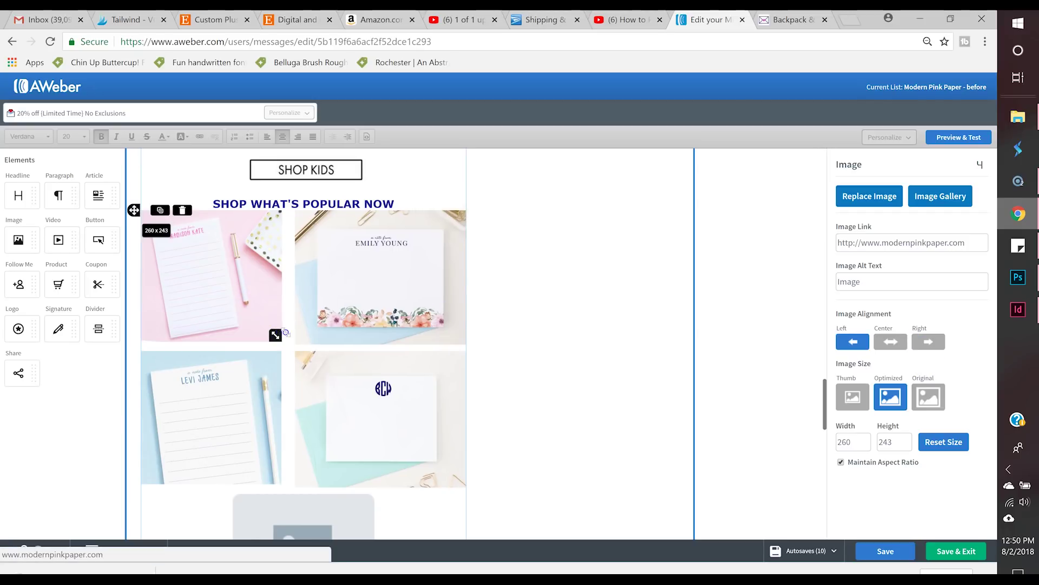
Step: Upload the MS028A floral-wreath photo into the next placeholder, retrying the timed-out upload
{"action": "left_click", "coordinate": [530, 300]}
{"action": "scroll", "coordinate": [530, 301], "scroll_direction": "down", "scroll_amount": 3}
{"action": "left_click", "coordinate": [303, 427]}
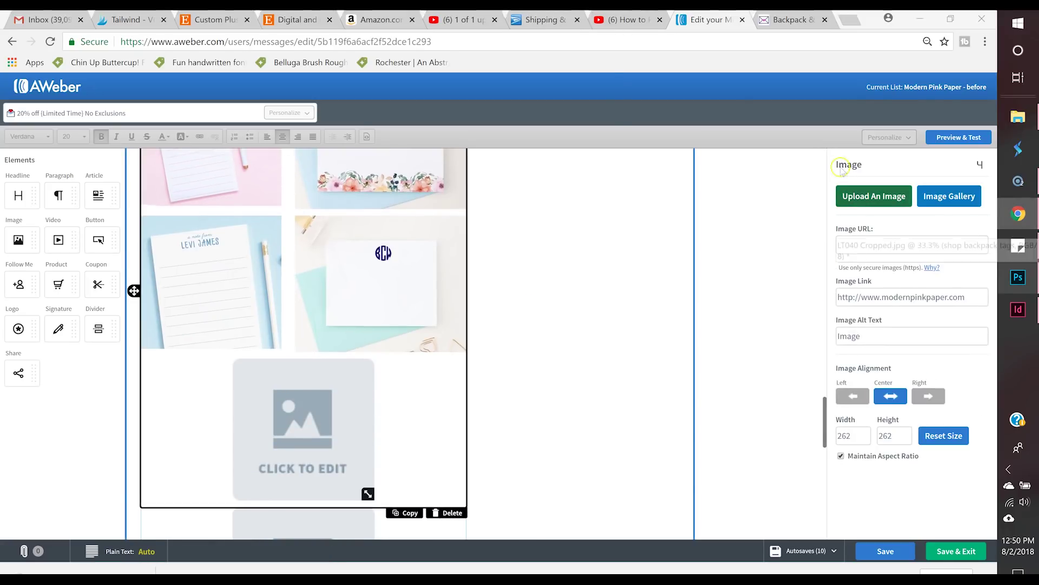
{"action": "left_click", "coordinate": [861, 196]}
{"action": "scroll", "coordinate": [470, 319], "scroll_direction": "down", "scroll_amount": 3}
{"action": "scroll", "coordinate": [470, 320], "scroll_direction": "down", "scroll_amount": 6}
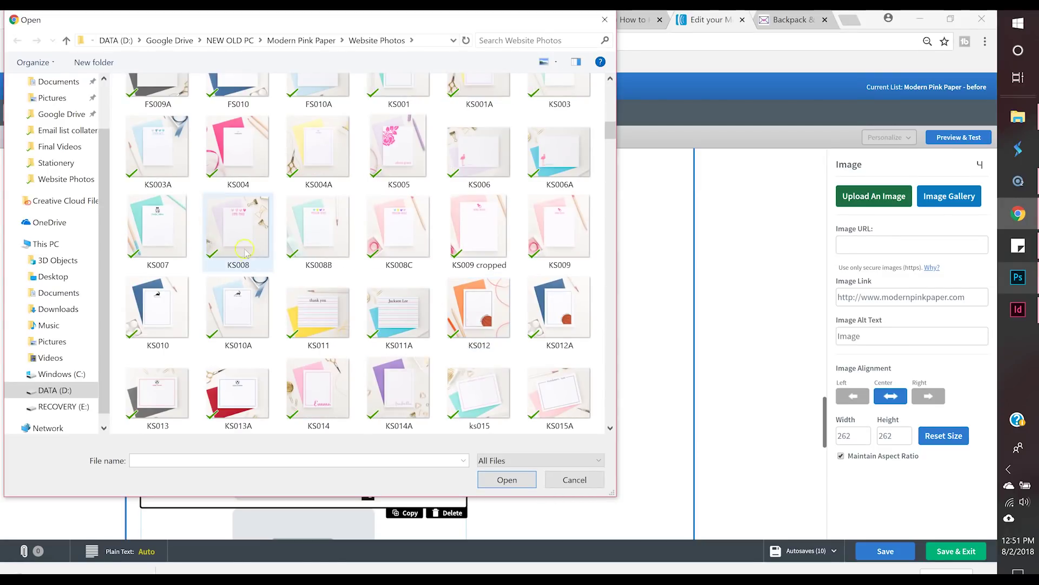
{"action": "scroll", "coordinate": [337, 258], "scroll_direction": "down", "scroll_amount": 8}
{"action": "key", "text": "m"}
{"action": "key", "text": "s"}
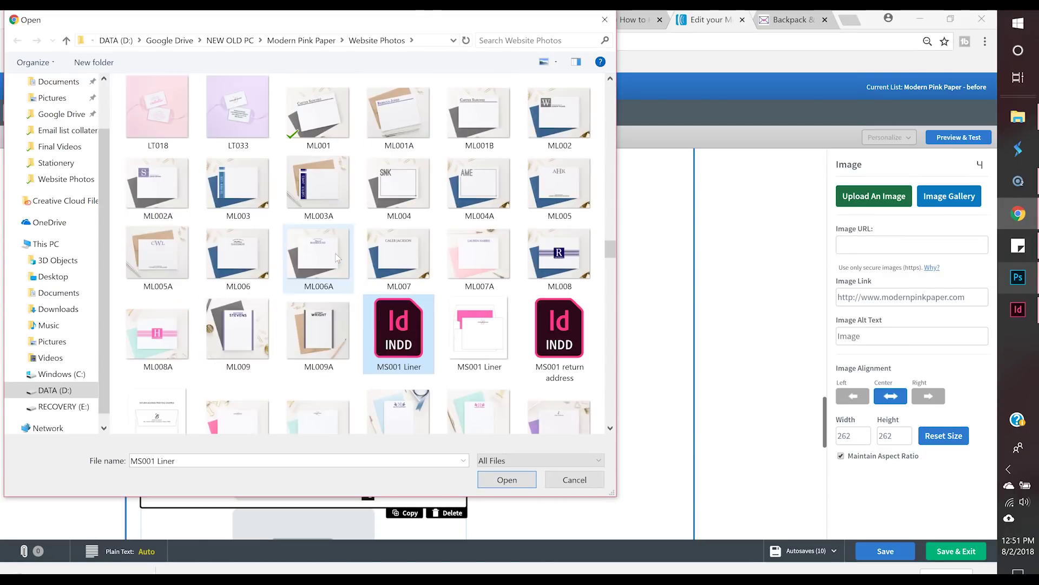
{"action": "scroll", "coordinate": [406, 147], "scroll_direction": "down", "scroll_amount": 3}
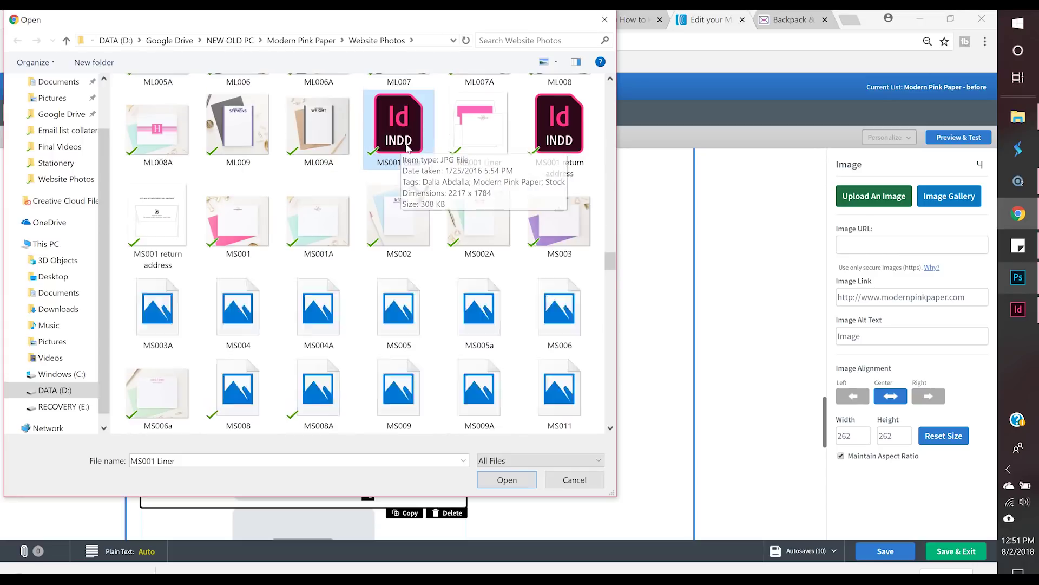
{"action": "scroll", "coordinate": [398, 294], "scroll_direction": "down", "scroll_amount": 7}
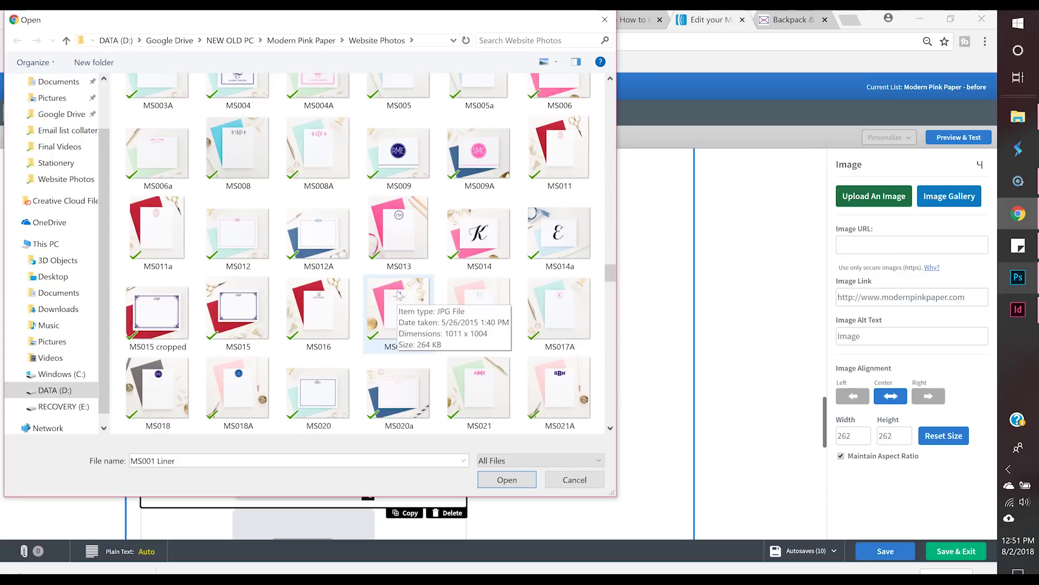
{"action": "left_click", "coordinate": [168, 148]}
{"action": "scroll", "coordinate": [350, 217], "scroll_direction": "up", "scroll_amount": 3}
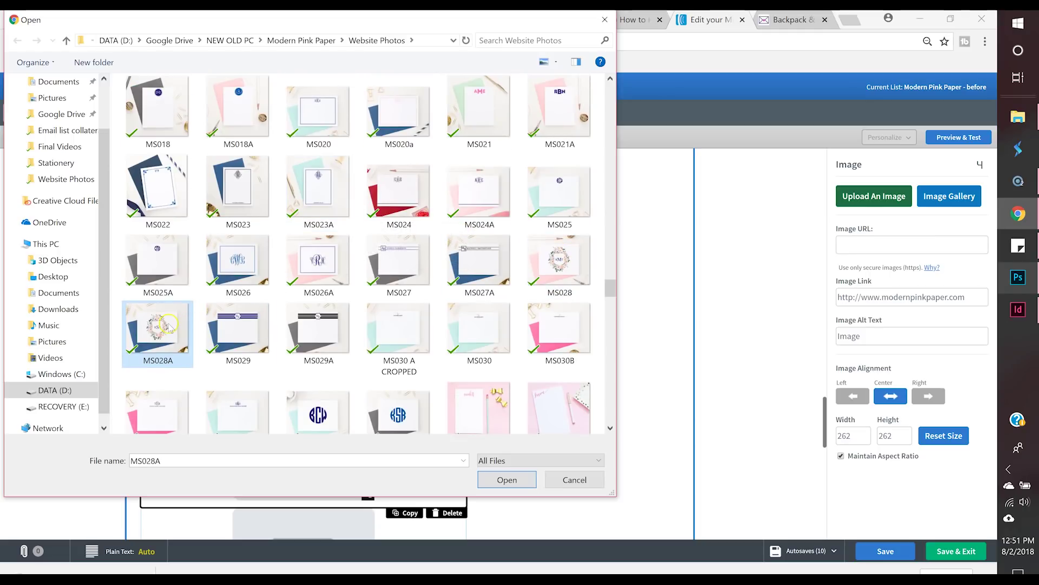
{"action": "left_click", "coordinate": [514, 479]}
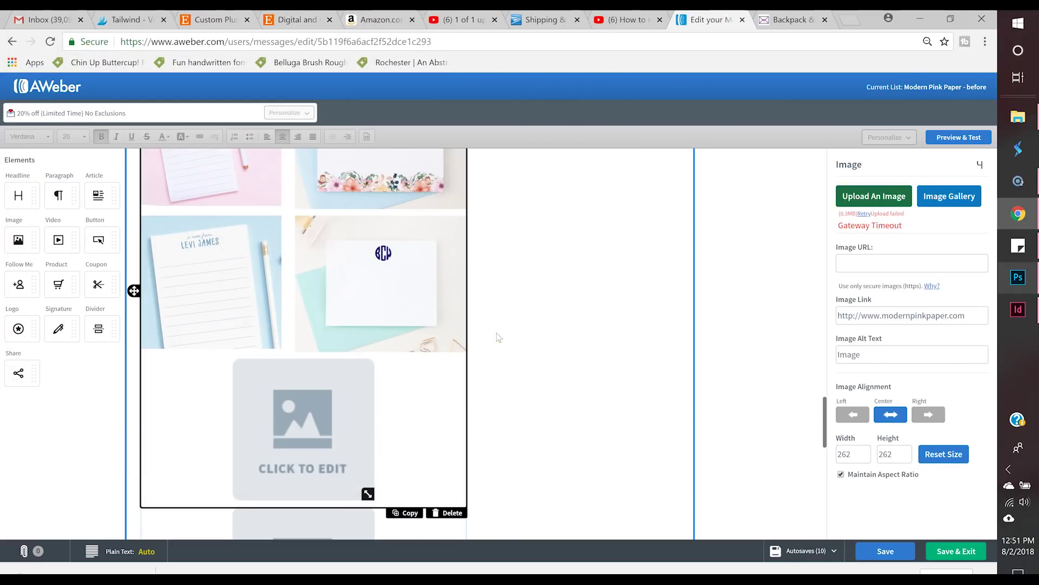
{"action": "left_click", "coordinate": [864, 213]}
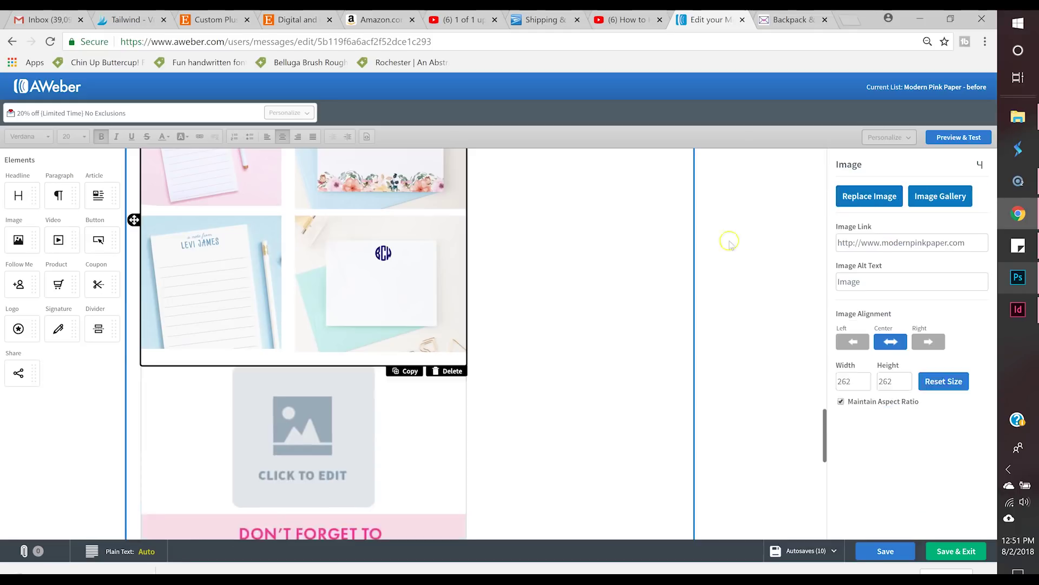
{"action": "scroll", "coordinate": [345, 230], "scroll_direction": "down", "scroll_amount": 3}
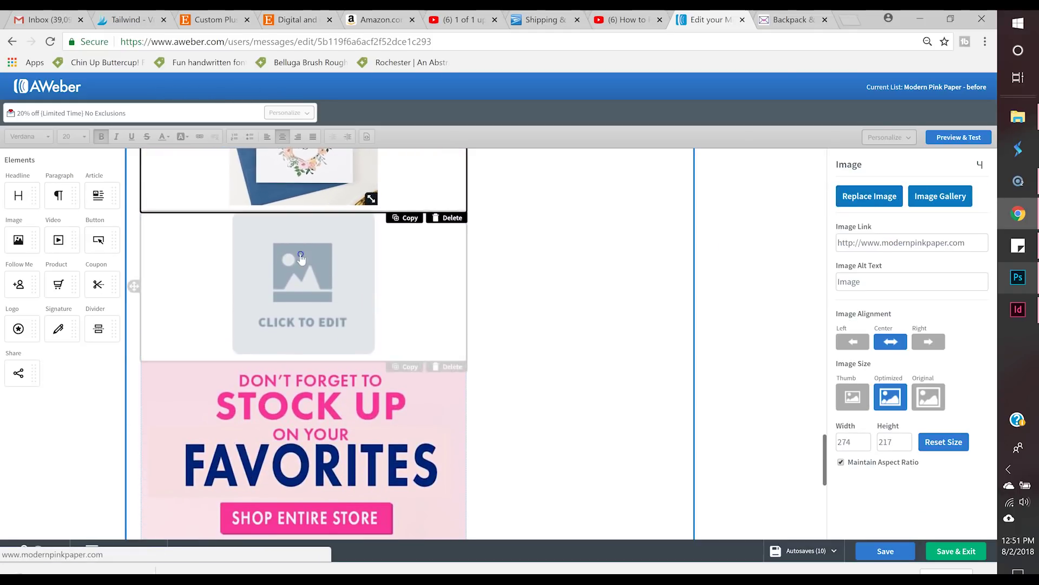
Step: Upload the MS024A pink monogram card photo into the empty placeholder and shrink it
{"action": "left_click", "coordinate": [325, 260]}
{"action": "left_click", "coordinate": [509, 377]}
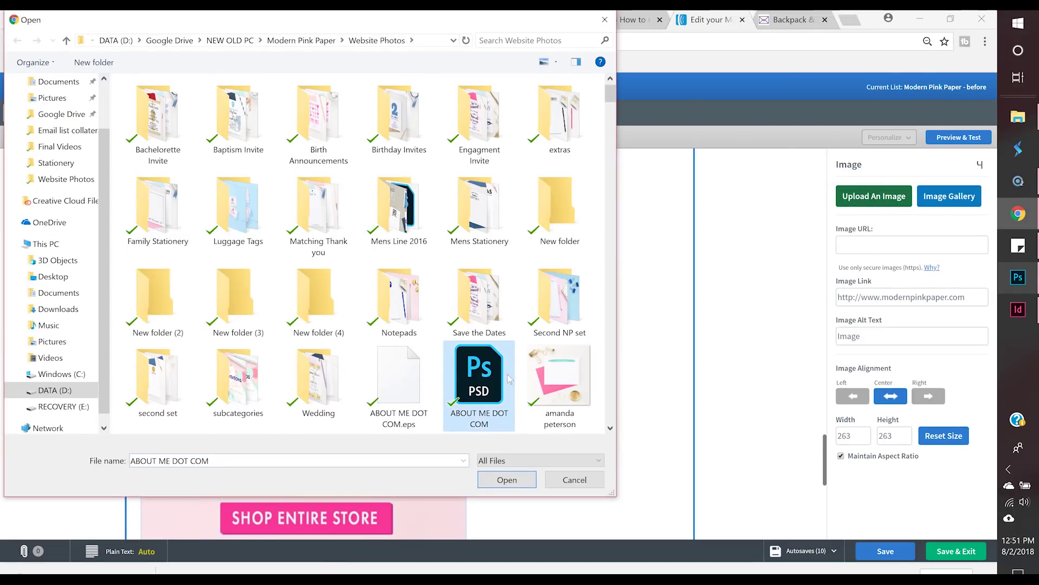
{"action": "scroll", "coordinate": [411, 325], "scroll_direction": "down", "scroll_amount": 5}
{"action": "left_click", "coordinate": [333, 341]}
{"action": "scroll", "coordinate": [338, 314], "scroll_direction": "down", "scroll_amount": 6}
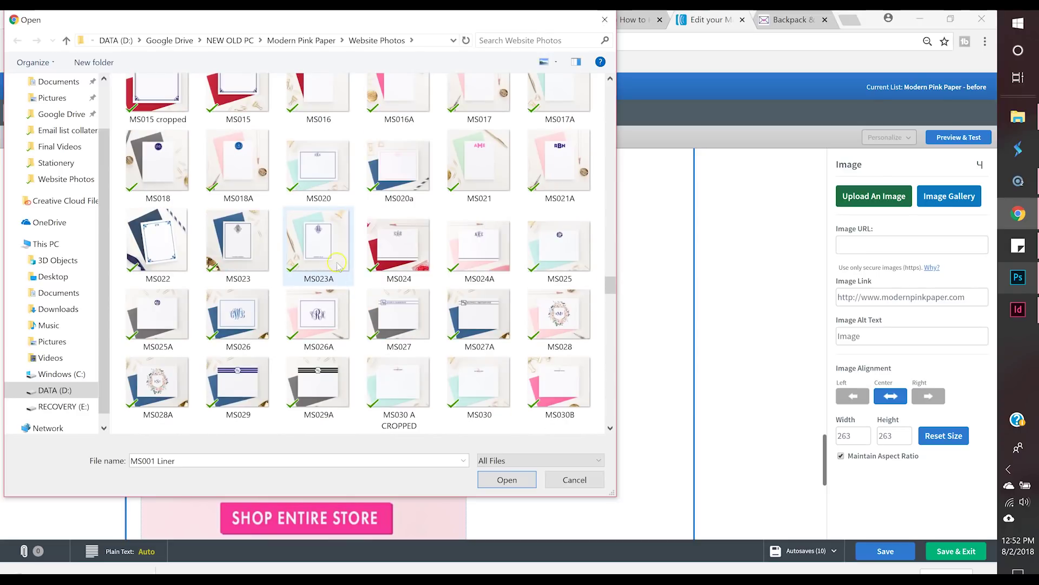
{"action": "left_click", "coordinate": [498, 252]}
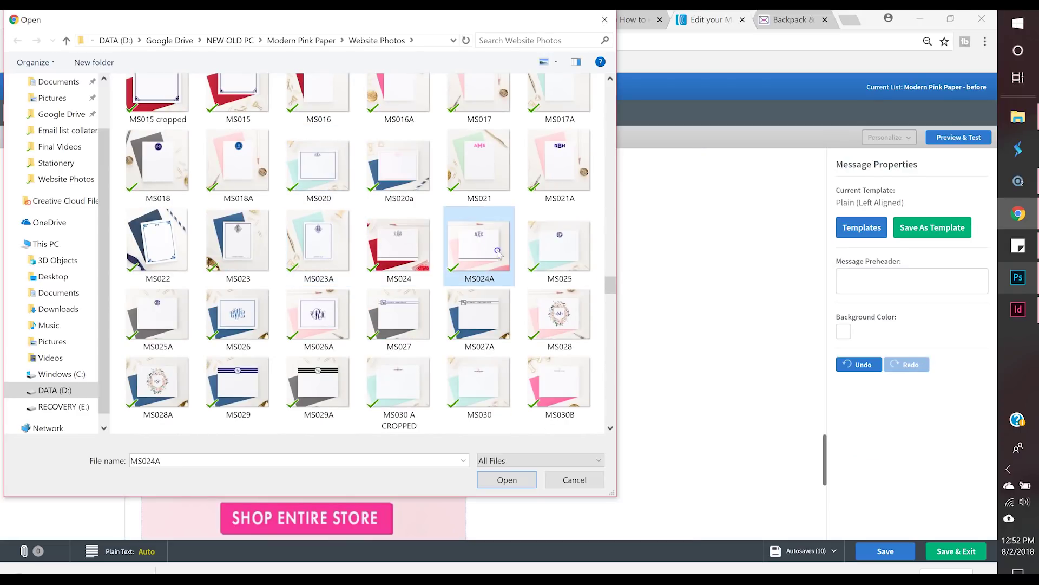
{"action": "left_click", "coordinate": [499, 482]}
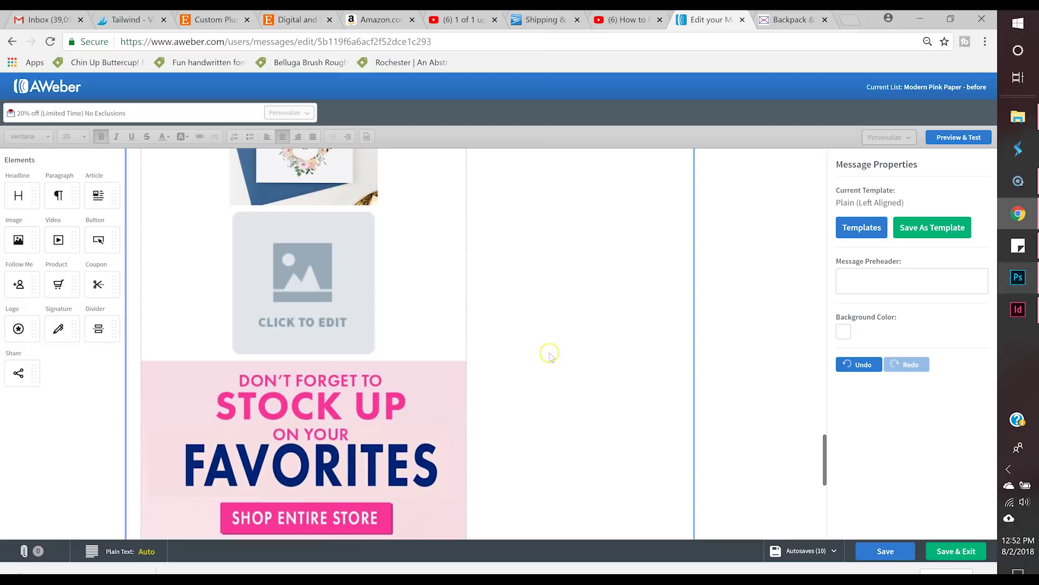
{"action": "left_click_drag", "start_coordinate": [401, 370], "coordinate": [392, 364]}
Step: Add a Divider element under the SHOP WHAT'S POPULAR NOW heading
{"action": "scroll", "coordinate": [412, 238], "scroll_direction": "up", "scroll_amount": 1}
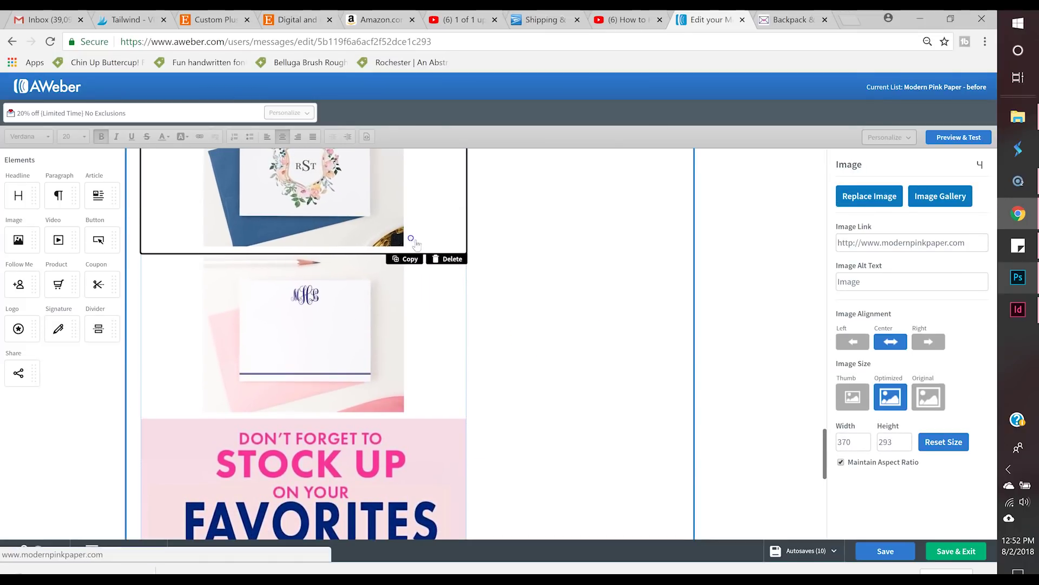
{"action": "left_click", "coordinate": [596, 314]}
{"action": "scroll", "coordinate": [596, 314], "scroll_direction": "up", "scroll_amount": 10}
{"action": "left_click_drag", "start_coordinate": [86, 278], "coordinate": [163, 420]}
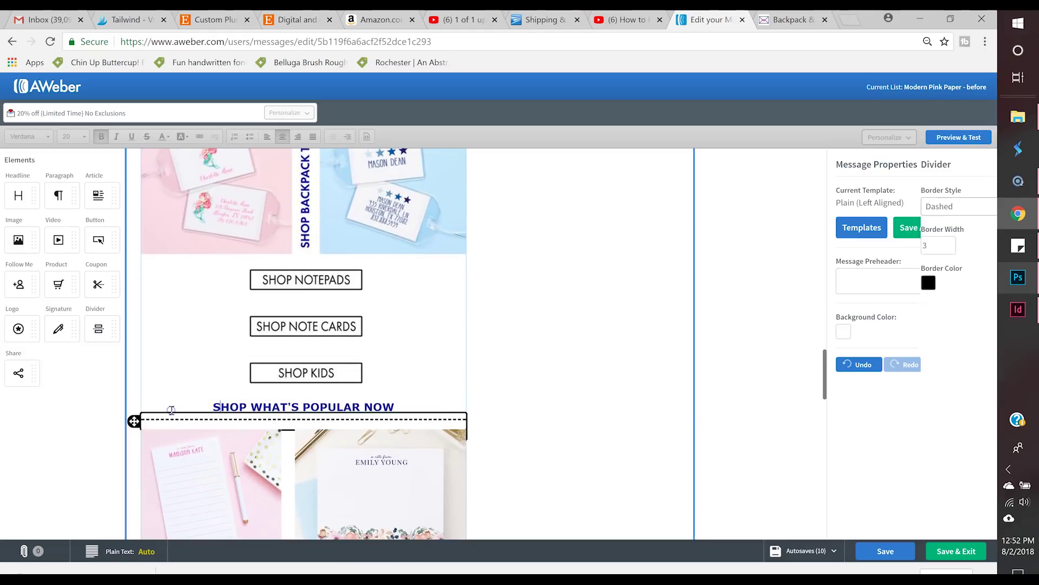
Step: Set the SHOP WHAT'S POPULAR NOW heading text to font size 32
{"action": "left_click", "coordinate": [666, 315]}
{"action": "triple_click", "coordinate": [327, 407]}
{"action": "left_click", "coordinate": [73, 137]}
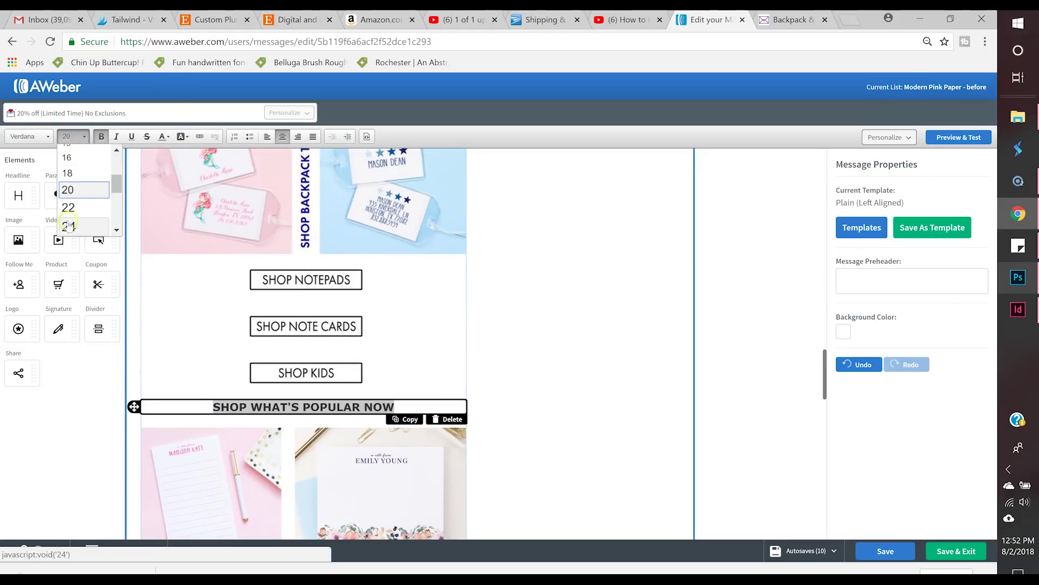
{"action": "left_click", "coordinate": [69, 224]}
{"action": "left_click", "coordinate": [592, 372]}
Step: Scroll through the email to review the updated heading and photos
{"action": "scroll", "coordinate": [597, 363], "scroll_direction": "down", "scroll_amount": 1}
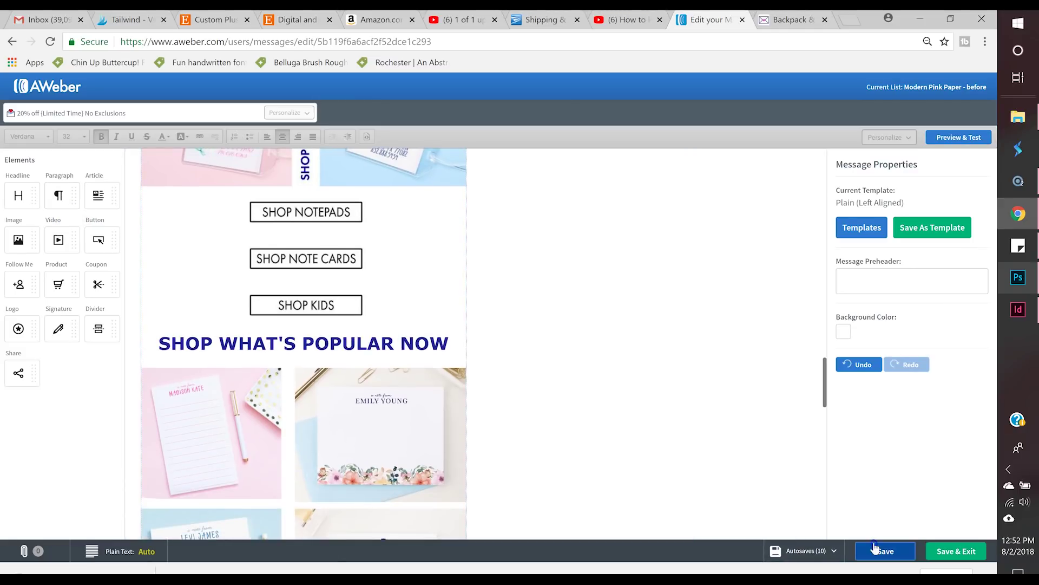
{"action": "scroll", "coordinate": [548, 360], "scroll_direction": "down", "scroll_amount": 4}
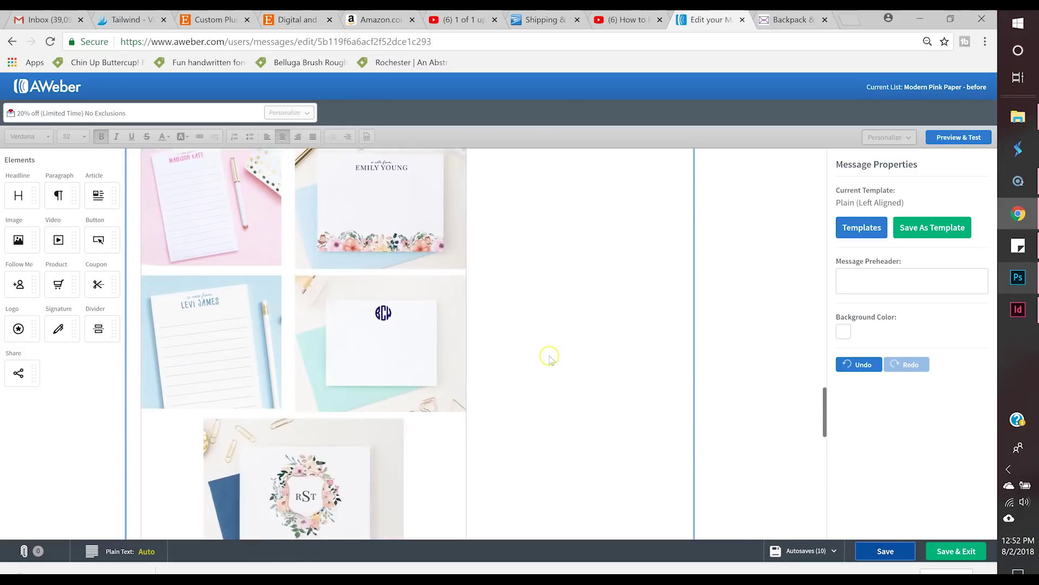
{"action": "scroll", "coordinate": [549, 357], "scroll_direction": "up", "scroll_amount": 1}
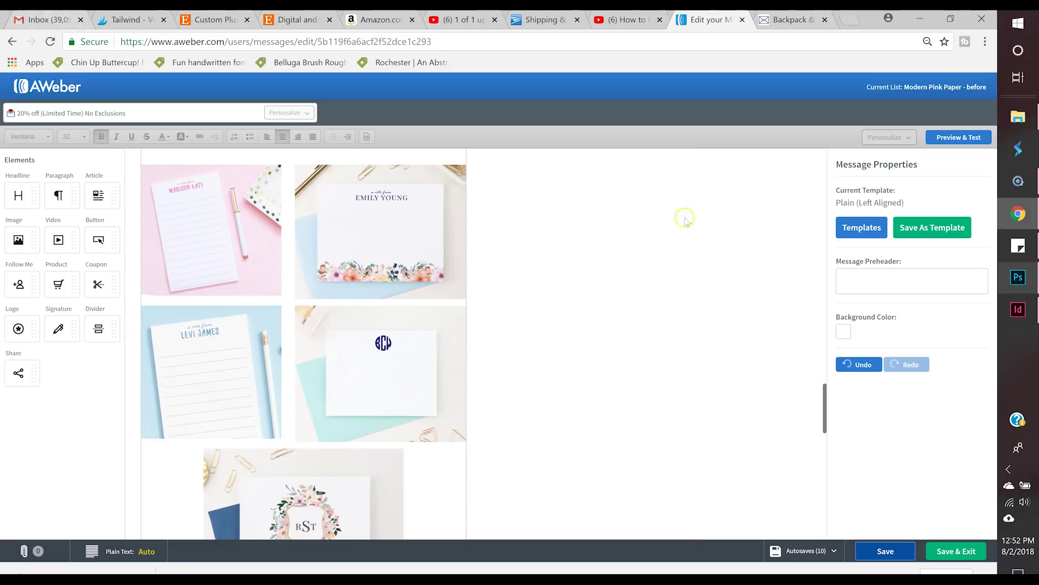
{"action": "scroll", "coordinate": [501, 385], "scroll_direction": "down", "scroll_amount": 6}
{"action": "scroll", "coordinate": [506, 390], "scroll_direction": "up", "scroll_amount": 6}
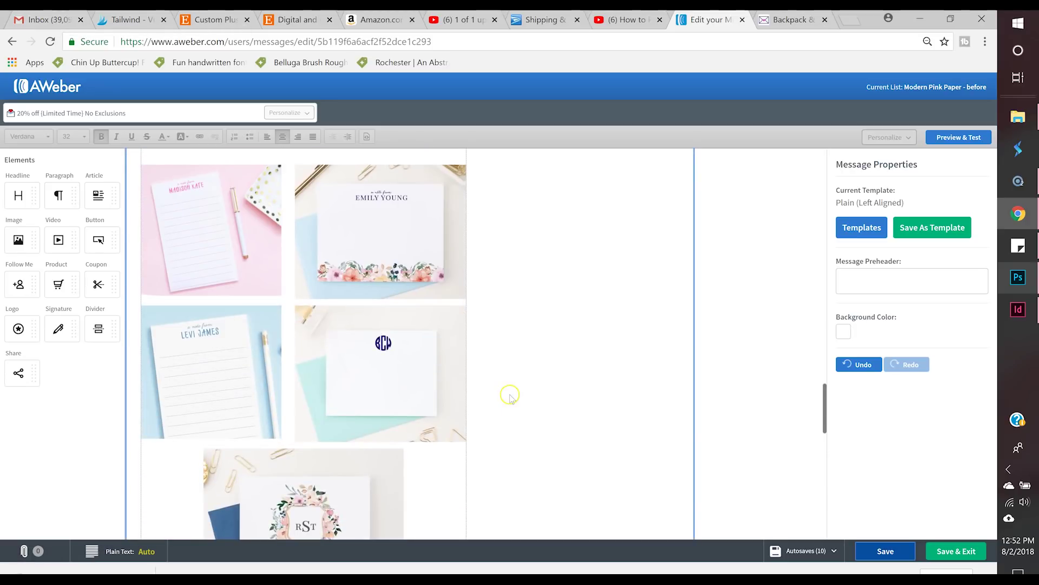
{"action": "scroll", "coordinate": [521, 418], "scroll_direction": "down", "scroll_amount": 10}
{"action": "scroll", "coordinate": [511, 399], "scroll_direction": "up", "scroll_amount": 15}
{"action": "scroll", "coordinate": [509, 398], "scroll_direction": "down", "scroll_amount": 3}
{"action": "left_click", "coordinate": [265, 400]}
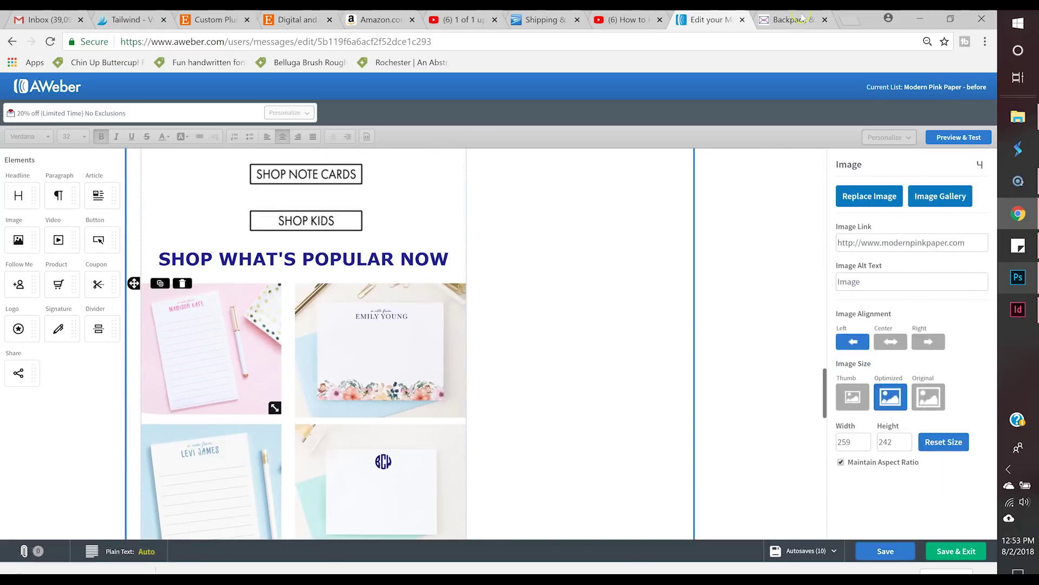
{"action": "left_click", "coordinate": [793, 20]}
{"action": "left_click", "coordinate": [721, 128]}
{"action": "type", "text": "notepad lined"}
{"action": "key", "text": "Return"}
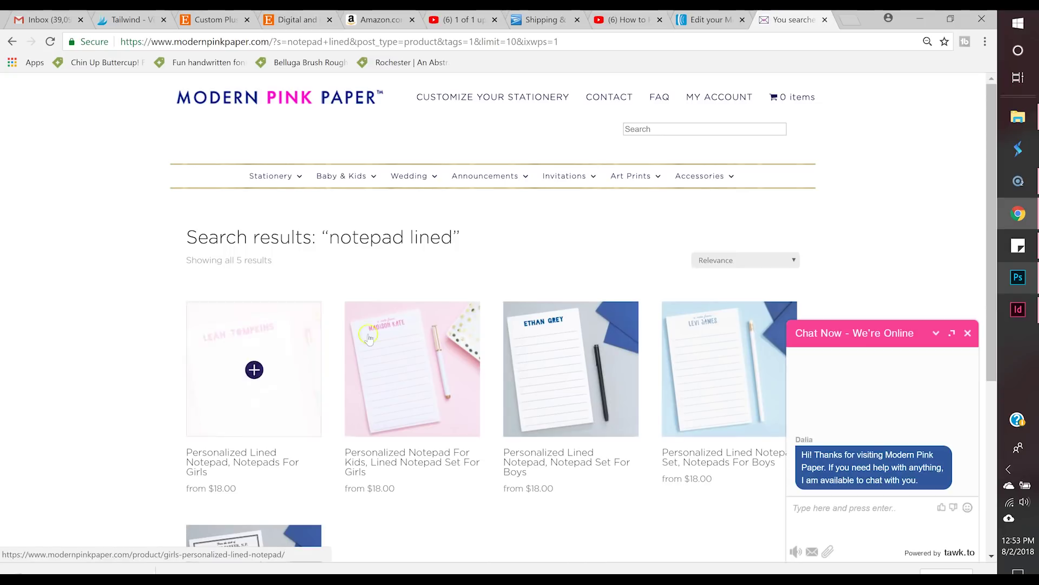
{"action": "right_click", "coordinate": [350, 331]}
{"action": "left_click", "coordinate": [398, 414]}
Step: Give the notepad photo the alt text 'kids notepad' and paste the copied notepad product link
{"action": "key", "text": "ctrl+shift+Tab"}
{"action": "triple_click", "coordinate": [914, 242]}
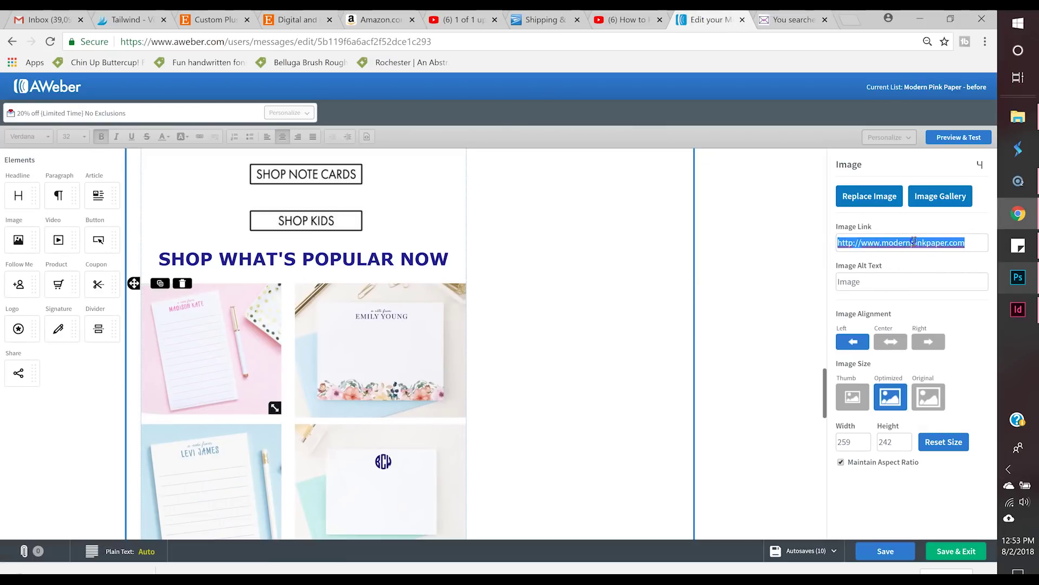
{"action": "type", "text": "kids notepad"}
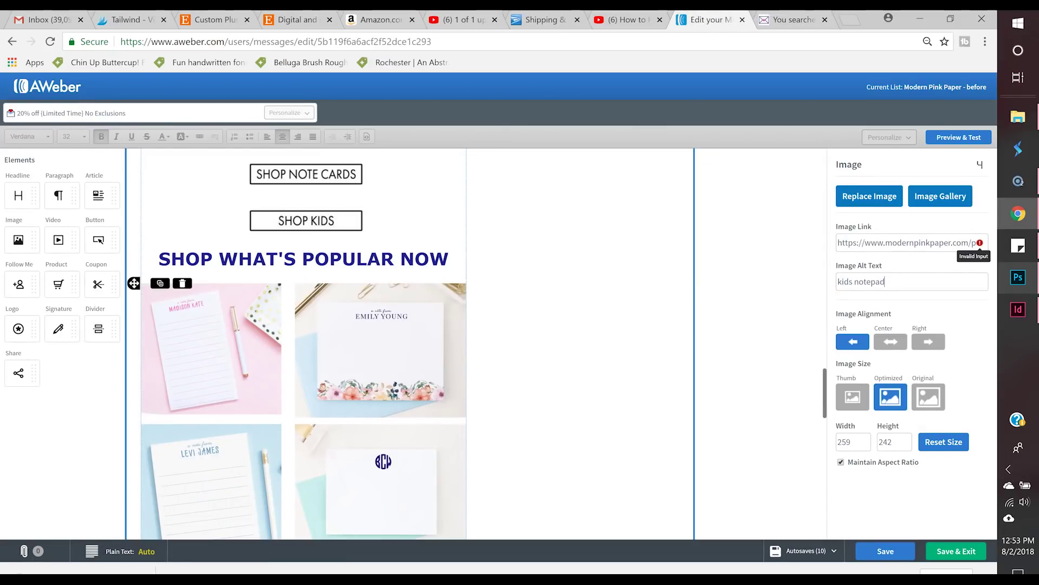
{"action": "key", "text": "ctrl+Tab"}
{"action": "right_click", "coordinate": [697, 342]}
{"action": "left_click", "coordinate": [747, 424]}
{"action": "key", "text": "ctrl+shift+Tab"}
{"action": "triple_click", "coordinate": [893, 242]}
{"action": "key", "text": "ctrl+v"}
{"action": "triple_click", "coordinate": [905, 280]}
{"action": "key", "text": "ctrl+Tab"}
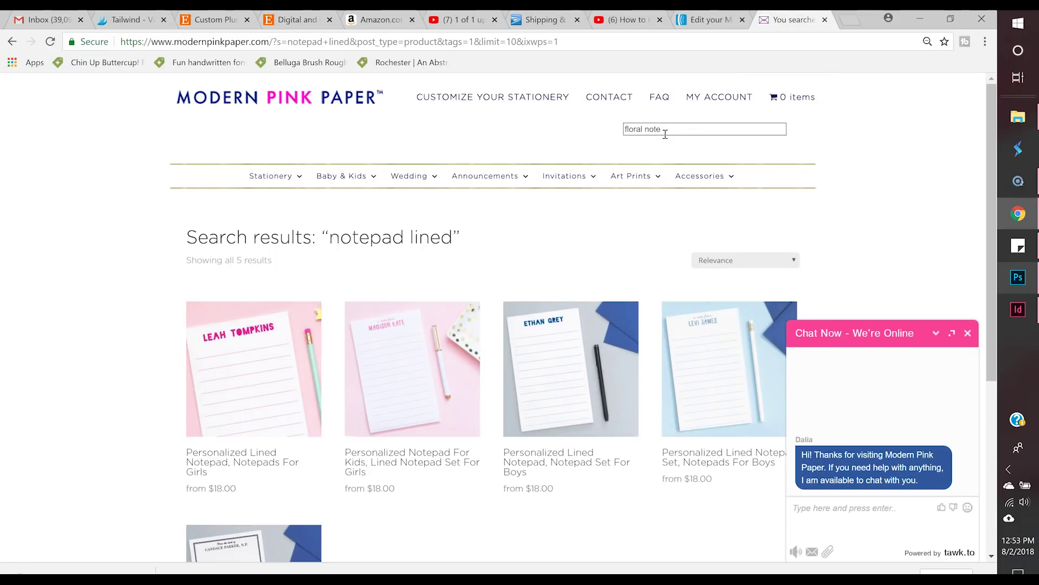
{"action": "type", "text": "card"}
{"action": "key", "text": "ctrl+shift+Tab"}
{"action": "key", "text": "ctrl+Tab"}
{"action": "left_click", "coordinate": [793, 131]}
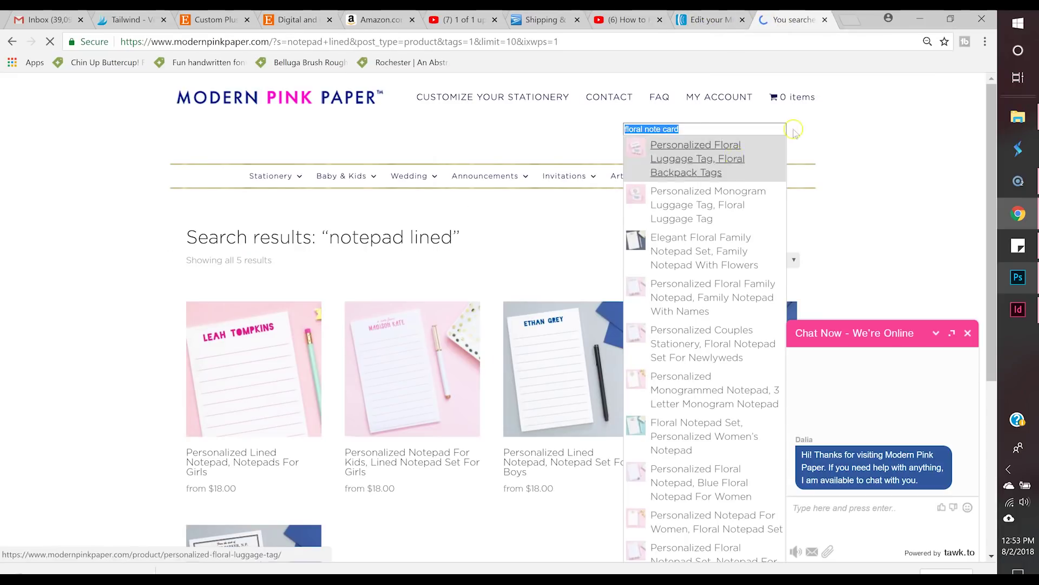
{"action": "right_click", "coordinate": [734, 273]}
{"action": "left_click", "coordinate": [769, 353]}
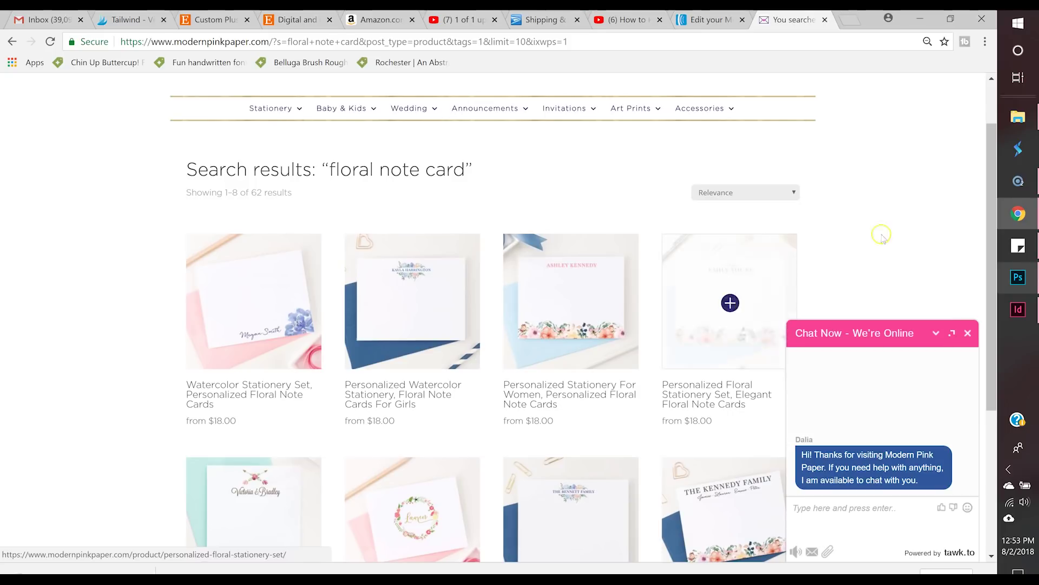
{"action": "left_click", "coordinate": [709, 22]}
{"action": "key", "text": "ctrl+Tab"}
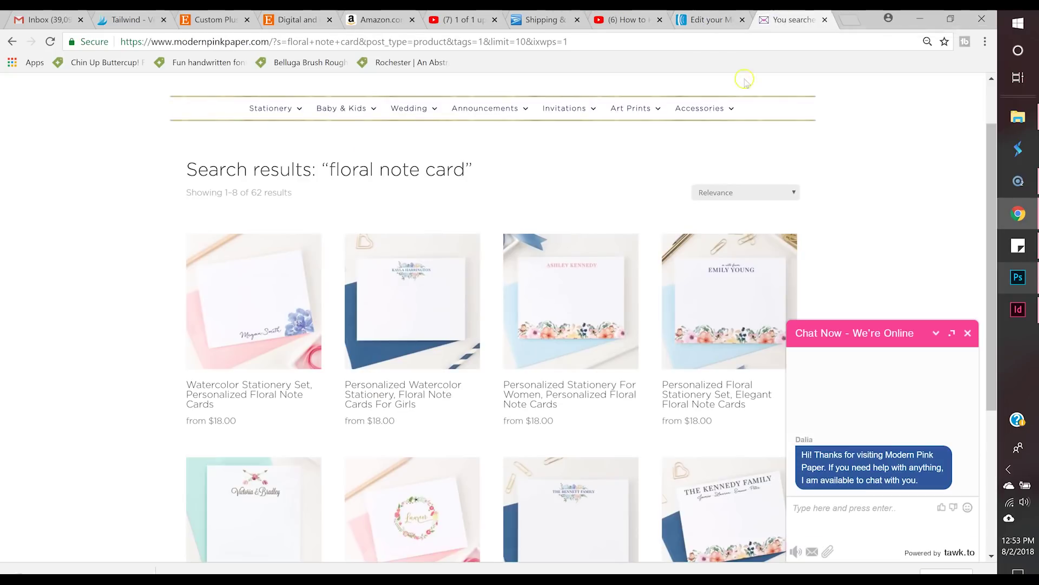
{"action": "key", "text": "ctrl+shift+Tab"}
{"action": "triple_click", "coordinate": [911, 243]}
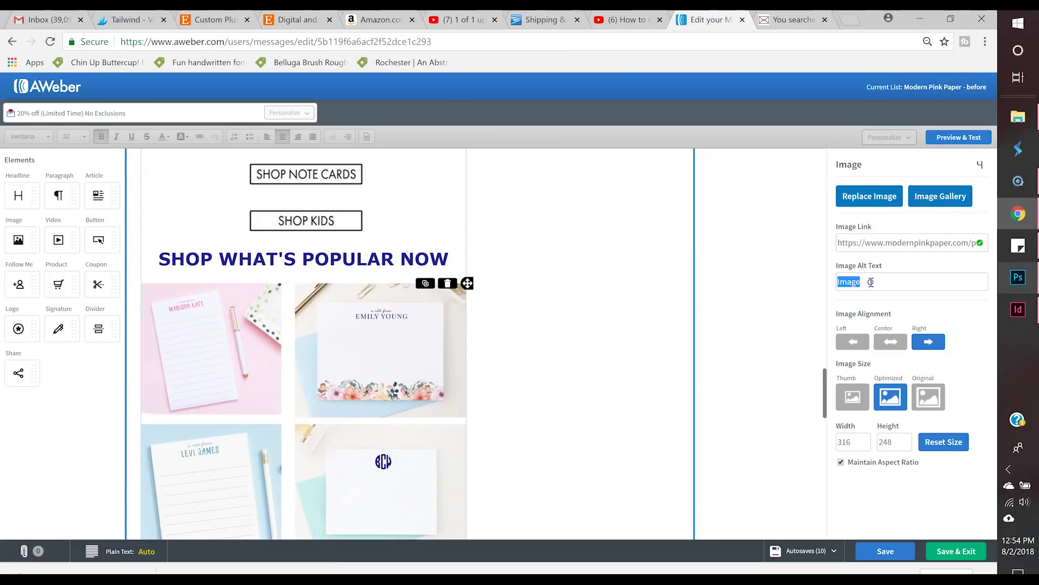
Step: Search the store for circle monogram stationery and copy its link into the image's link field
{"action": "type", "text": "d"}
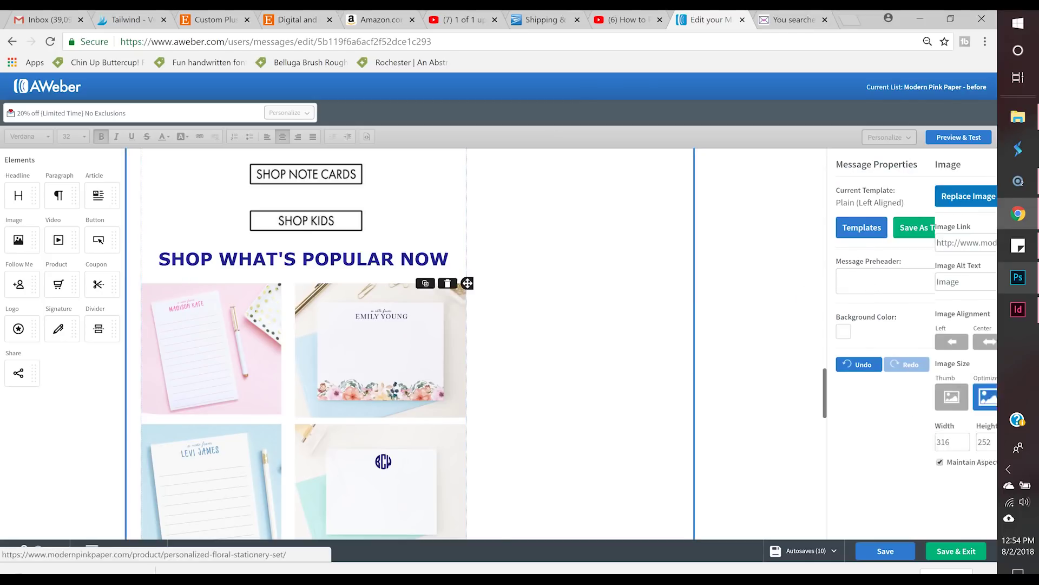
{"action": "key", "text": "ctrl+Tab"}
{"action": "left_click", "coordinate": [700, 130]}
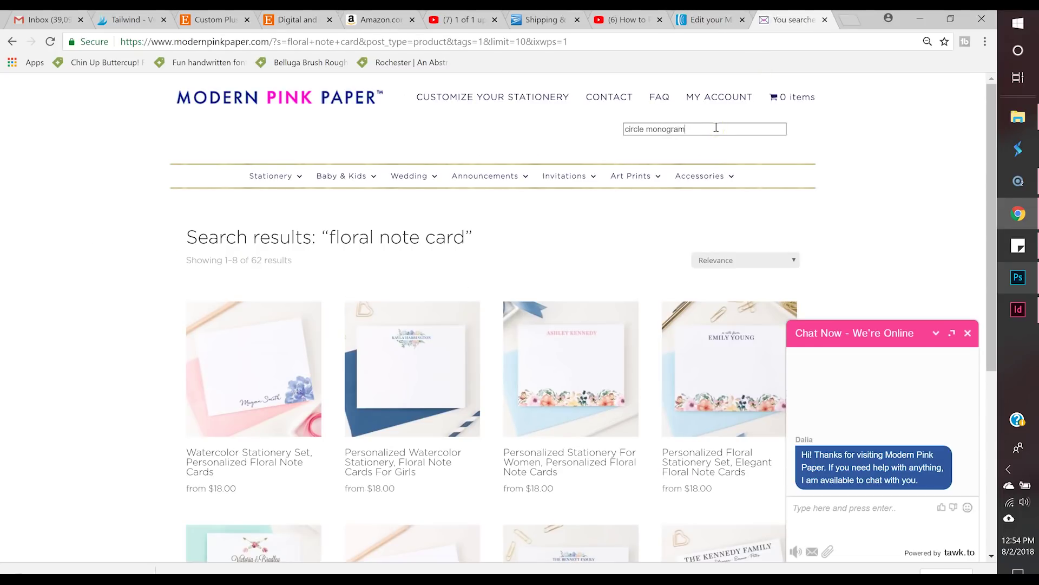
{"action": "key", "text": "Return"}
{"action": "right_click", "coordinate": [290, 348]}
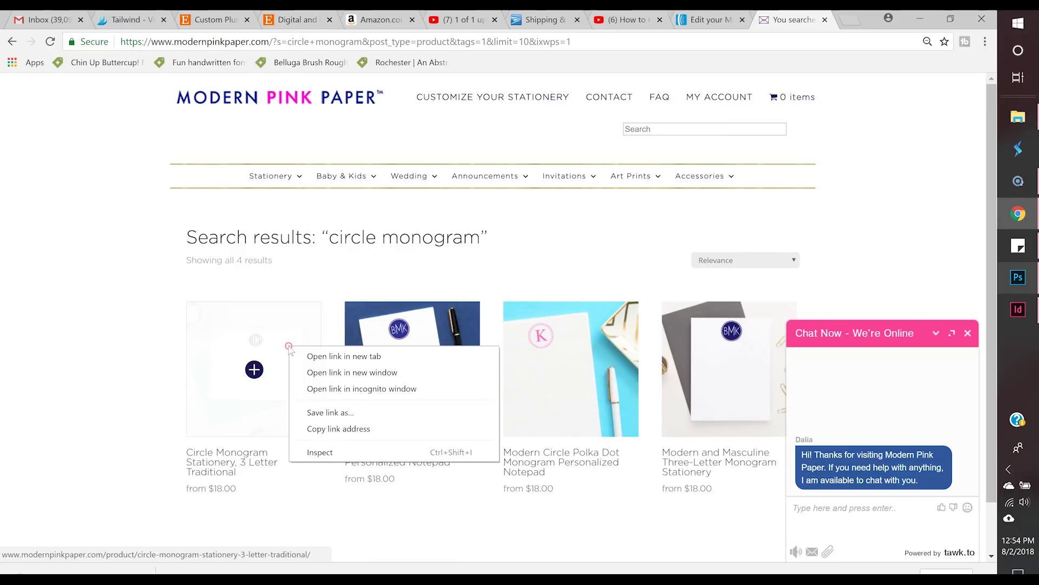
{"action": "left_click", "coordinate": [338, 429]}
{"action": "key", "text": "ctrl+shift+Tab"}
{"action": "triple_click", "coordinate": [927, 244]}
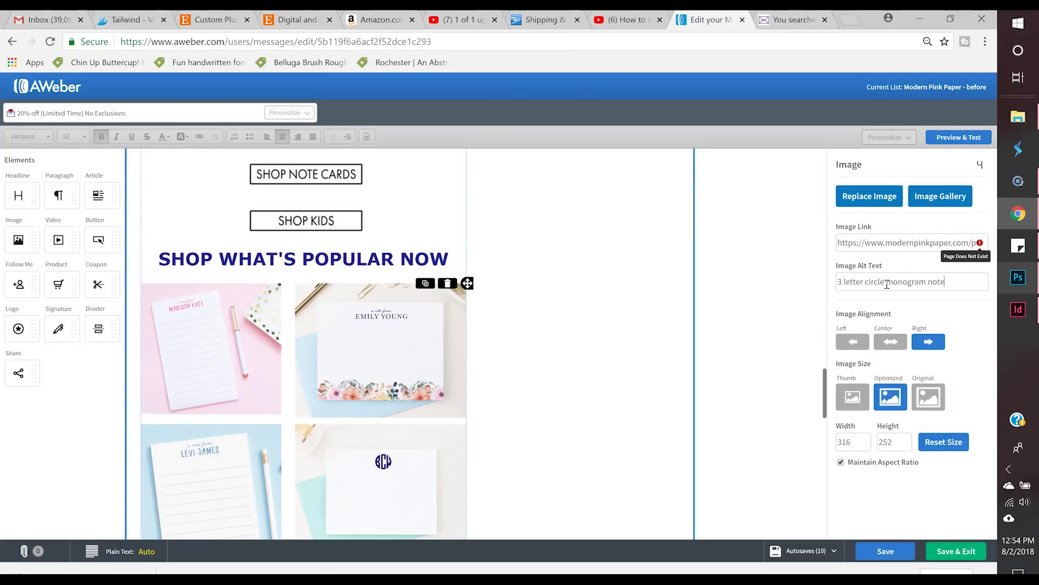
{"action": "scroll", "coordinate": [616, 284], "scroll_direction": "down", "scroll_amount": 5}
Step: Replace the image link with the floral monogram note cards product link
{"action": "key", "text": "ctrl+Tab"}
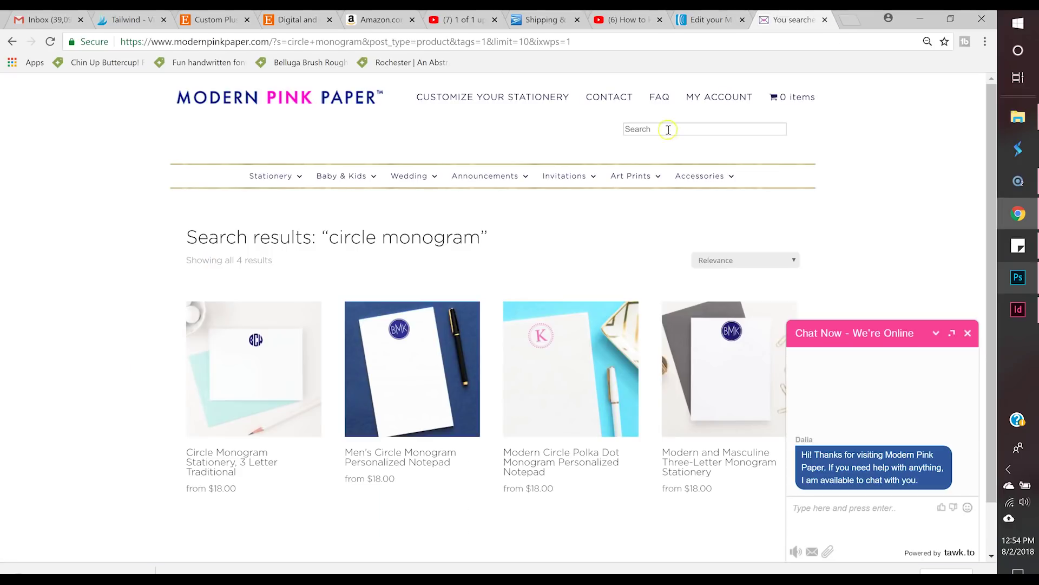
{"action": "key", "text": "Return"}
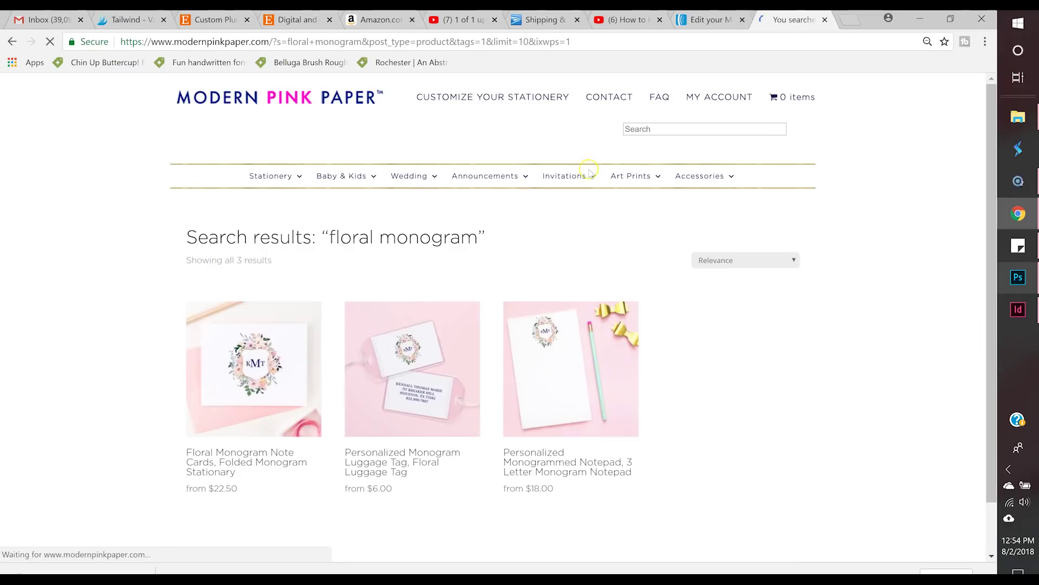
{"action": "right_click", "coordinate": [300, 359]}
{"action": "left_click", "coordinate": [338, 432]}
{"action": "key", "text": "ctrl+shift+Tab"}
{"action": "key", "text": "ctrl+a"}
{"action": "key", "text": "ctrl+v"}
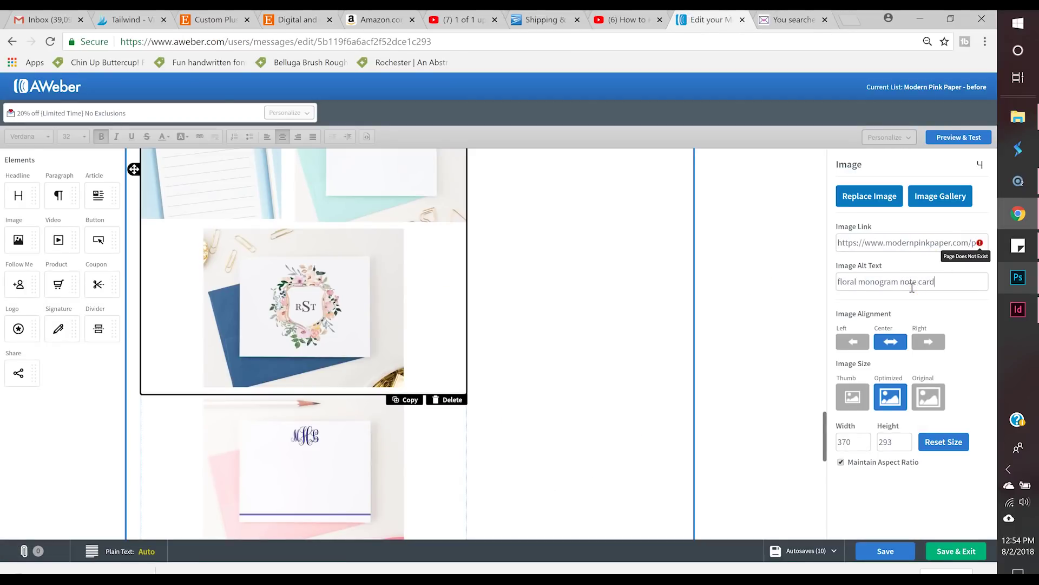
Step: Copy the monogrammed stationery set link from the 'monogram 3' search, then deselect the image
{"action": "left_click", "coordinate": [796, 20]}
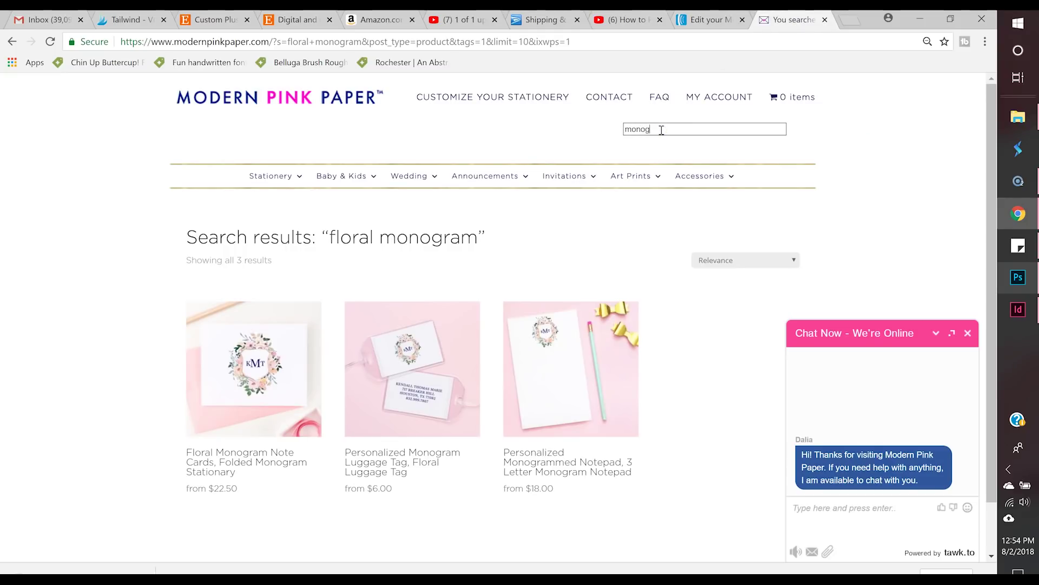
{"action": "key", "text": "Return"}
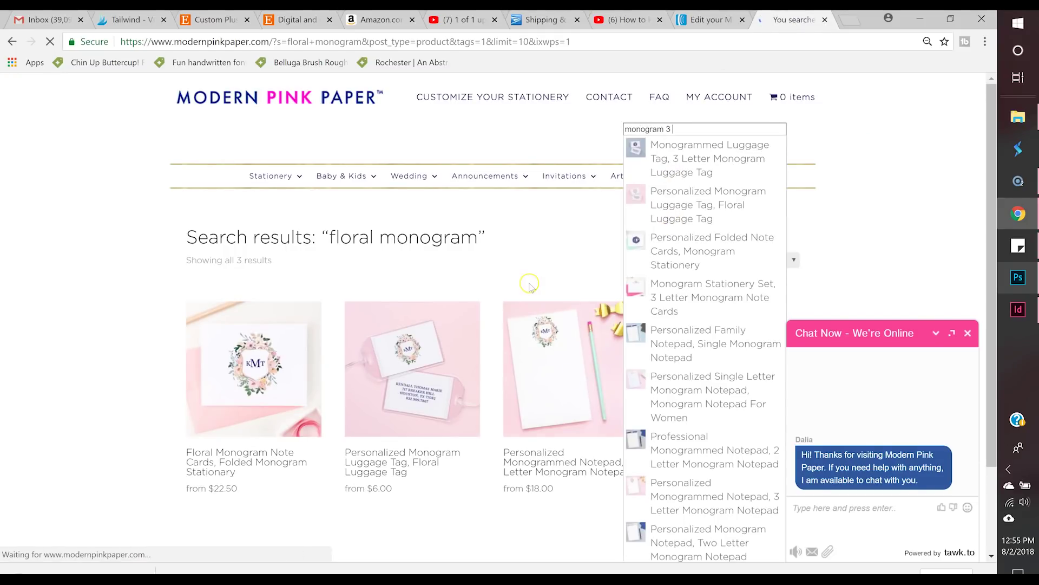
{"action": "scroll", "coordinate": [287, 325], "scroll_direction": "down", "scroll_amount": 5}
{"action": "right_click", "coordinate": [285, 323]}
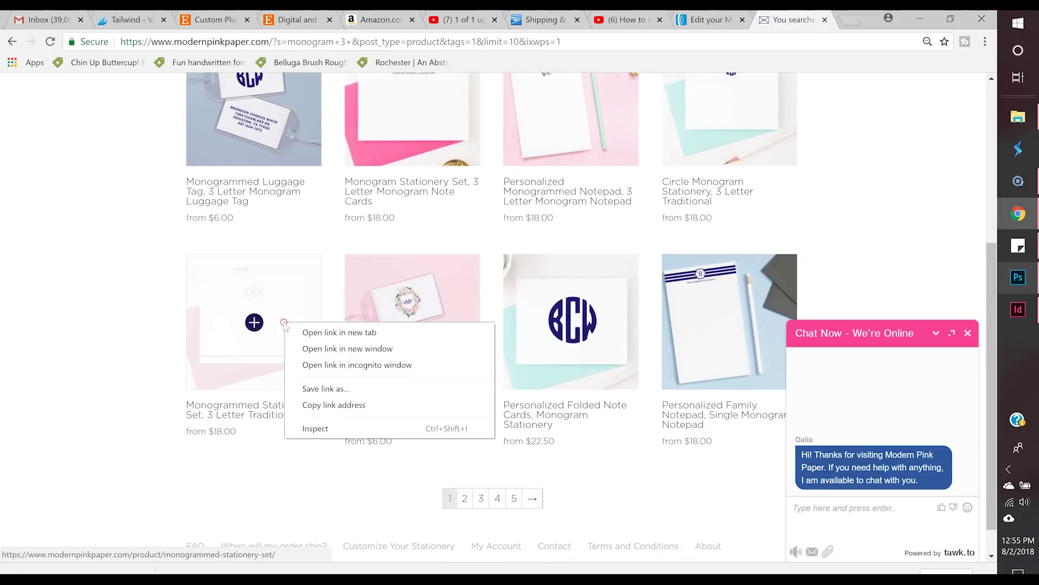
{"action": "left_click", "coordinate": [321, 406]}
{"action": "key", "text": "ctrl+shift+Tab"}
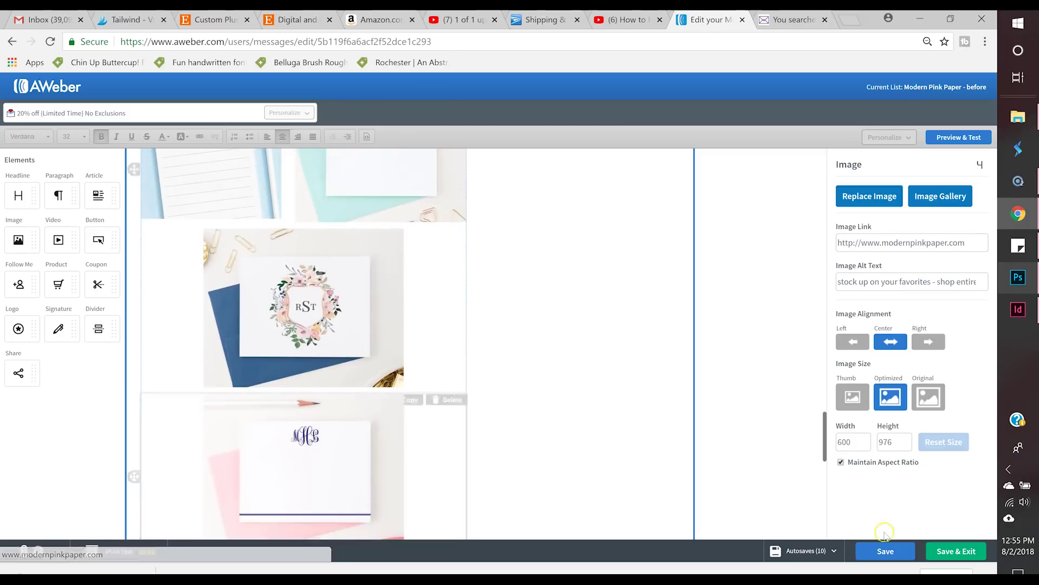
{"action": "left_click", "coordinate": [557, 418]}
{"action": "scroll", "coordinate": [557, 418], "scroll_direction": "up", "scroll_amount": 15}
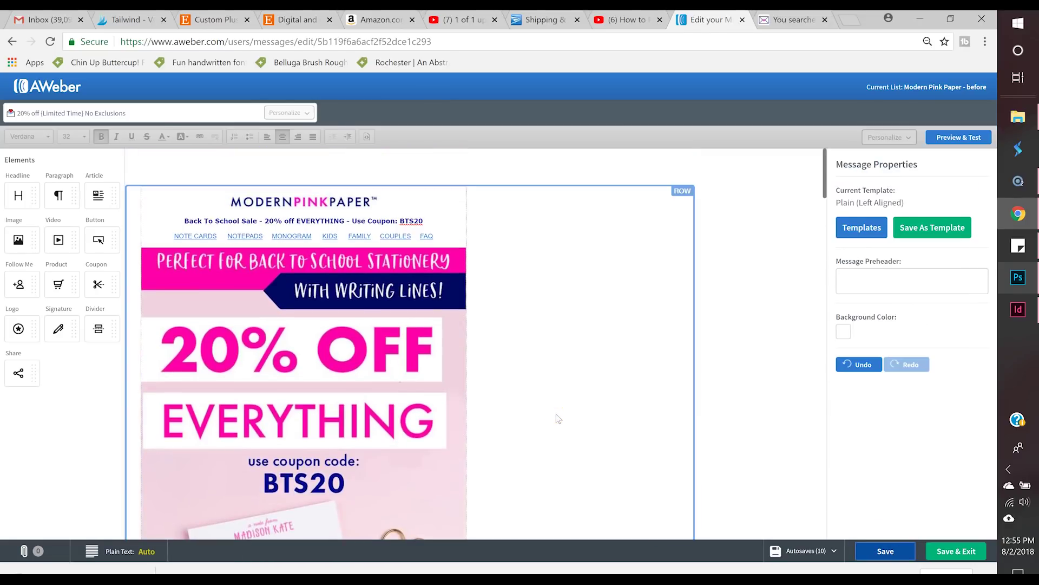
{"action": "left_click", "coordinate": [802, 424]}
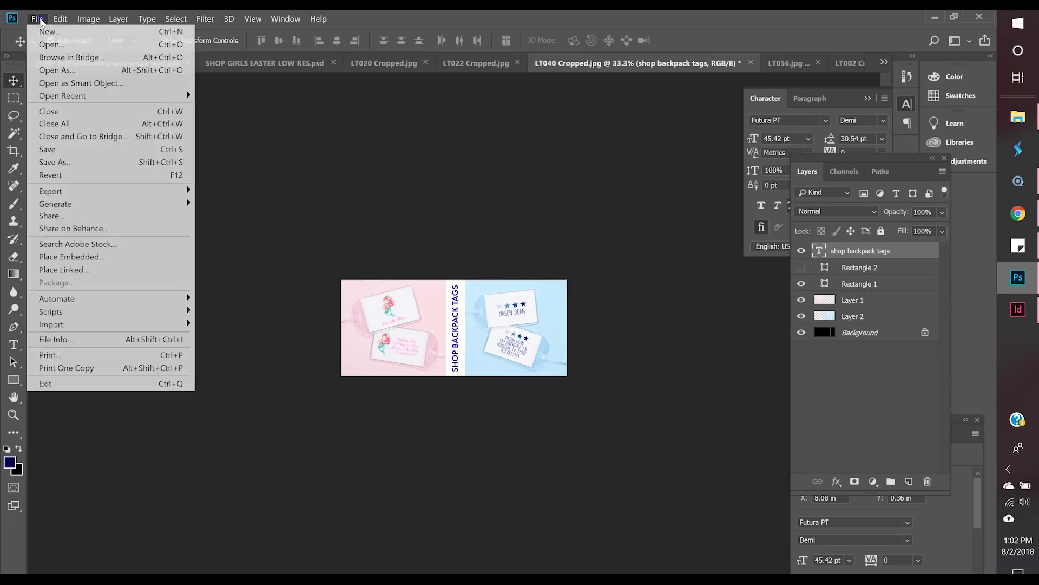
Step: Open 'sale ends at midnight tonight.jpg' from the Email list collateral folder
{"action": "left_click", "coordinate": [33, 54]}
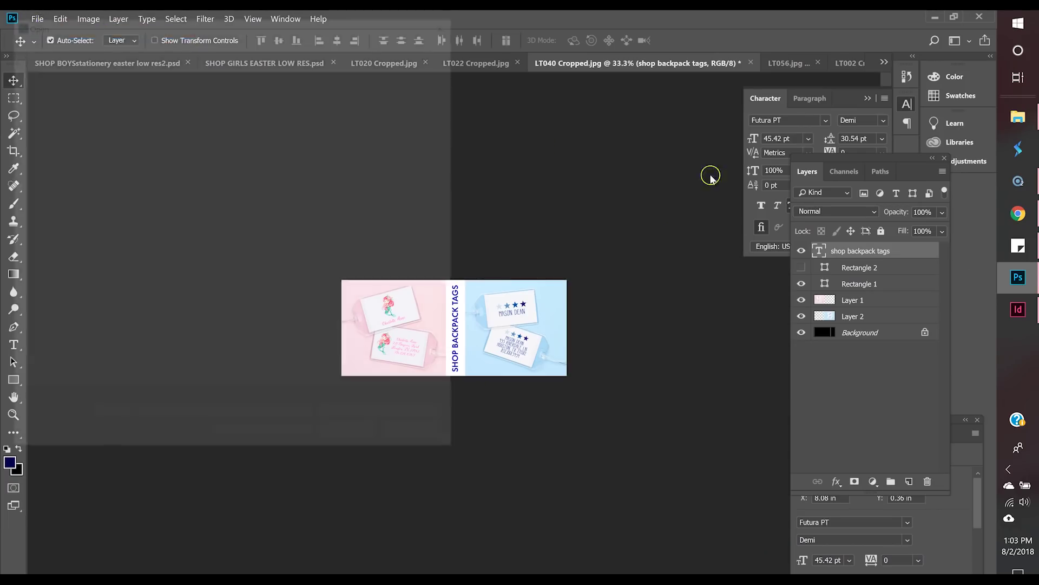
{"action": "scroll", "coordinate": [200, 212], "scroll_direction": "down", "scroll_amount": 5}
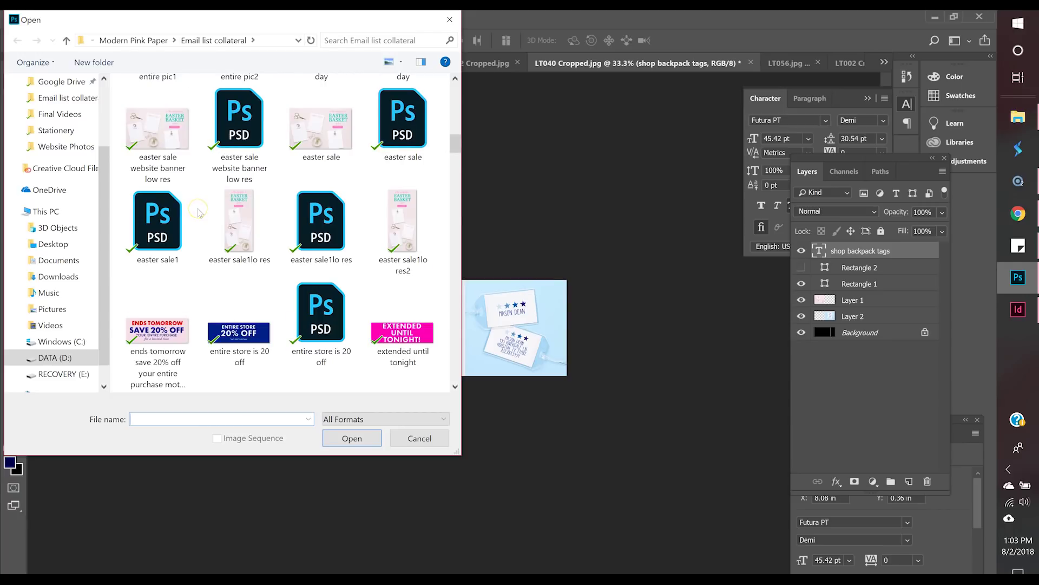
{"action": "scroll", "coordinate": [252, 336], "scroll_direction": "down", "scroll_amount": 6}
{"action": "scroll", "coordinate": [379, 216], "scroll_direction": "up", "scroll_amount": 3}
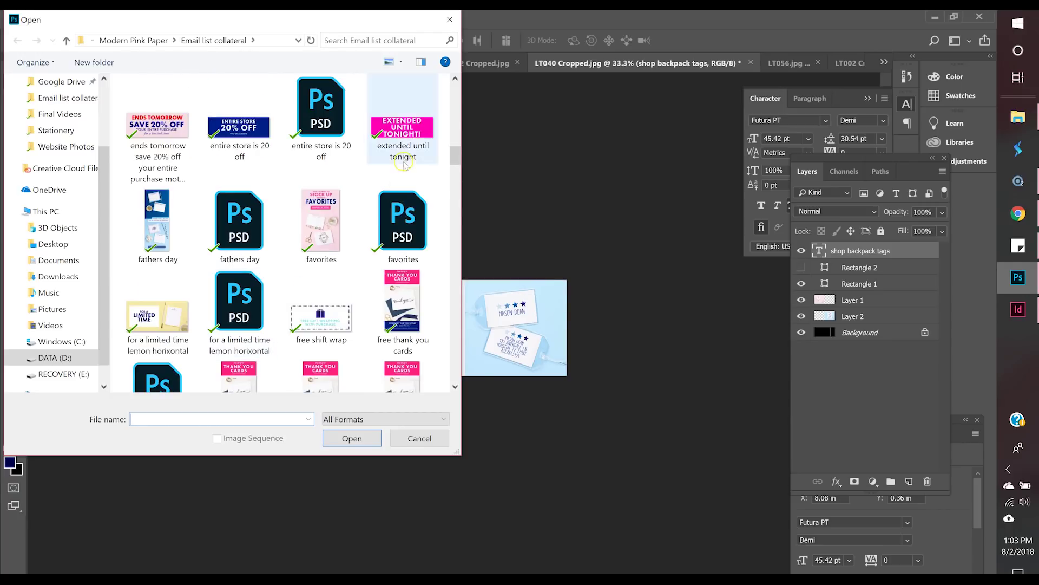
{"action": "left_click", "coordinate": [403, 130]}
{"action": "scroll", "coordinate": [397, 185], "scroll_direction": "down", "scroll_amount": 8}
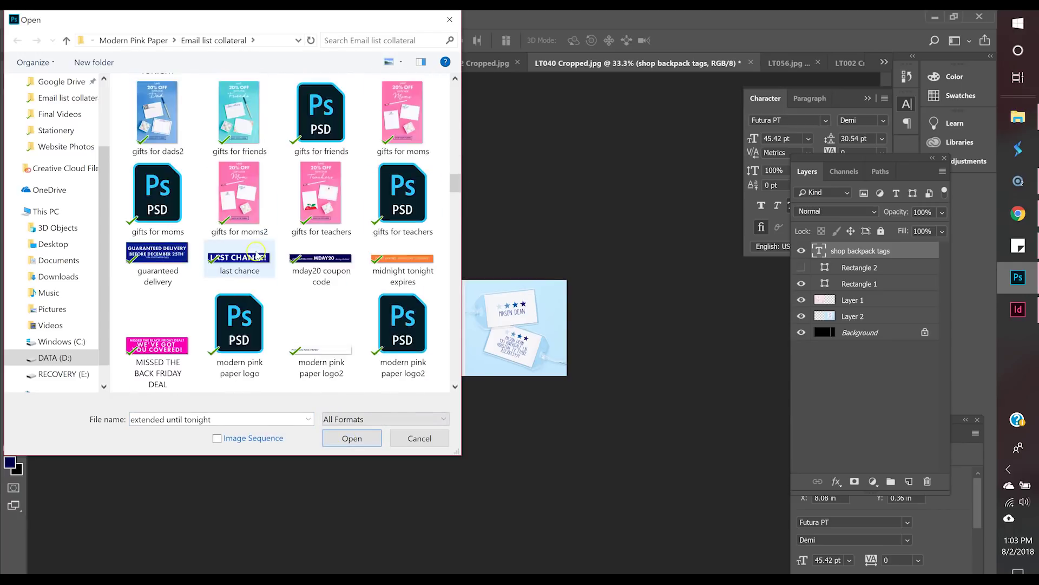
{"action": "scroll", "coordinate": [396, 185], "scroll_direction": "down", "scroll_amount": 10}
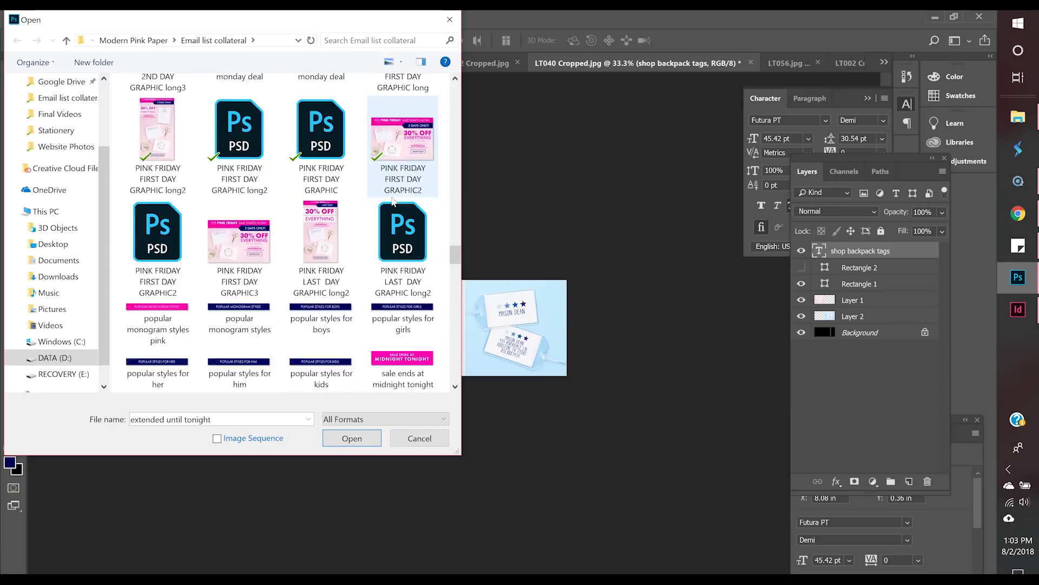
{"action": "double_click", "coordinate": [402, 140]}
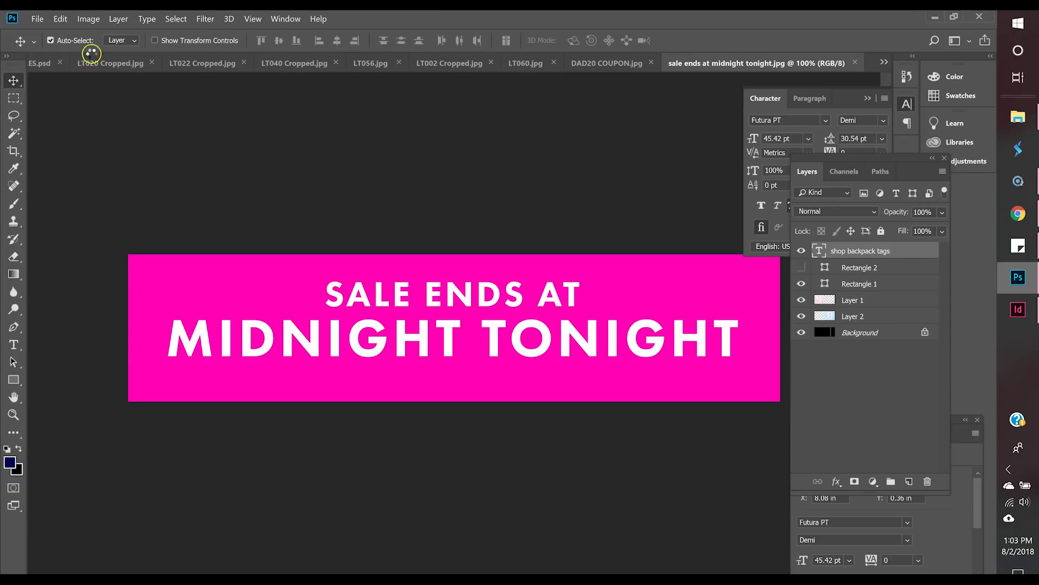
Step: Sample the pink from the back-to-school document and draw a rectangle across the midnight banner
{"action": "left_click", "coordinate": [883, 63]}
{"action": "left_click", "coordinate": [739, 64]}
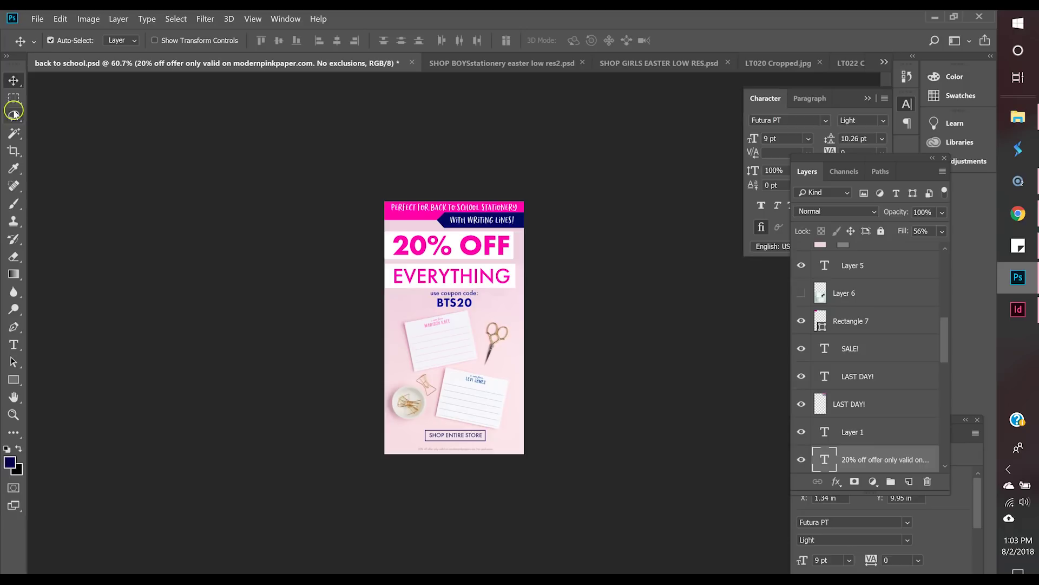
{"action": "left_click", "coordinate": [13, 170]}
{"action": "left_click", "coordinate": [884, 62]}
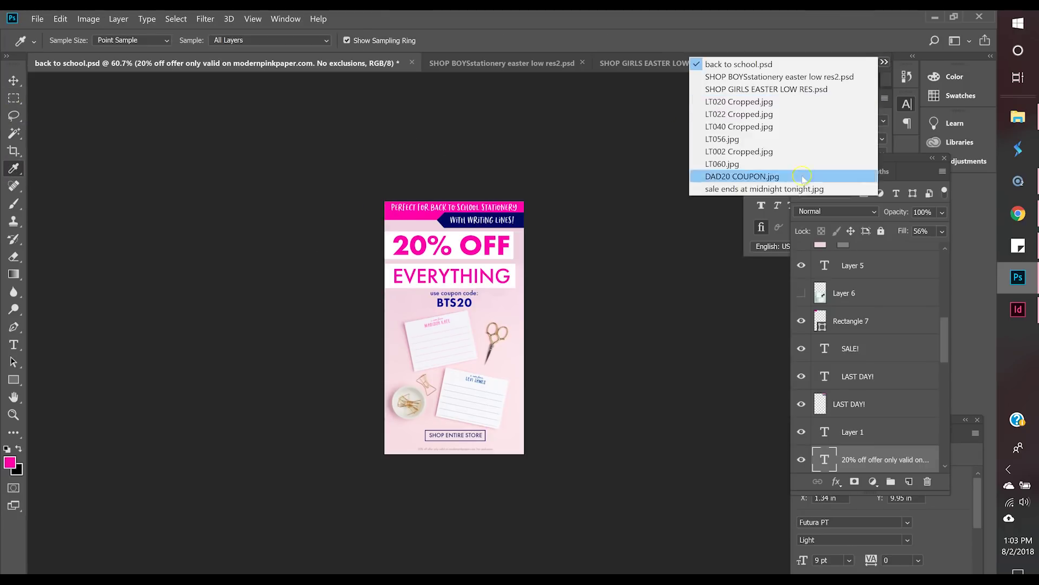
{"action": "left_click", "coordinate": [742, 184]}
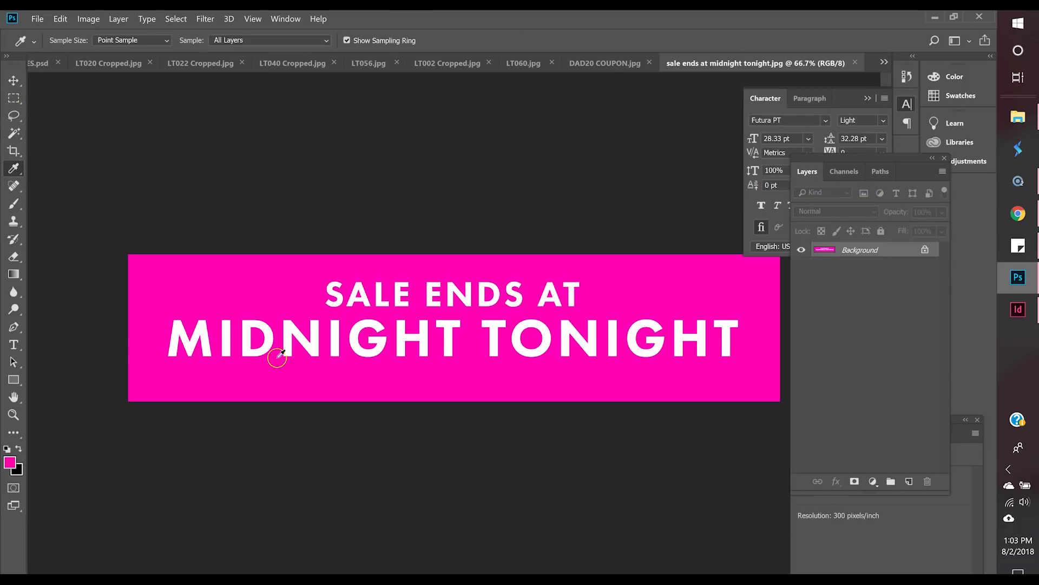
{"action": "left_click", "coordinate": [10, 383]}
{"action": "left_click_drag", "start_coordinate": [127, 254], "coordinate": [781, 402]}
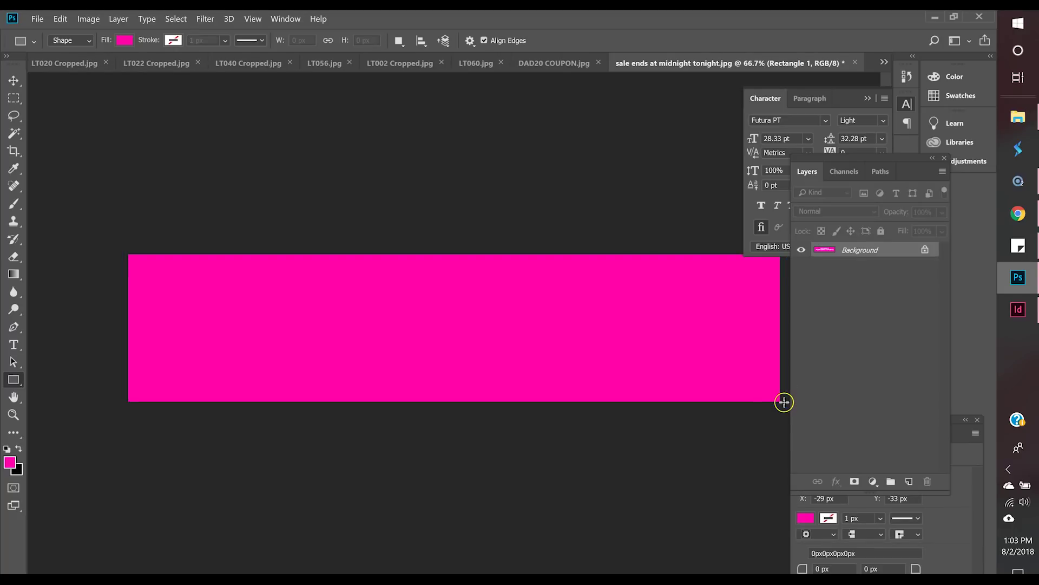
{"action": "key", "text": "ctrl+z"}
Step: Restore the pink rectangle and convert the Background into an unlocked Layer 0
{"action": "left_click", "coordinate": [60, 18]}
{"action": "left_click", "coordinate": [81, 26]}
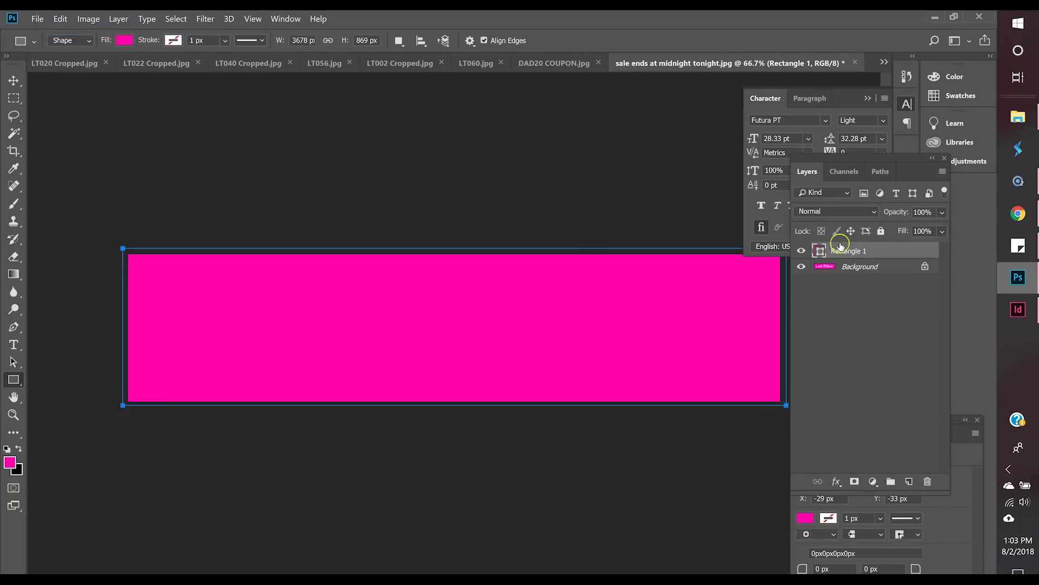
{"action": "right_click", "coordinate": [861, 266]}
{"action": "left_click", "coordinate": [866, 267]}
{"action": "left_click", "coordinate": [628, 167]}
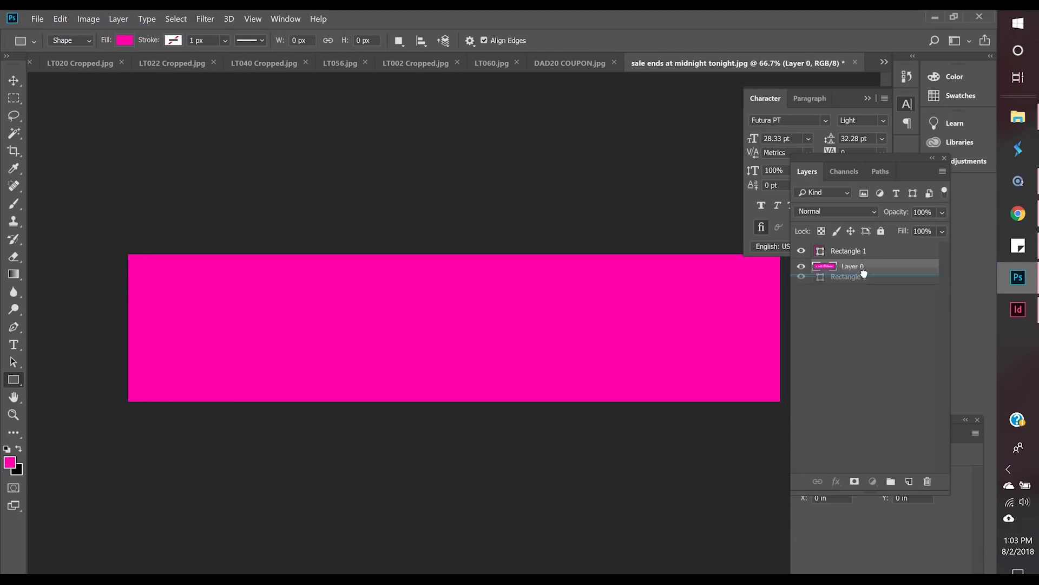
{"action": "key", "text": "ctrl+bracketleft"}
Step: Add a 'to save' text layer above Layer 0 in Futura PT Demi, all caps, 36 pt
{"action": "key", "text": "t"}
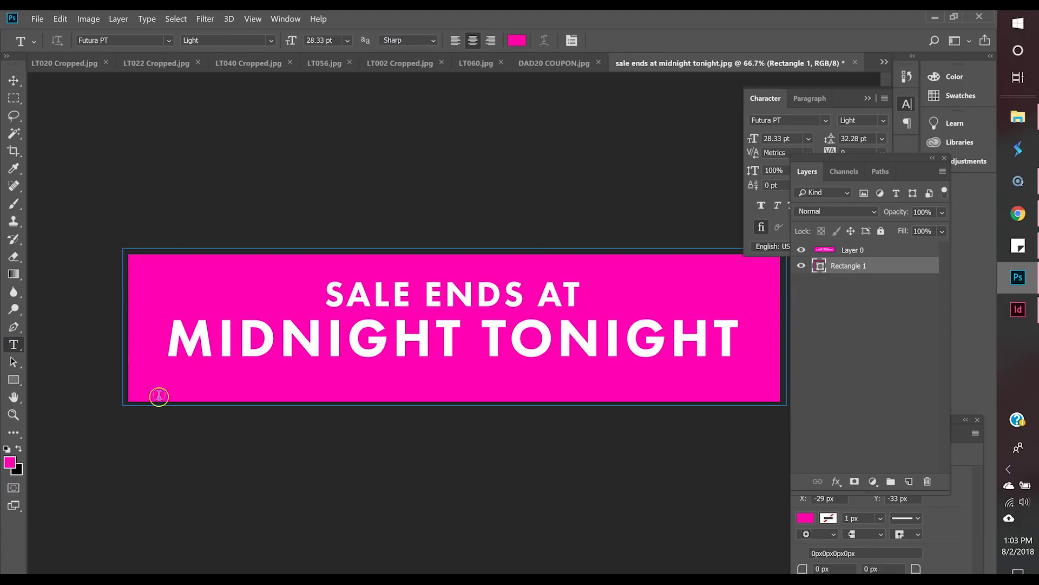
{"action": "left_click", "coordinate": [207, 291]}
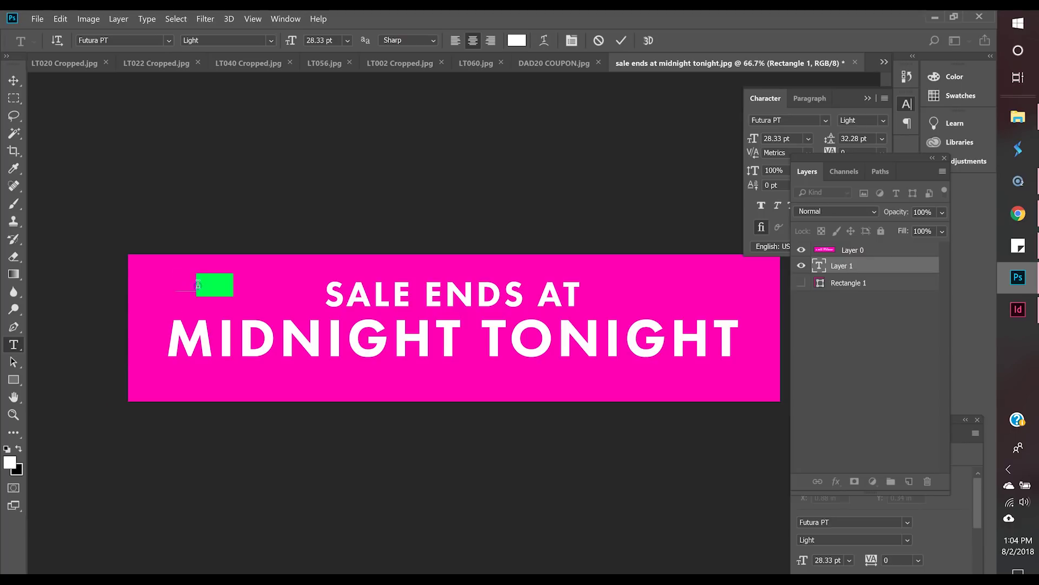
{"action": "left_click_drag", "start_coordinate": [850, 263], "coordinate": [848, 248]}
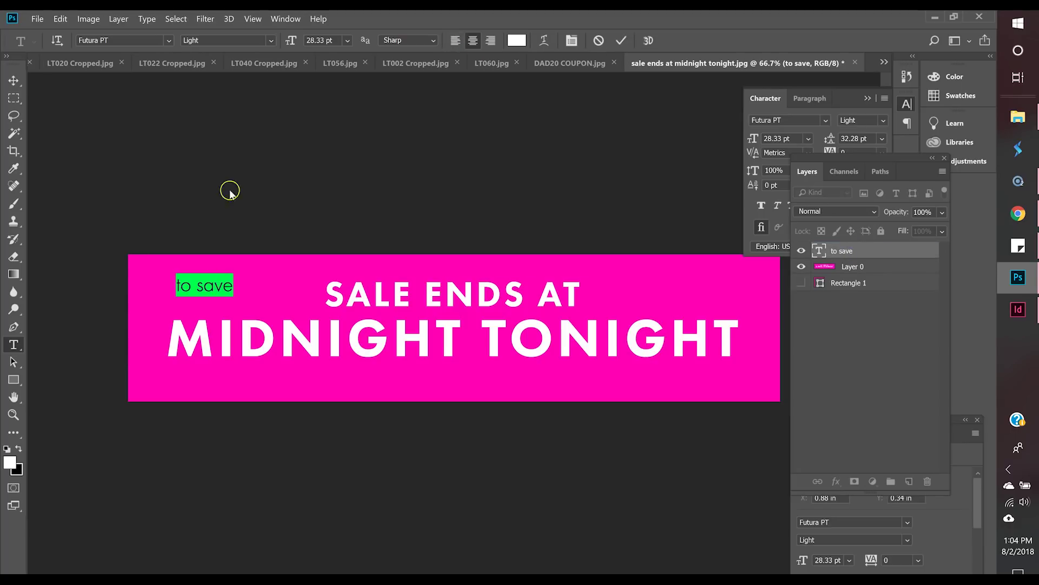
{"action": "left_click", "coordinate": [271, 41]}
{"action": "left_click", "coordinate": [246, 92]}
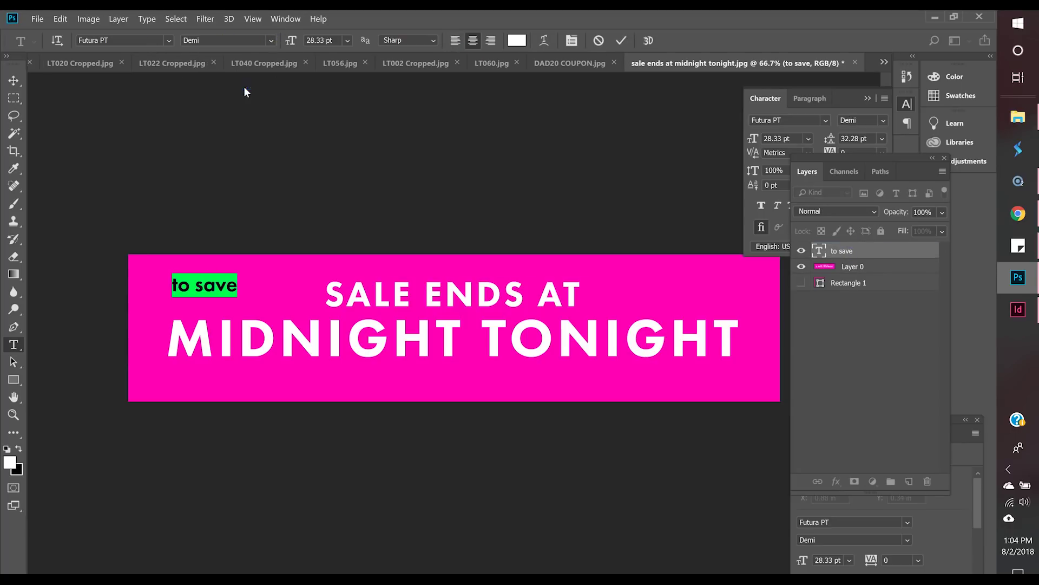
{"action": "left_click", "coordinate": [771, 206]}
{"action": "left_click", "coordinate": [791, 206]}
{"action": "left_click", "coordinate": [347, 41]}
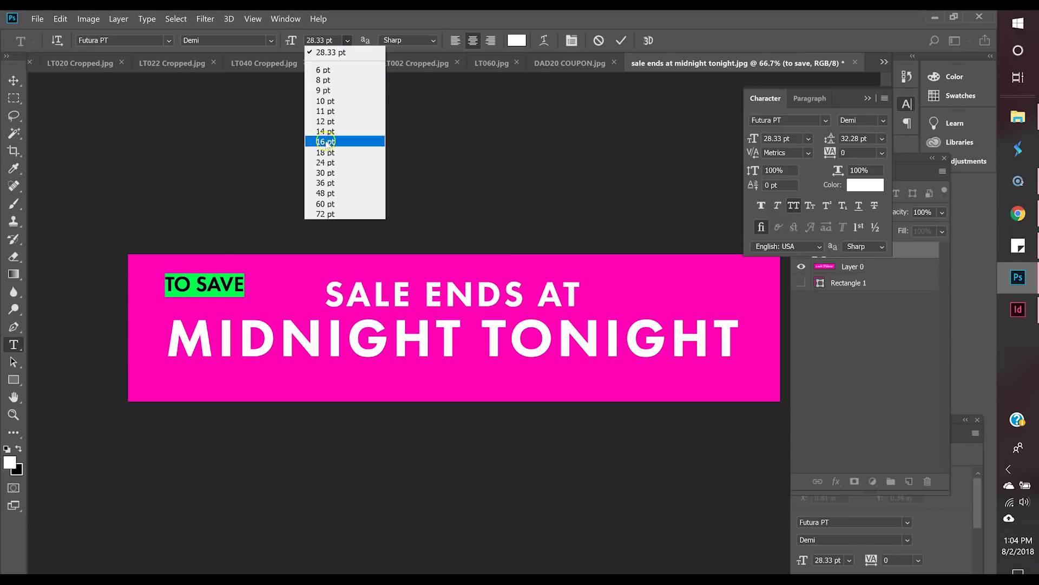
{"action": "left_click", "coordinate": [325, 183]}
Step: Restyle TO SAVE to tracking 50, Heavy, 48 pt, and move it over SALE ENDS
{"action": "left_click", "coordinate": [882, 152]}
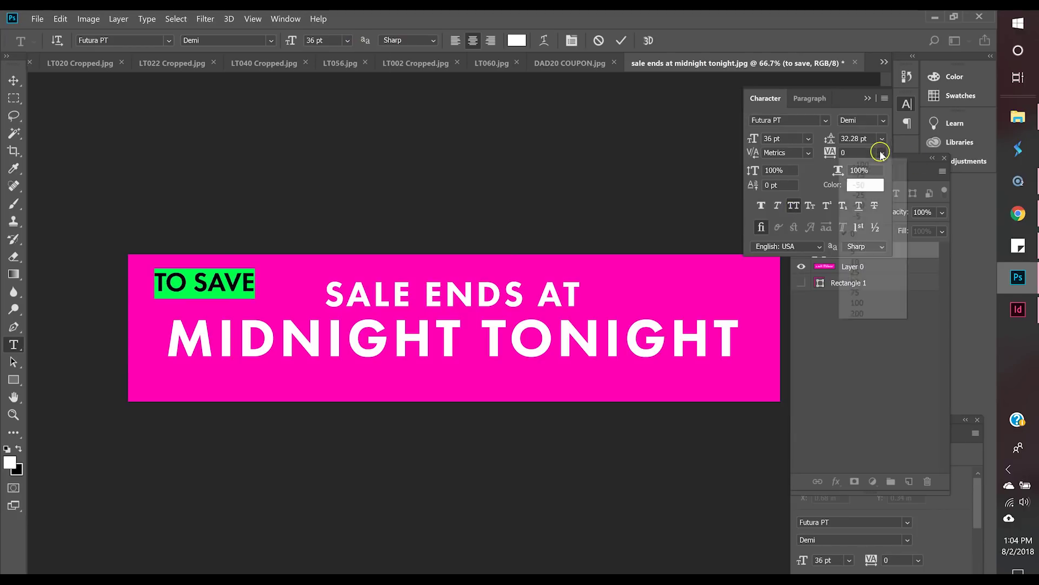
{"action": "left_click", "coordinate": [860, 282]}
{"action": "left_click", "coordinate": [271, 40]}
{"action": "left_click", "coordinate": [225, 98]}
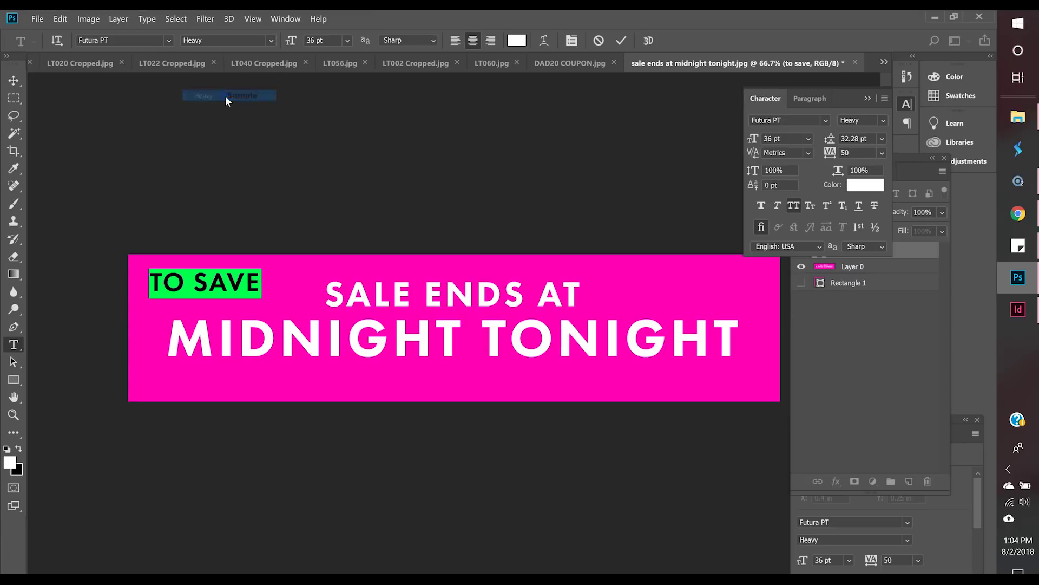
{"action": "left_click", "coordinate": [346, 41]}
{"action": "left_click", "coordinate": [322, 194]}
{"action": "key", "text": "ctrl+Return"}
{"action": "key", "text": "v"}
{"action": "left_click_drag", "start_coordinate": [196, 283], "coordinate": [435, 296]}
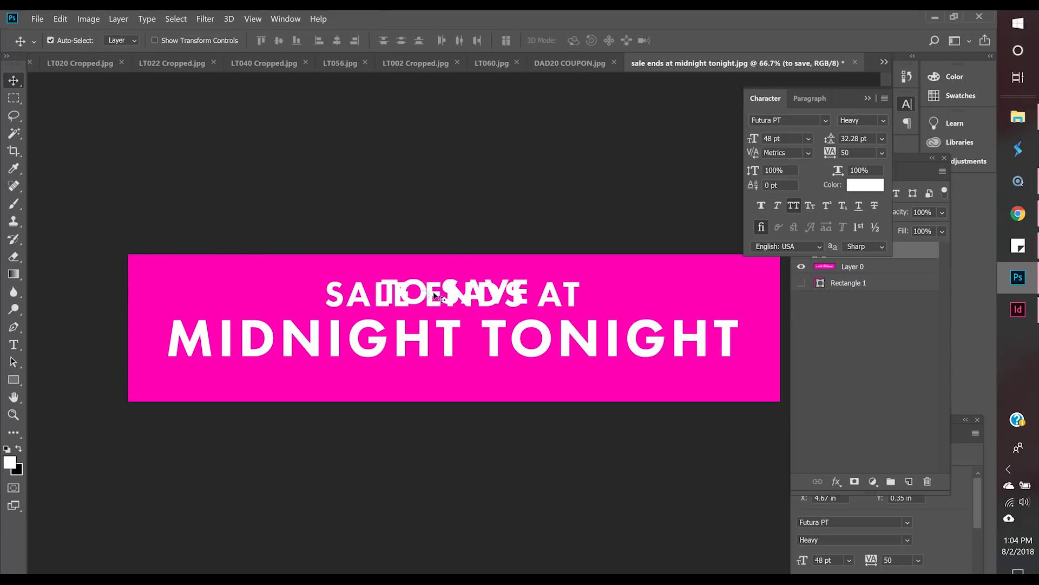
Step: Add '20% OFF' in 72 pt Extra Bold and centre it on the banner
{"action": "left_click", "coordinate": [12, 345]}
{"action": "left_click", "coordinate": [168, 377]}
{"action": "type", "text": "20% OFF"}
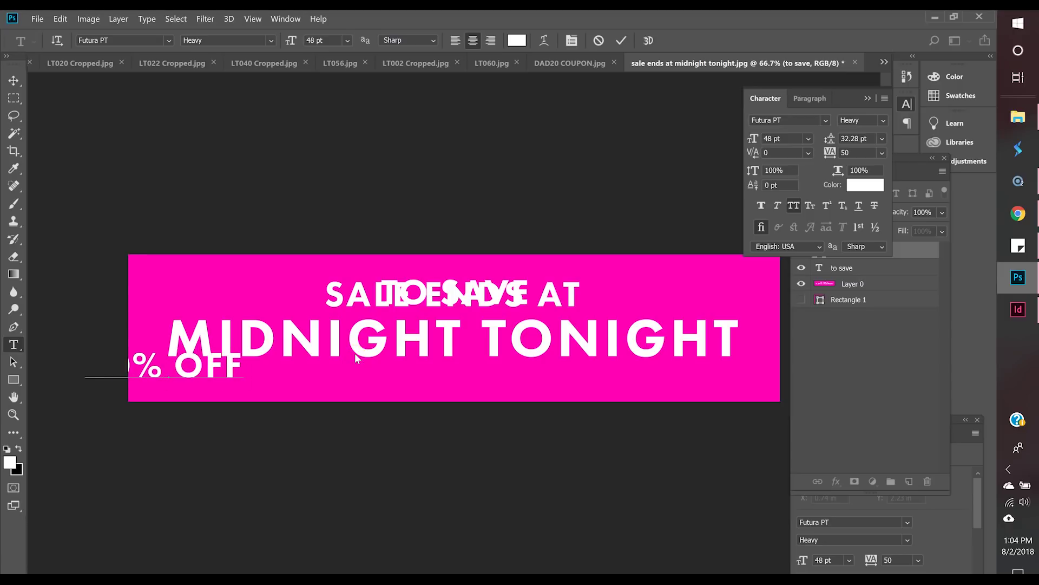
{"action": "key", "text": "ctrl+a"}
{"action": "left_click", "coordinate": [348, 40]}
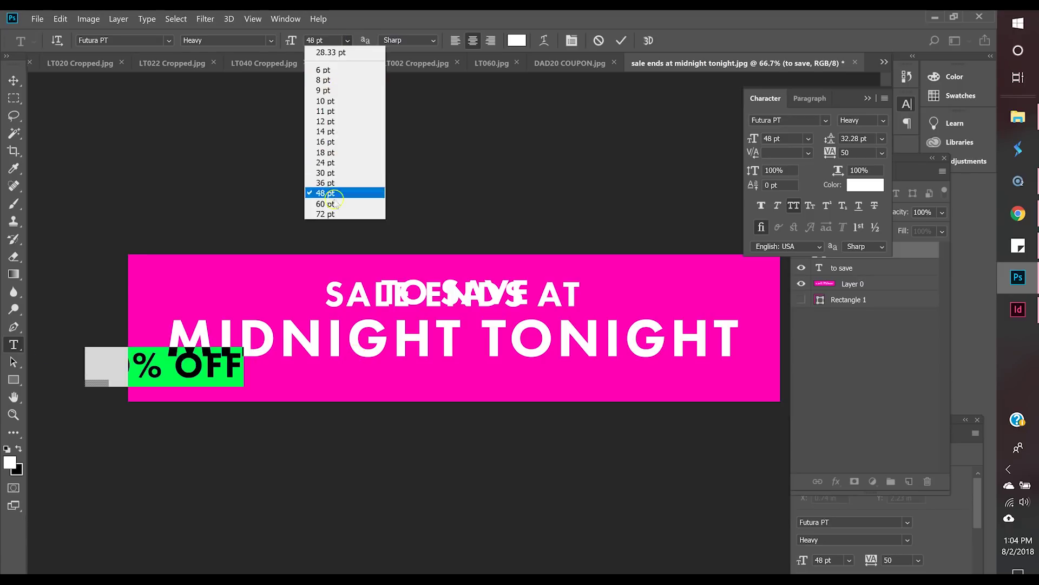
{"action": "left_click", "coordinate": [319, 215]}
{"action": "left_click", "coordinate": [262, 40]}
{"action": "left_click", "coordinate": [250, 116]}
{"action": "left_click", "coordinate": [13, 80]}
{"action": "left_click_drag", "start_coordinate": [157, 364], "coordinate": [466, 341]}
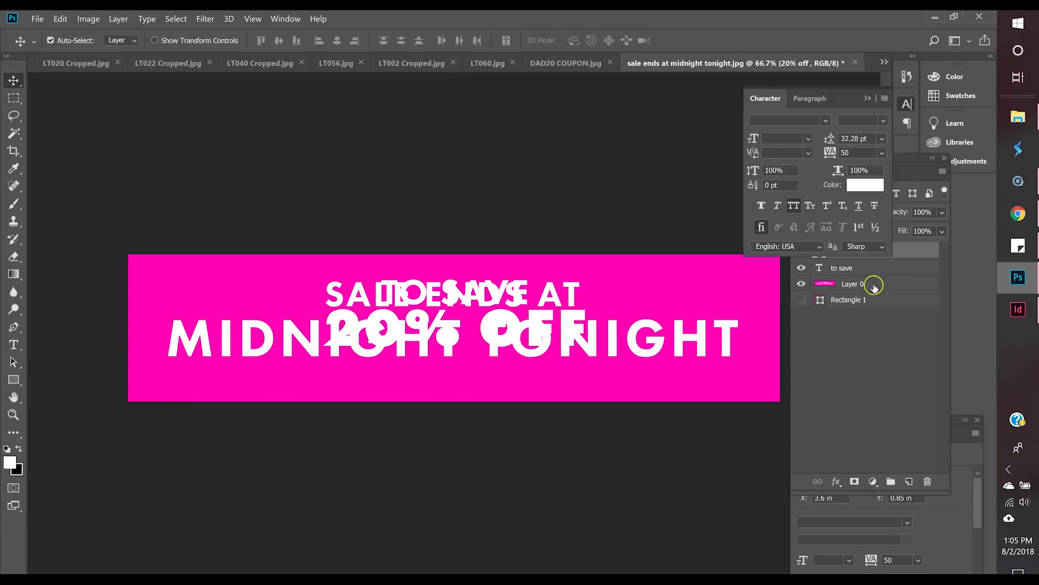
Step: Duplicate TO SAVE as a lower 'EVERYTHING' line and show Rectangle 1 above Layer 0
{"action": "right_click", "coordinate": [866, 268]}
{"action": "left_click", "coordinate": [720, 81]}
{"action": "key", "text": "Return"}
{"action": "left_click_drag", "start_coordinate": [355, 206], "coordinate": [355, 288]}
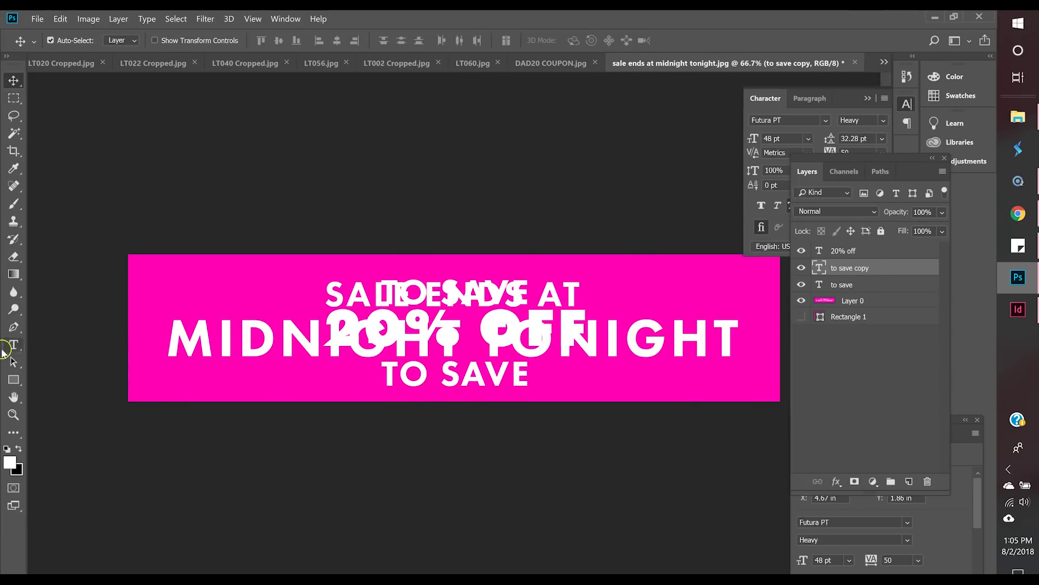
{"action": "left_click", "coordinate": [14, 345]}
{"action": "triple_click", "coordinate": [469, 374]}
{"action": "type", "text": "EVERYTHING"}
{"action": "left_click_drag", "start_coordinate": [847, 317], "coordinate": [857, 292]}
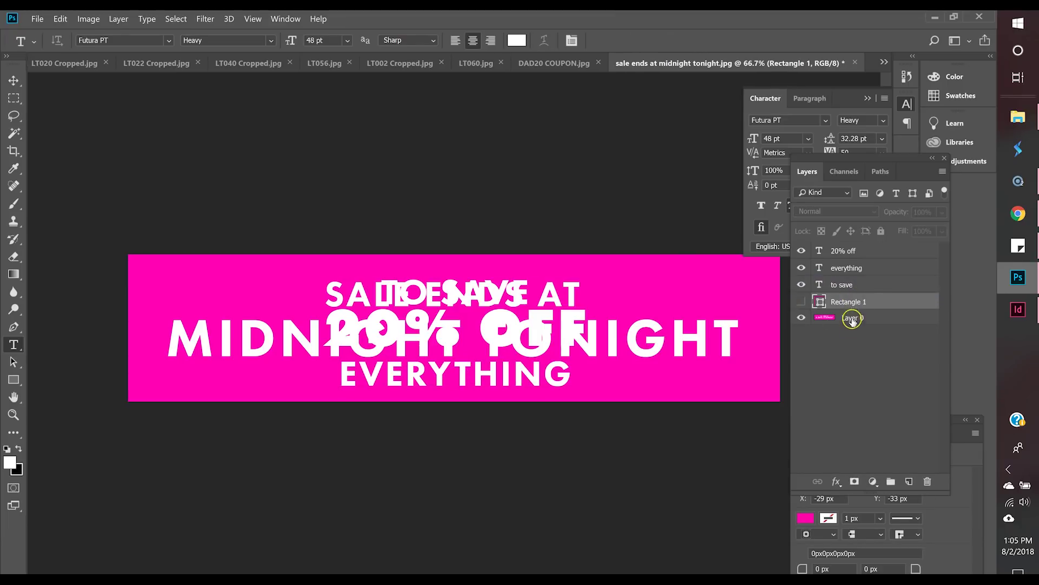
{"action": "left_click", "coordinate": [802, 303]}
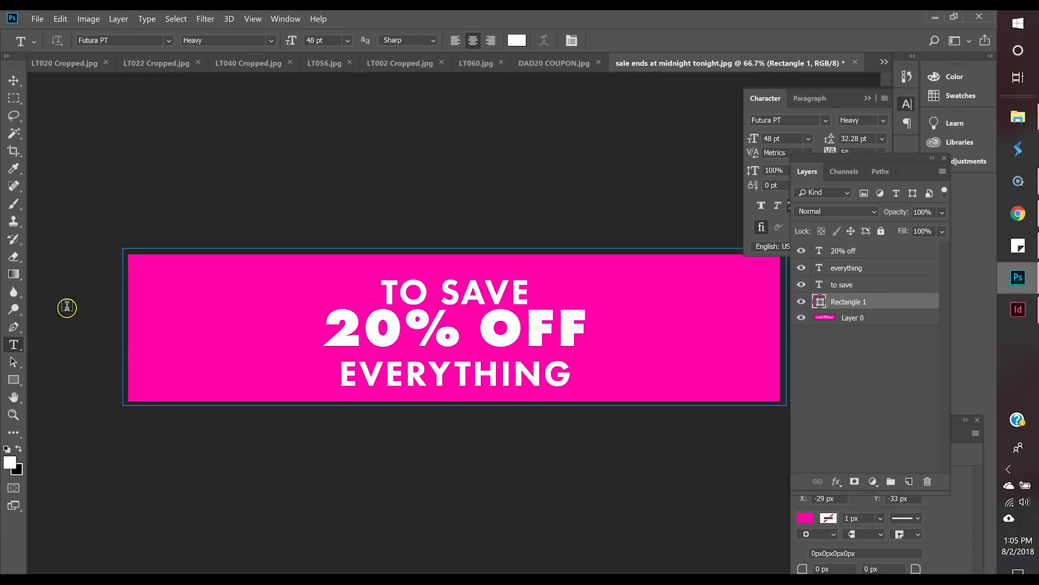
Step: Make the 20% OFF text Bold
{"action": "double_click", "coordinate": [405, 317]}
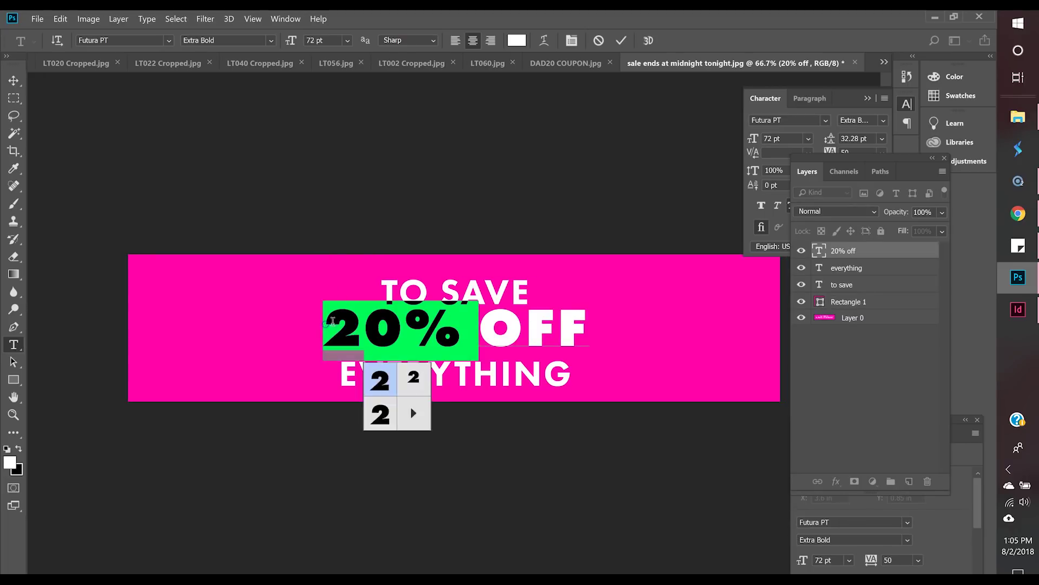
{"action": "key", "text": "ctrl+a"}
{"action": "left_click", "coordinate": [271, 40]}
{"action": "left_click", "coordinate": [226, 113]}
{"action": "left_click", "coordinate": [505, 350]}
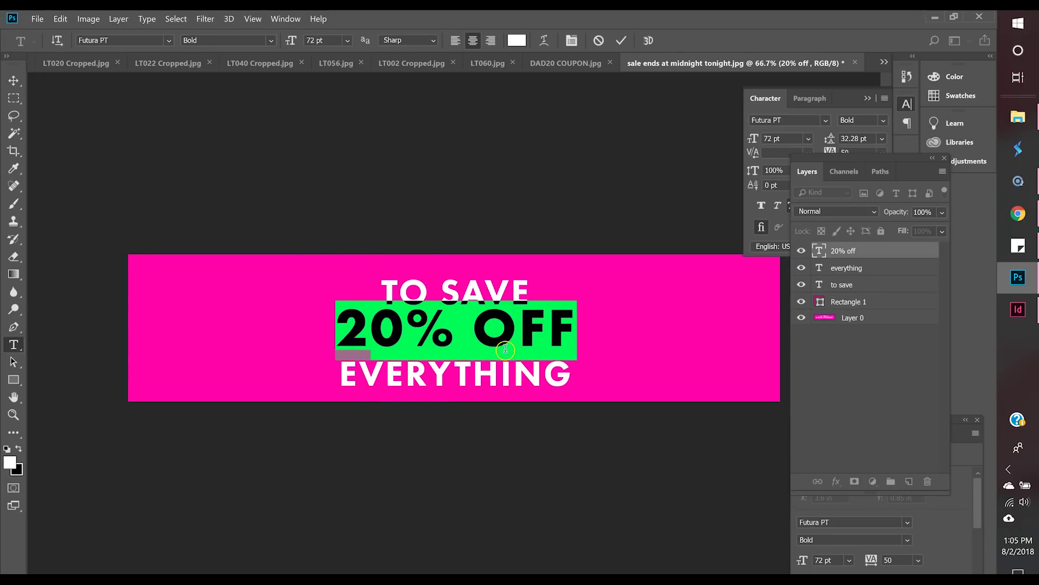
Step: Line up TO SAVE, 20% OFF and EVERYTHING on one line across the banner
{"action": "left_click", "coordinate": [402, 292], "text": "ctrl"}
{"action": "left_click_drag", "start_coordinate": [414, 292], "coordinate": [183, 291]}
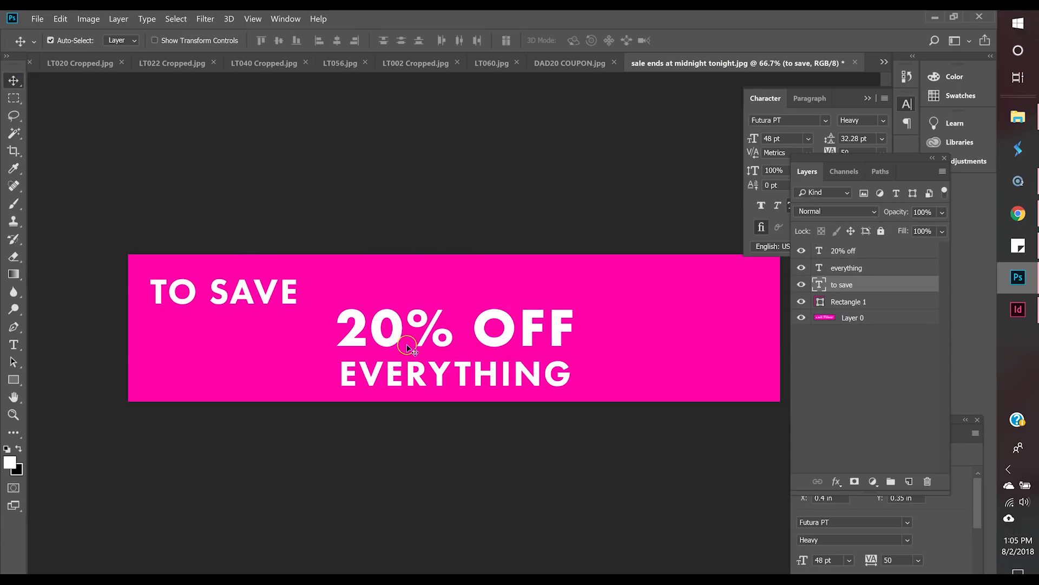
{"action": "left_click_drag", "start_coordinate": [407, 347], "coordinate": [361, 294]}
{"action": "left_click_drag", "start_coordinate": [455, 374], "coordinate": [674, 293]}
Step: Set 20% OFF to 90% horizontal scale and nudge it left next to TO SAVE
{"action": "left_click", "coordinate": [450, 290]}
{"action": "key", "text": "t"}
{"action": "left_click_drag", "start_coordinate": [313, 287], "coordinate": [557, 290]}
{"action": "left_click", "coordinate": [889, 130]}
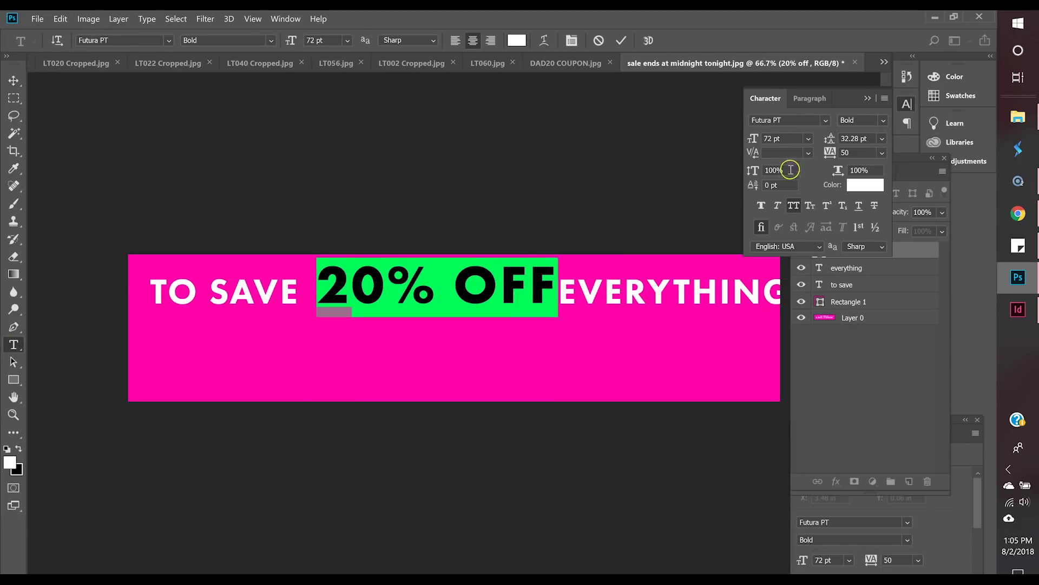
{"action": "type", "text": "90"}
{"action": "key", "text": "Return"}
{"action": "left_click", "coordinate": [14, 80]}
{"action": "left_click_drag", "start_coordinate": [379, 287], "coordinate": [361, 287]}
Step: Nudge EVERYTHING left, closer to OFF
{"action": "left_click", "coordinate": [609, 299]}
{"action": "left_click", "coordinate": [14, 345]}
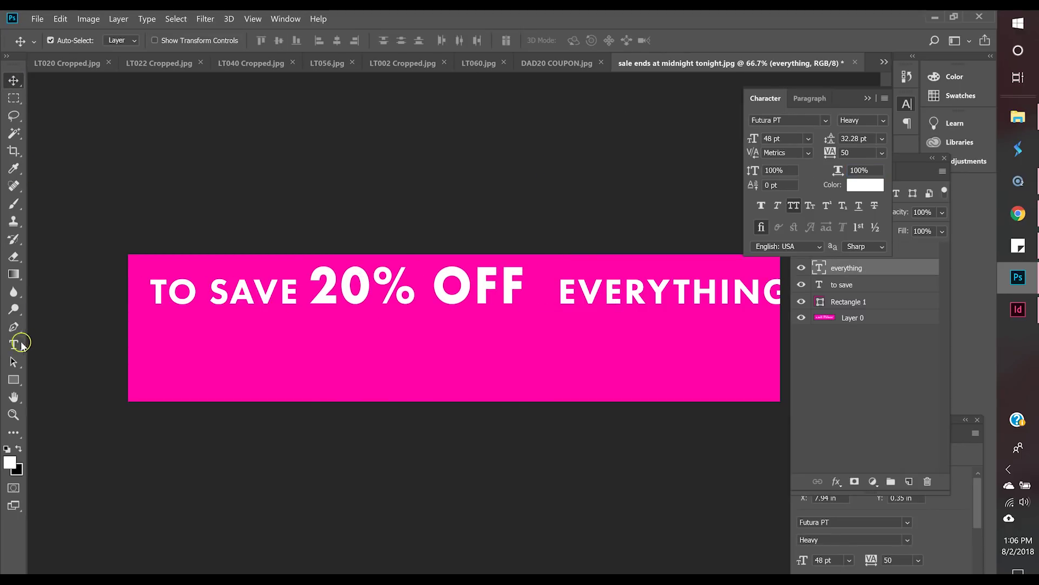
{"action": "left_click", "coordinate": [211, 292]}
{"action": "left_click", "coordinate": [14, 80]}
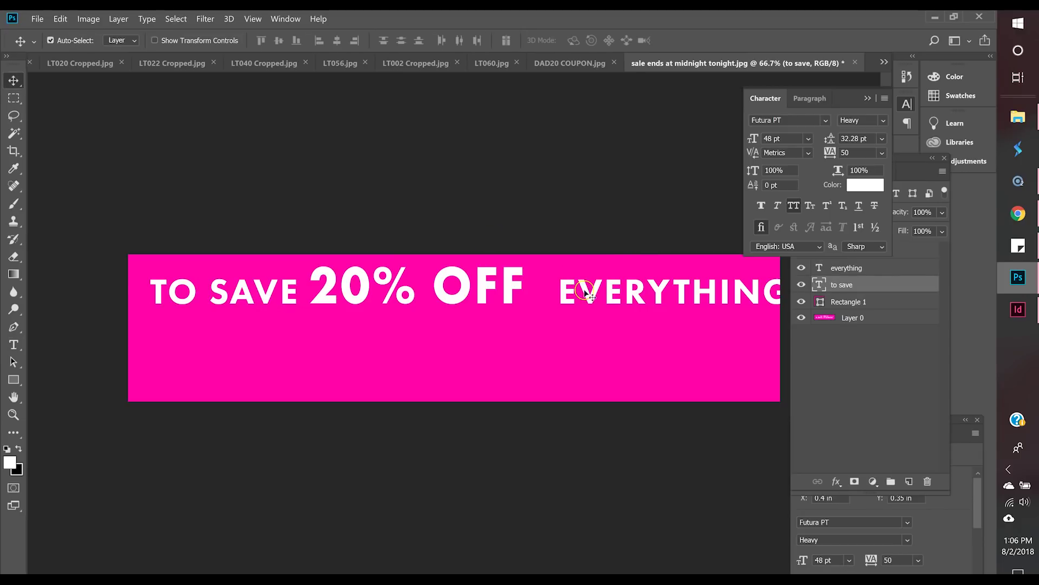
{"action": "left_click_drag", "start_coordinate": [584, 290], "coordinate": [564, 290]}
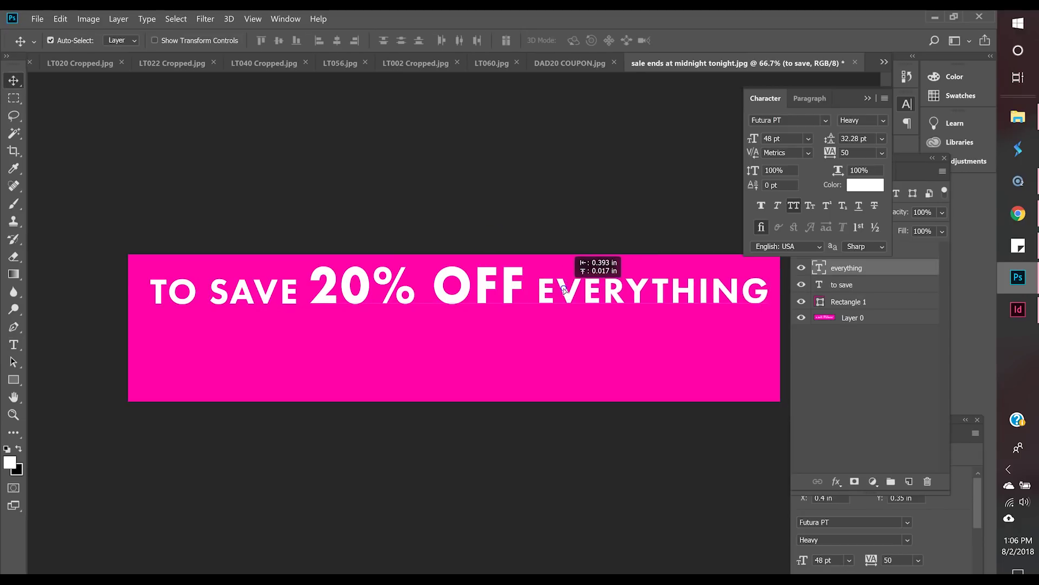
Step: Crop the canvas down to a slim strip around the text line
{"action": "left_click", "coordinate": [262, 293]}
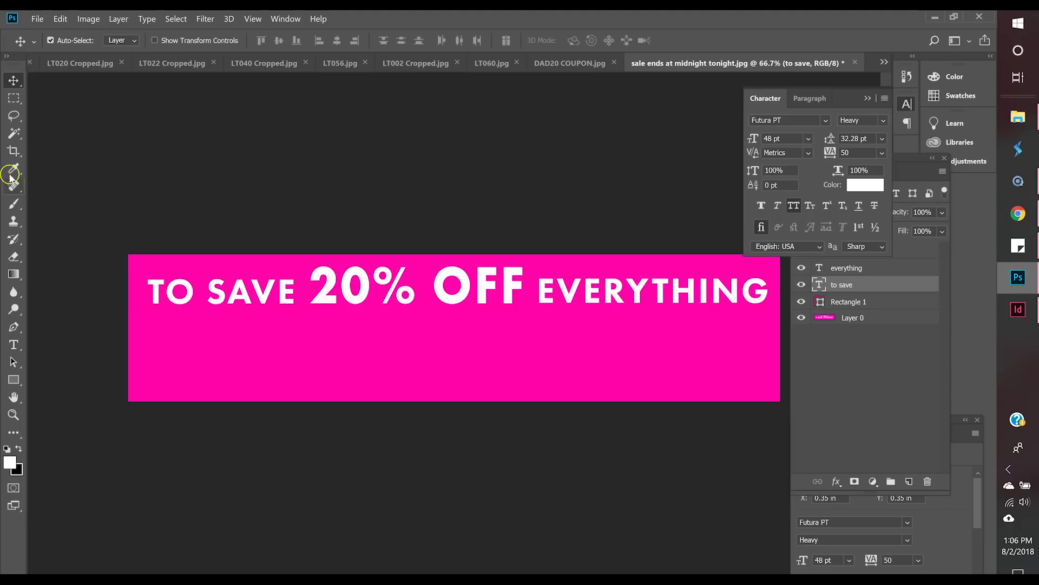
{"action": "key", "text": "c"}
{"action": "left_click_drag", "start_coordinate": [454, 401], "coordinate": [462, 362]}
{"action": "key", "text": "Return"}
Step: Save the banner under a new name as a JPEG, accepting the quality settings
{"action": "left_click", "coordinate": [37, 18]}
{"action": "left_click", "coordinate": [81, 161]}
{"action": "left_click", "coordinate": [271, 391]}
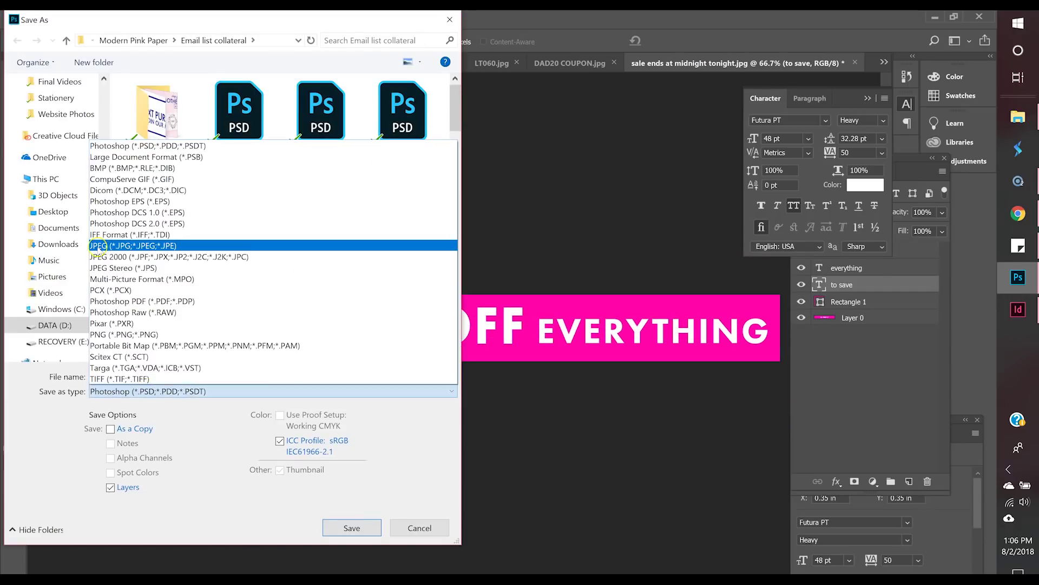
{"action": "left_click", "coordinate": [97, 246]}
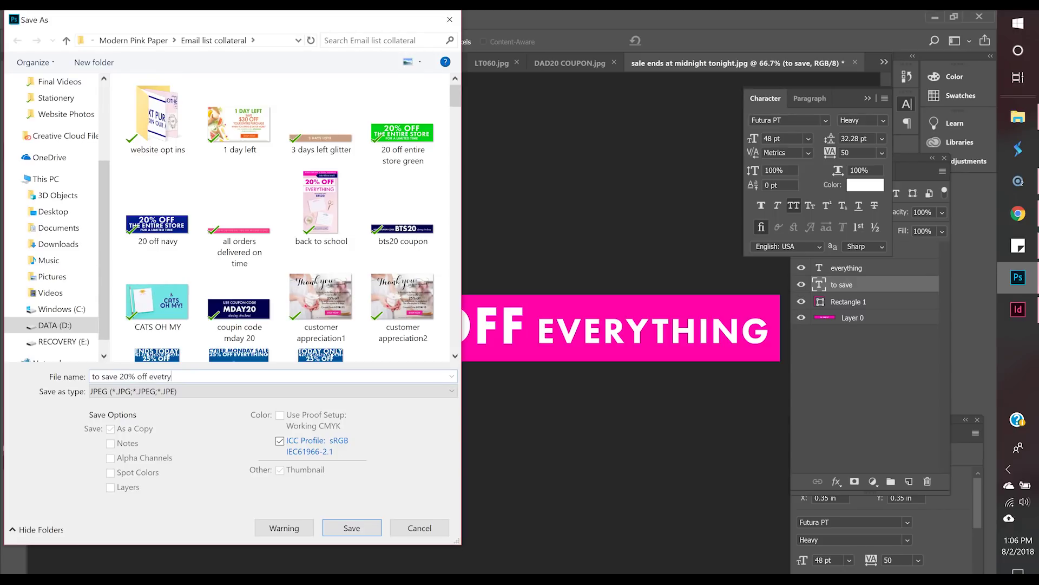
{"action": "key", "text": "Return"}
{"action": "left_click", "coordinate": [600, 140]}
{"action": "left_click", "coordinate": [1018, 214]}
{"action": "scroll", "coordinate": [218, 296], "scroll_direction": "down", "scroll_amount": 20}
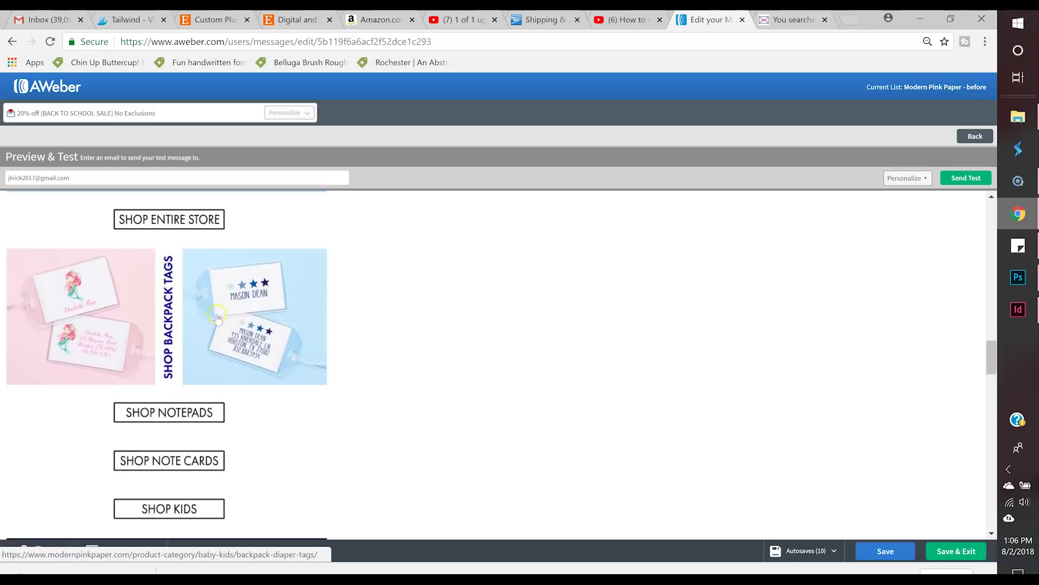
Step: Add an image block under the BTS20 banner with the pink banner JPEG from Email list collateral, plus a divider
{"action": "left_click", "coordinate": [975, 137]}
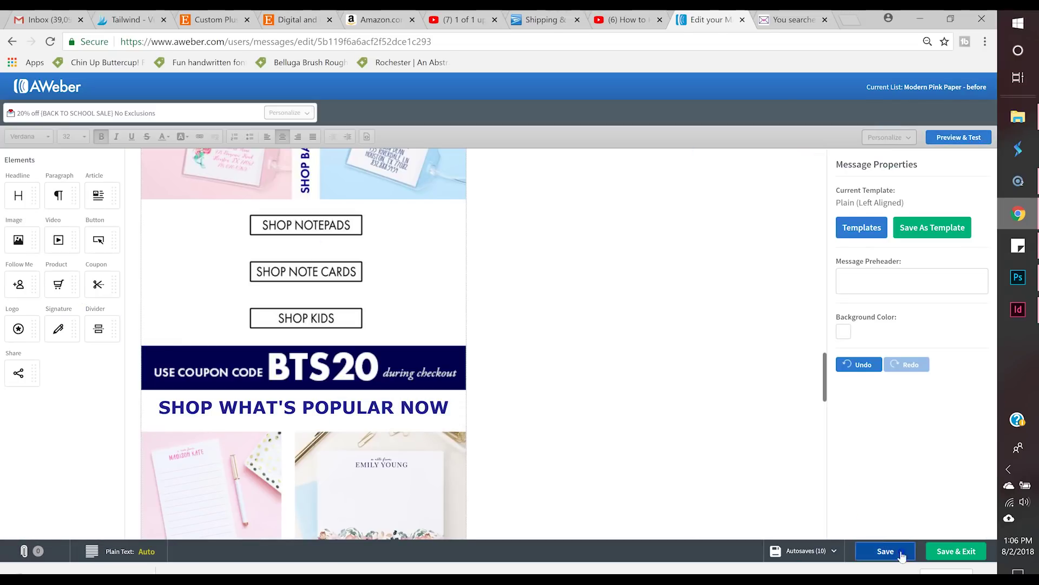
{"action": "left_click_drag", "start_coordinate": [36, 246], "coordinate": [135, 439]}
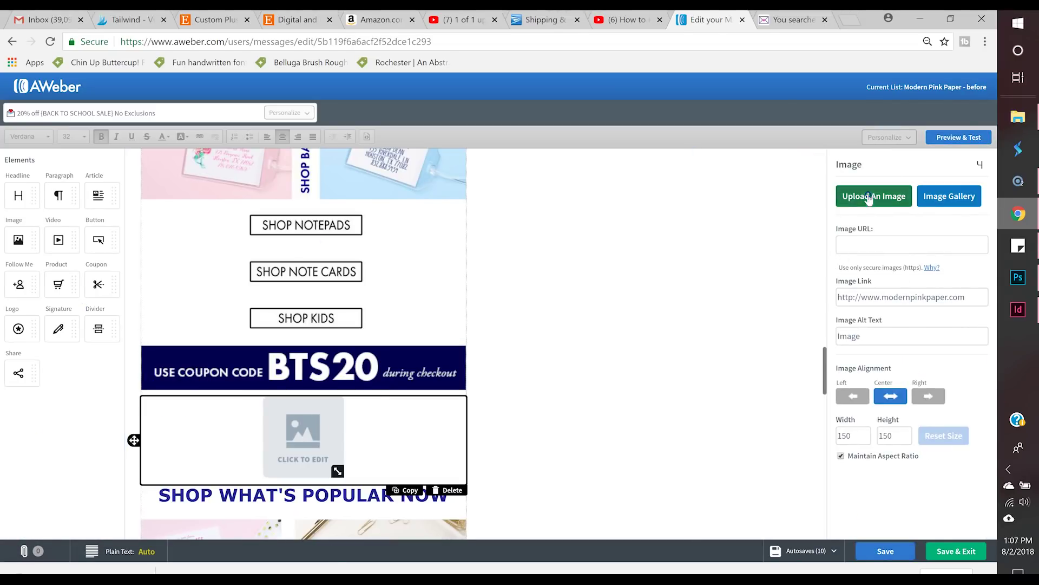
{"action": "left_click", "coordinate": [874, 196]}
{"action": "left_click", "coordinate": [239, 42]}
{"action": "double_click", "coordinate": [165, 110]}
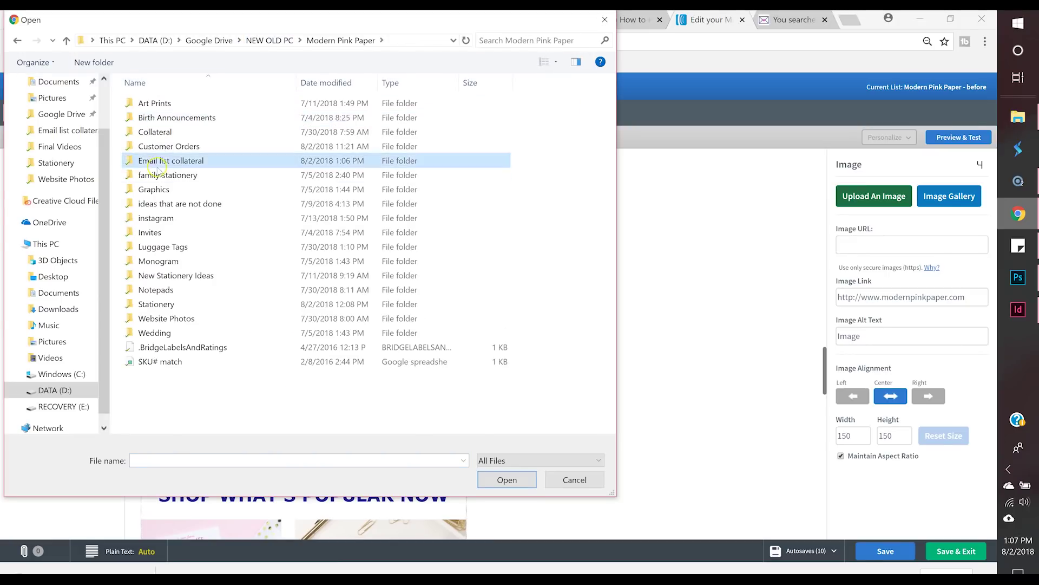
{"action": "double_click", "coordinate": [173, 160]}
{"action": "left_click", "coordinate": [520, 479]}
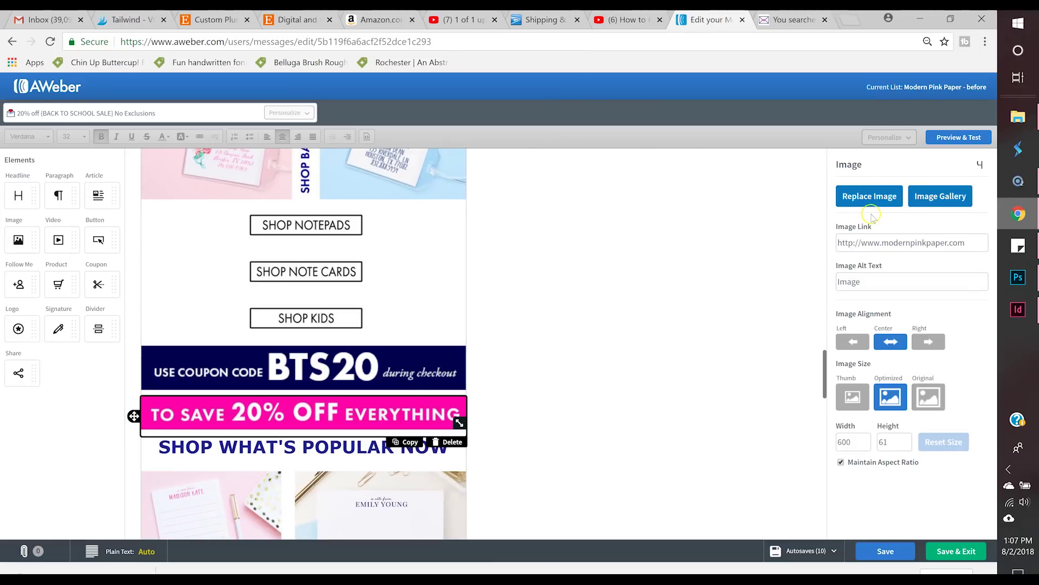
{"action": "left_click_drag", "start_coordinate": [98, 328], "coordinate": [303, 440]}
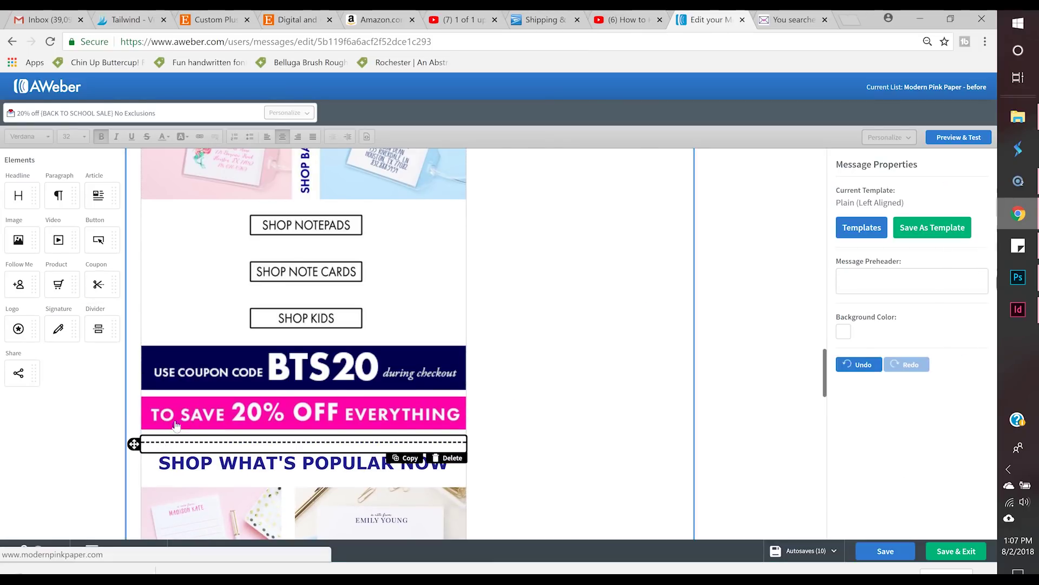
Step: Center the pink notepad image and enlarge it to about 370 px wide
{"action": "left_click", "coordinate": [552, 344]}
{"action": "scroll", "coordinate": [423, 382], "scroll_direction": "up", "scroll_amount": 1}
{"action": "scroll", "coordinate": [423, 382], "scroll_direction": "up", "scroll_amount": 10}
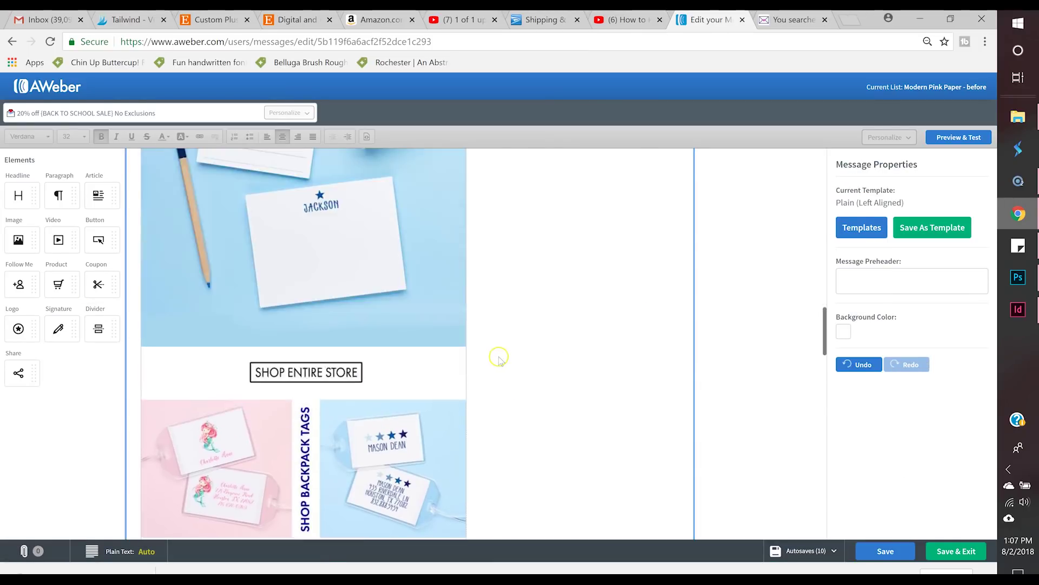
{"action": "scroll", "coordinate": [396, 340], "scroll_direction": "down", "scroll_amount": 10}
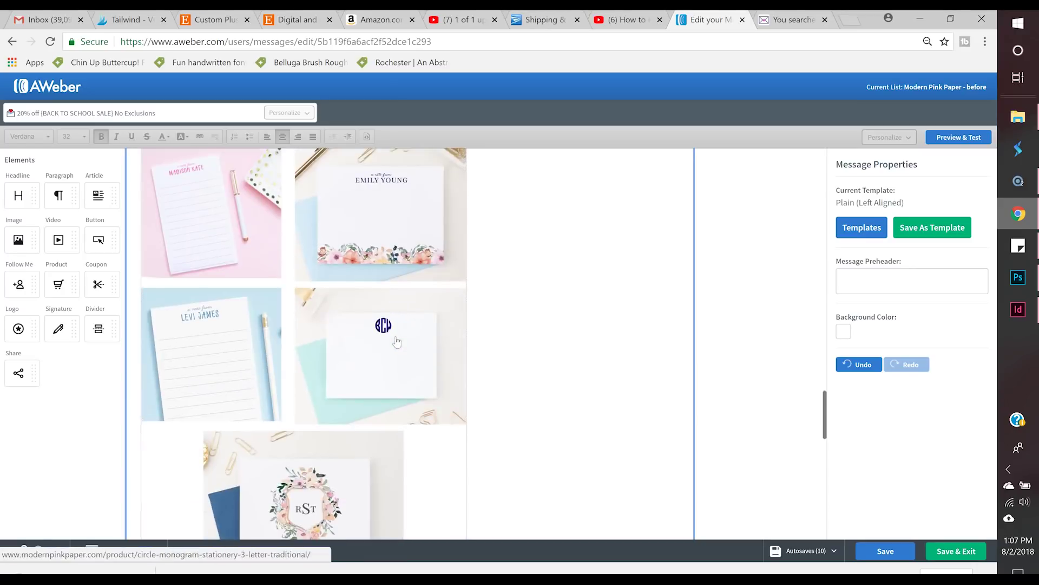
{"action": "scroll", "coordinate": [392, 349], "scroll_direction": "up", "scroll_amount": 5}
{"action": "scroll", "coordinate": [392, 349], "scroll_direction": "down", "scroll_amount": 7}
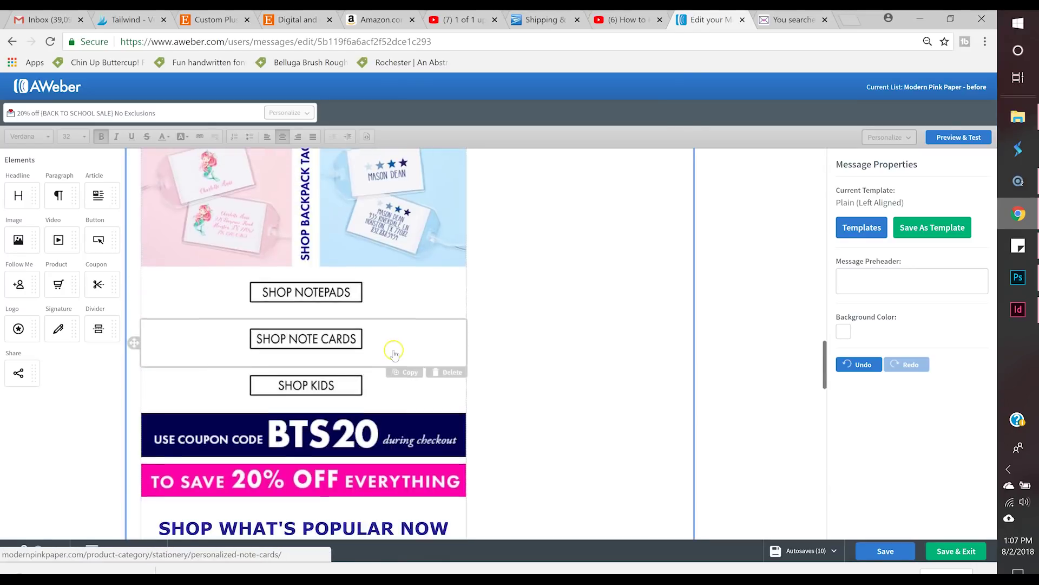
{"action": "scroll", "coordinate": [392, 347], "scroll_direction": "up", "scroll_amount": 8}
{"action": "left_click", "coordinate": [225, 240]}
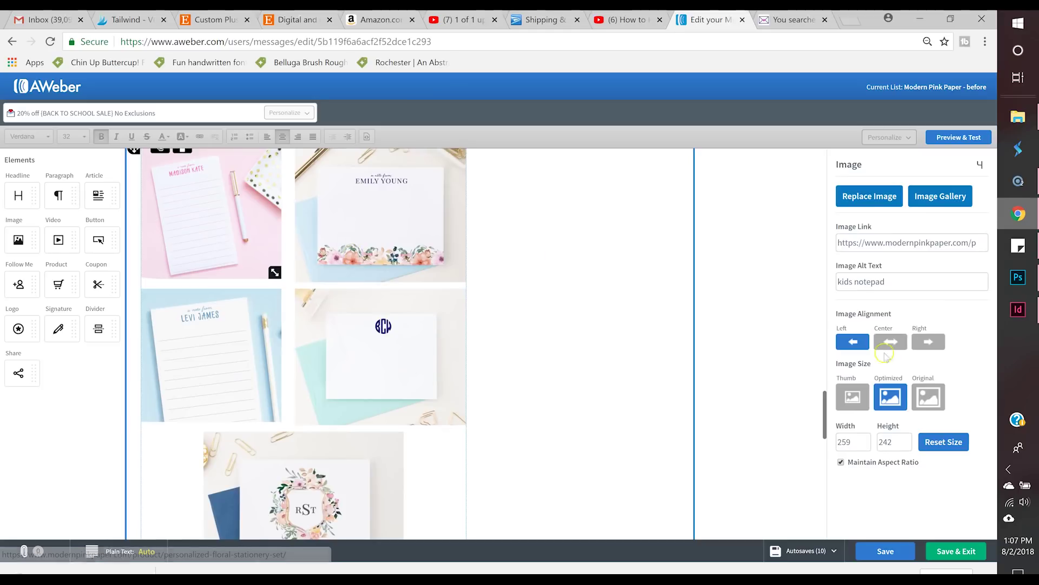
{"action": "left_click", "coordinate": [885, 342]}
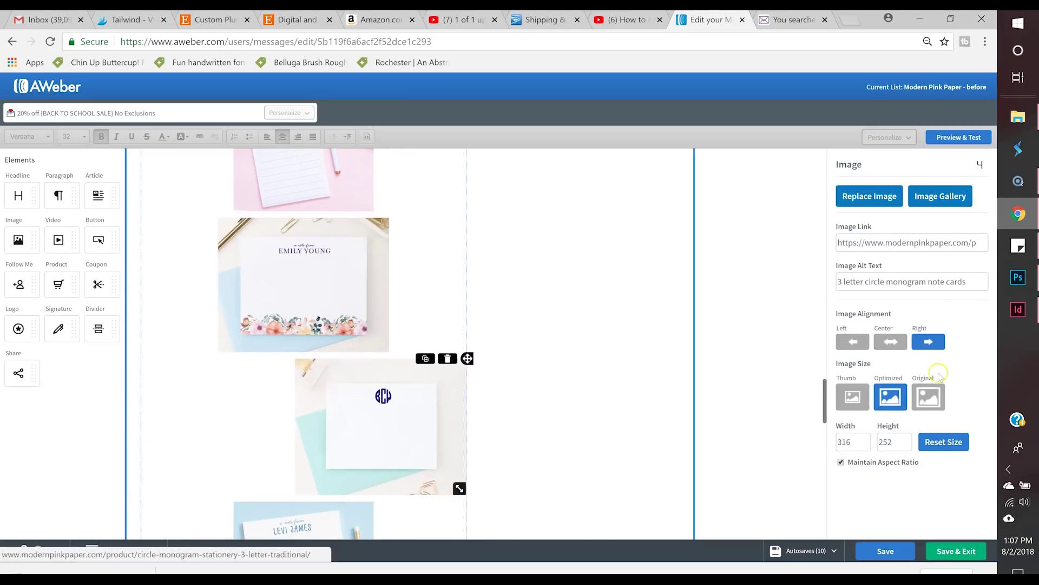
{"action": "left_click_drag", "start_coordinate": [391, 361], "coordinate": [424, 418]}
Step: Enlarge the monogram note card, floral note card and personalized notepad images to about 370 px
{"action": "scroll", "coordinate": [327, 212], "scroll_direction": "up", "scroll_amount": 1}
{"action": "left_click", "coordinate": [327, 212]}
{"action": "scroll", "coordinate": [327, 213], "scroll_direction": "up", "scroll_amount": 2}
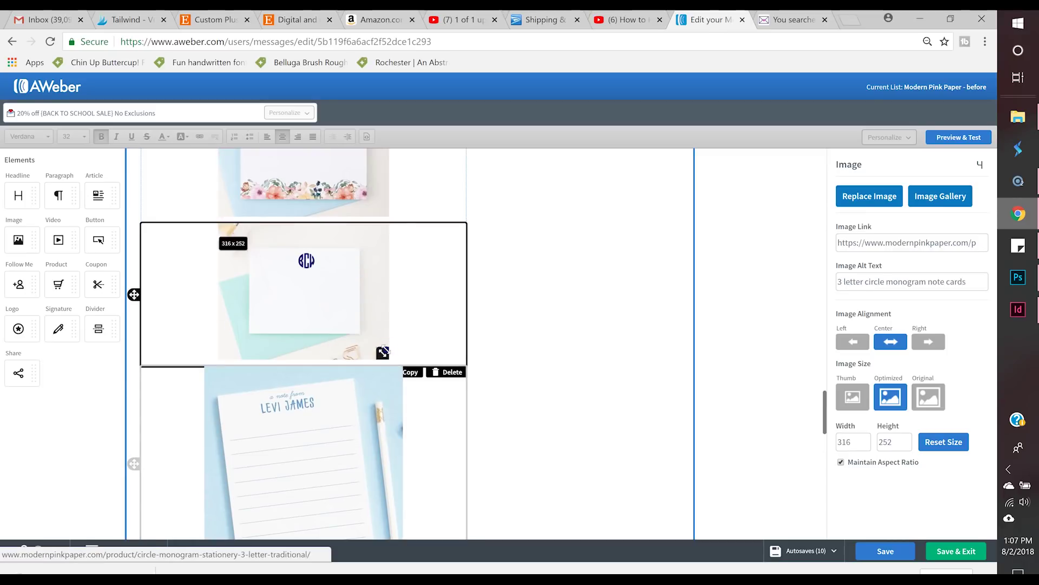
{"action": "left_click_drag", "start_coordinate": [387, 354], "coordinate": [408, 375]}
{"action": "scroll", "coordinate": [337, 293], "scroll_direction": "up", "scroll_amount": 4}
{"action": "left_click", "coordinate": [337, 293]}
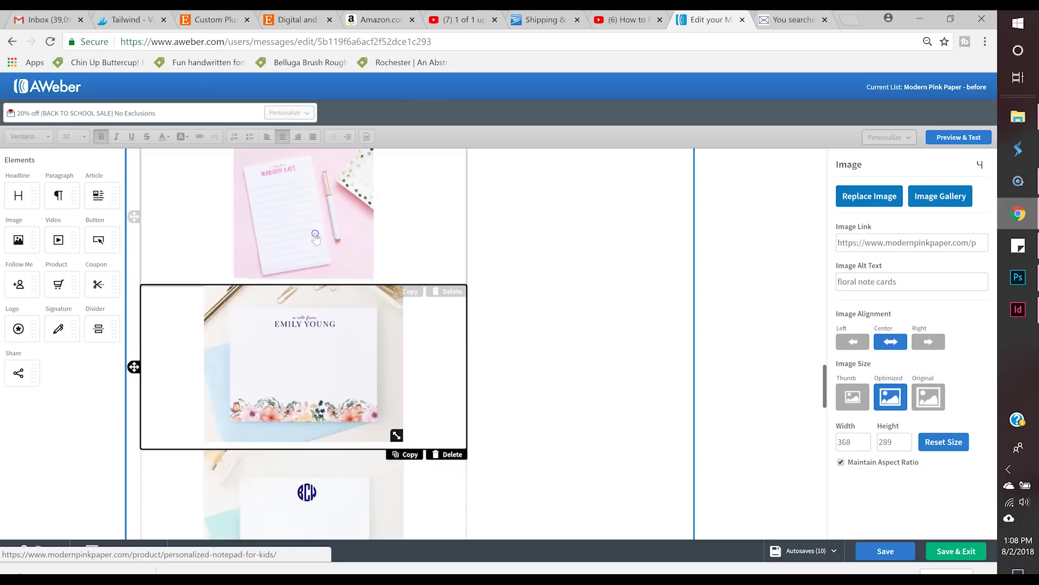
{"action": "scroll", "coordinate": [393, 435], "scroll_direction": "up", "scroll_amount": 3}
{"action": "left_click", "coordinate": [362, 403]}
{"action": "left_click_drag", "start_coordinate": [365, 407], "coordinate": [393, 464]}
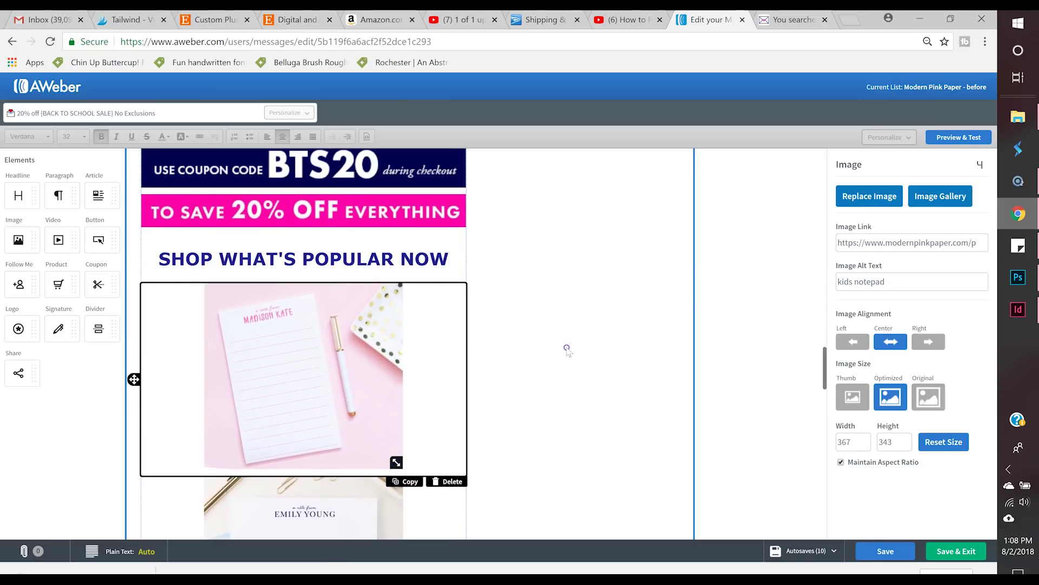
Step: Save the email and scroll back up to review it
{"action": "left_click", "coordinate": [495, 291]}
{"action": "scroll", "coordinate": [477, 285], "scroll_direction": "down", "scroll_amount": 10}
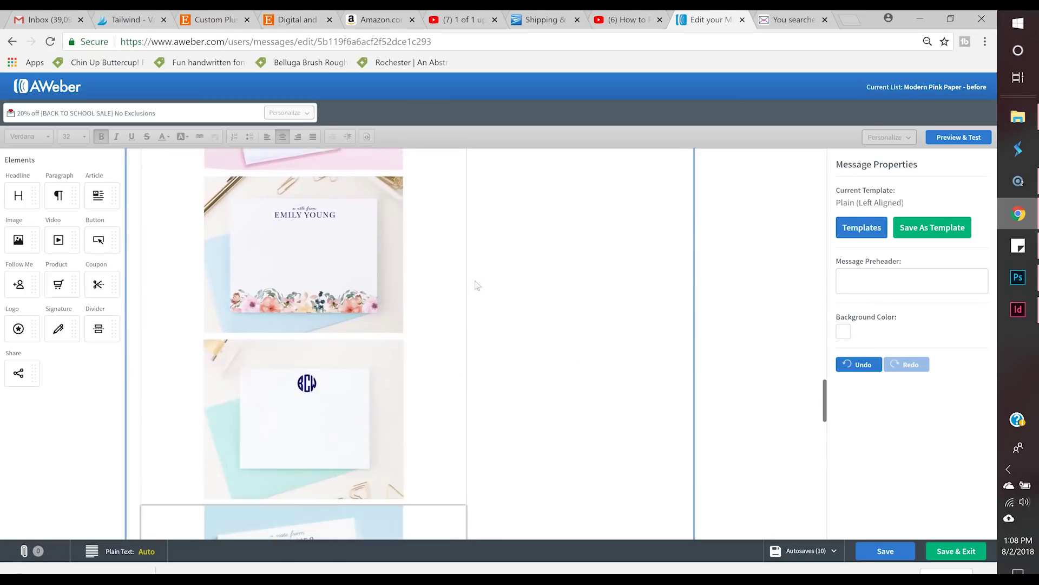
{"action": "scroll", "coordinate": [477, 285], "scroll_direction": "down", "scroll_amount": 5}
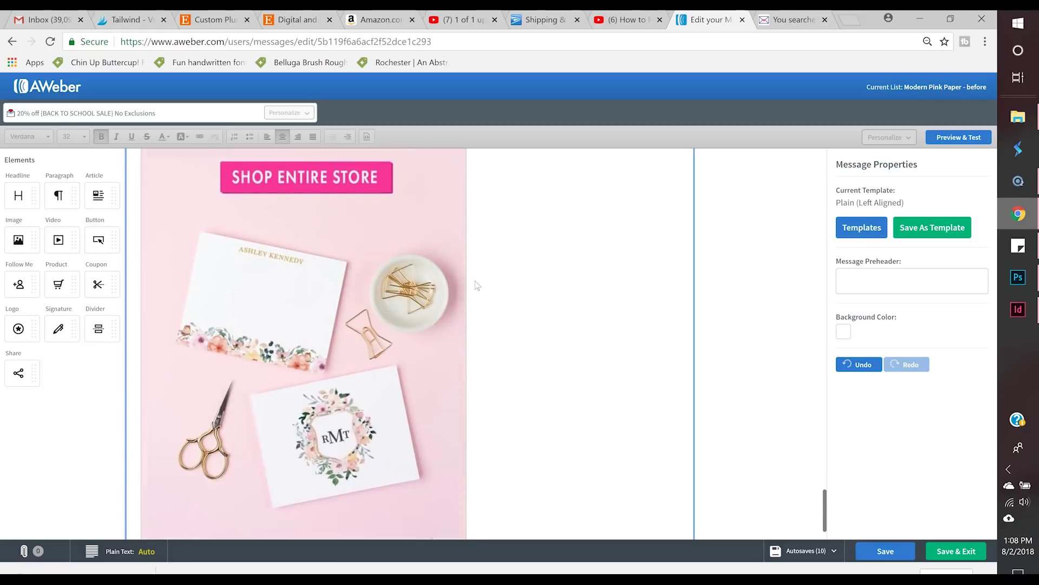
{"action": "left_click", "coordinate": [885, 550]}
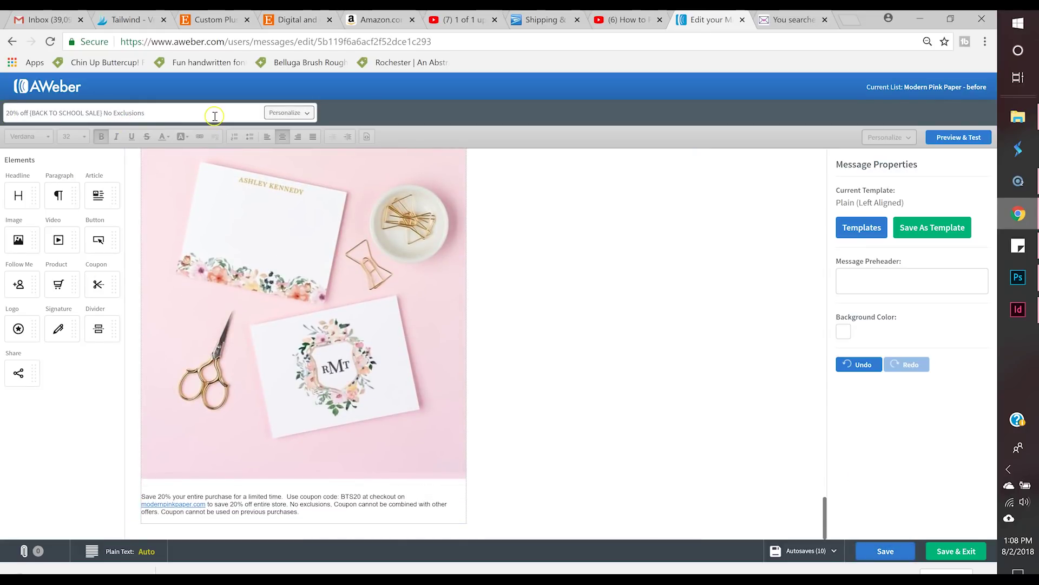
{"action": "scroll", "coordinate": [658, 334], "scroll_direction": "up", "scroll_amount": 1}
{"action": "scroll", "coordinate": [659, 334], "scroll_direction": "up", "scroll_amount": 15}
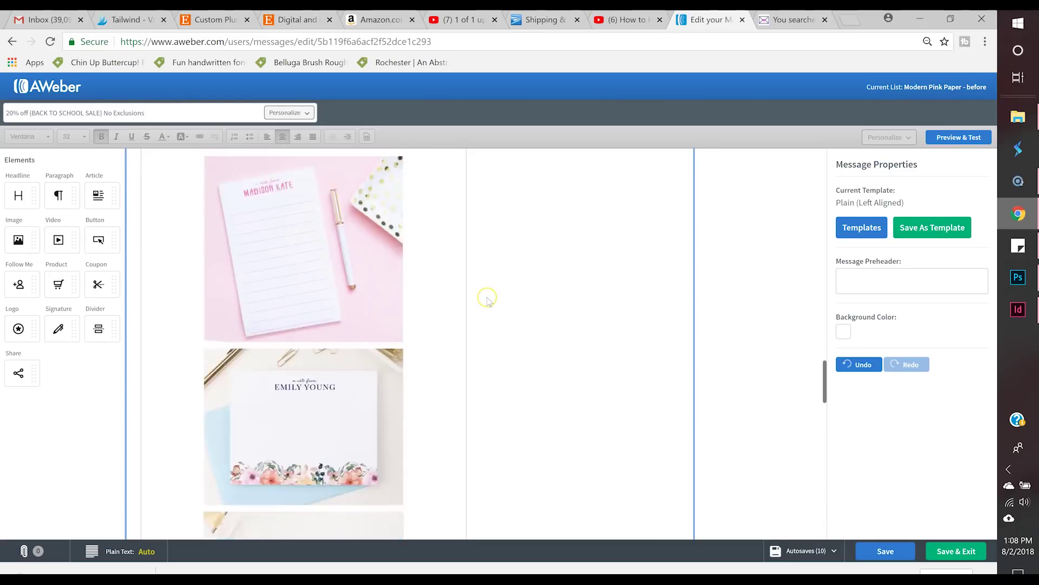
{"action": "scroll", "coordinate": [488, 302], "scroll_direction": "up", "scroll_amount": 10}
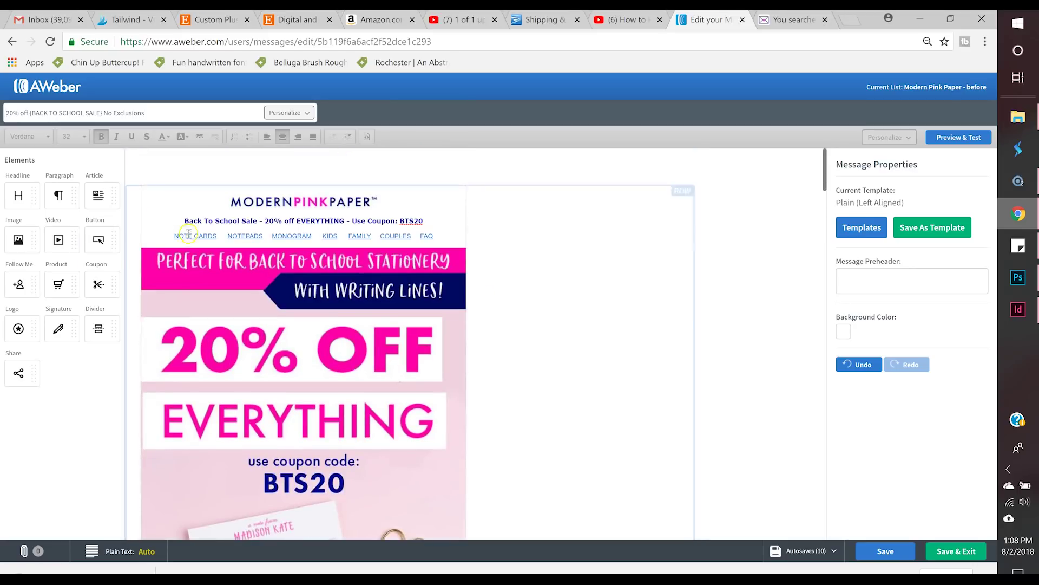
Step: Give the header banner the alt text 'Back to School Sale - 20% off EVERYTHING'
{"action": "left_click", "coordinate": [199, 235]}
{"action": "left_click", "coordinate": [236, 263]}
{"action": "triple_click", "coordinate": [923, 244]}
{"action": "left_click", "coordinate": [342, 348]}
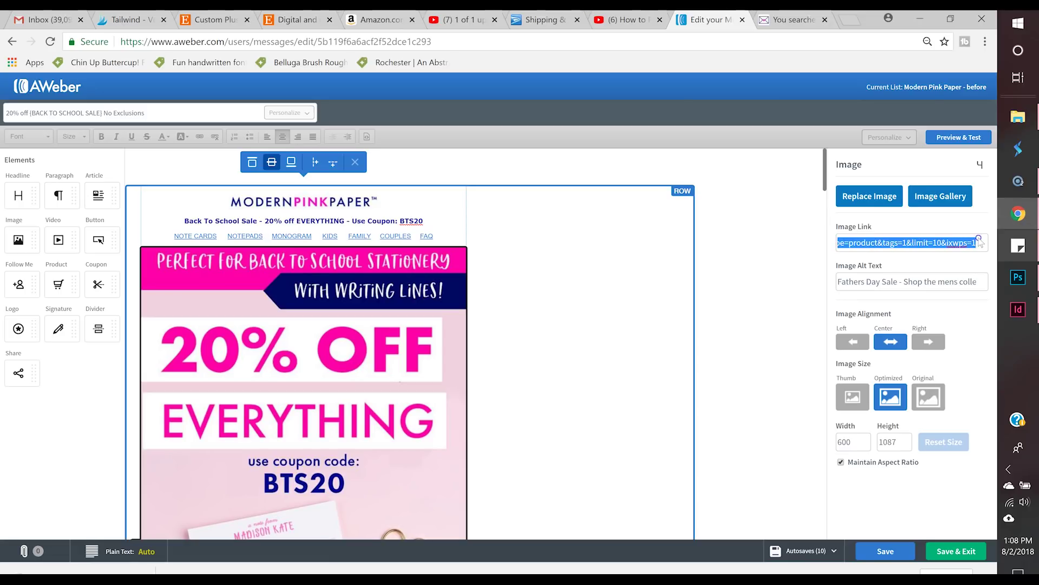
{"action": "scroll", "coordinate": [661, 274], "scroll_direction": "down", "scroll_amount": 10}
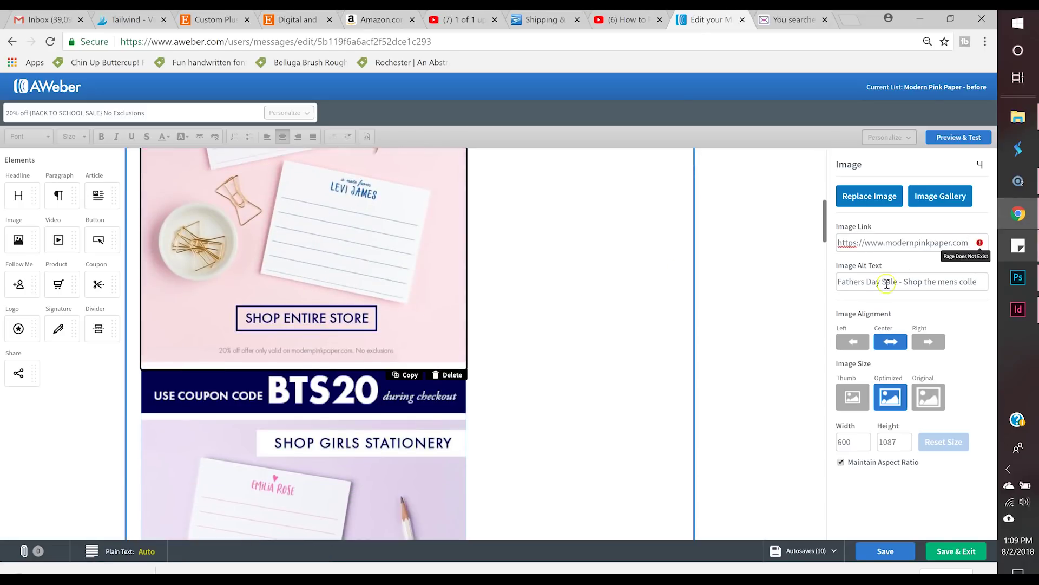
{"action": "type", "text": "Back to School Sale "}
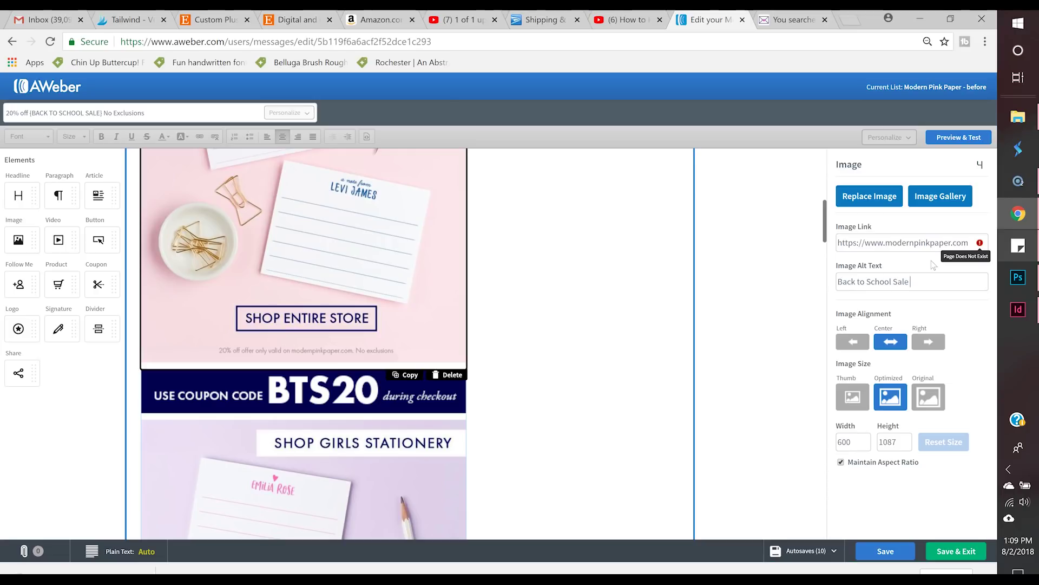
{"action": "type", "text": "- 20% off EVERYTHING"}
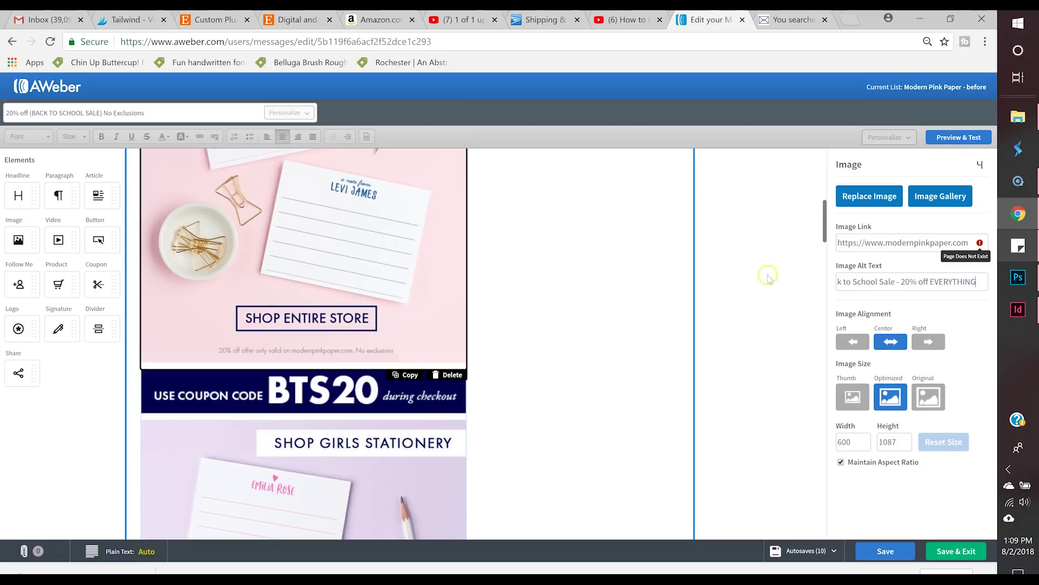
{"action": "left_click", "coordinate": [611, 324]}
Step: Check the links on the BTS20, SHOP GIRLS STATIONERY, SHOP ENTIRE STORE and backpack tags images
{"action": "left_click", "coordinate": [311, 395]}
{"action": "left_click", "coordinate": [318, 428]}
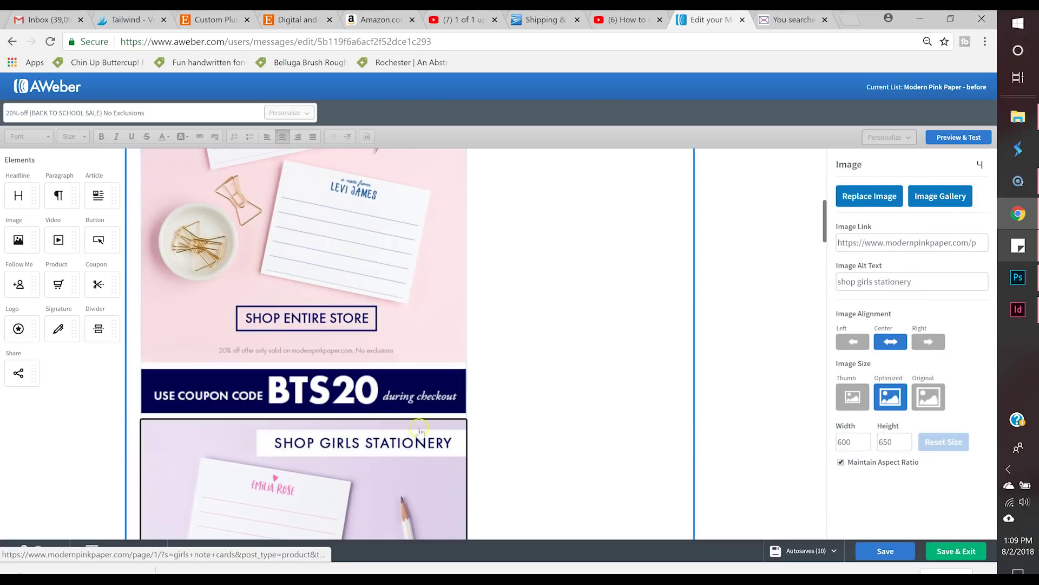
{"action": "scroll", "coordinate": [318, 418], "scroll_direction": "down", "scroll_amount": 6}
{"action": "scroll", "coordinate": [318, 418], "scroll_direction": "down", "scroll_amount": 8}
{"action": "left_click", "coordinate": [305, 373]}
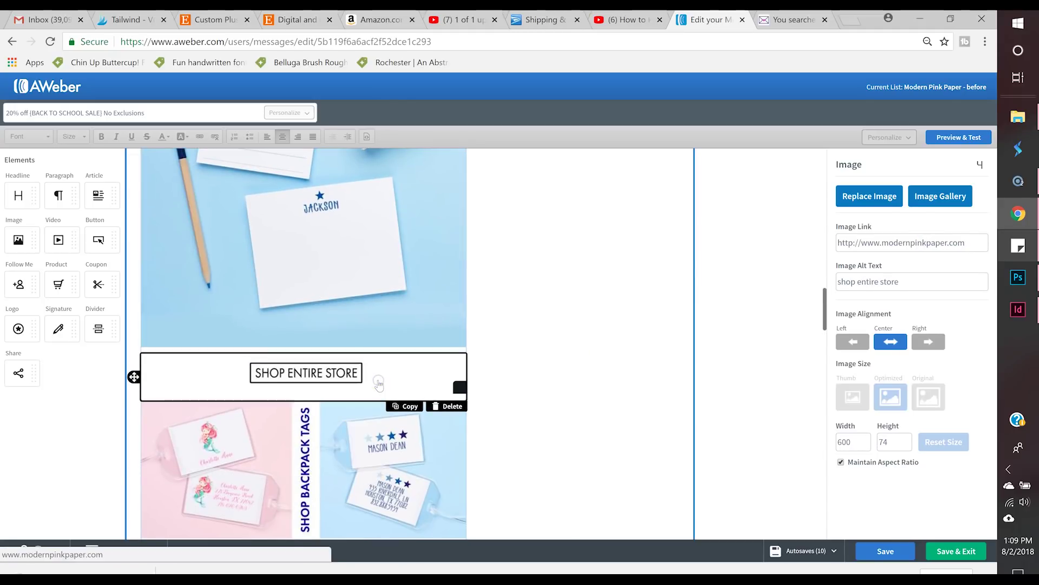
{"action": "scroll", "coordinate": [301, 304], "scroll_direction": "down", "scroll_amount": 4}
{"action": "left_click", "coordinate": [301, 304]}
{"action": "triple_click", "coordinate": [882, 243]}
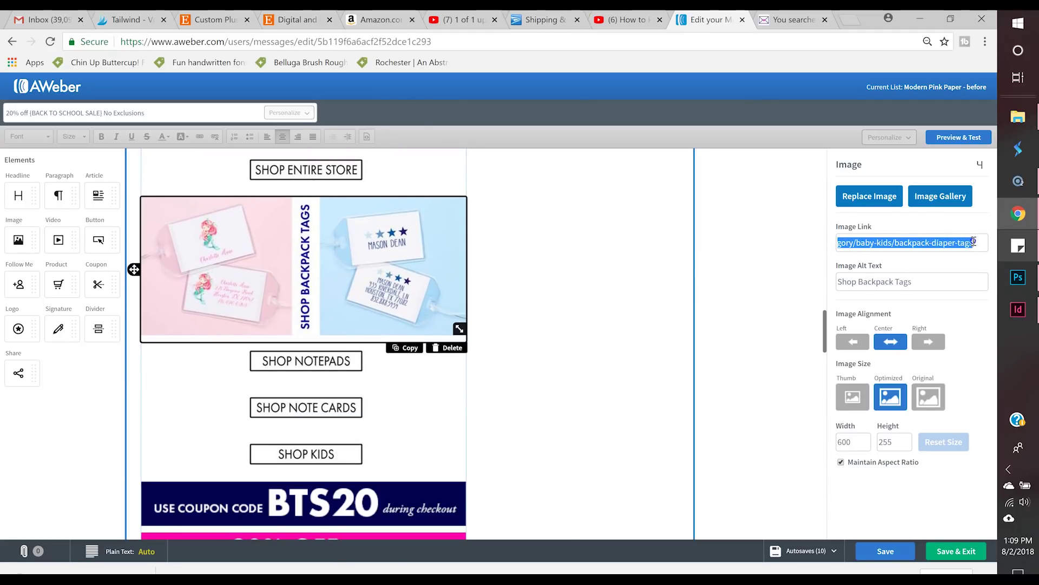
{"action": "left_click", "coordinate": [500, 347]}
{"action": "scroll", "coordinate": [543, 348], "scroll_direction": "down", "scroll_amount": 4}
Step: Check the links on the SHOP NOTEPADS, SHOP NOTE CARDS and SHOP KIDS images
{"action": "left_click", "coordinate": [306, 159]}
{"action": "triple_click", "coordinate": [986, 243]}
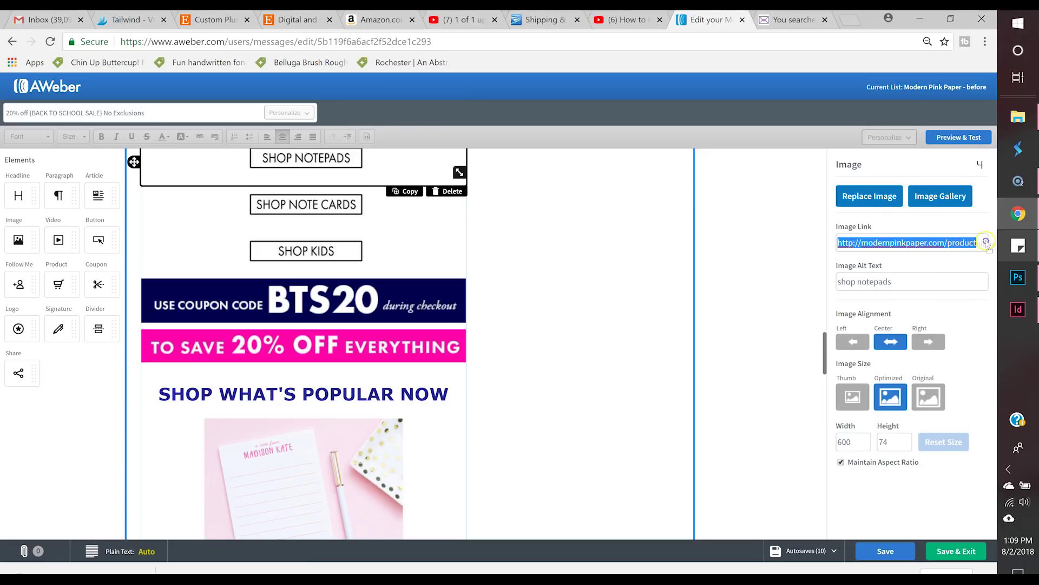
{"action": "left_click", "coordinate": [306, 204]}
{"action": "triple_click", "coordinate": [947, 243]}
{"action": "left_click", "coordinate": [306, 251]}
{"action": "left_click", "coordinate": [937, 240]}
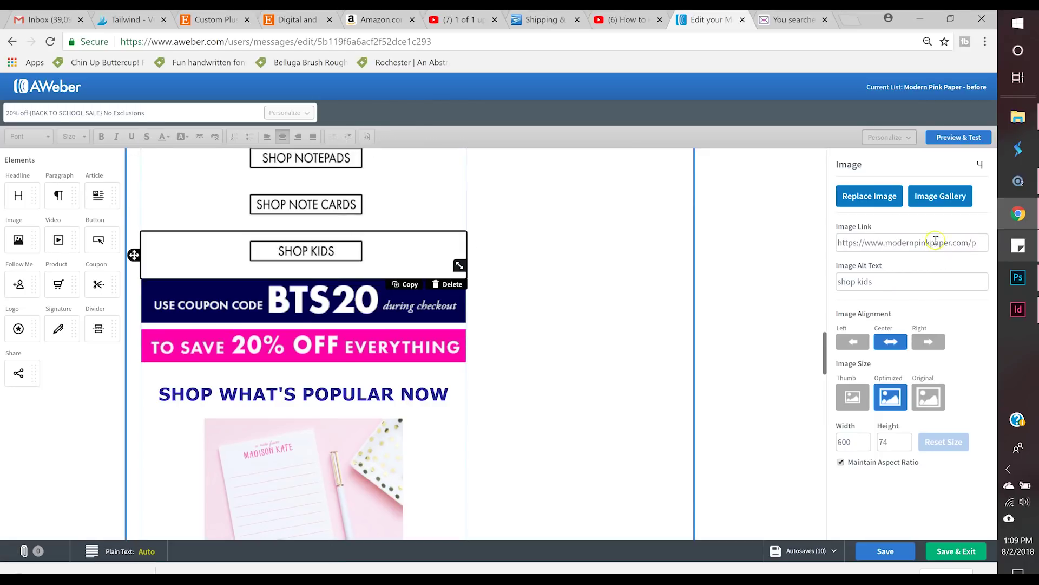
Step: Review the pink banner's placeholder alt text and the notepad and floral note card links
{"action": "left_click", "coordinate": [355, 310]}
{"action": "left_click", "coordinate": [355, 347]}
{"action": "double_click", "coordinate": [900, 282]}
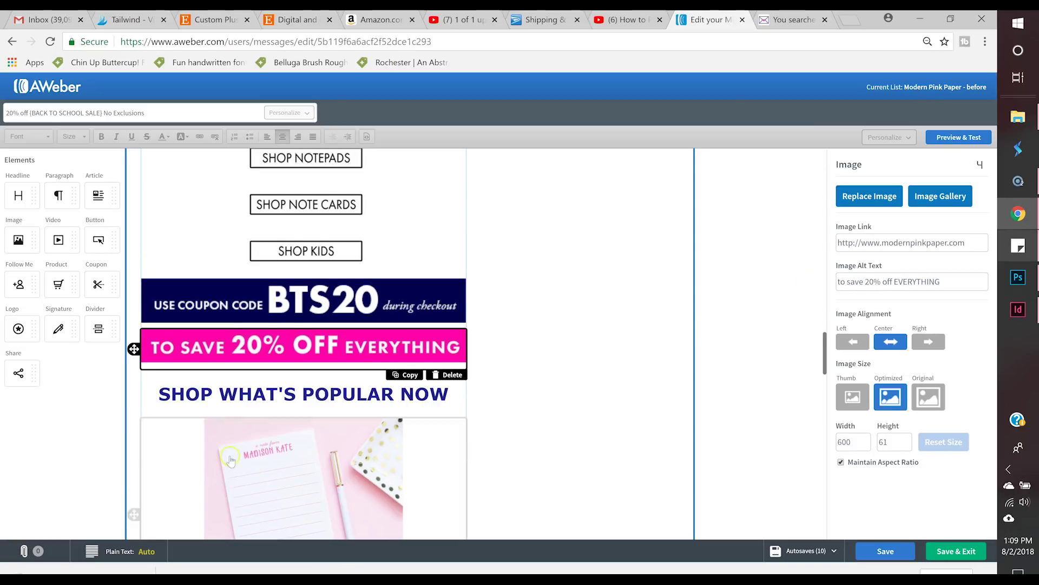
{"action": "scroll", "coordinate": [230, 460], "scroll_direction": "down", "scroll_amount": 1}
{"action": "left_click", "coordinate": [260, 444]}
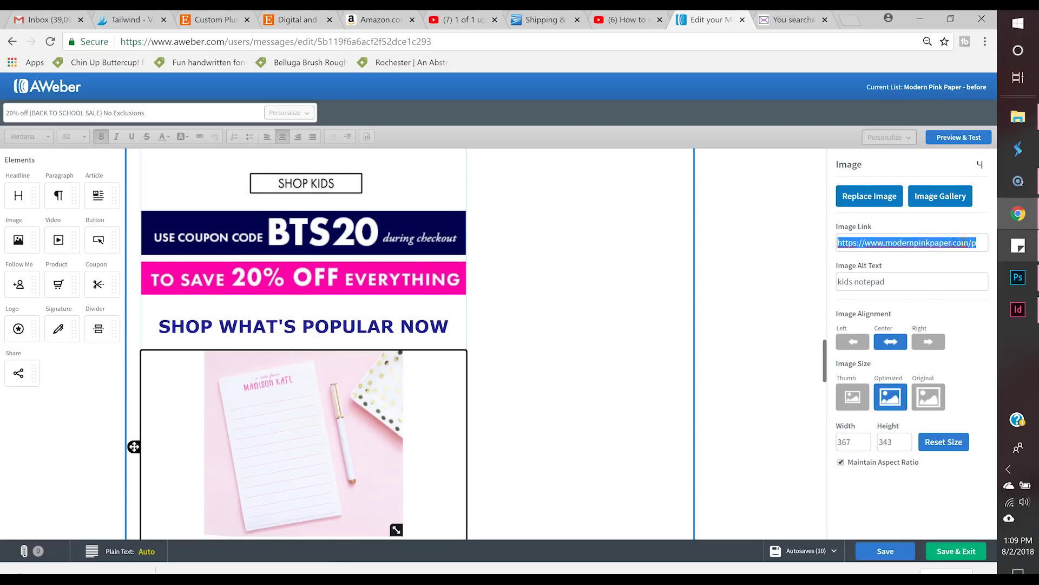
{"action": "scroll", "coordinate": [474, 358], "scroll_direction": "down", "scroll_amount": 3}
{"action": "left_click", "coordinate": [303, 423]}
{"action": "triple_click", "coordinate": [922, 242]}
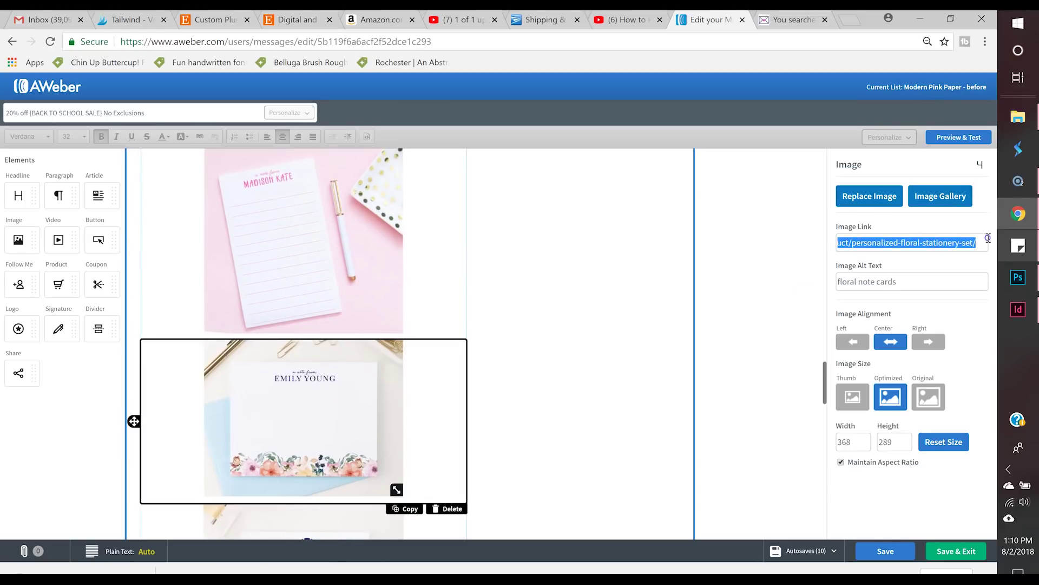
Step: Check the links on the monogram note card, notepad, floral RST and MHB monogram images
{"action": "scroll", "coordinate": [587, 303], "scroll_direction": "down", "scroll_amount": 4}
{"action": "left_click", "coordinate": [423, 339]}
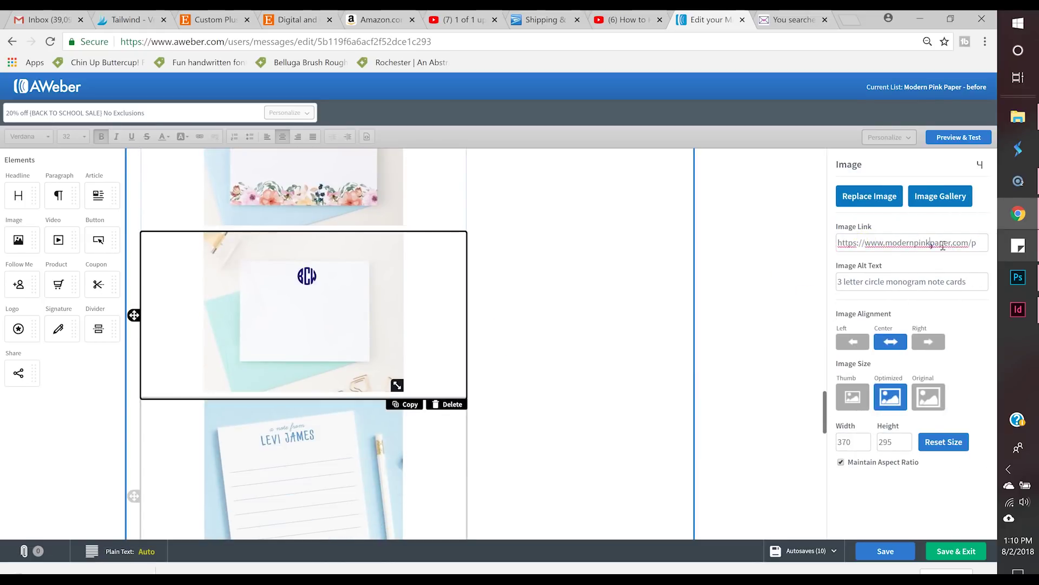
{"action": "scroll", "coordinate": [572, 368], "scroll_direction": "down", "scroll_amount": 5}
{"action": "left_click", "coordinate": [455, 216]}
{"action": "triple_click", "coordinate": [922, 242]}
{"action": "left_click", "coordinate": [455, 330]}
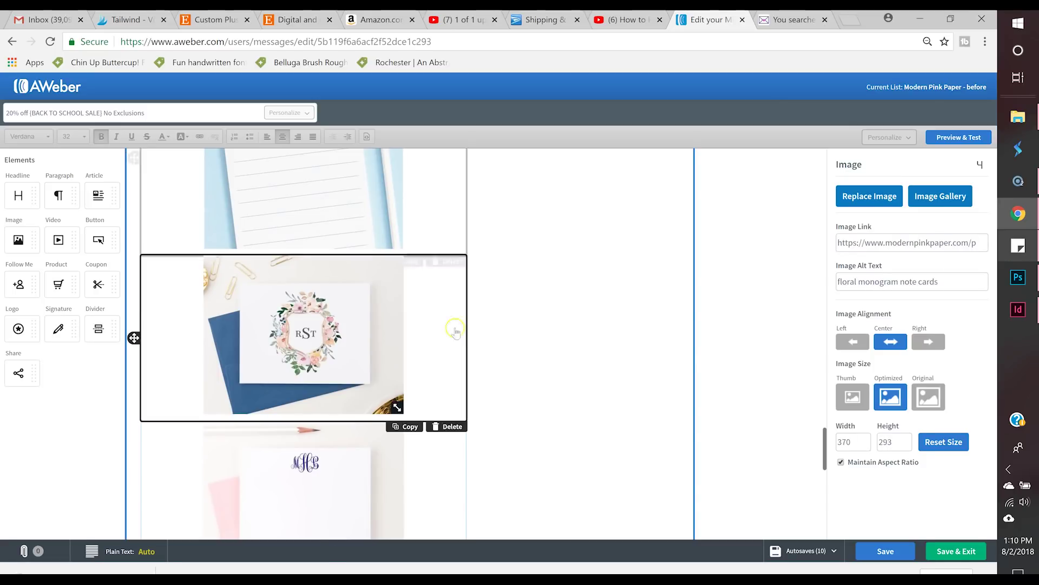
{"action": "scroll", "coordinate": [375, 444], "scroll_direction": "down", "scroll_amount": 3}
{"action": "left_click", "coordinate": [375, 379]}
{"action": "triple_click", "coordinate": [922, 242]}
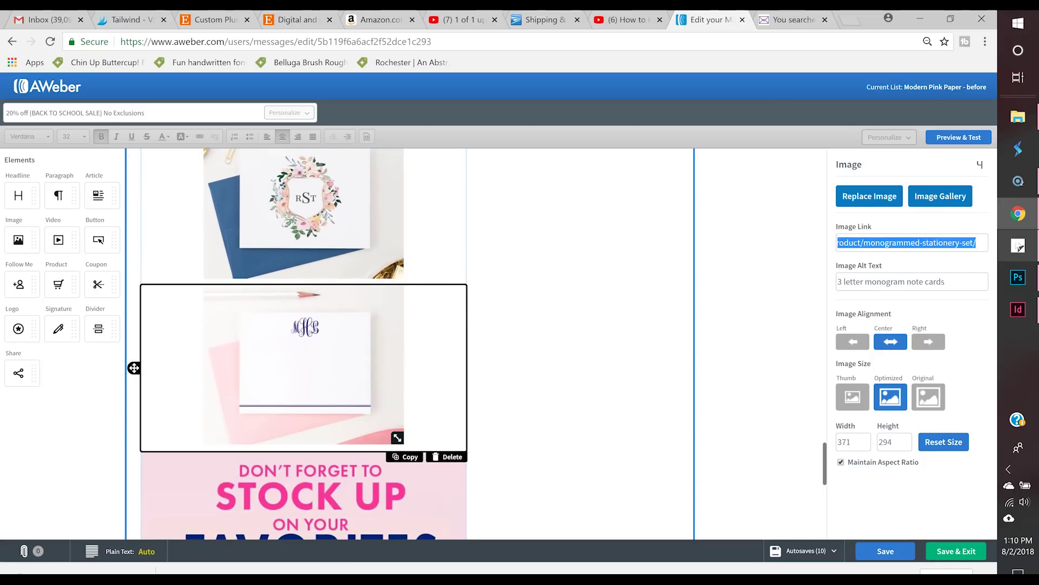
Step: Review the stock up favorites image, then Save & Exit the email
{"action": "scroll", "coordinate": [540, 374], "scroll_direction": "down", "scroll_amount": 5}
{"action": "left_click", "coordinate": [455, 374]}
{"action": "scroll", "coordinate": [505, 319], "scroll_direction": "down", "scroll_amount": 4}
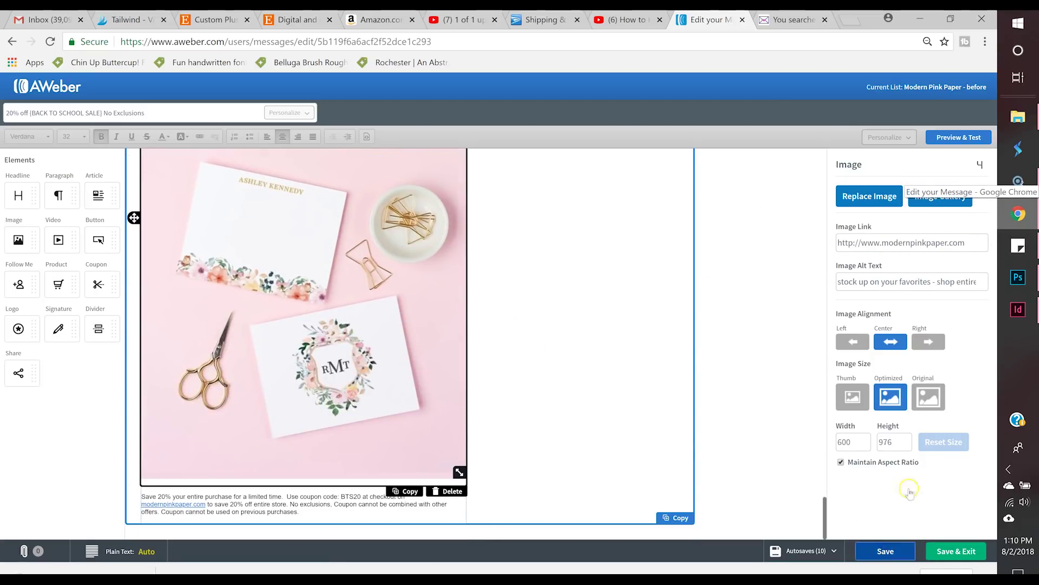
{"action": "left_click", "coordinate": [910, 490]}
{"action": "left_click", "coordinate": [942, 550]}
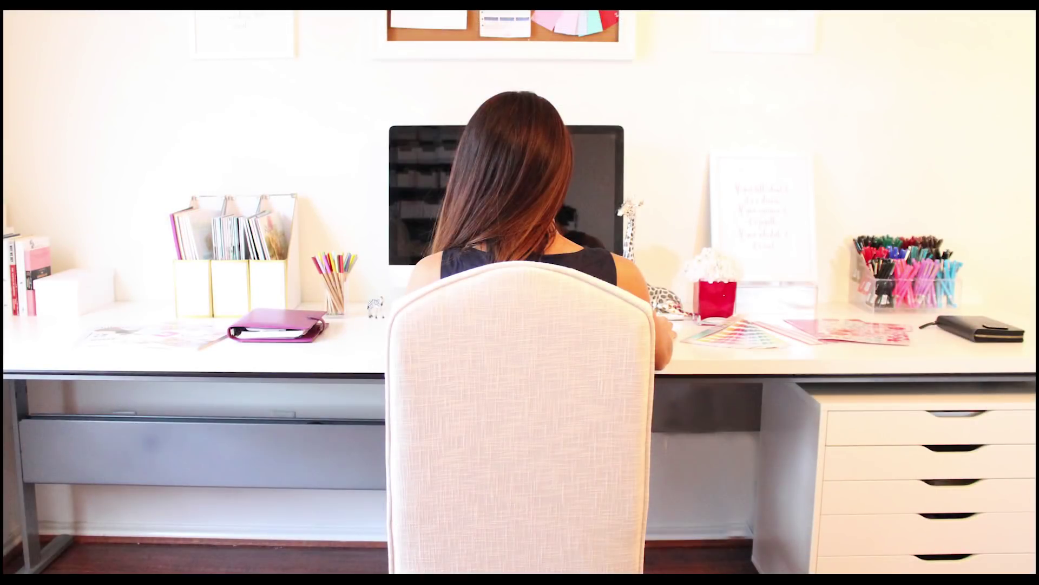